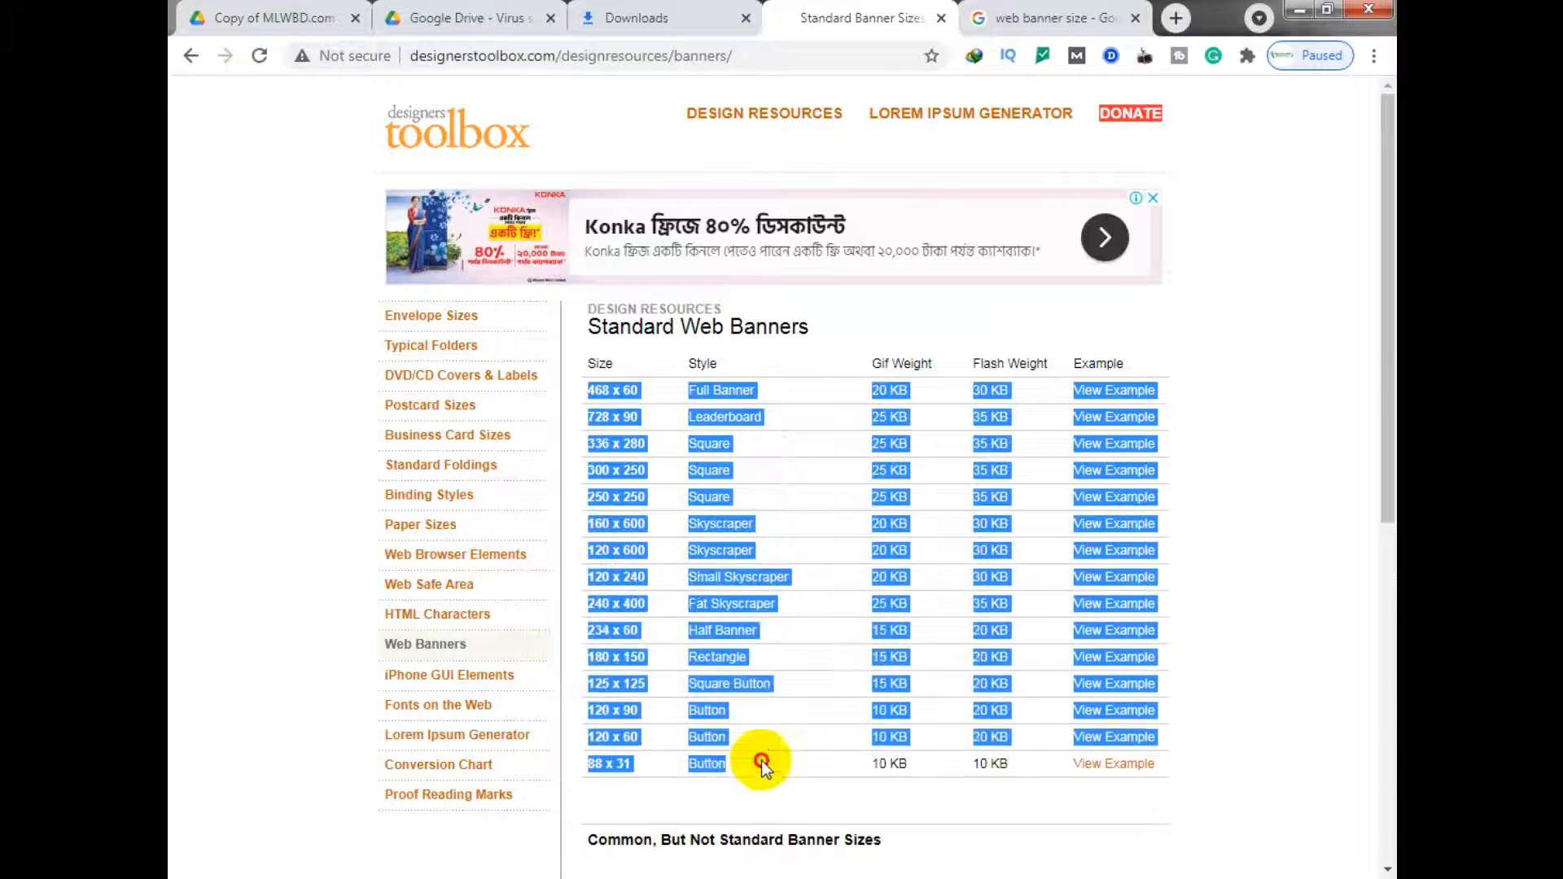
Step: Preview the example banners for the 240 x 400 Fat Skyscraper and the 720 x 300 Large Leaderboard
left_click(1249, 569)
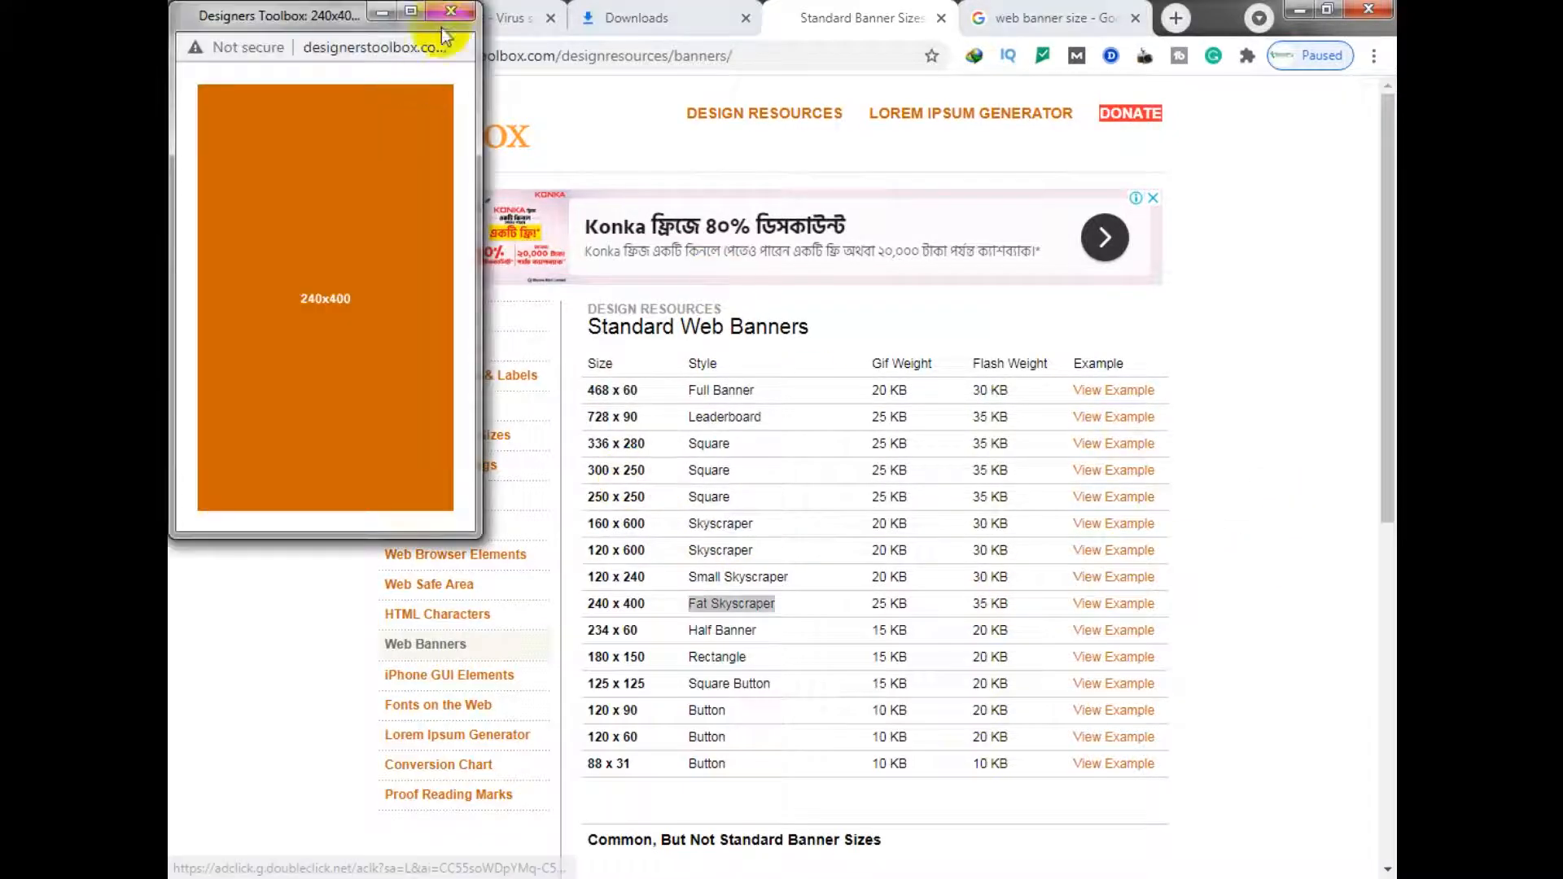
left_click(461, 14)
scroll(615, 498, "down", 3)
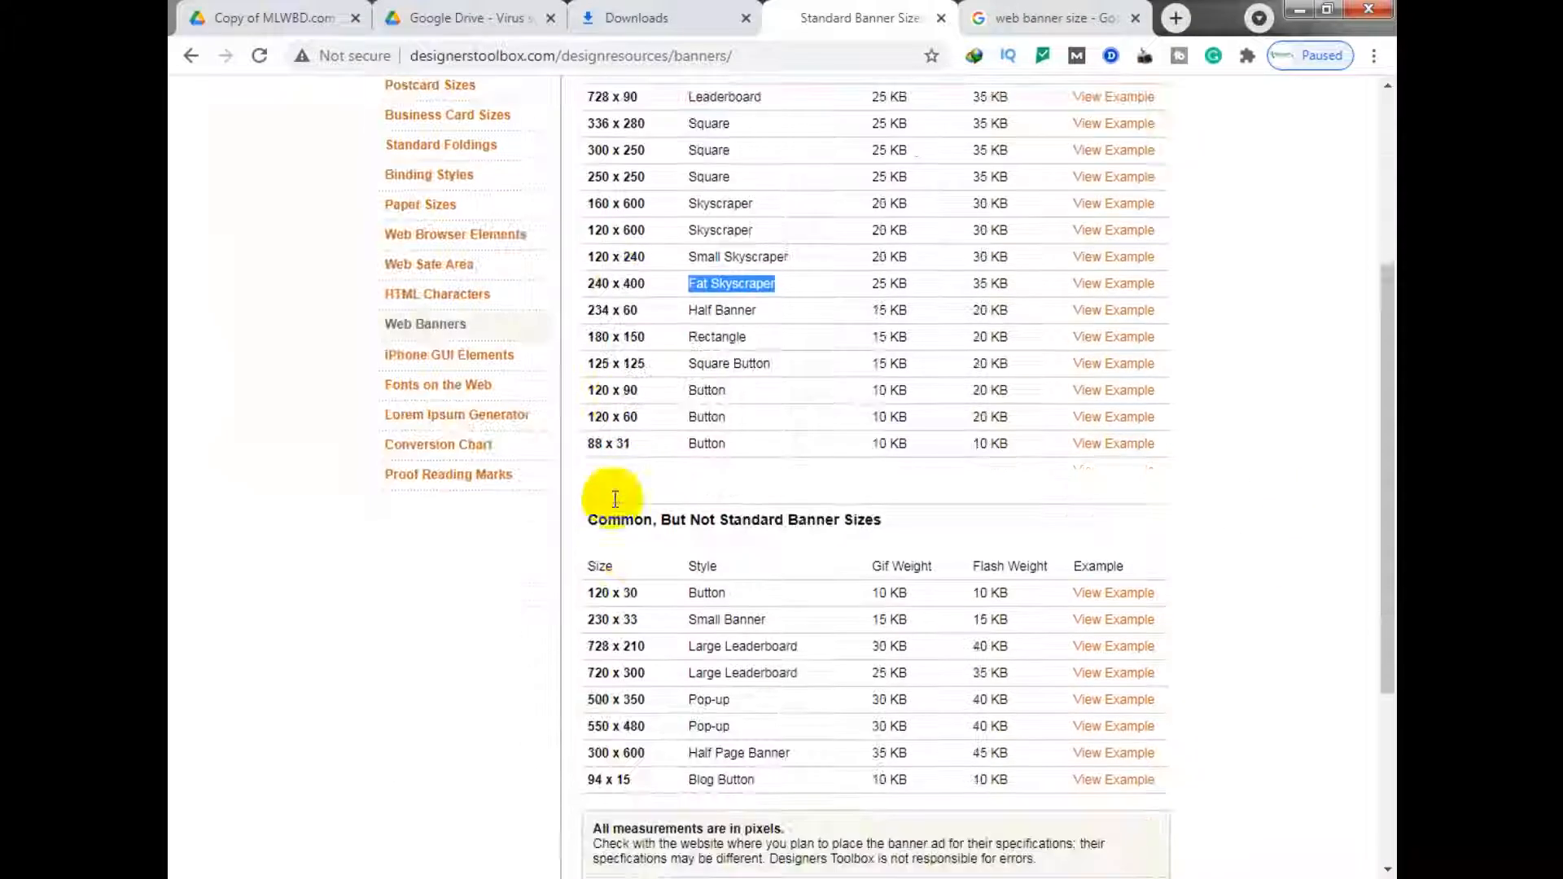
left_click_drag(574, 674, 851, 679)
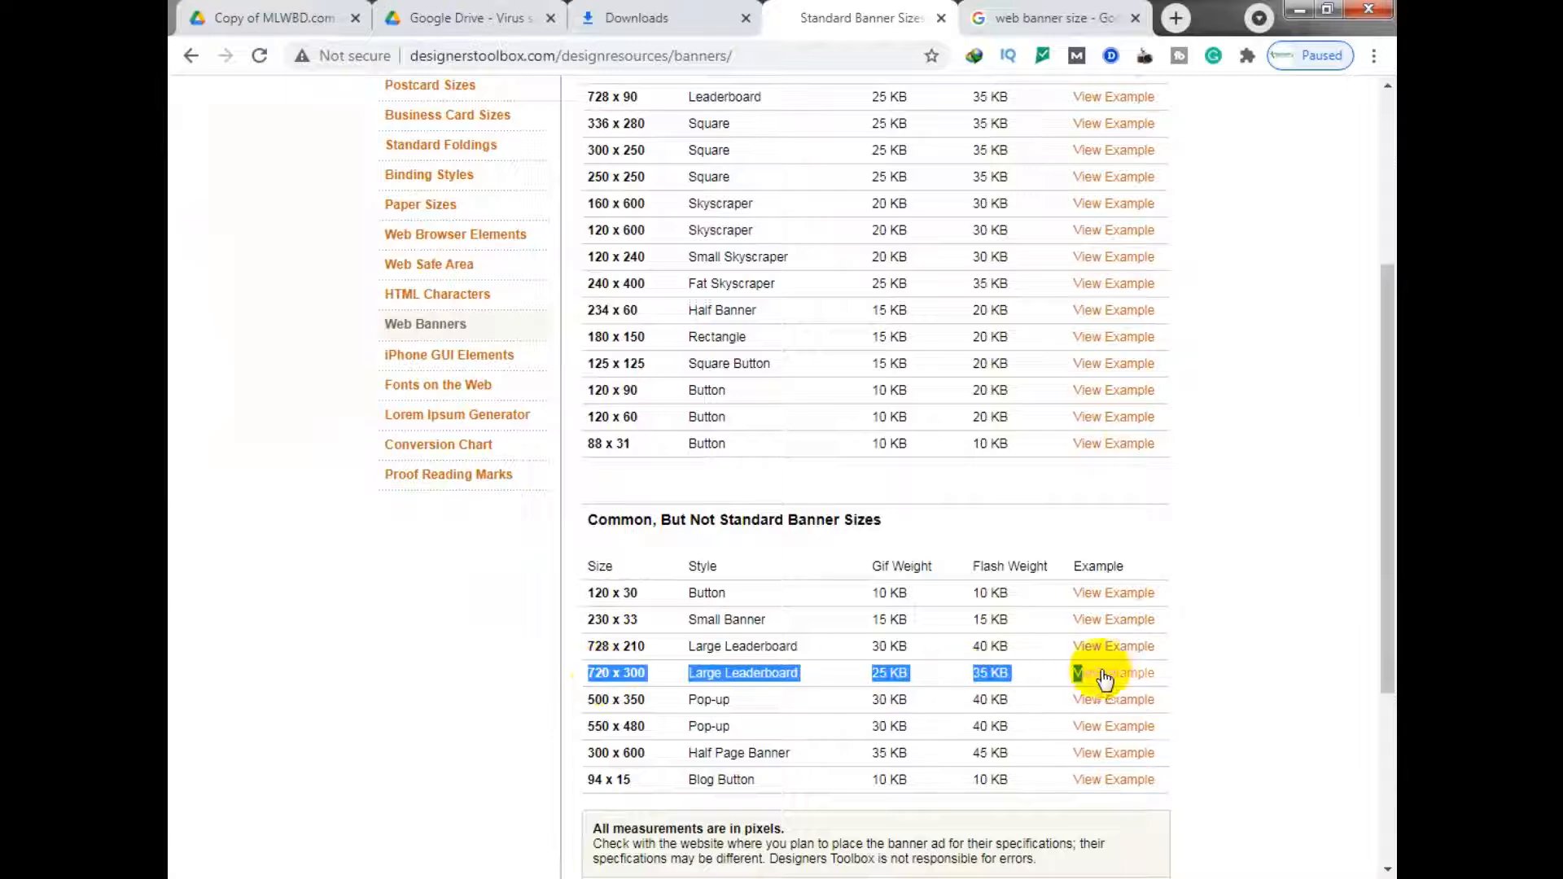
left_click(1105, 678)
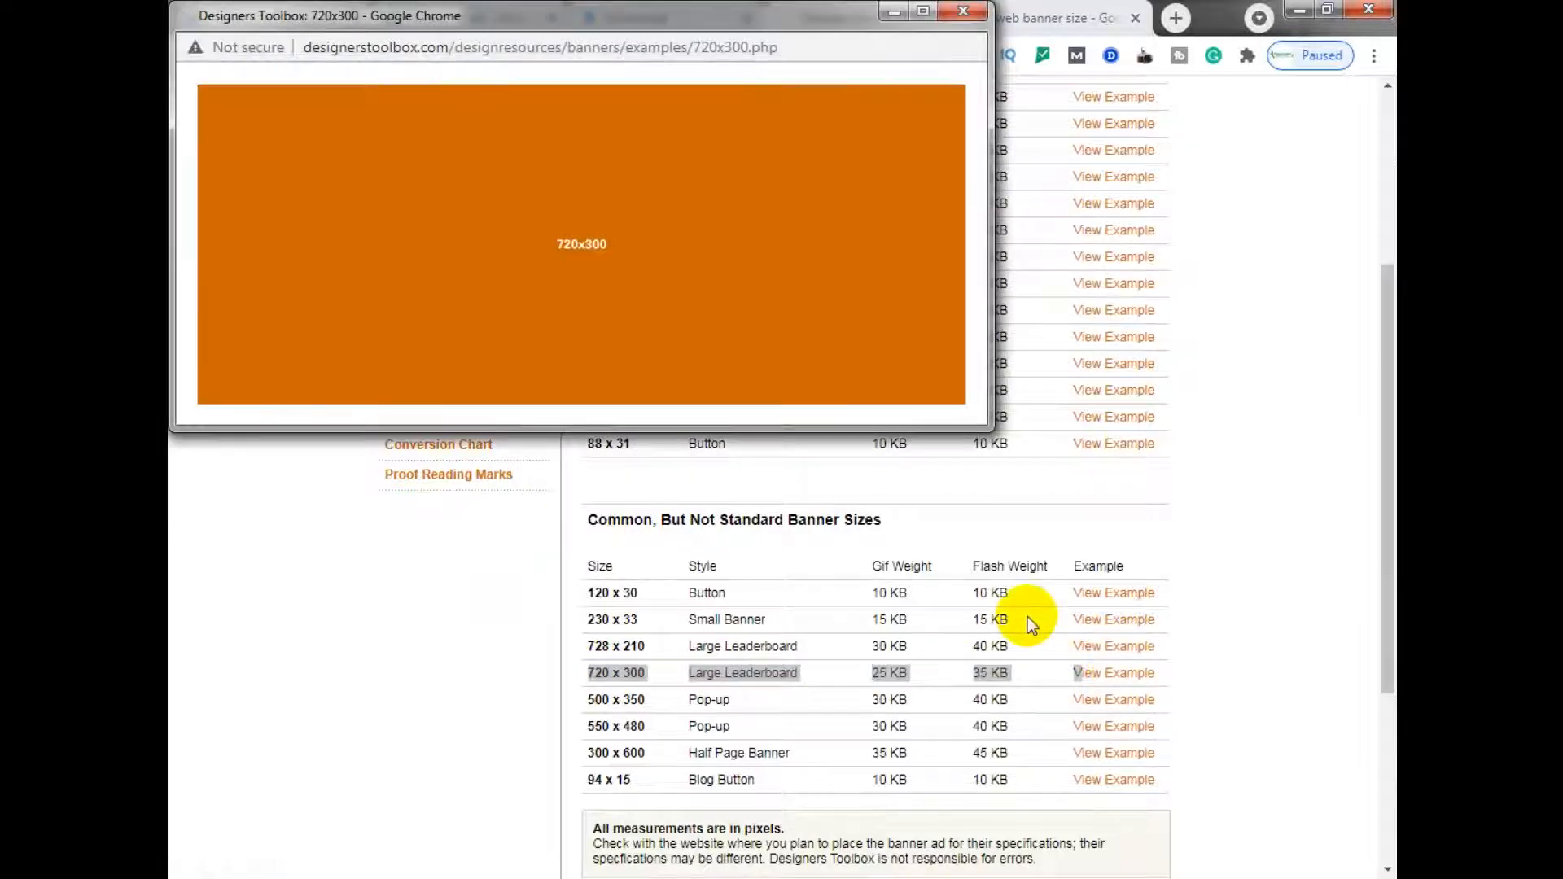
left_click(648, 493)
left_click_drag(590, 520, 847, 528)
left_click(1004, 528)
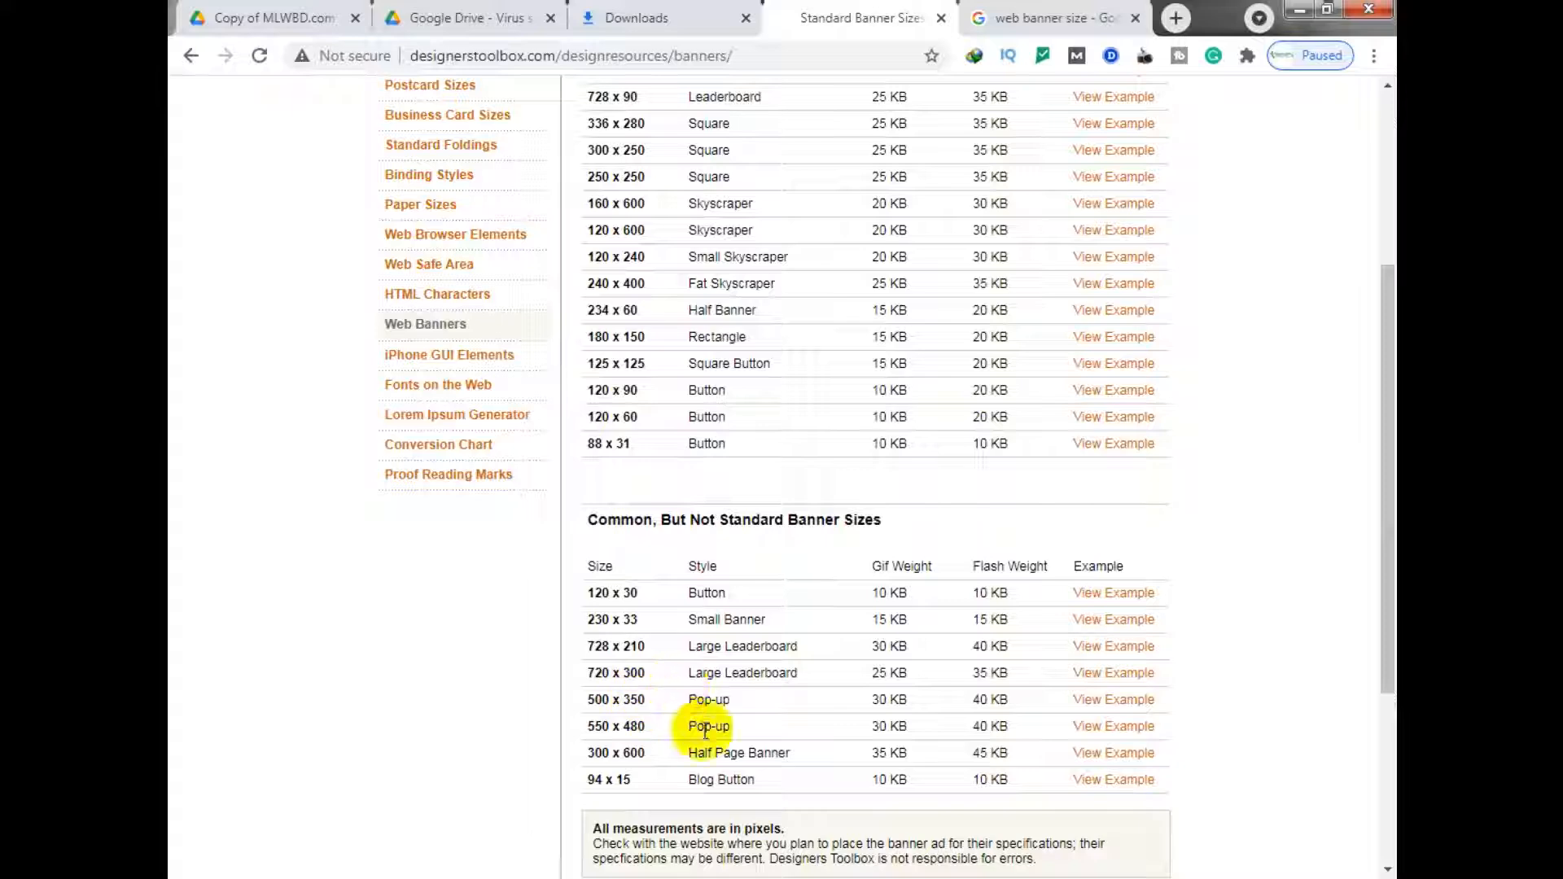
Step: Preview the example for the 300 x 600 Half Page Banner and close its pop-up window
left_click_drag(613, 753, 1091, 751)
left_click(1109, 752)
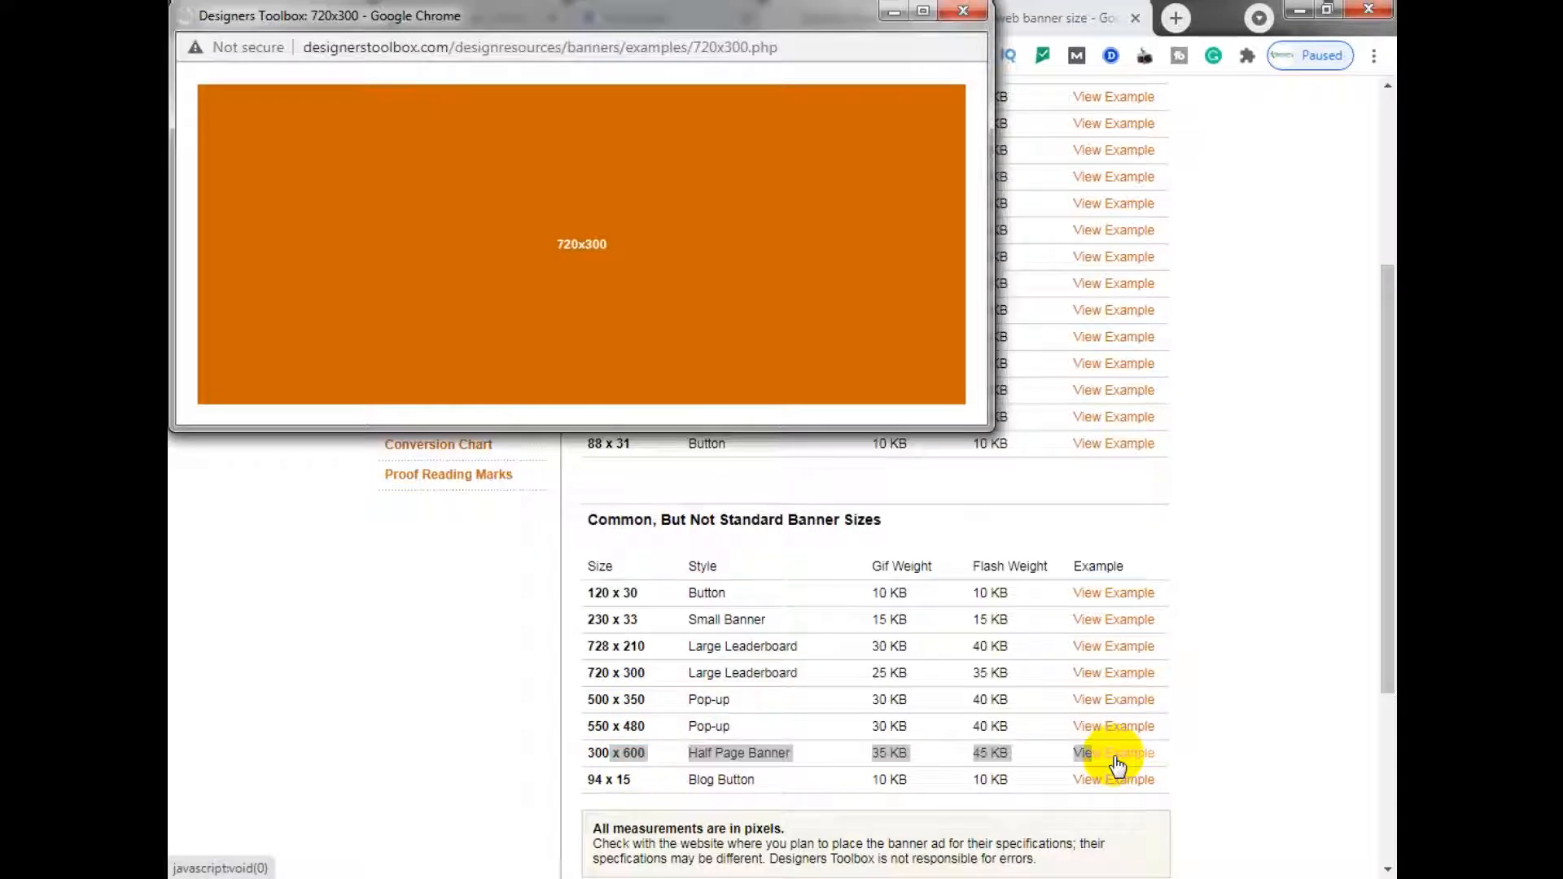
left_click(963, 11)
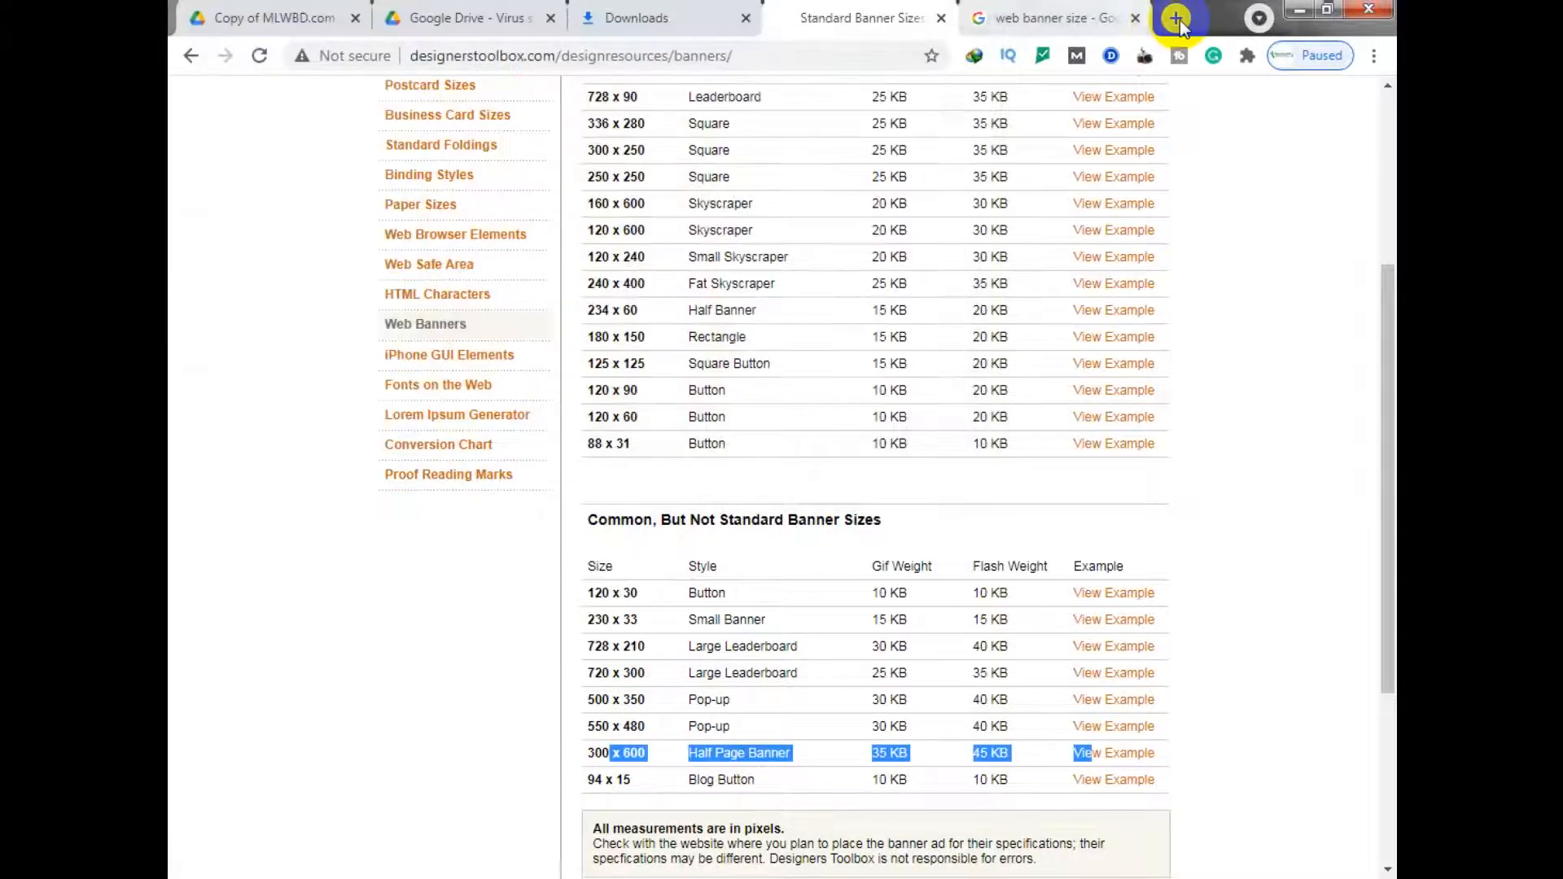
Step: Open prothomalo.com in a new browser tab and dismiss the translation prompt
left_click(1177, 18)
type("proth")
key("Return")
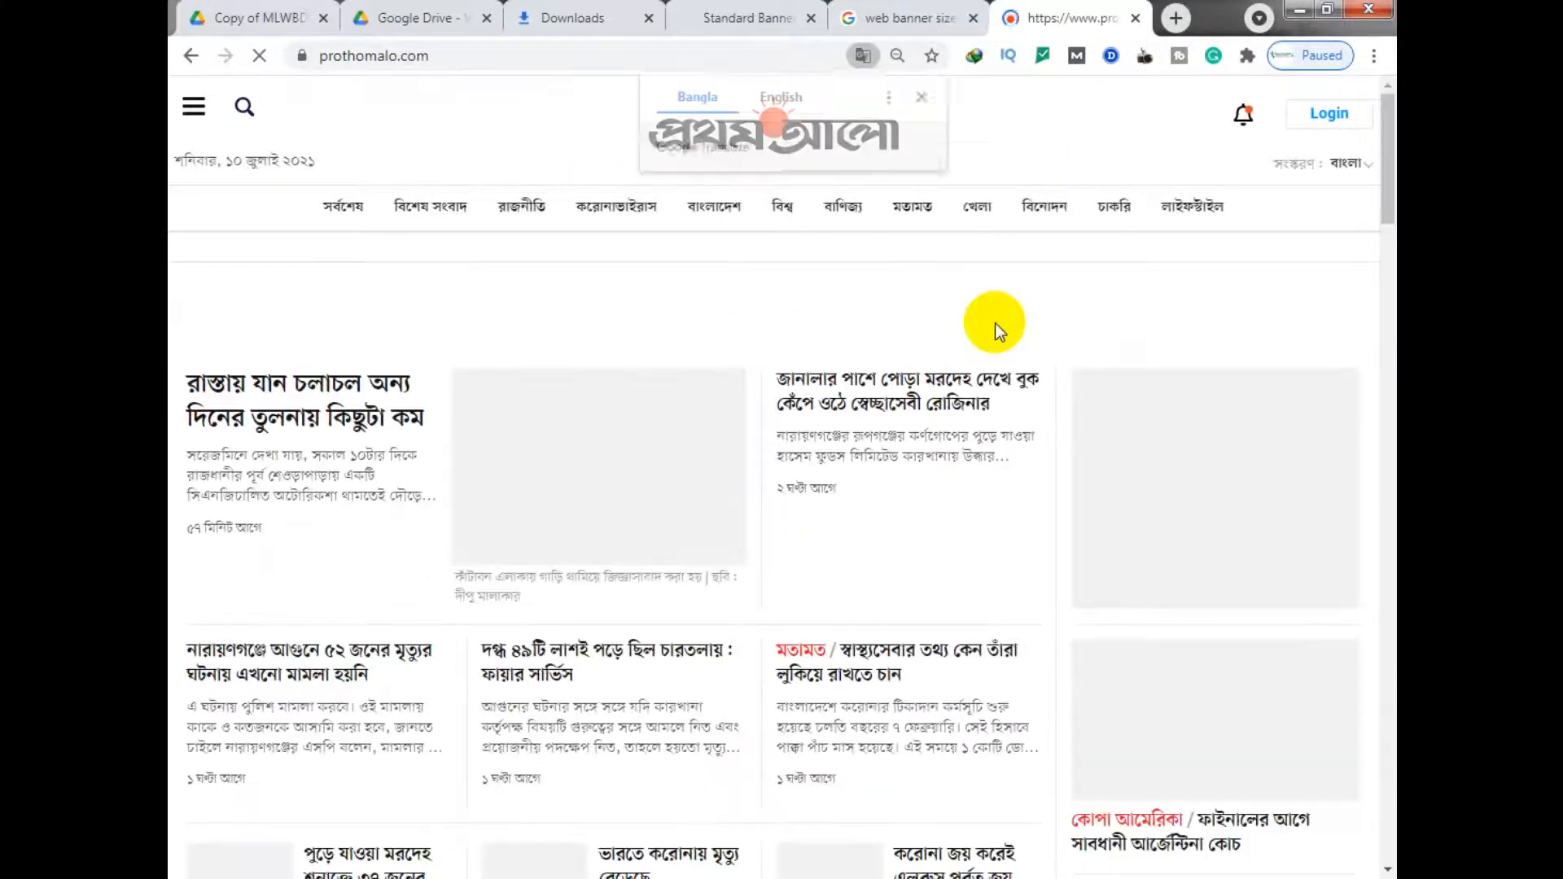
left_click(940, 101)
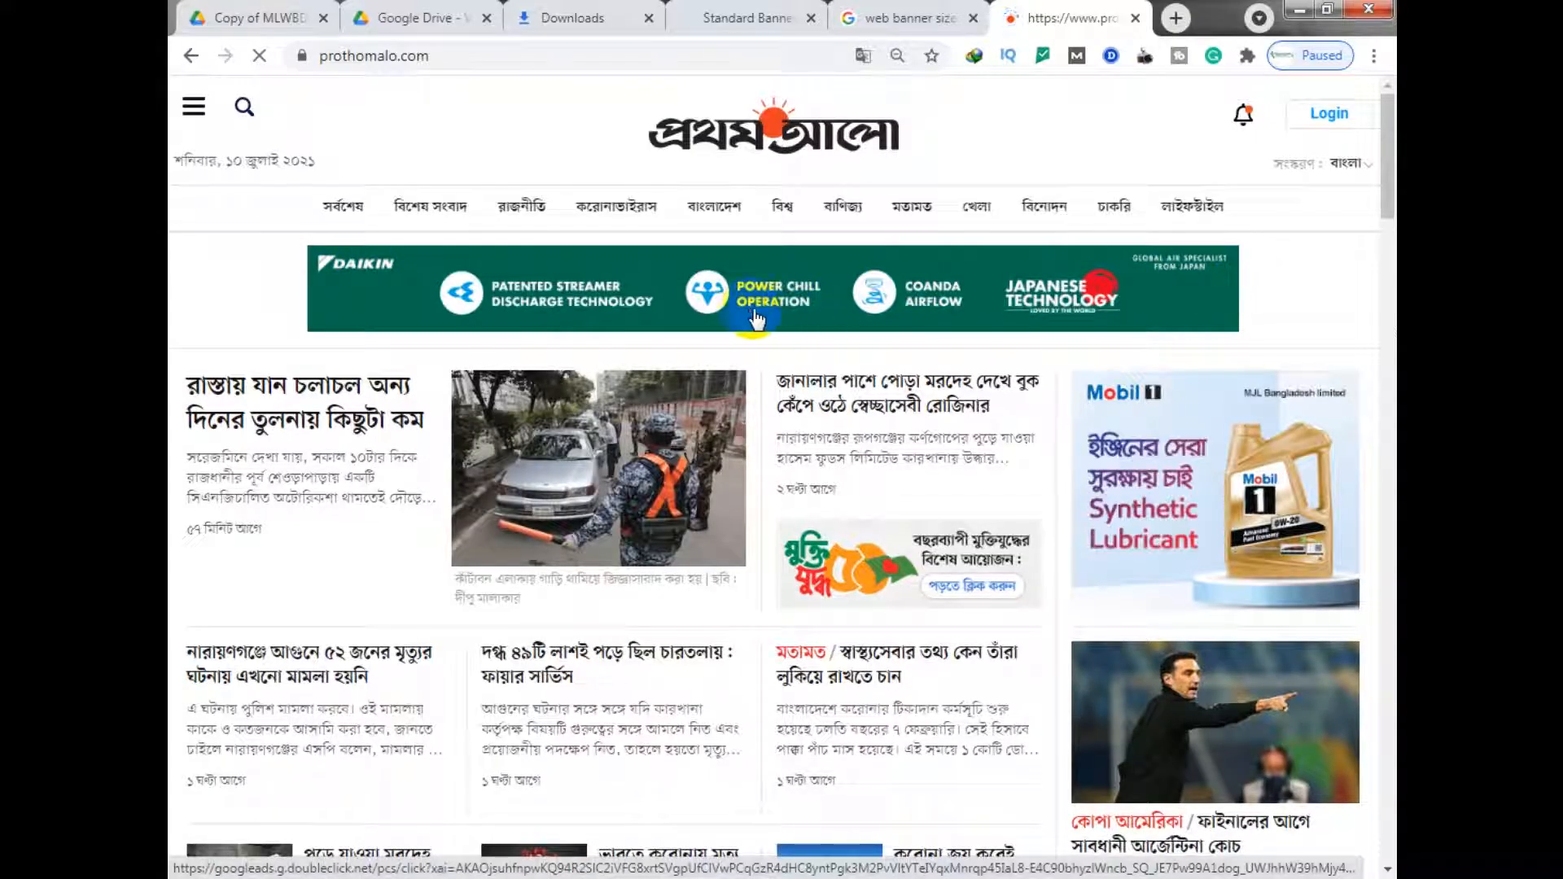
Step: Preview the 728 x 90 Leaderboard example and compare it with the ads at the top of the Prothom Alo homepage
left_click(758, 12)
scroll(695, 223, "up", 3)
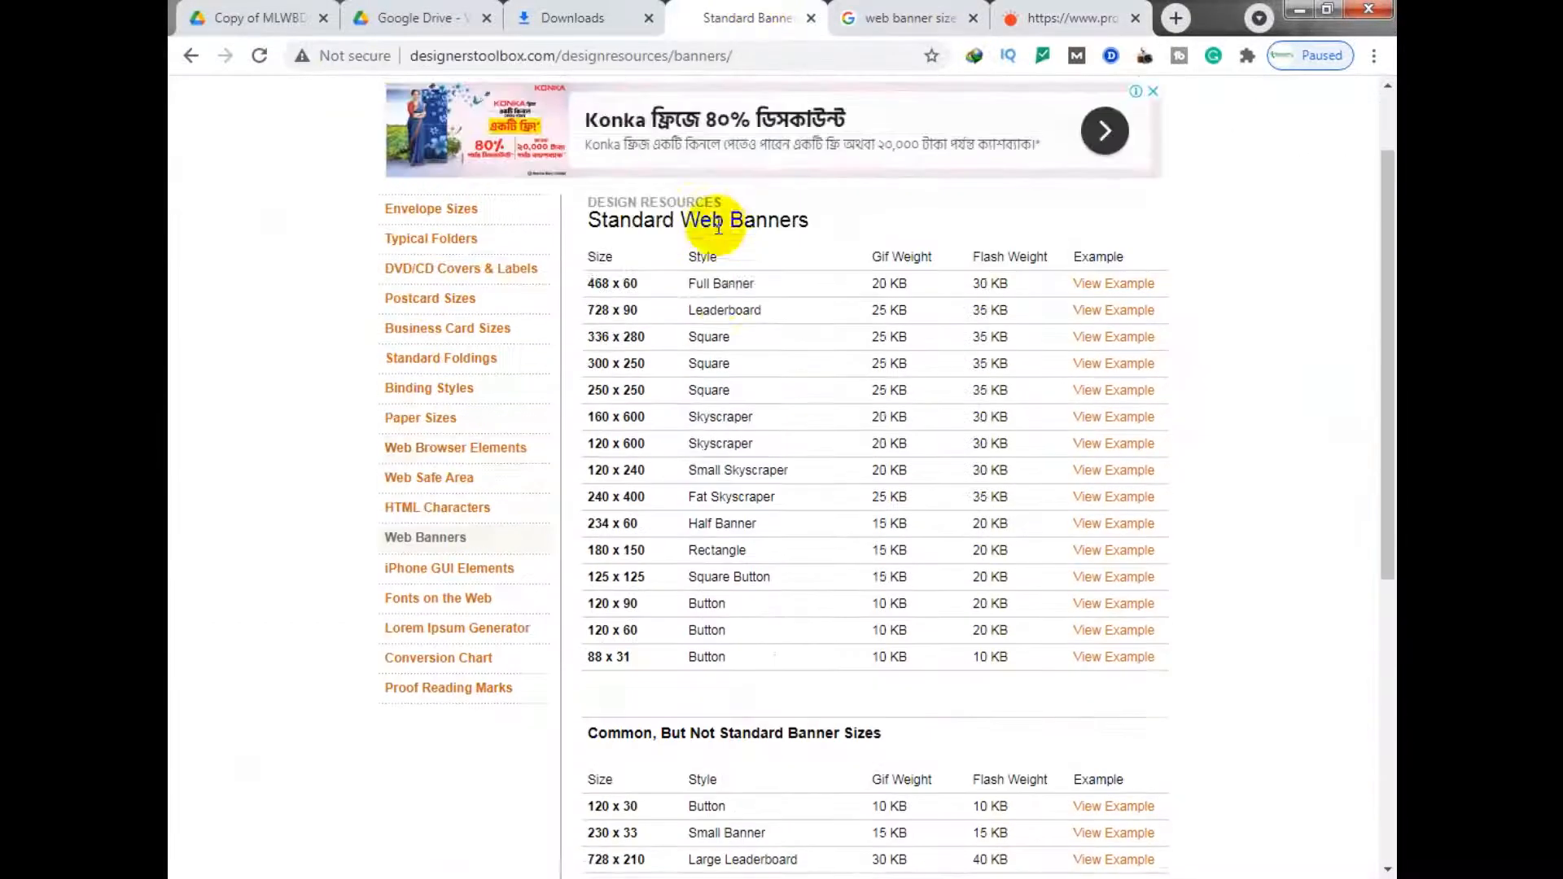
left_click(1115, 310)
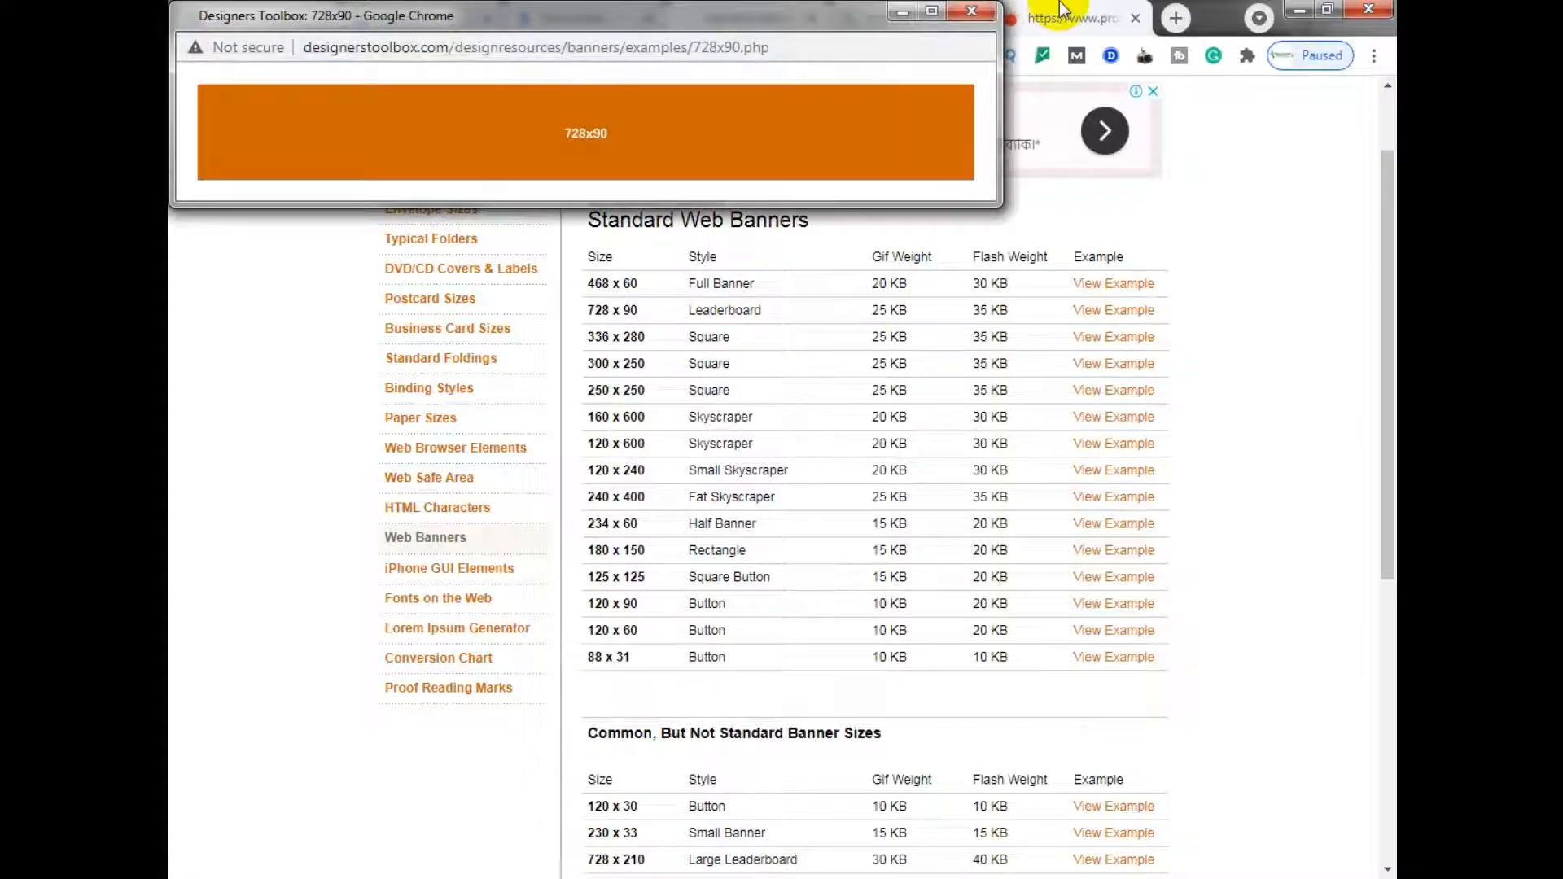
left_click(438, 135)
left_click(972, 11)
left_click(1067, 18)
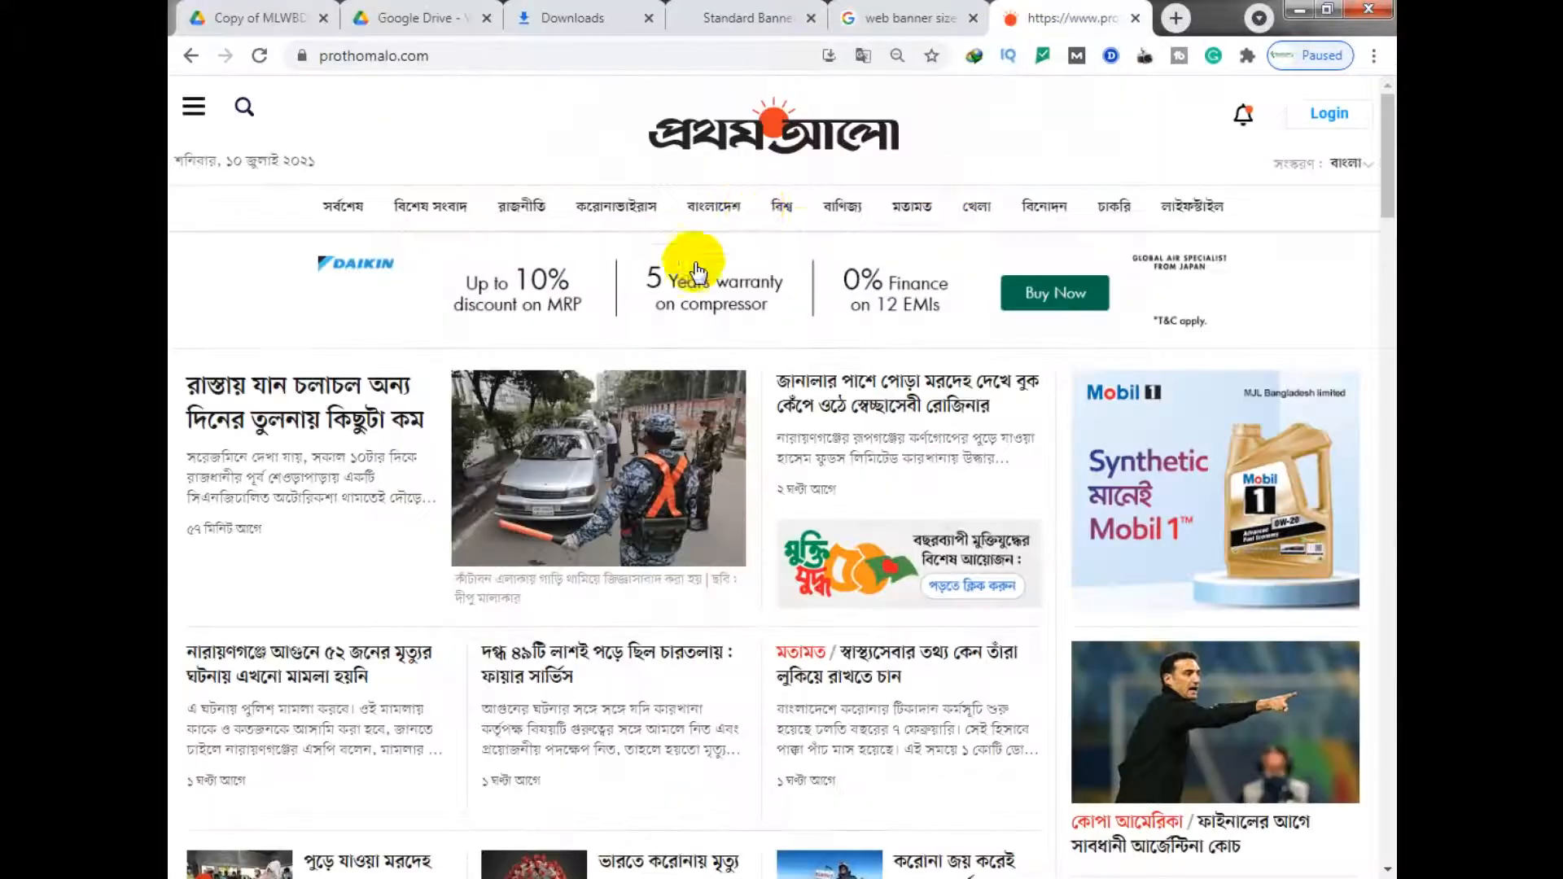
scroll(1148, 594, "down", 5)
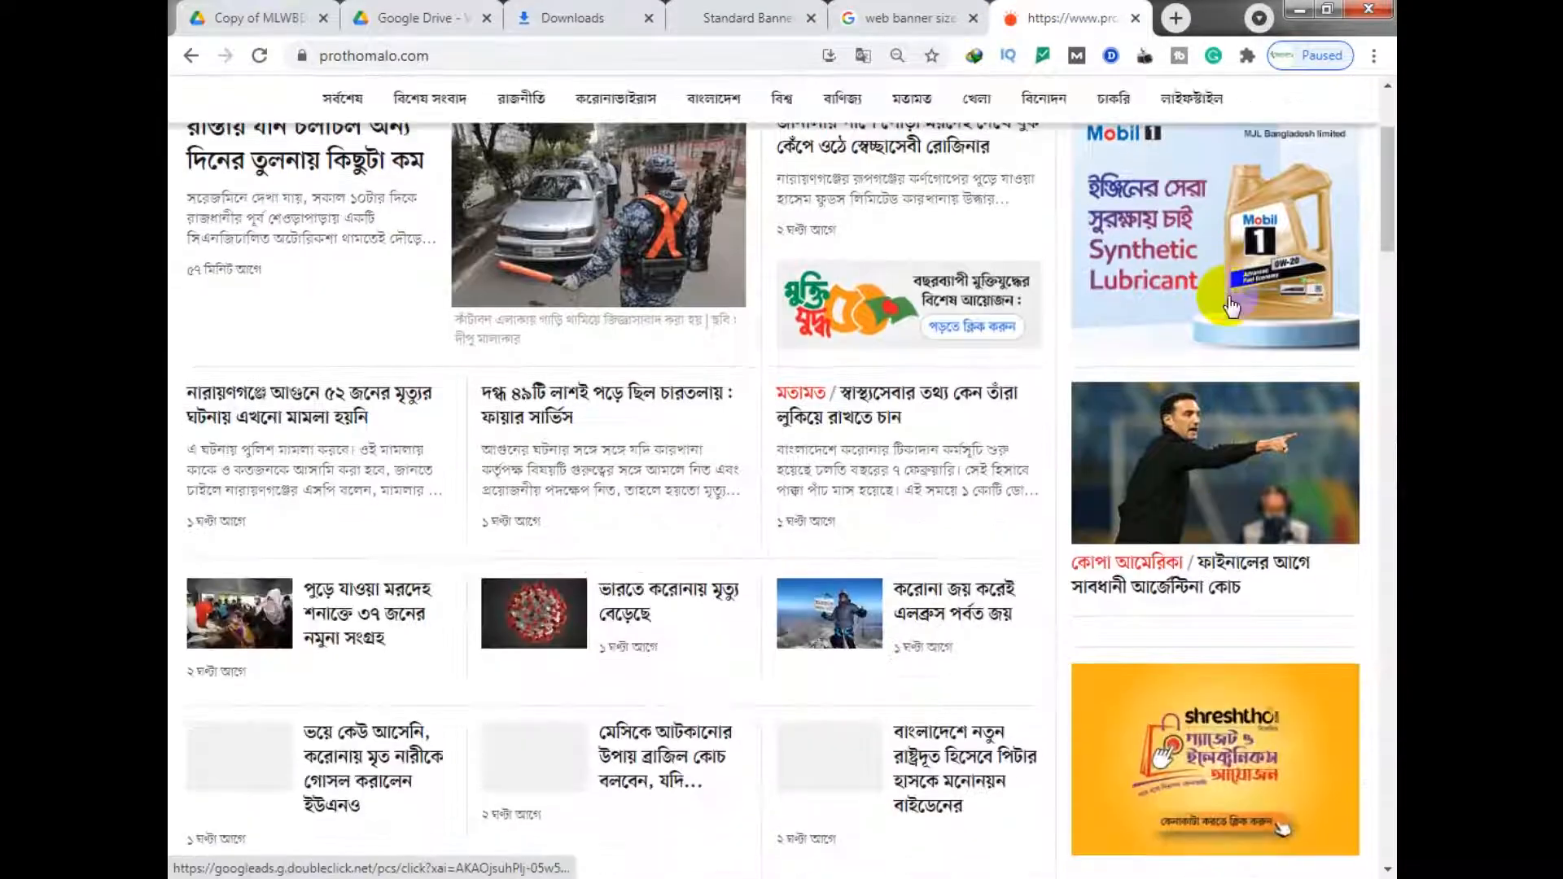
scroll(1275, 474, "up", 5)
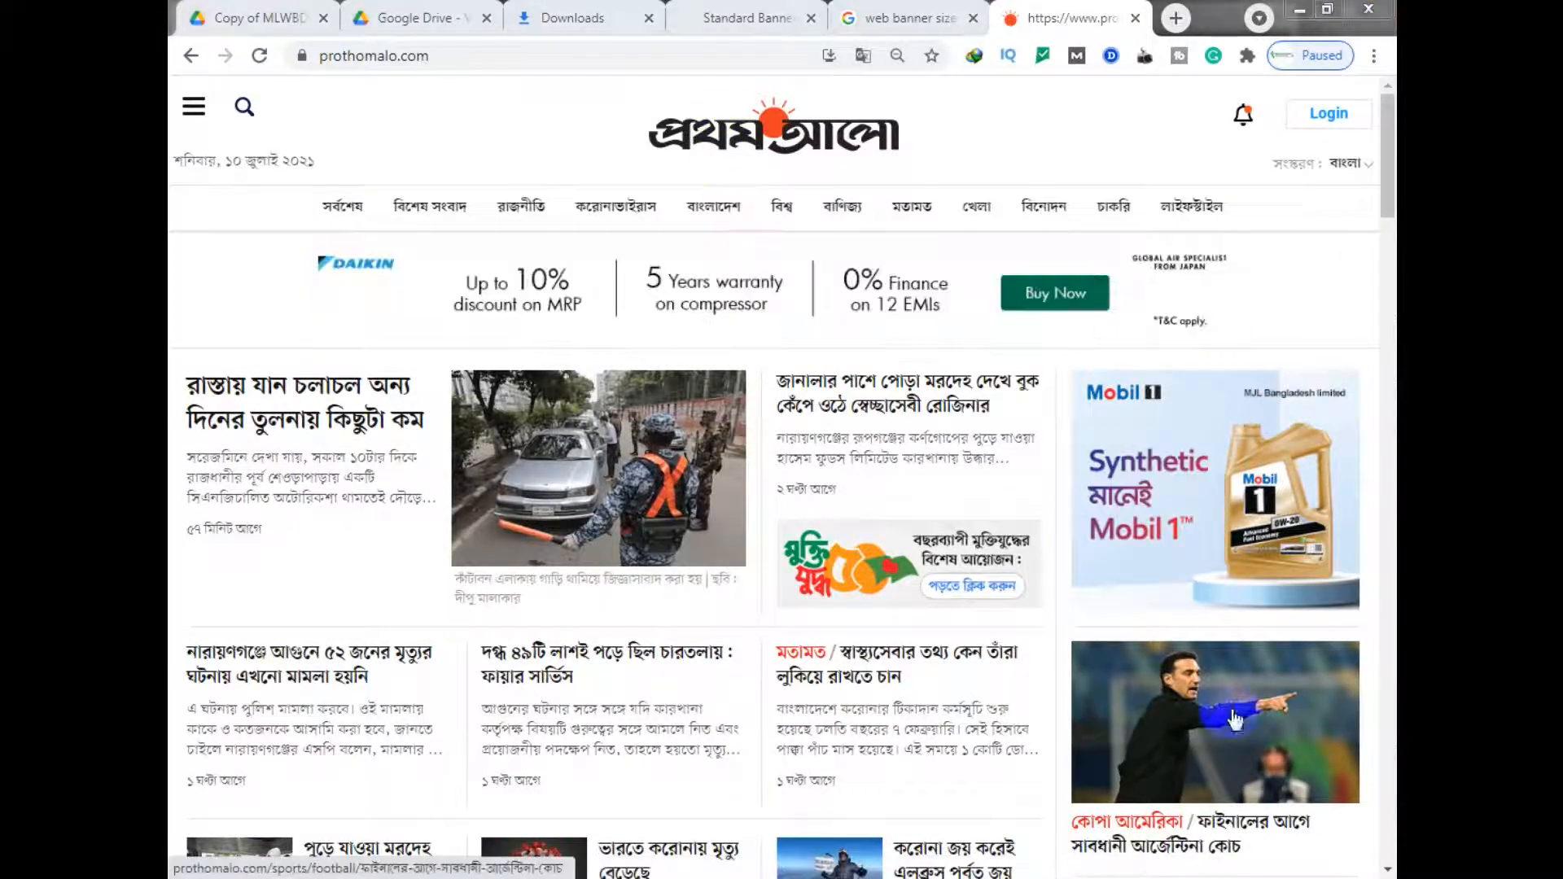
Step: Preview the 300 x 250 Square example in an enlarged pop-up and compare it with the ads down the Prothom Alo homepage
left_click(718, 14)
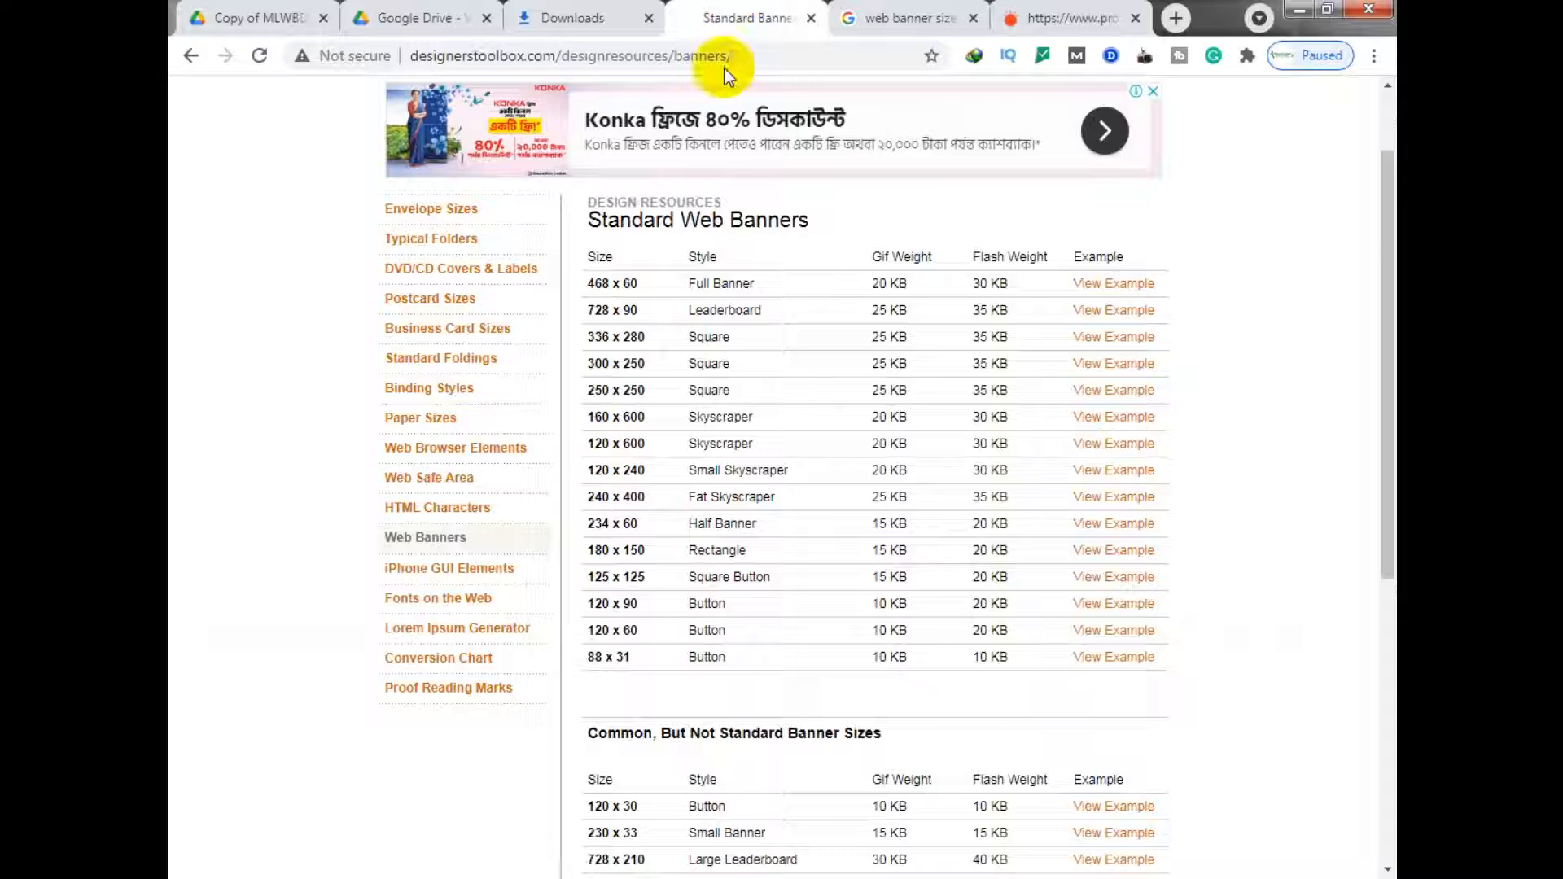
left_click(1113, 363)
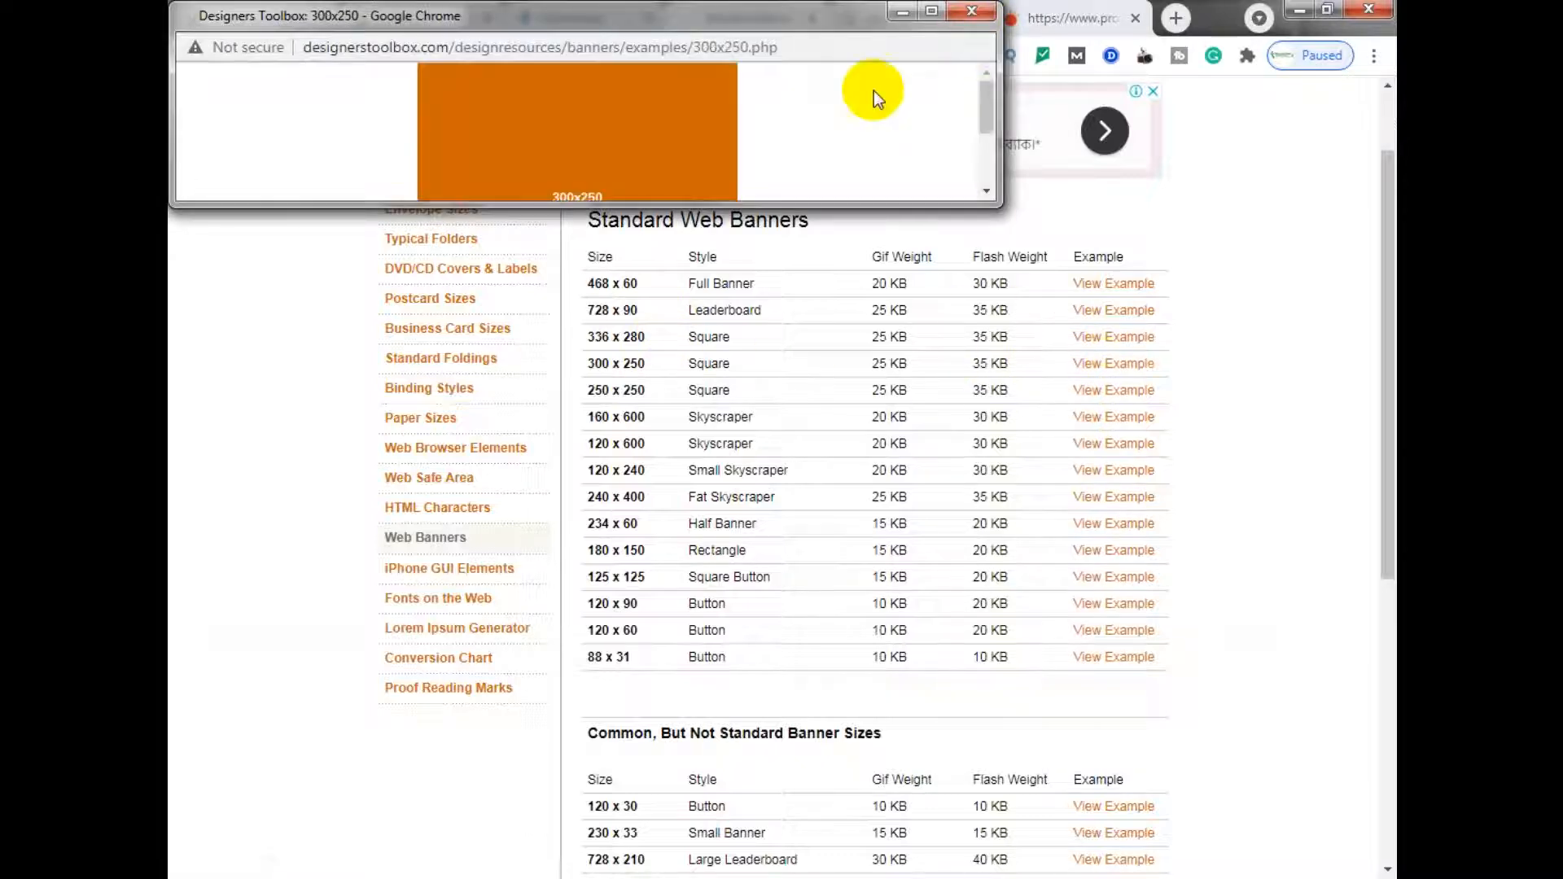
left_click_drag(785, 207, 733, 473)
left_click_drag(792, 15, 680, 46)
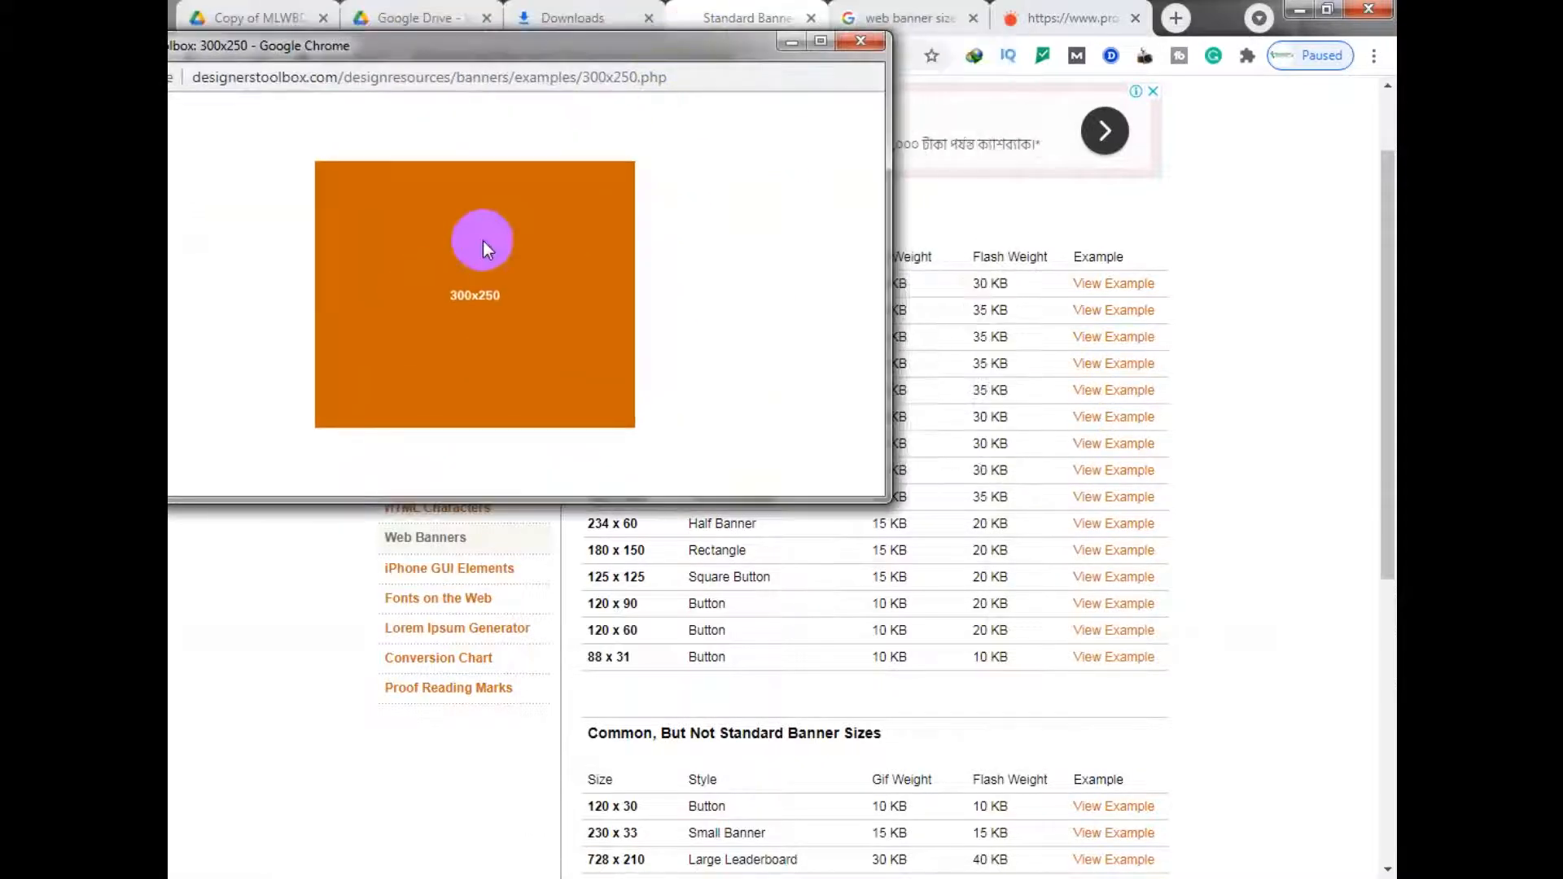
left_click(1058, 18)
scroll(1222, 341, "down", 9)
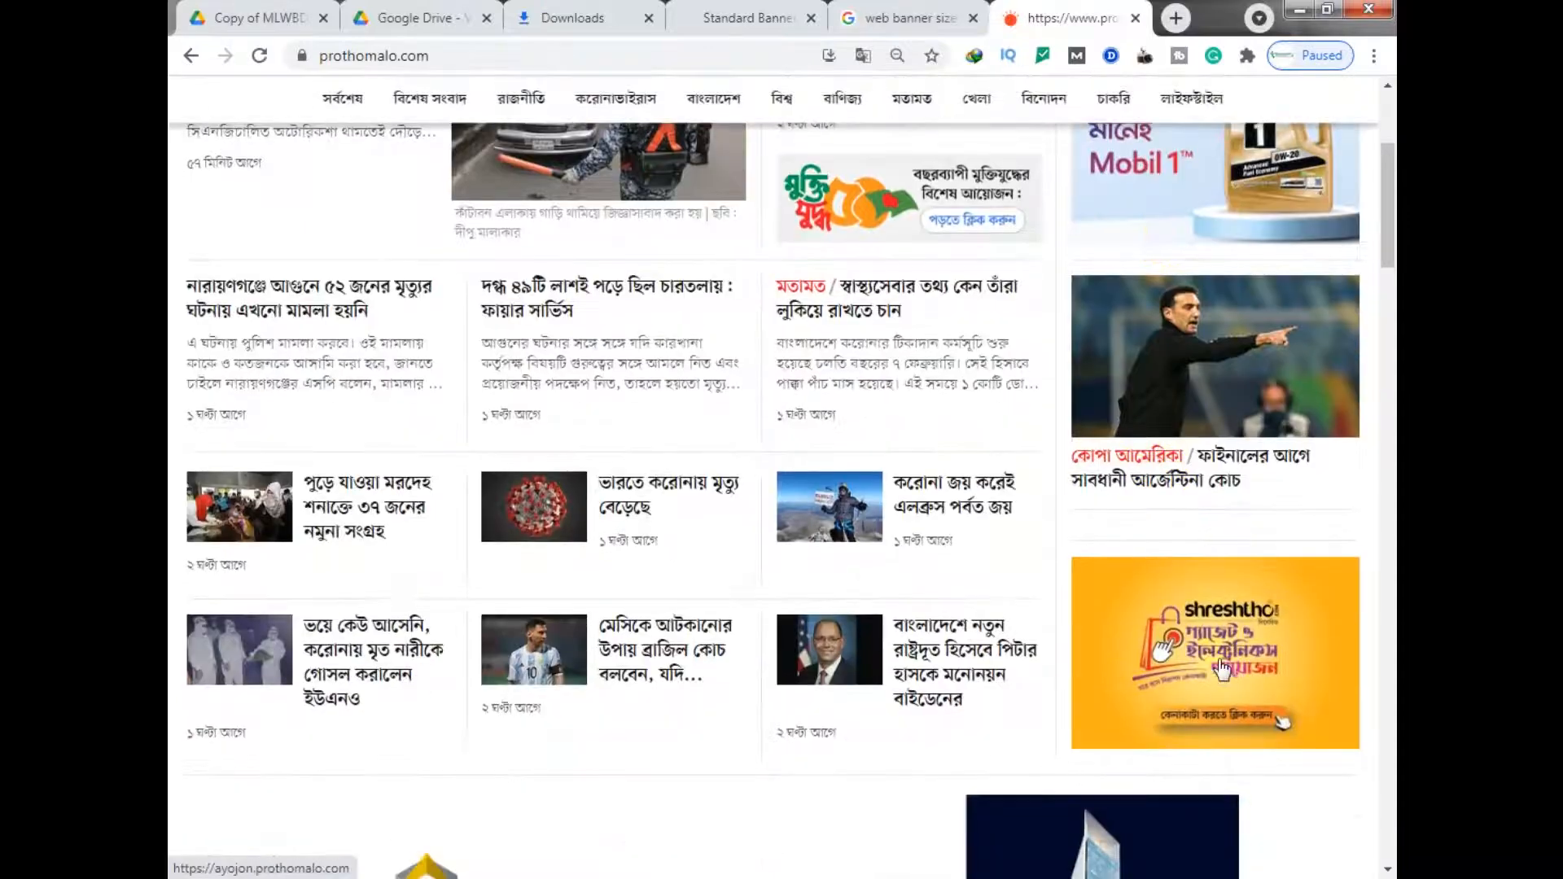
scroll(1222, 340, "down", 3)
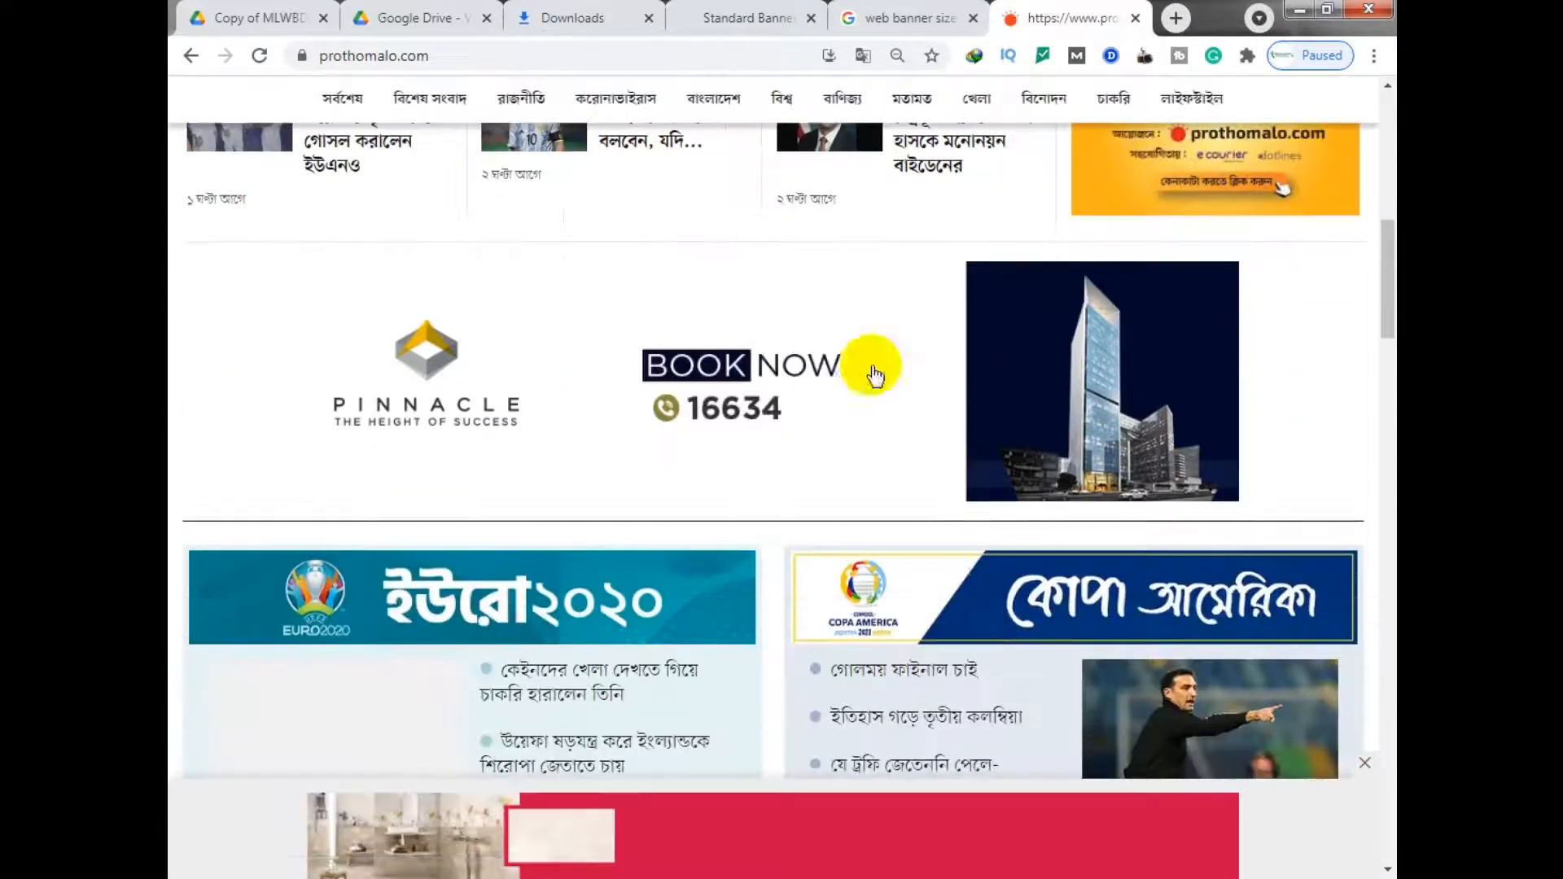
Step: Preview the 720 x 300 Large Leaderboard example and compare it with the ads further down the Prothom Alo homepage
left_click(780, 16)
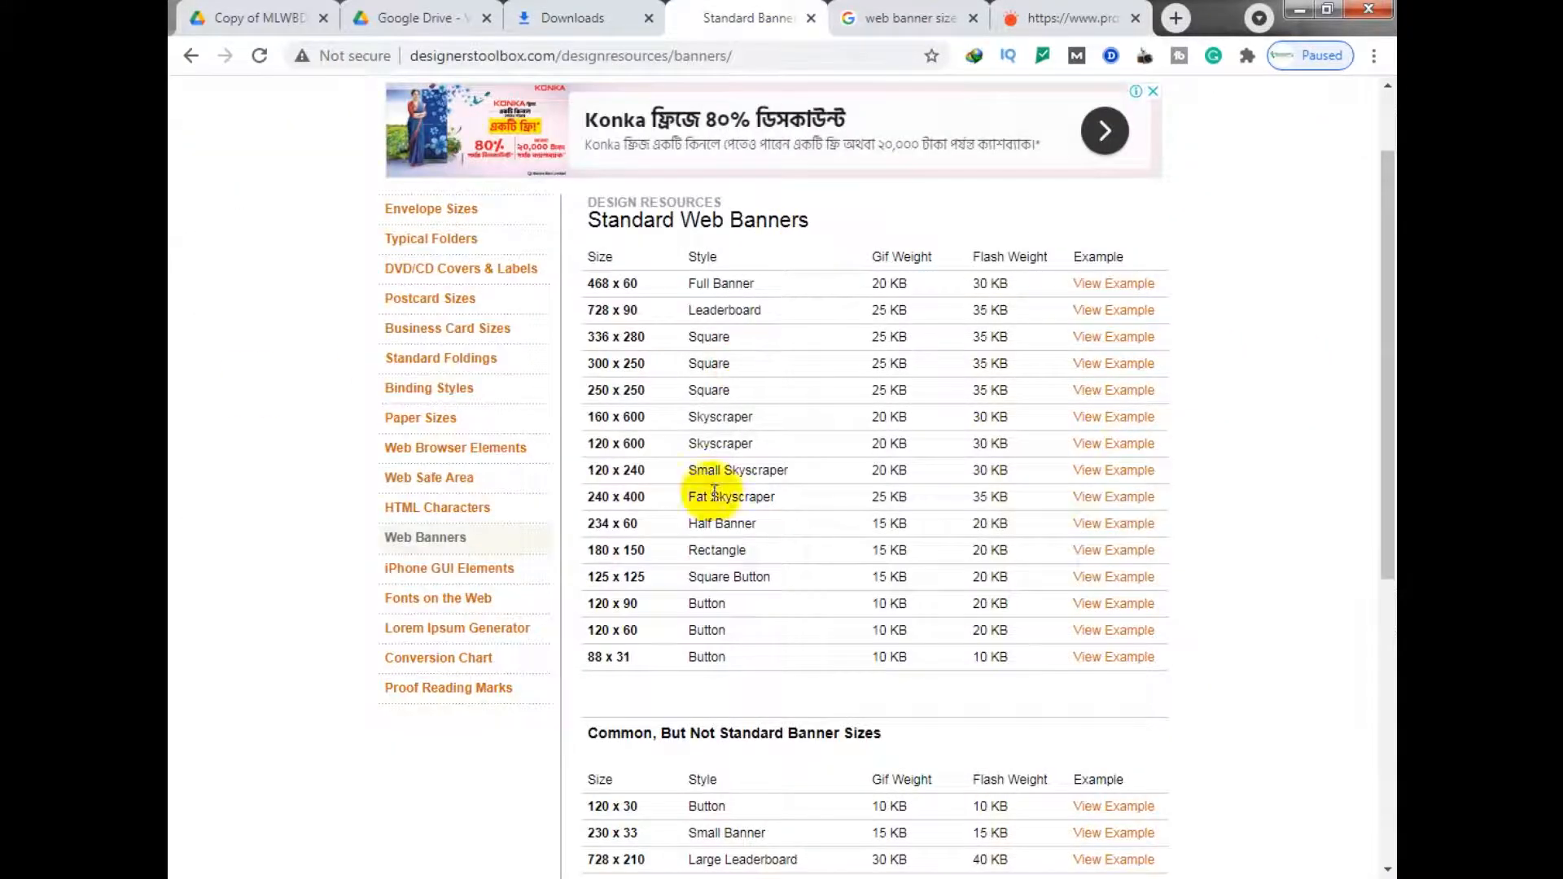
scroll(743, 575, "down", 4)
left_click(770, 612)
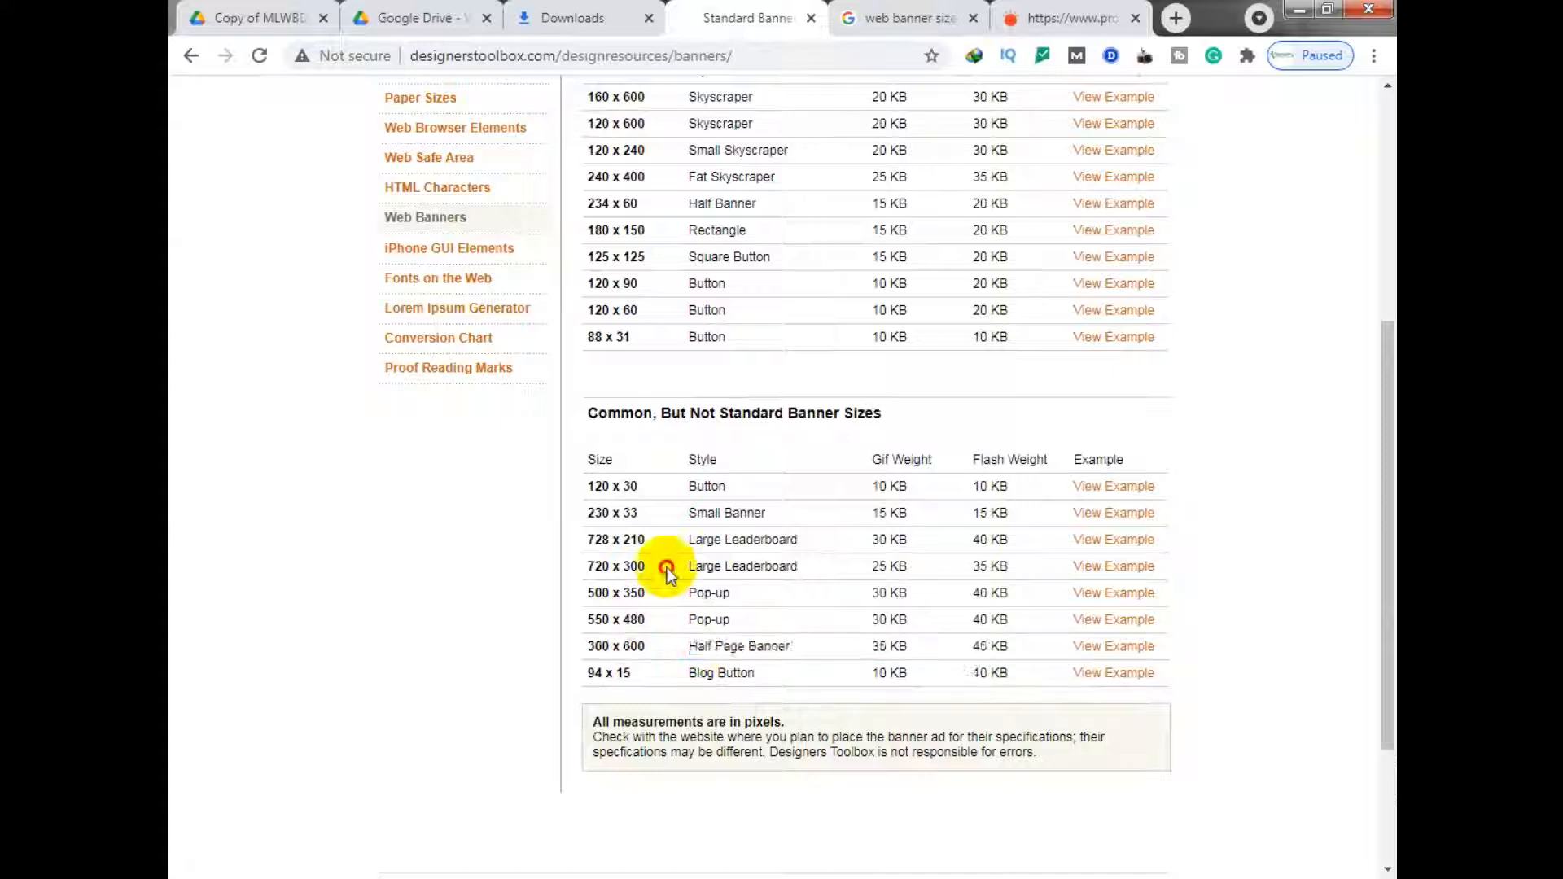
left_click(1108, 586)
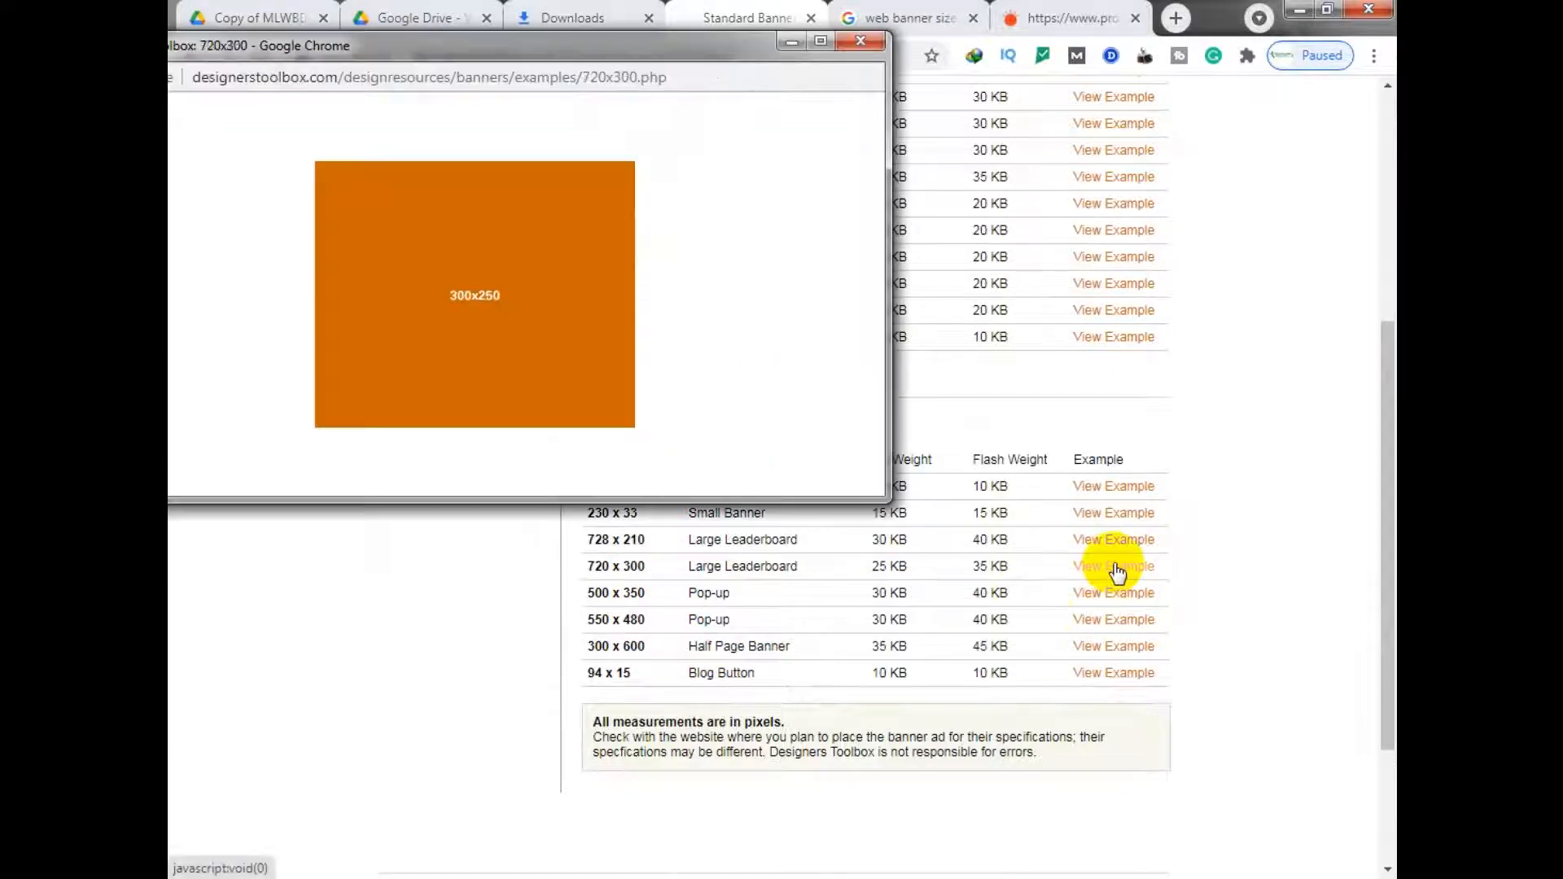
left_click(863, 50)
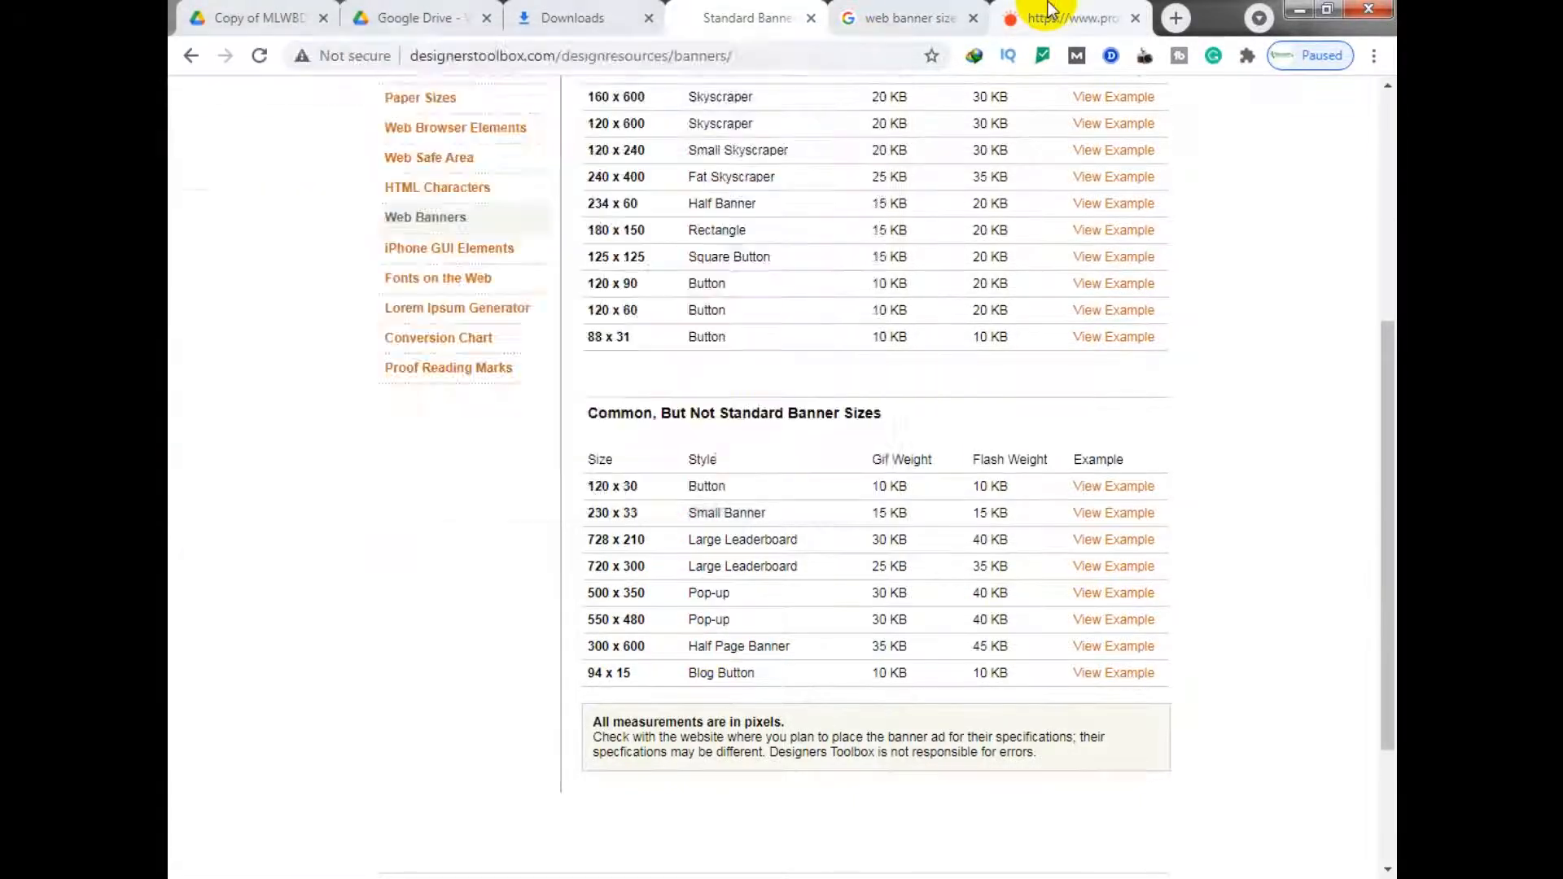
left_click(1042, 17)
scroll(764, 677, "down", 10)
scroll(688, 587, "down", 5)
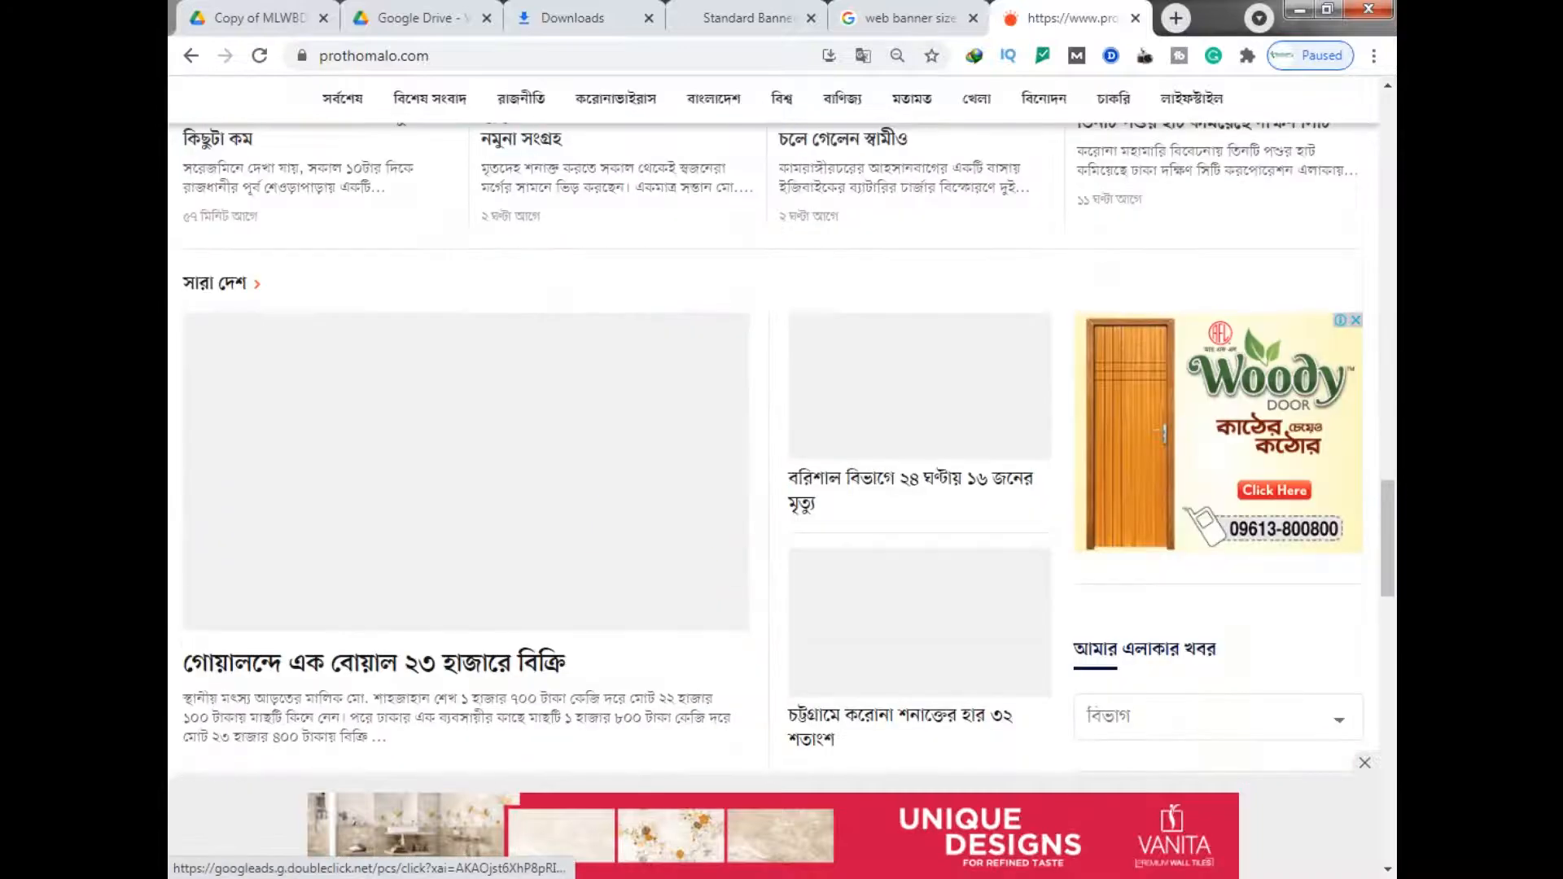
Step: Return to the Standard Web Banners list and open the example for the 120 x 600 Skyscraper
left_click(761, 16)
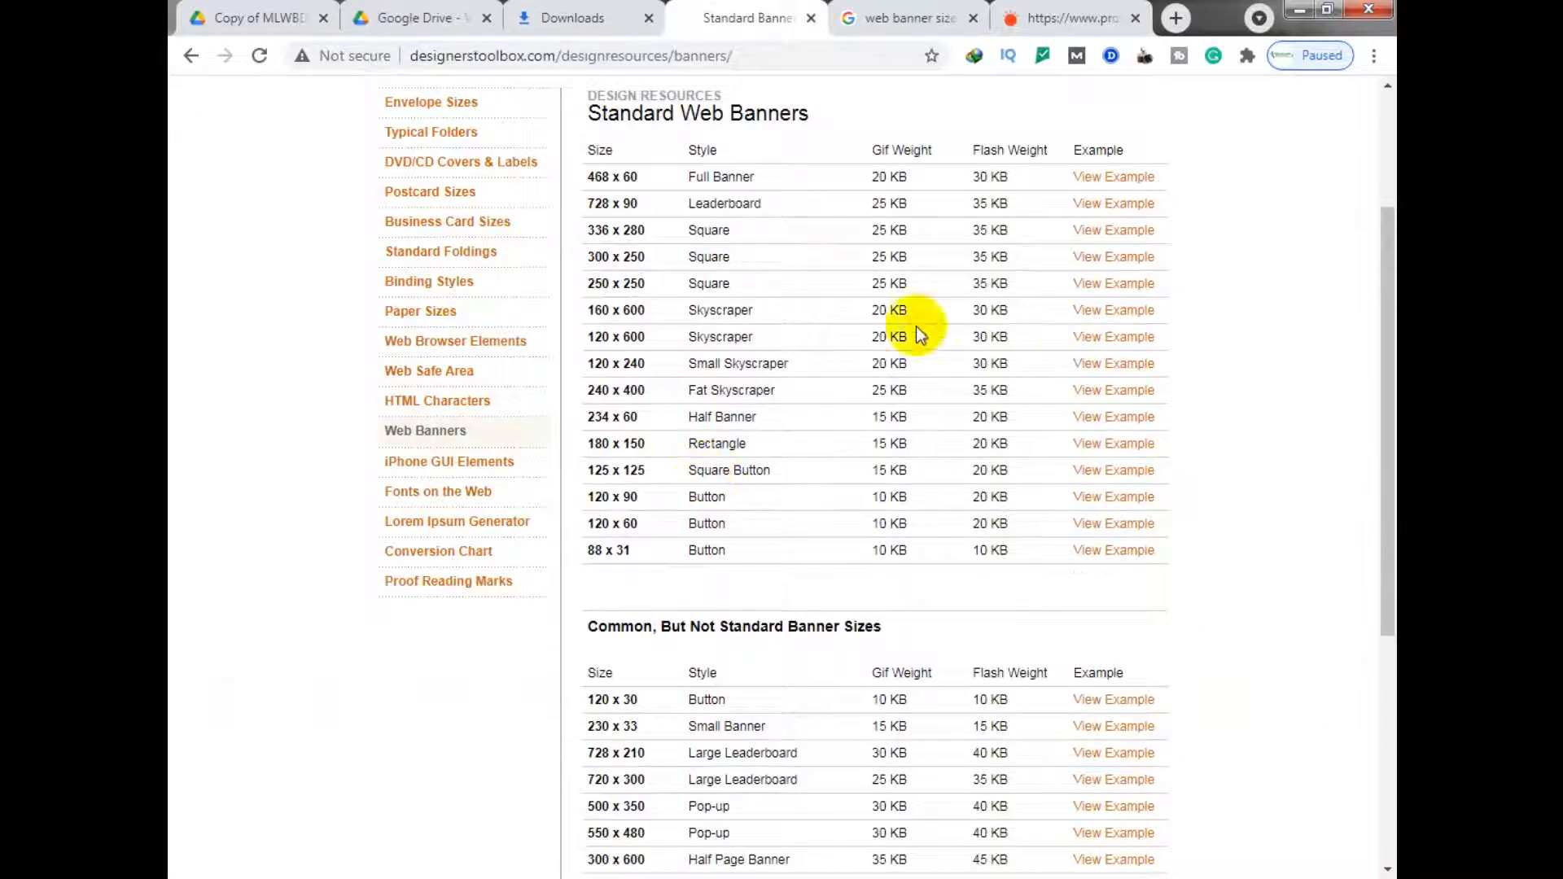
left_click(1123, 336)
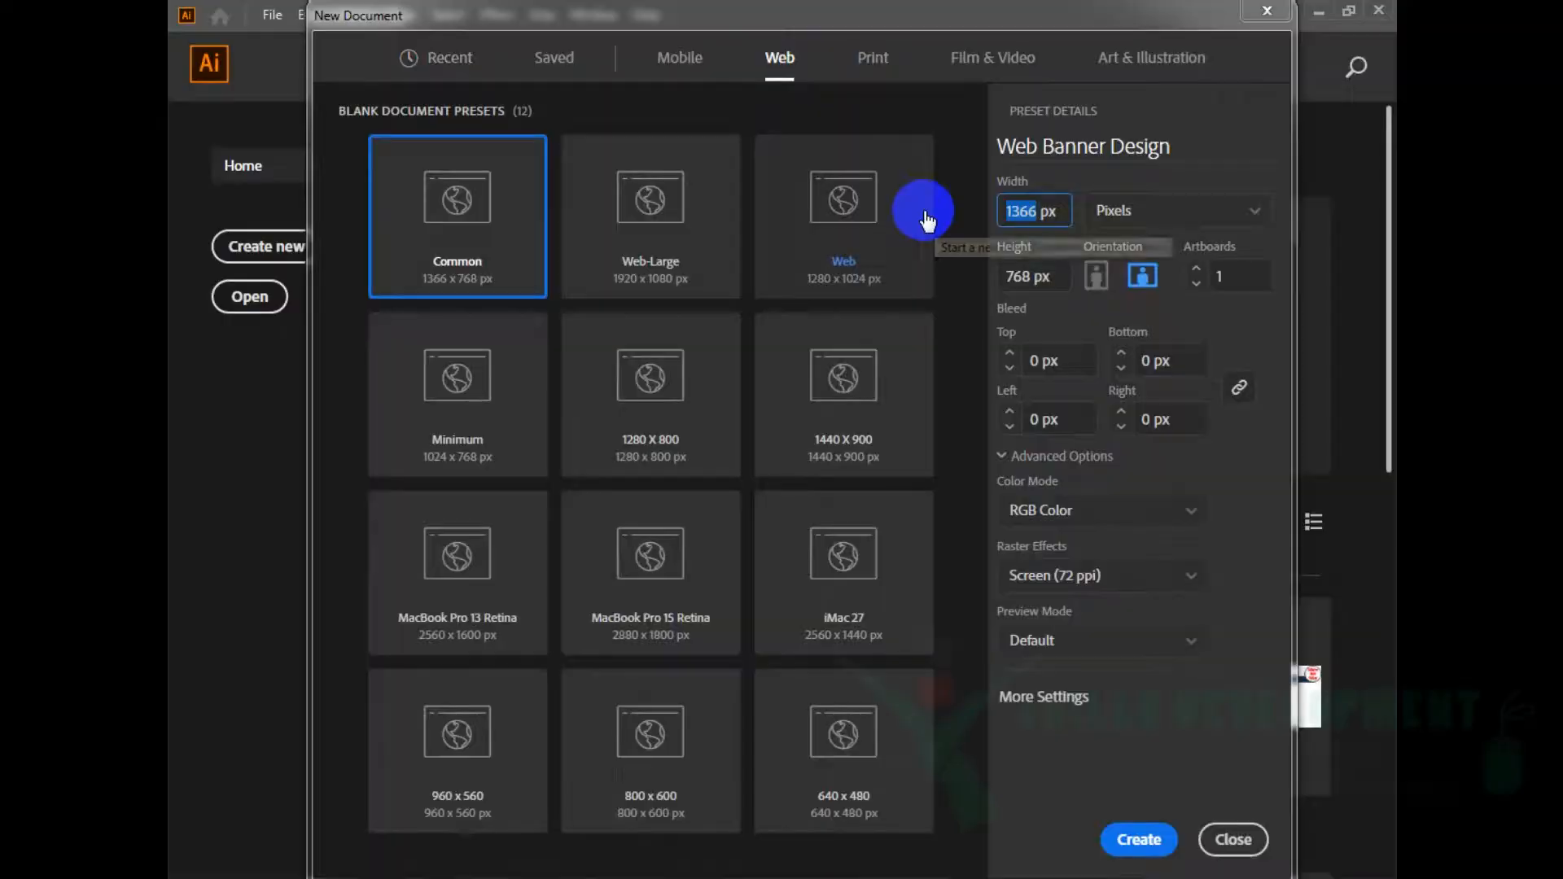
Step: Create the new web document in Illustrator with a width of 720 px and a height of 300 px
type("72")
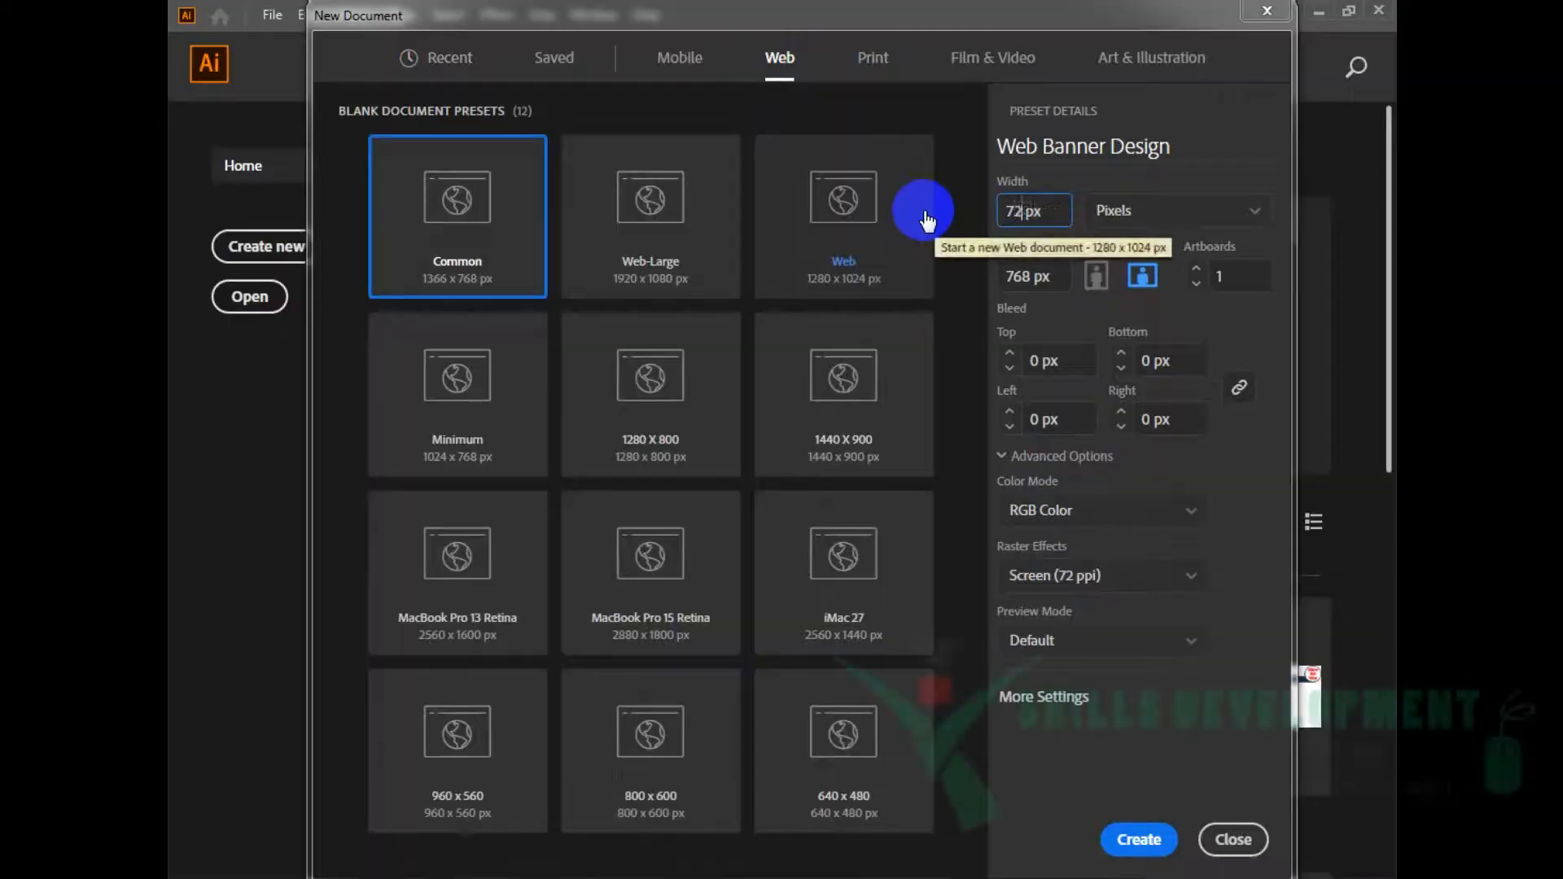
type("0")
type("300")
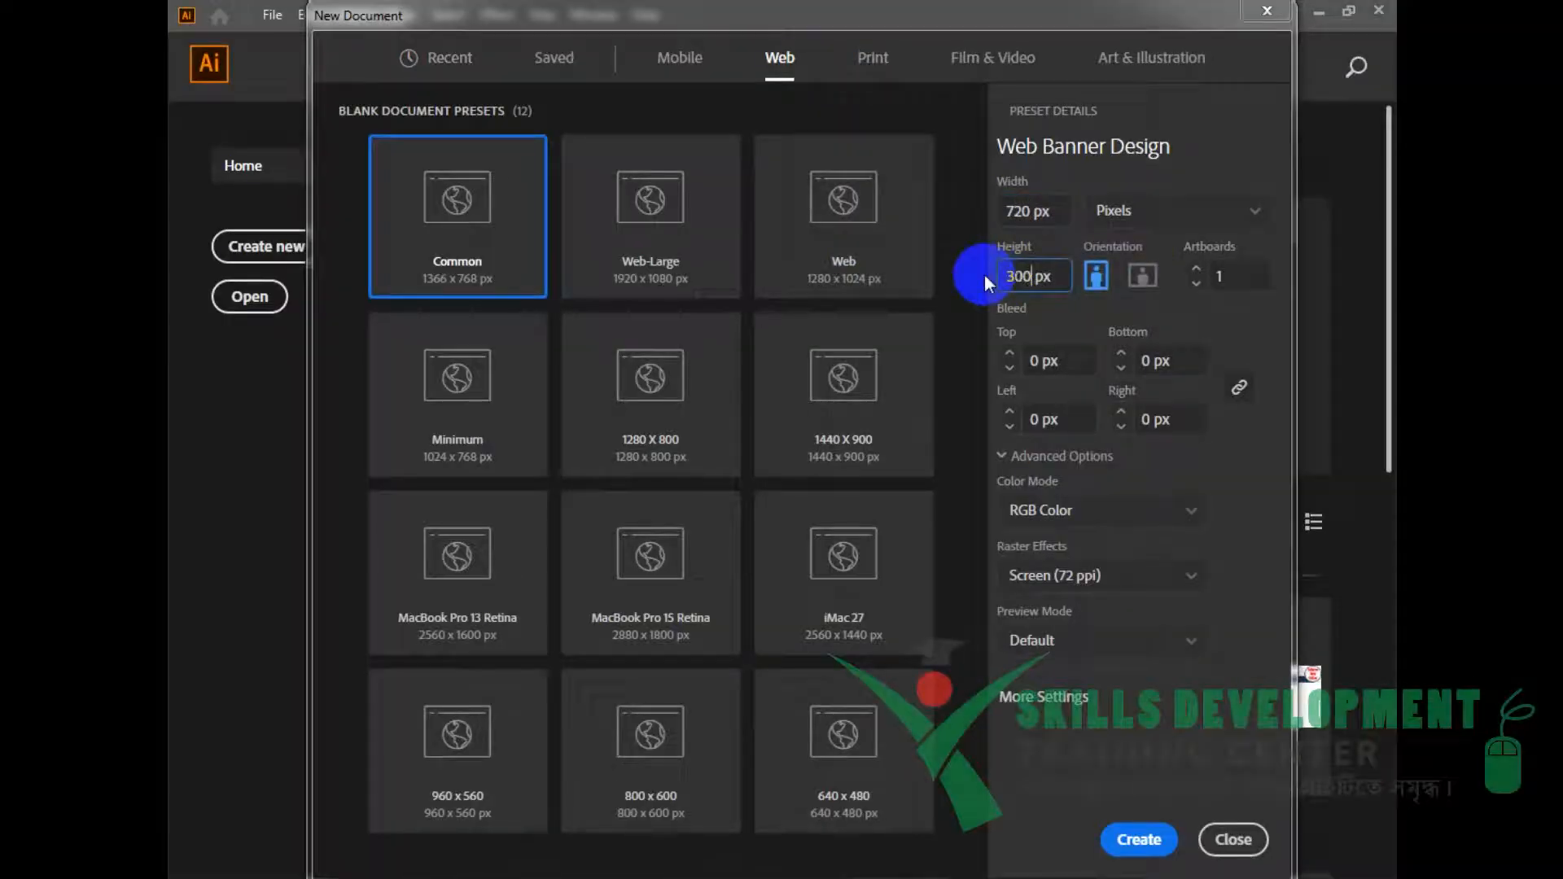
left_click(1144, 840)
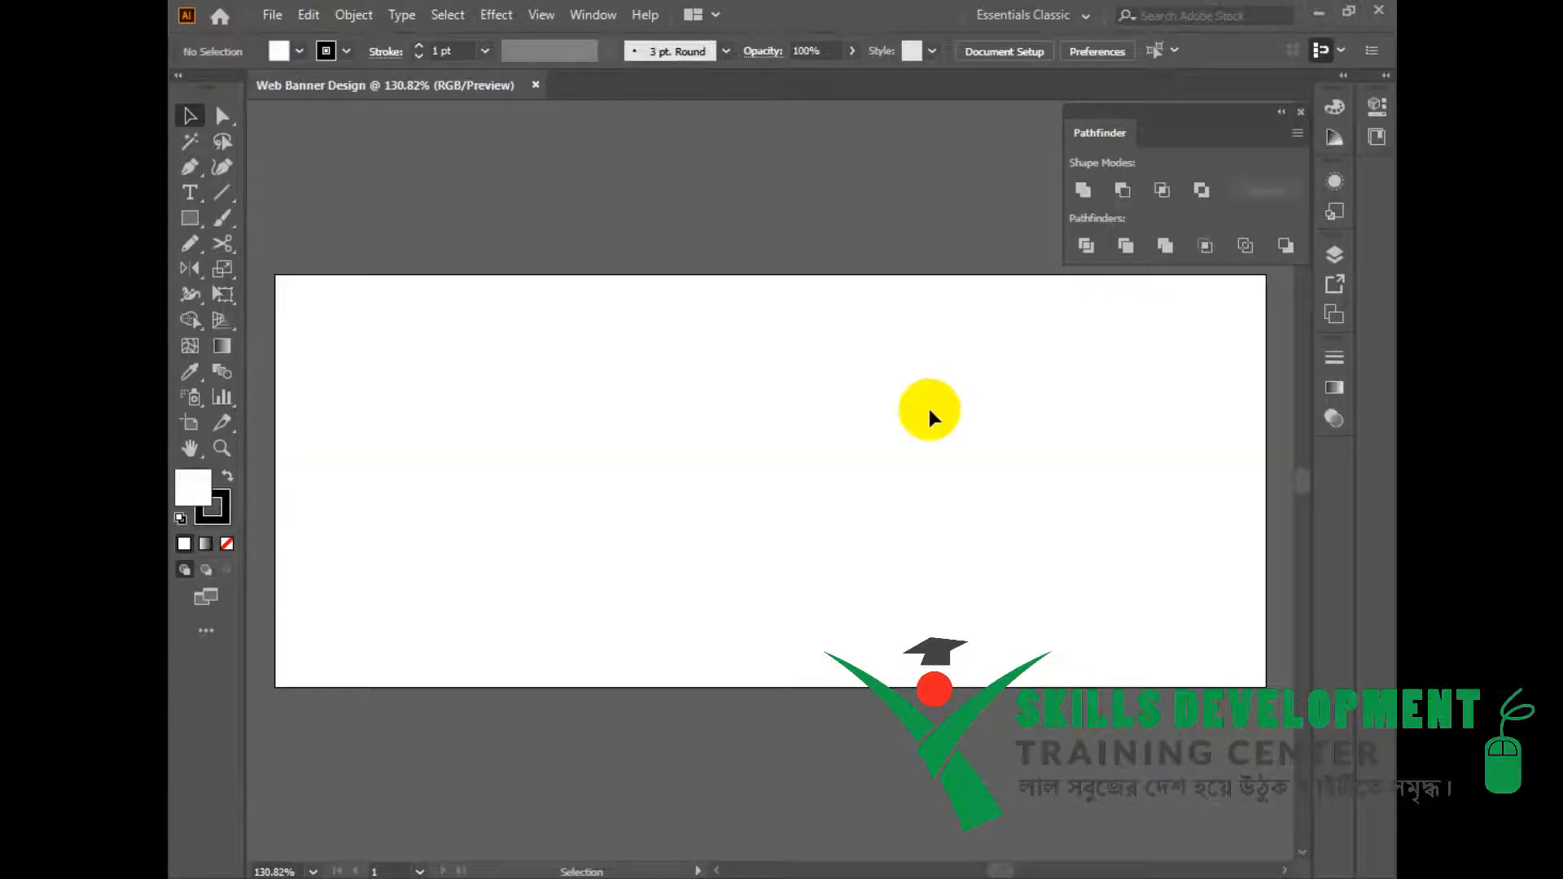
Step: Close the floating Pathfinder panel to clear the area around the artboard
left_click_drag(530, 220, 1157, 784)
left_click_drag(789, 528, 801, 512)
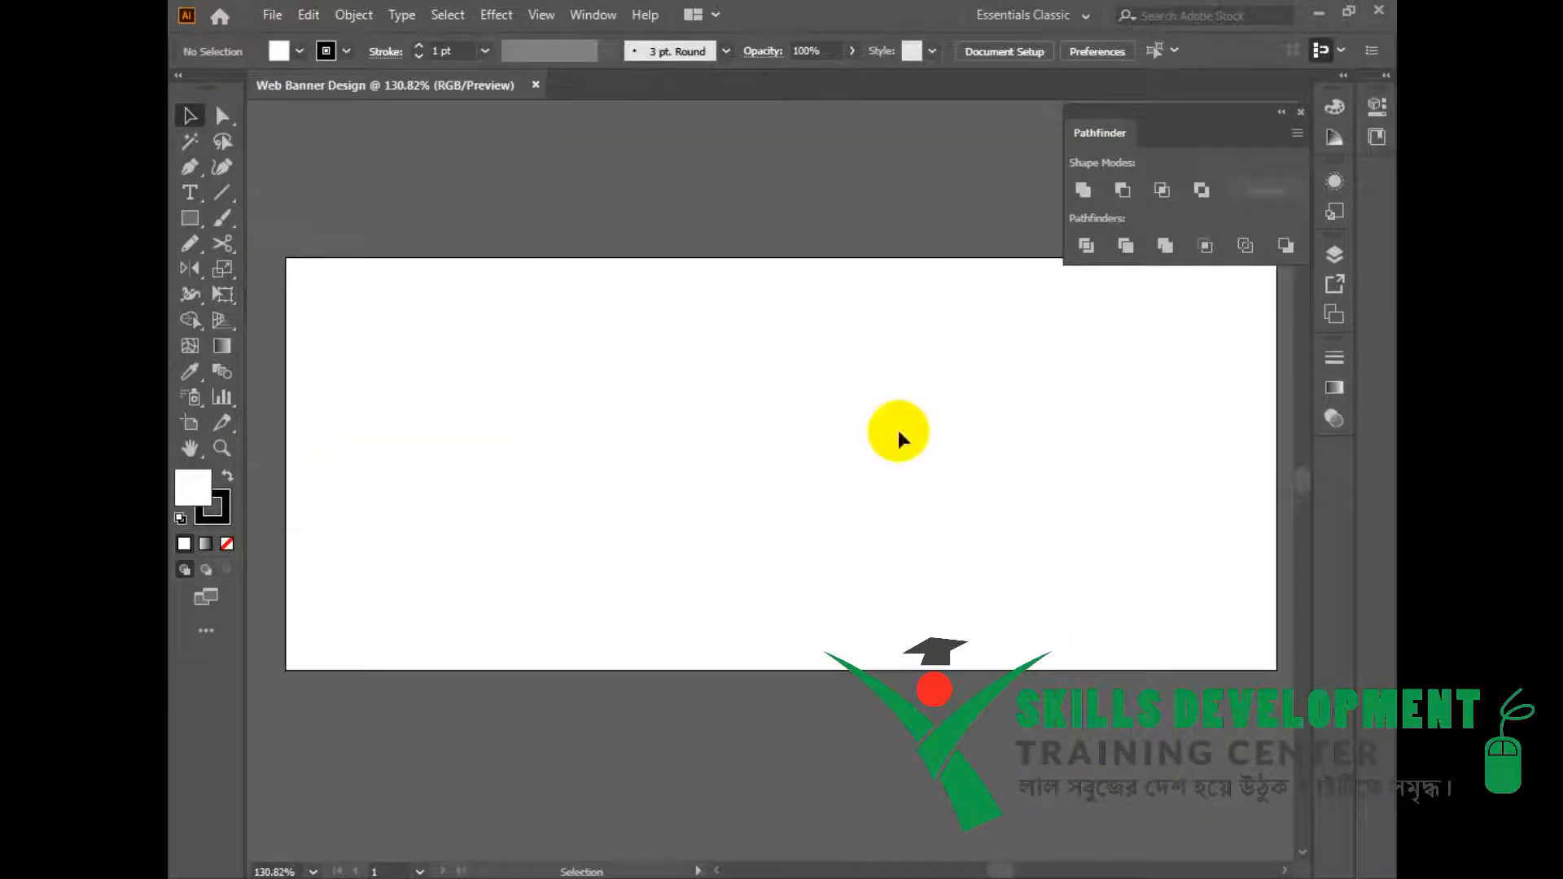
left_click(1303, 113)
left_click_drag(1141, 377, 1142, 359)
Step: Switch to Chrome and search Google Images for "web banner design", narrowing the results to creative
key("alt+Tab")
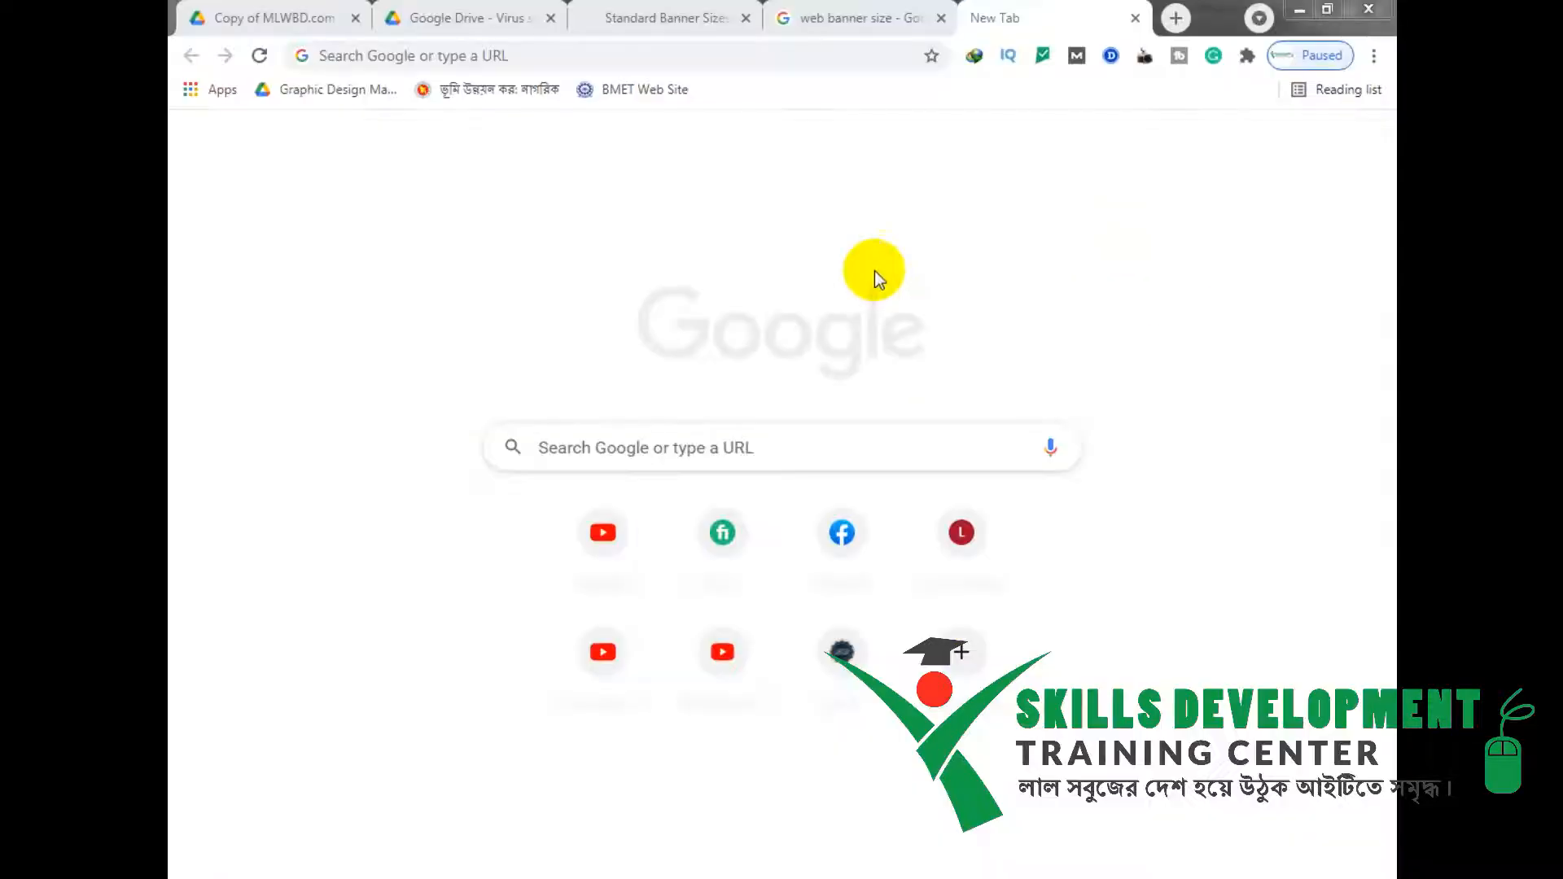
left_click(663, 57)
type("web.whatsapp.com")
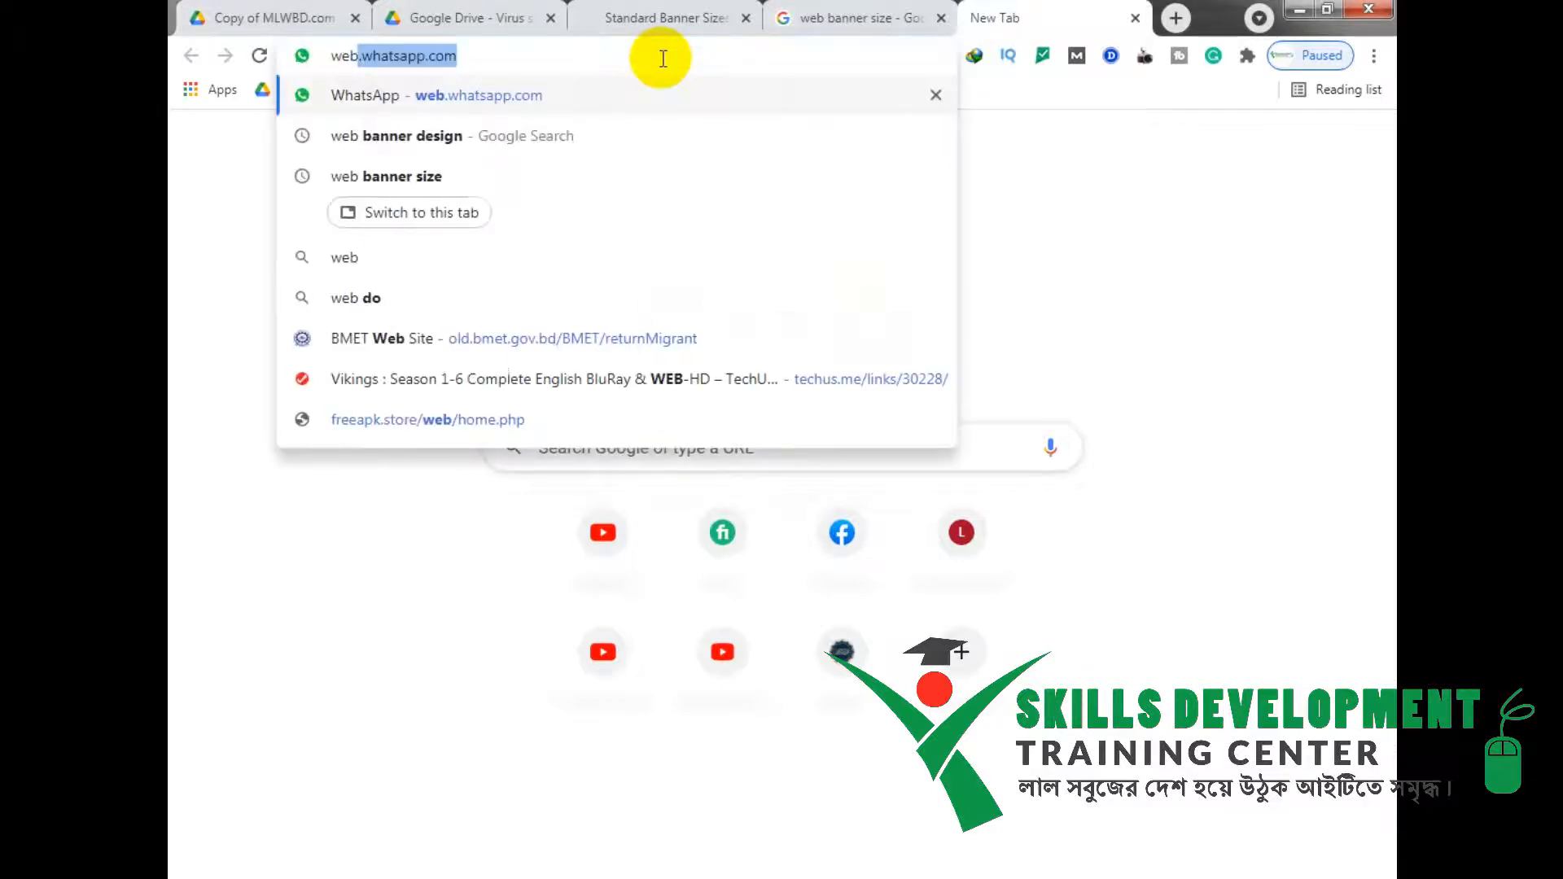
key("Down")
key("Return")
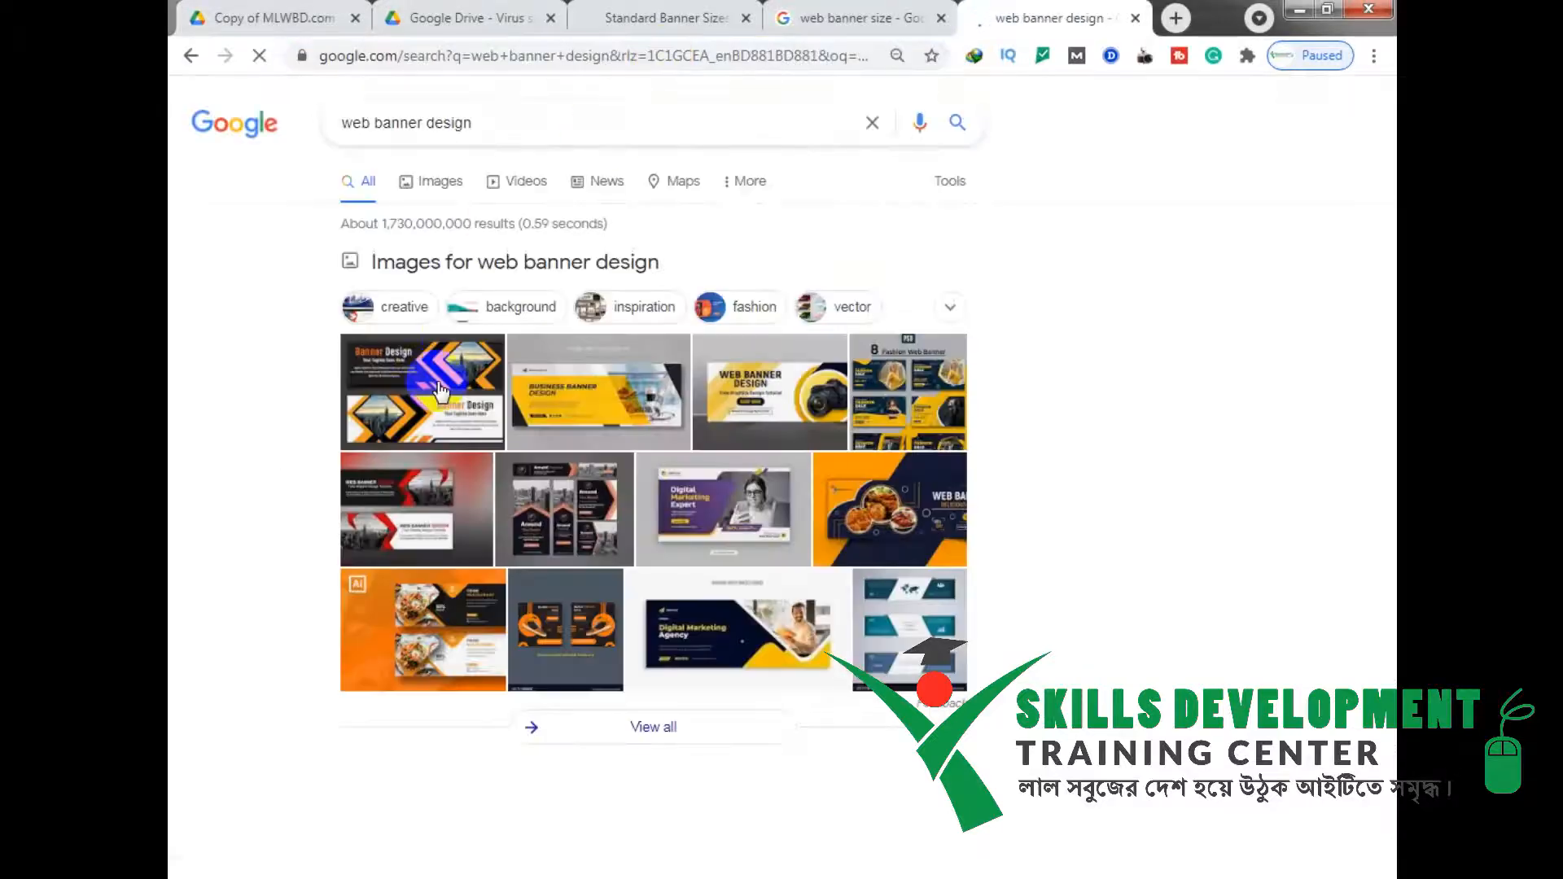
left_click(432, 187)
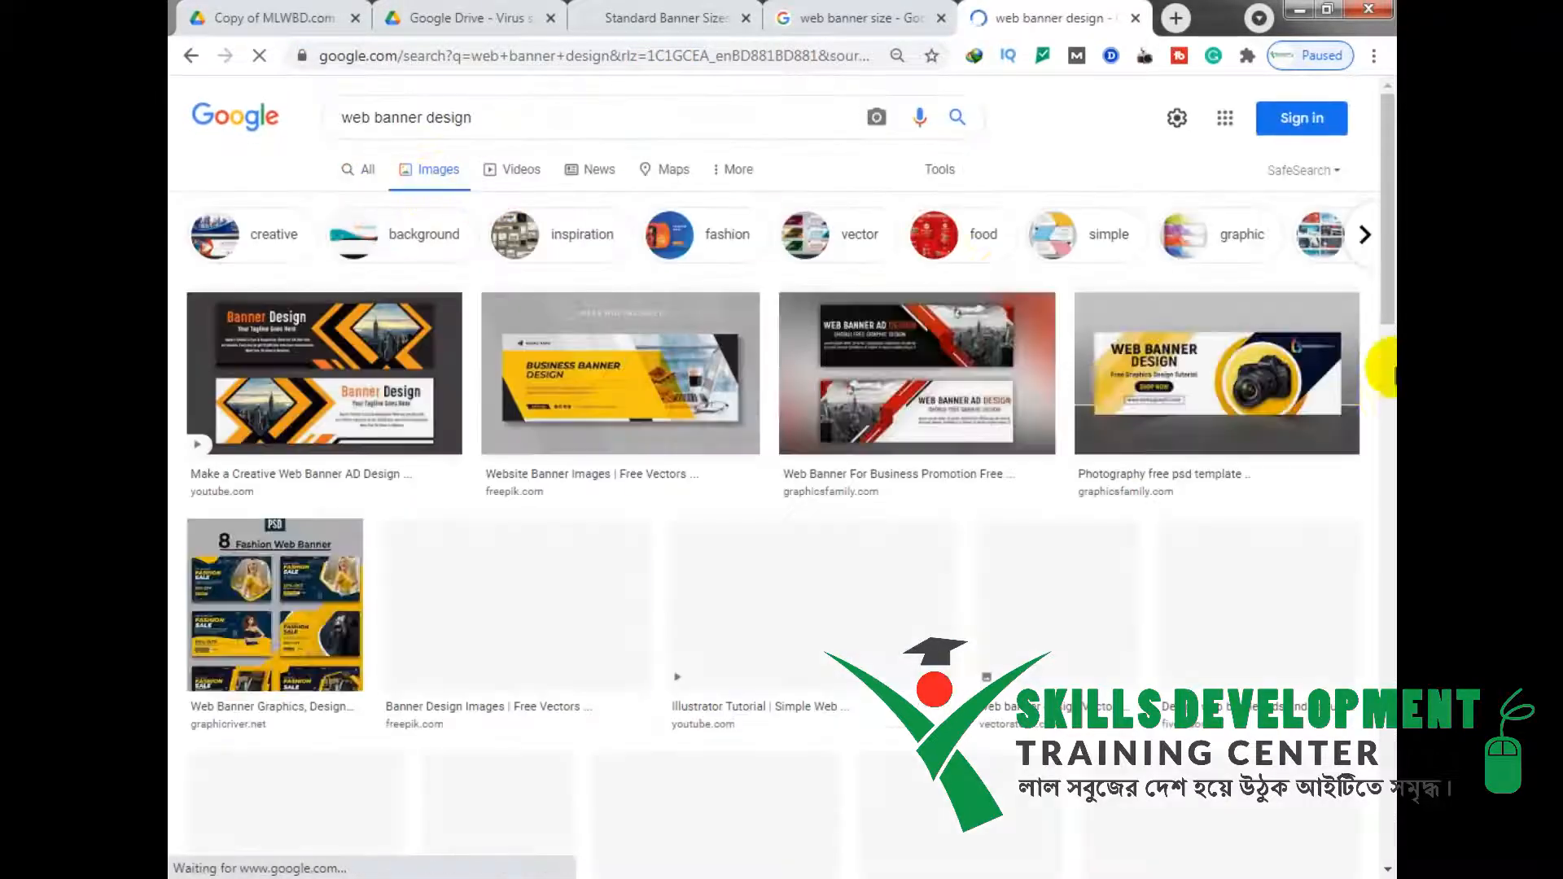
left_click(236, 231)
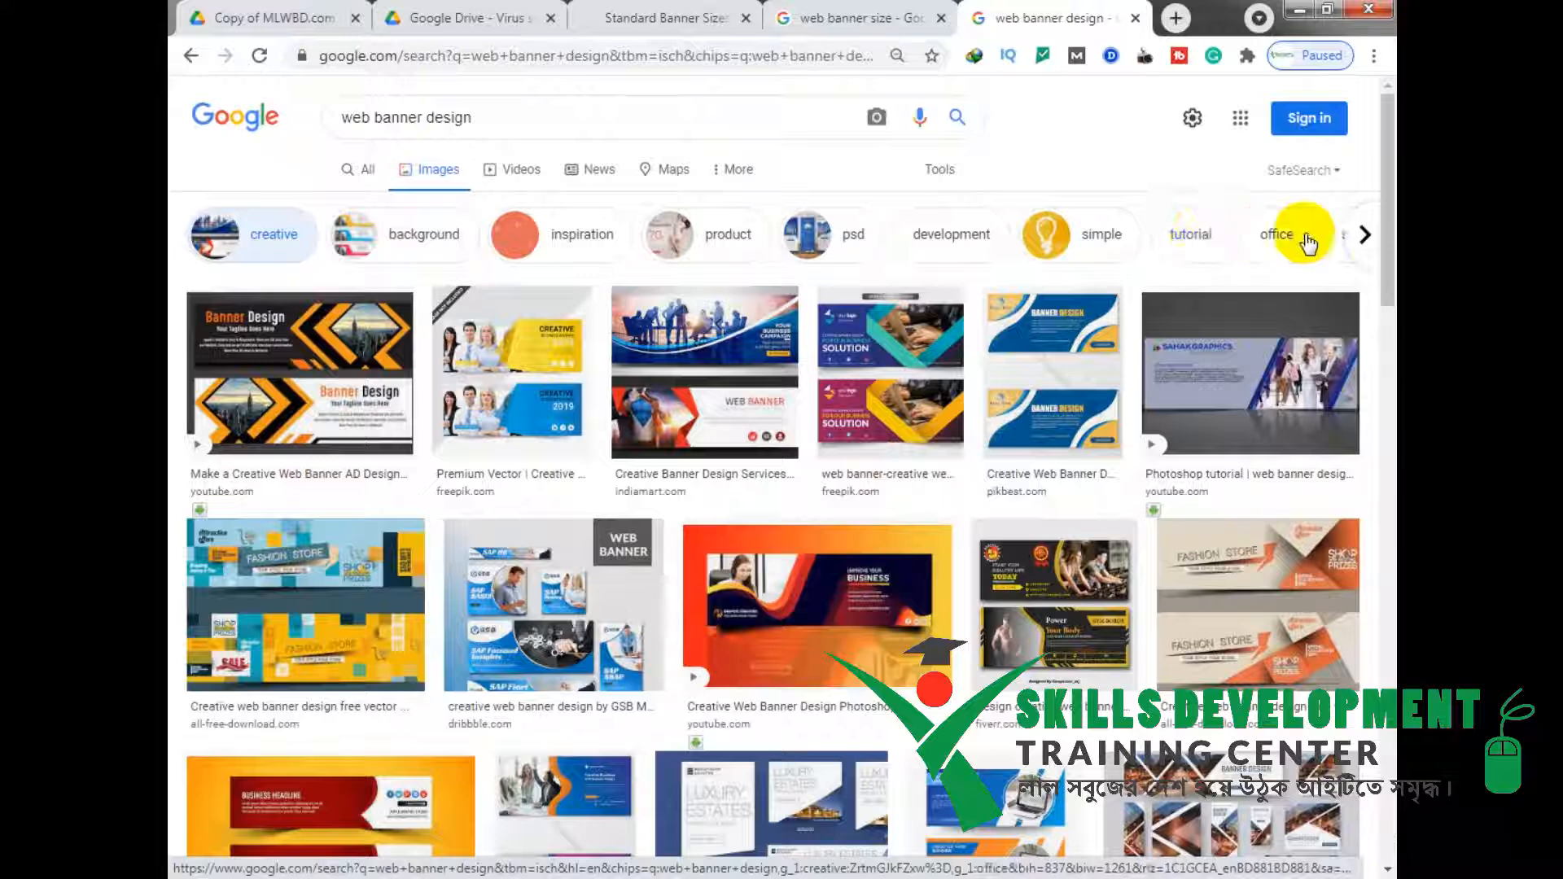
Step: Narrow the creative web banner image results to banner ads and browse the example designs for inspiration
left_click(1365, 234)
left_click(813, 238)
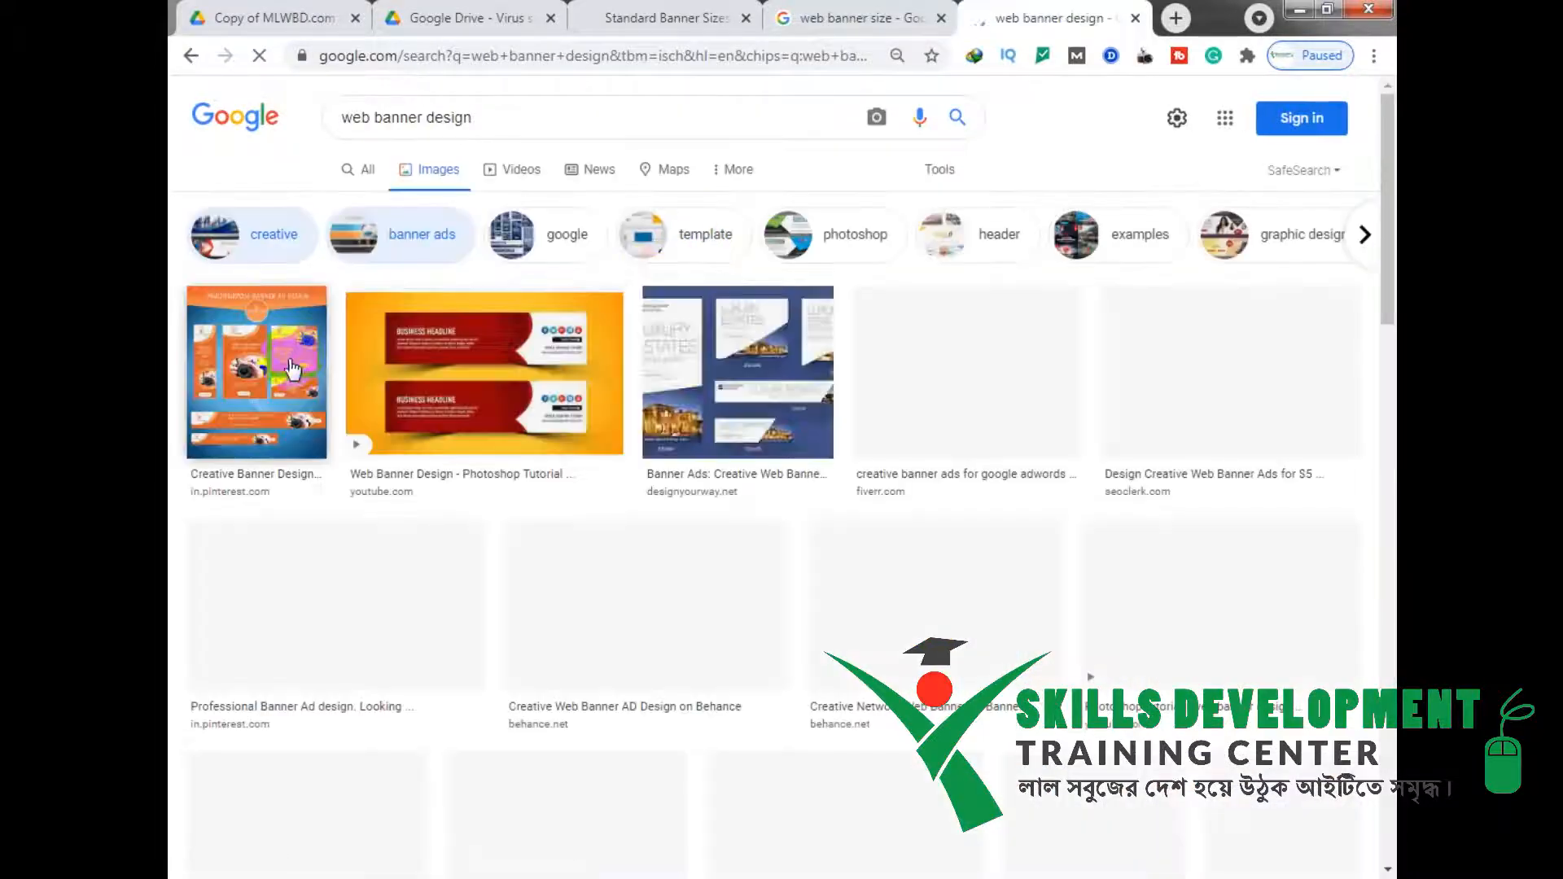
scroll(326, 594, "down", 10)
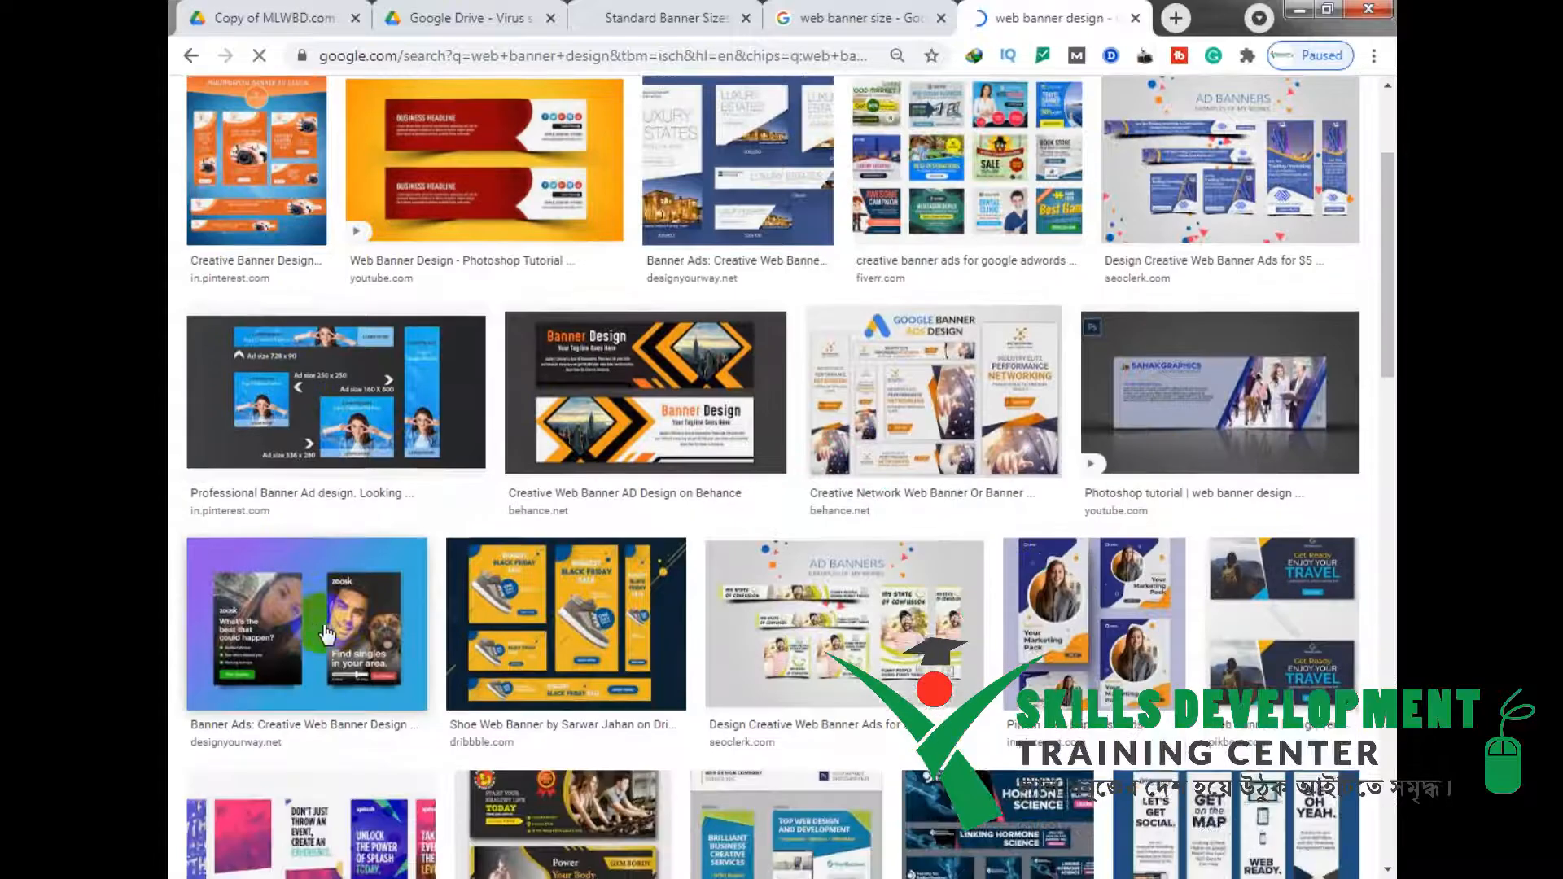
scroll(896, 468, "down", 4)
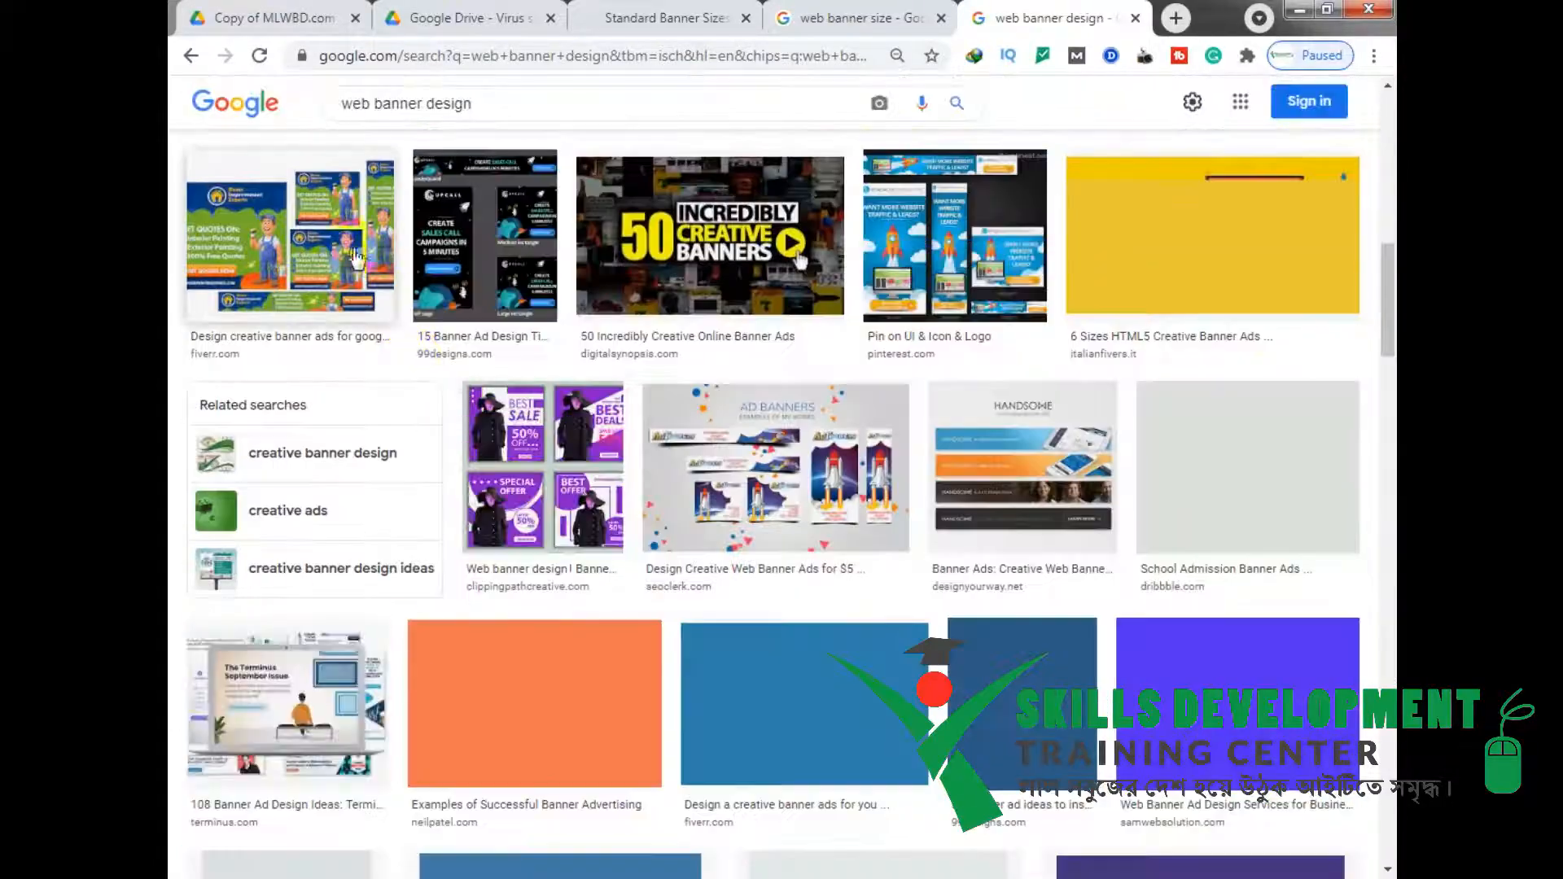
scroll(647, 480, "down", 4)
scroll(772, 512, "down", 4)
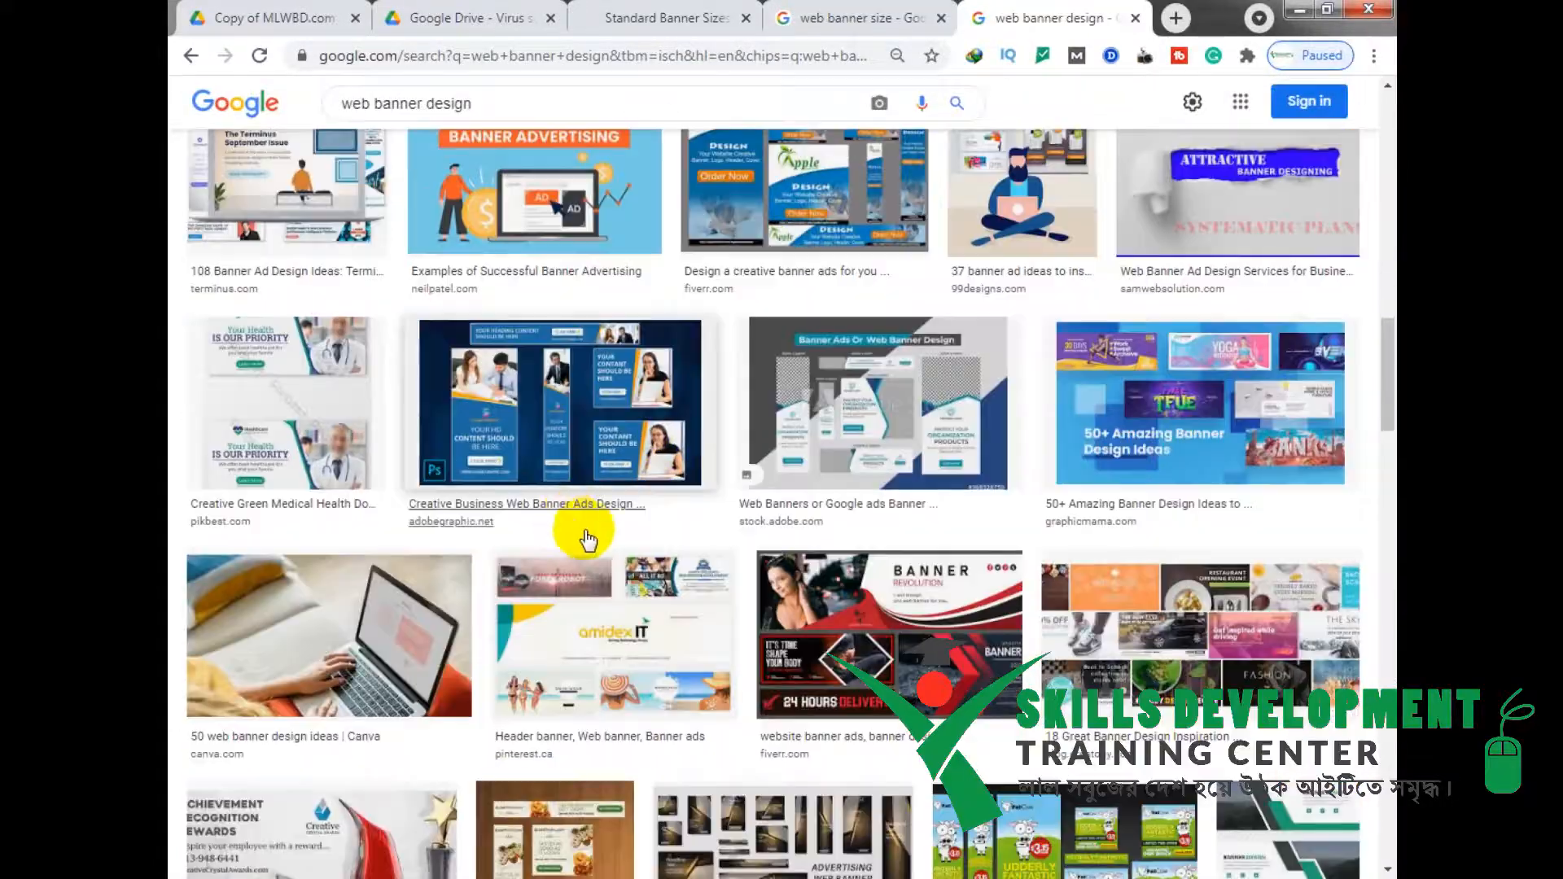
scroll(622, 541, "up", 12)
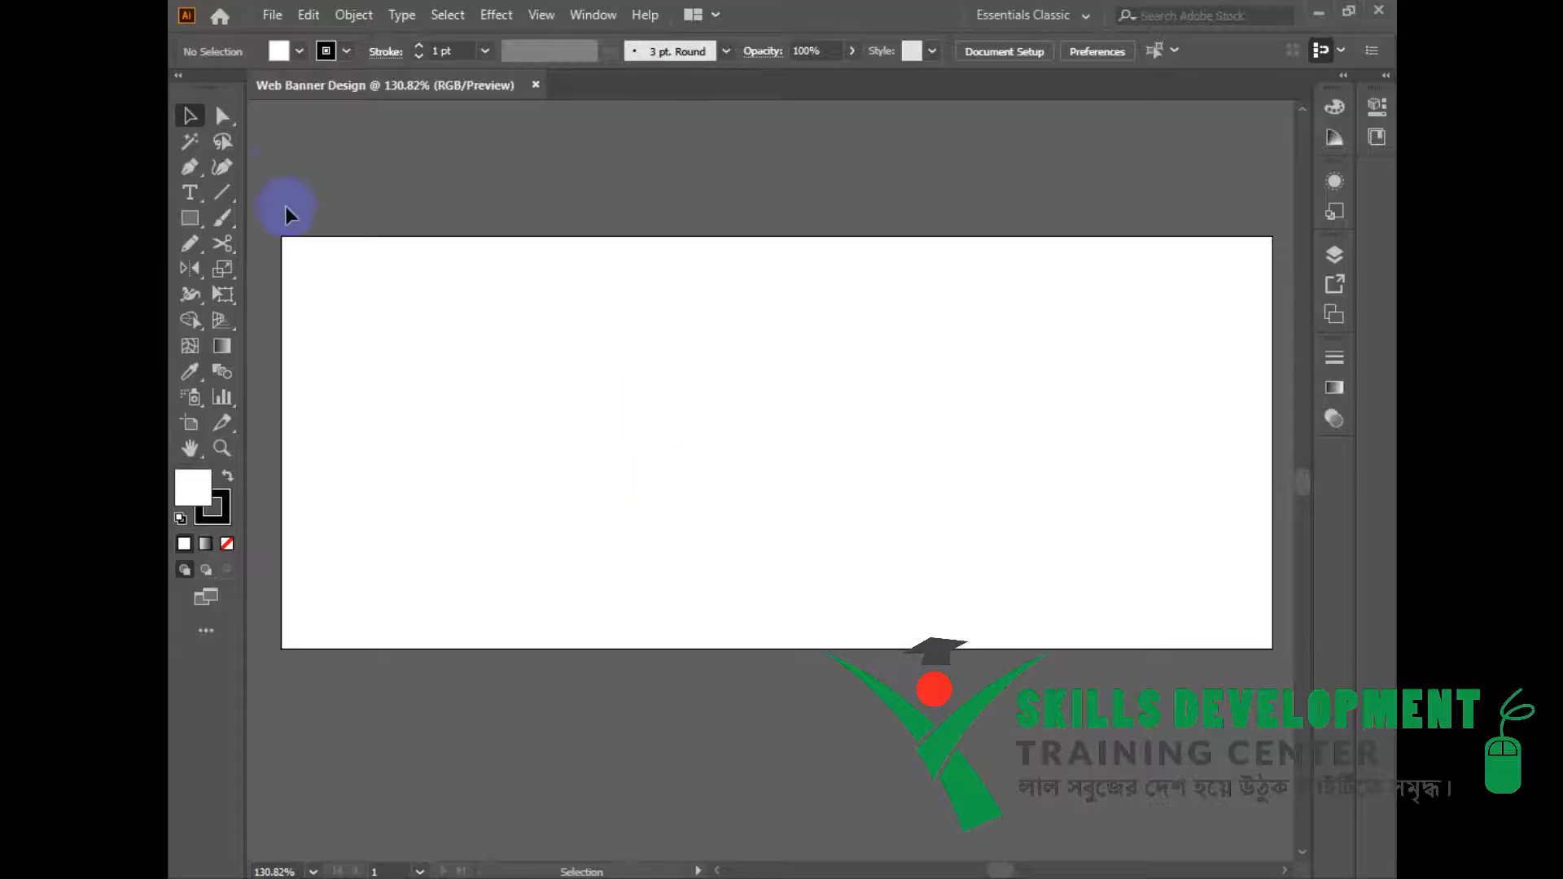
Step: Draw a closed four-sided shape over the artboard's left part with the Pen tool, giving it a slanted right edge
left_click(200, 166)
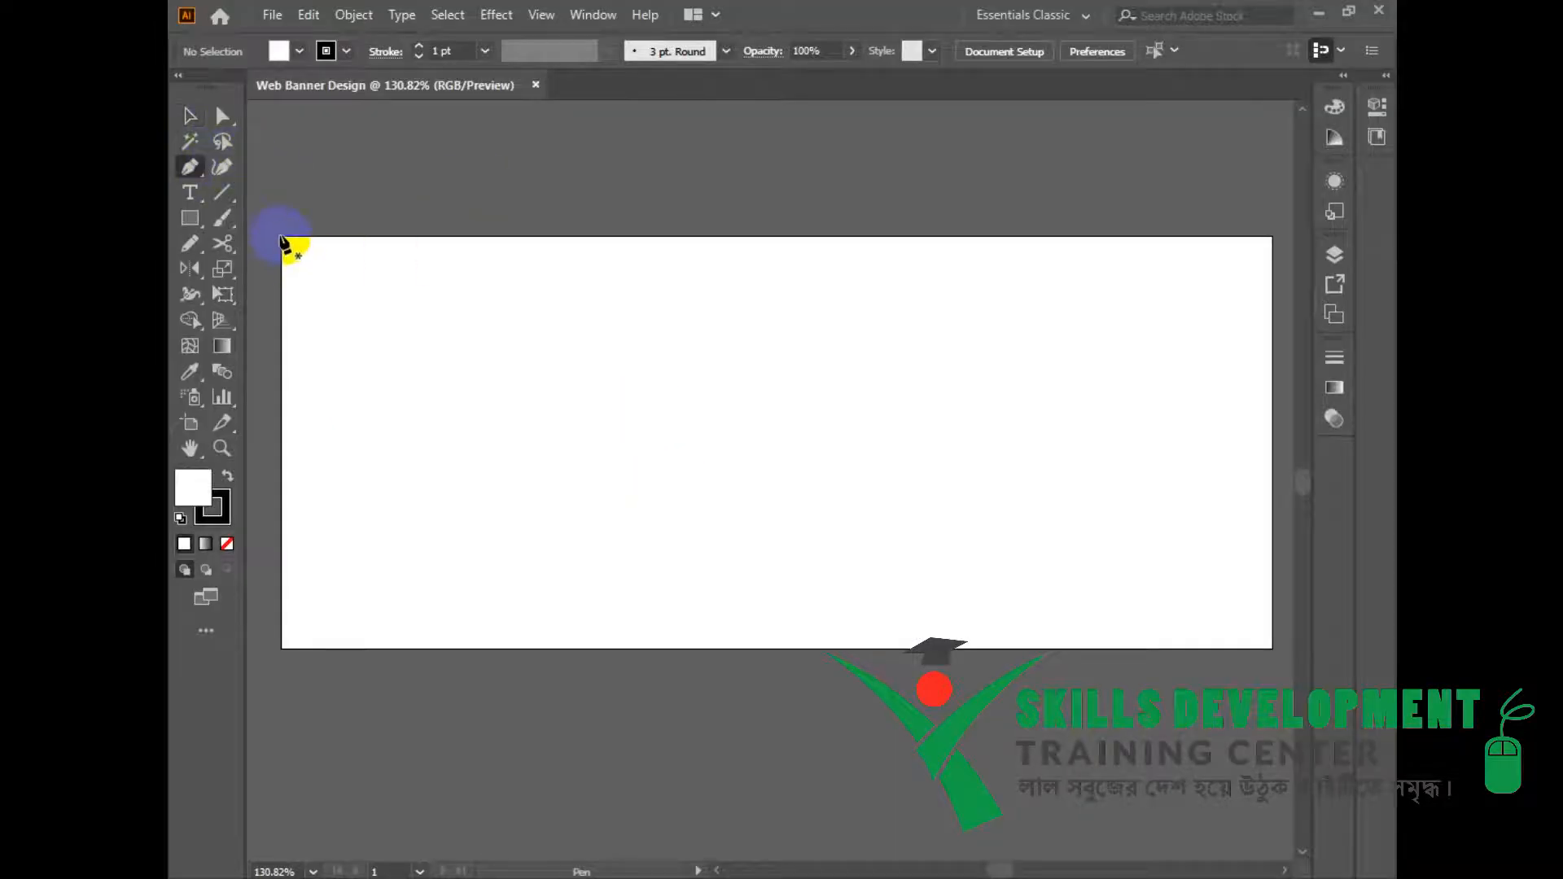
left_click(281, 237)
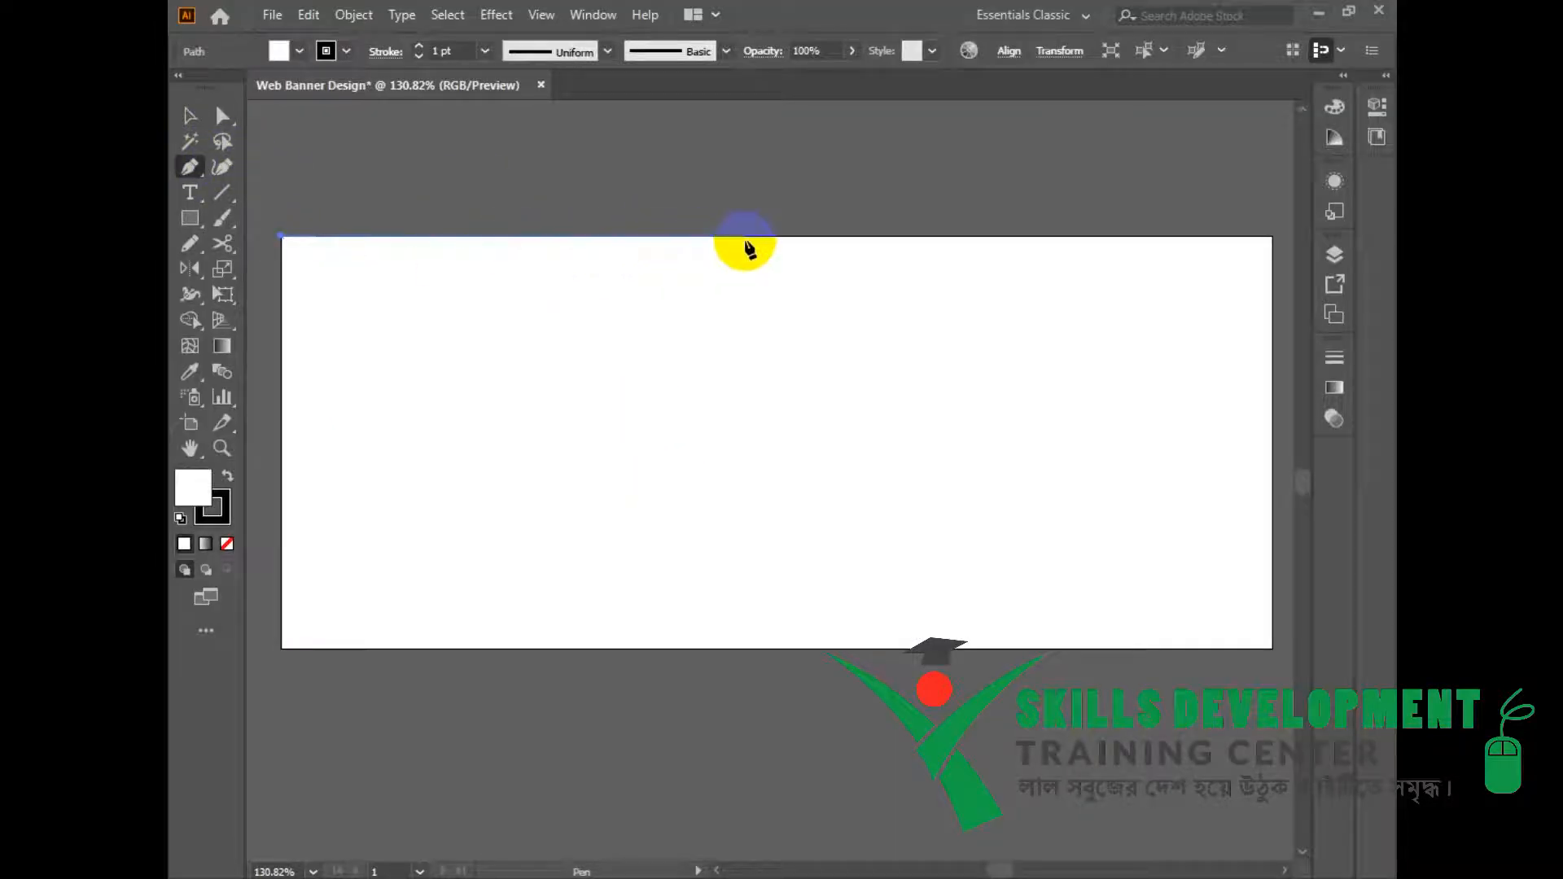
left_click(745, 236)
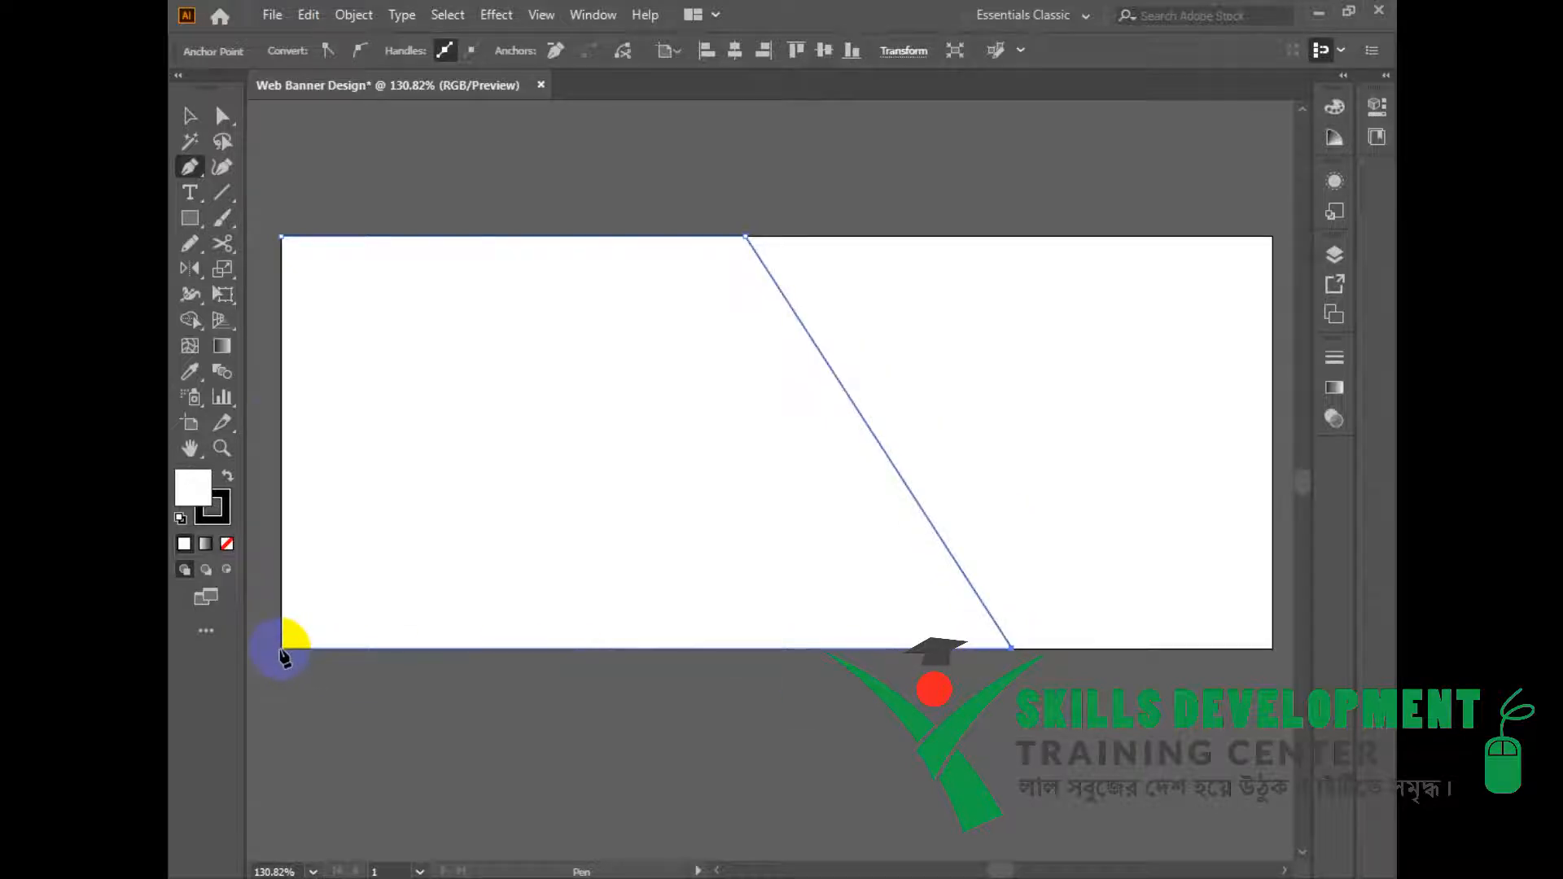
left_click(275, 237)
key("ctrl+z")
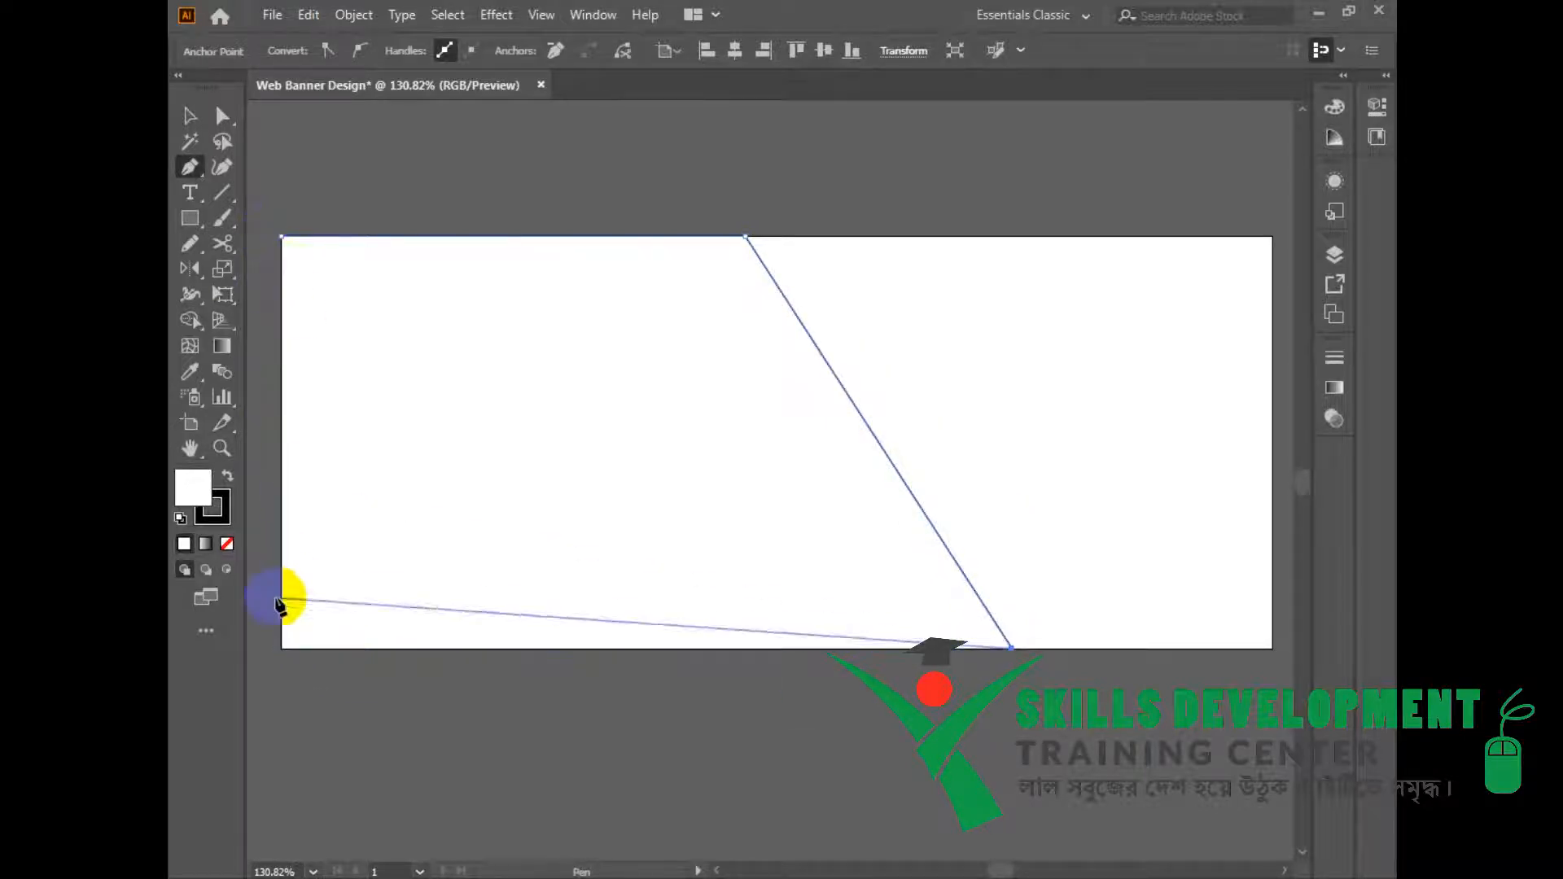
left_click(280, 649)
left_click(283, 238)
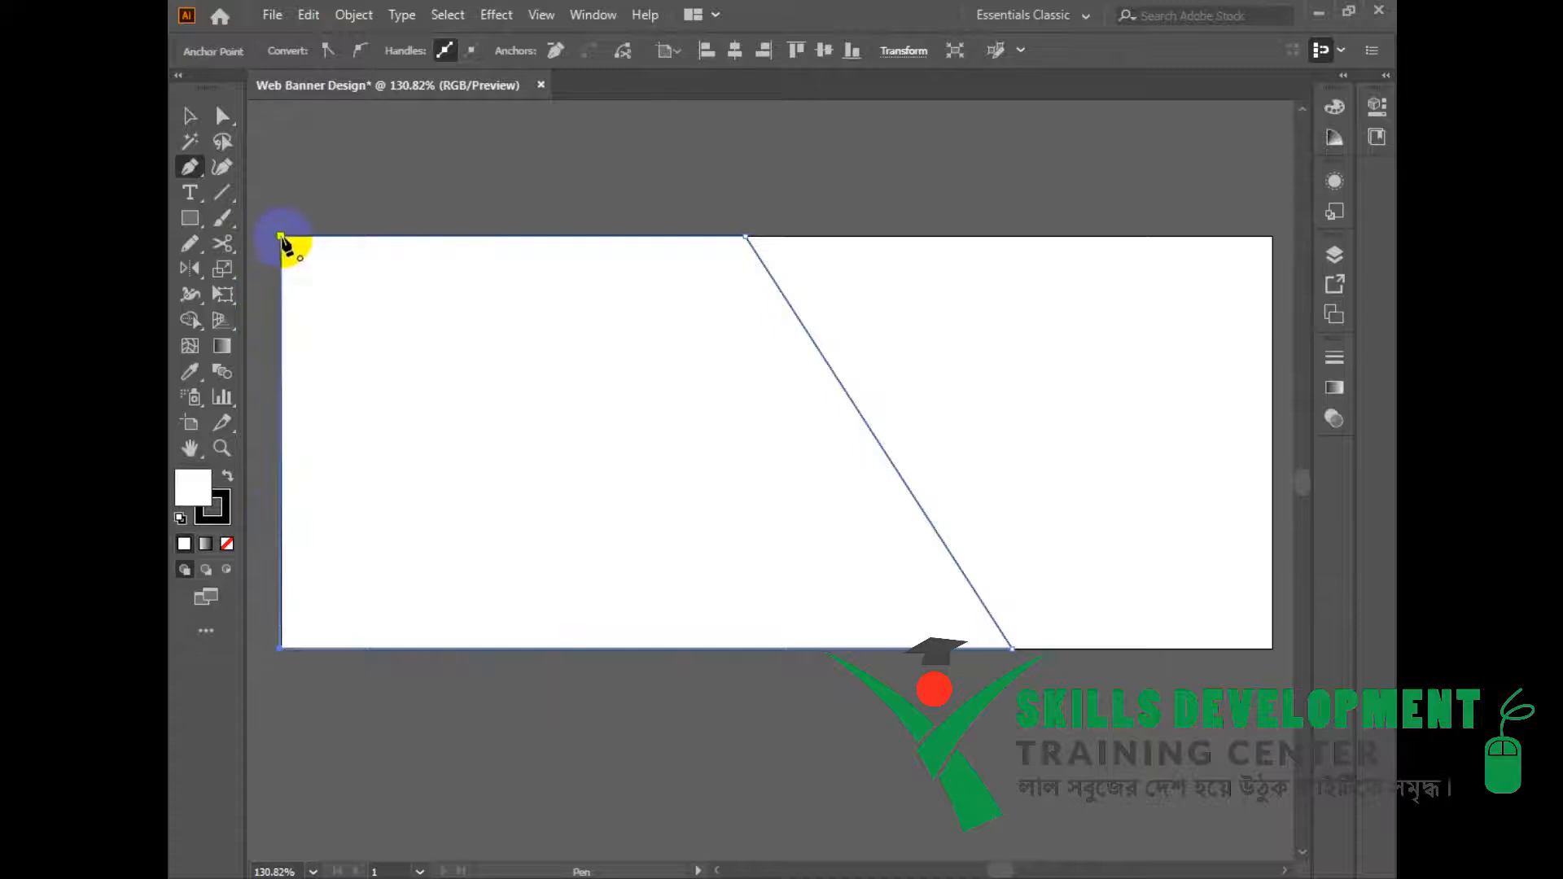
Step: Remove the stroke from the slanted shape, fill it with black, and deselect it
left_click(225, 513)
left_click(227, 544)
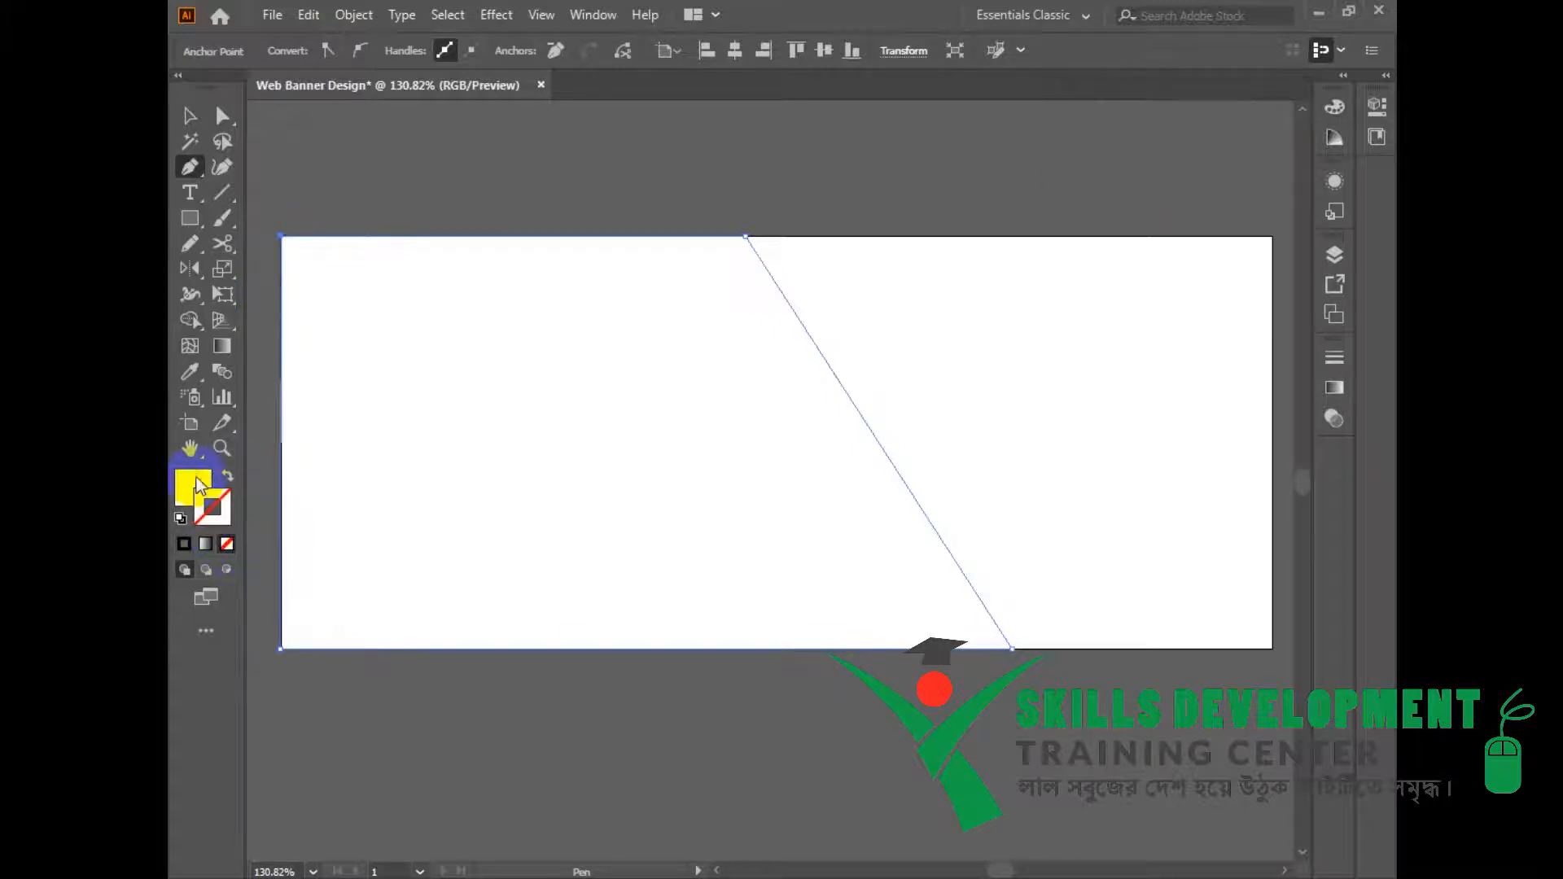
double_click(198, 490)
left_click_drag(458, 739, 447, 823)
left_click(912, 560)
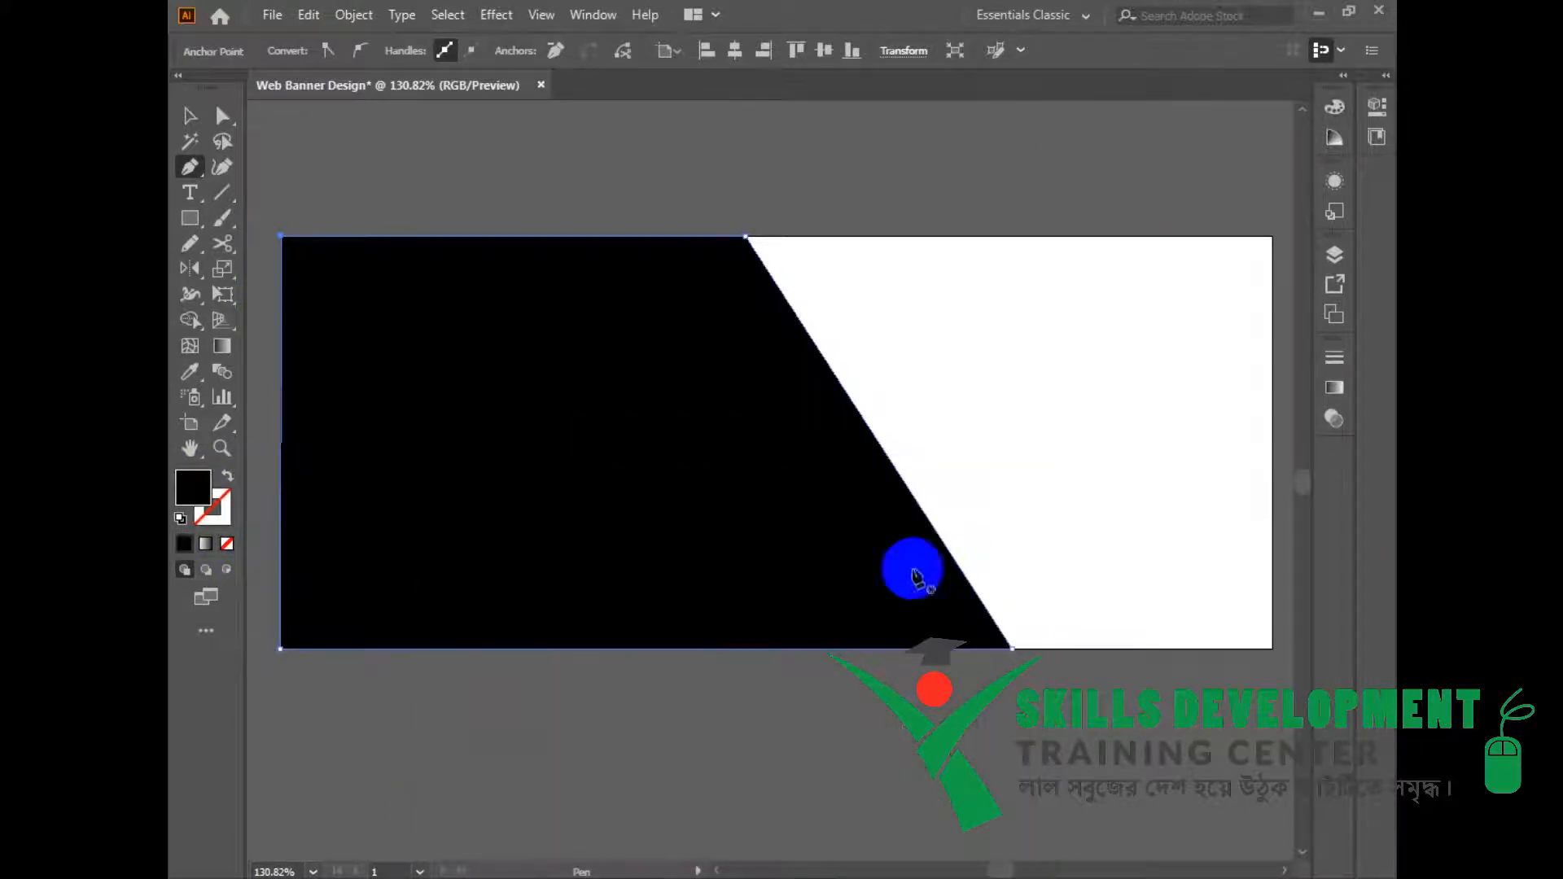
left_click(190, 115)
left_click(358, 187)
left_click_drag(537, 299, 572, 241)
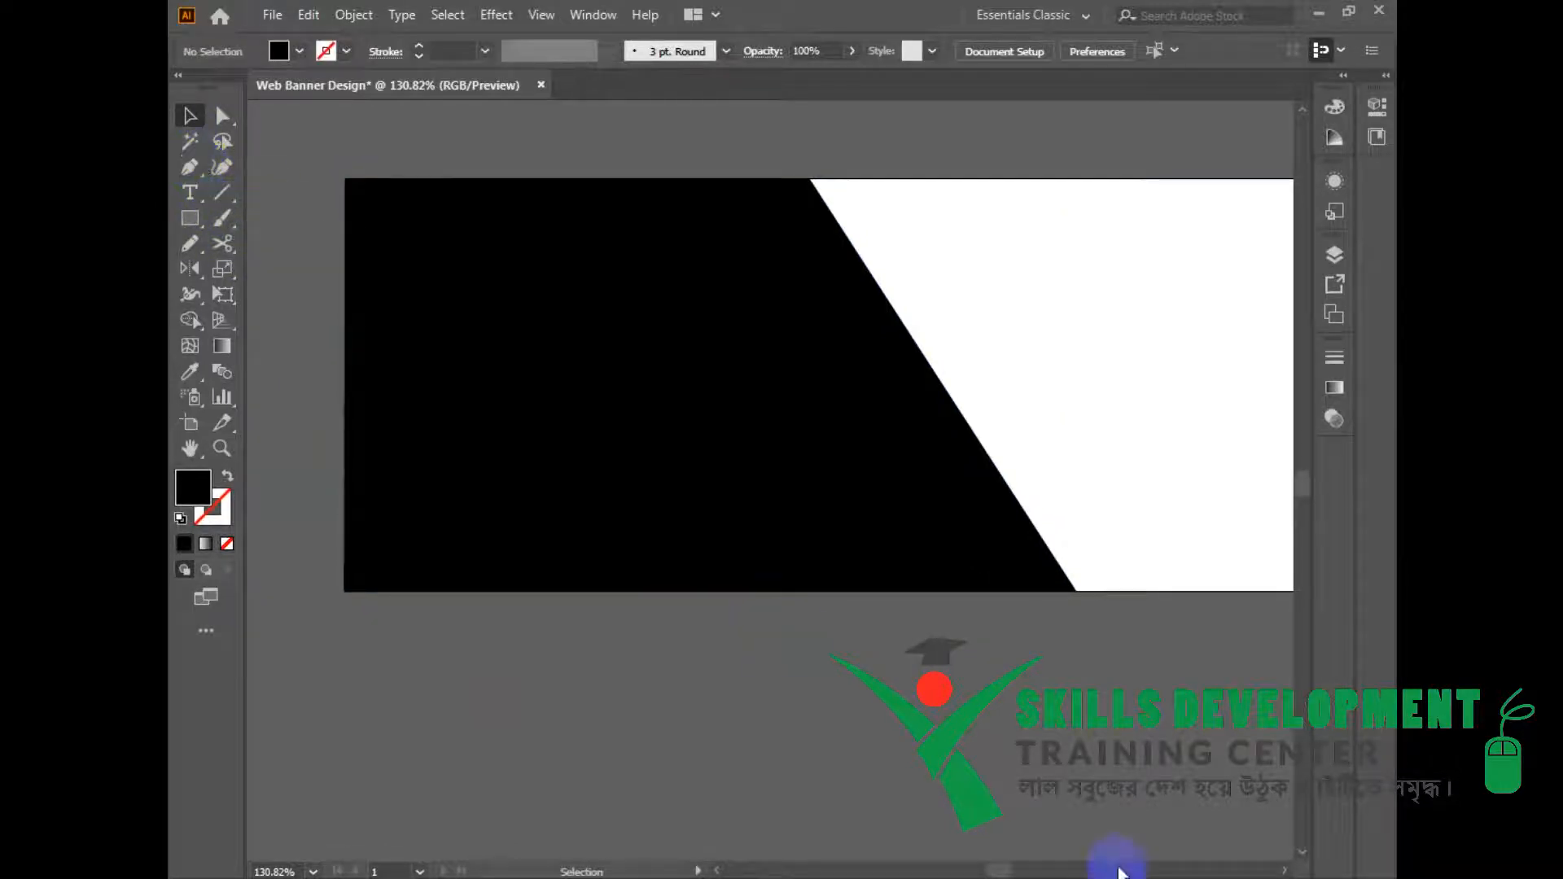
Step: Create a triangle with a radius of 50 px at the bottom end of the black shape's slanted edge, using the Polygon tool
left_click(189, 220)
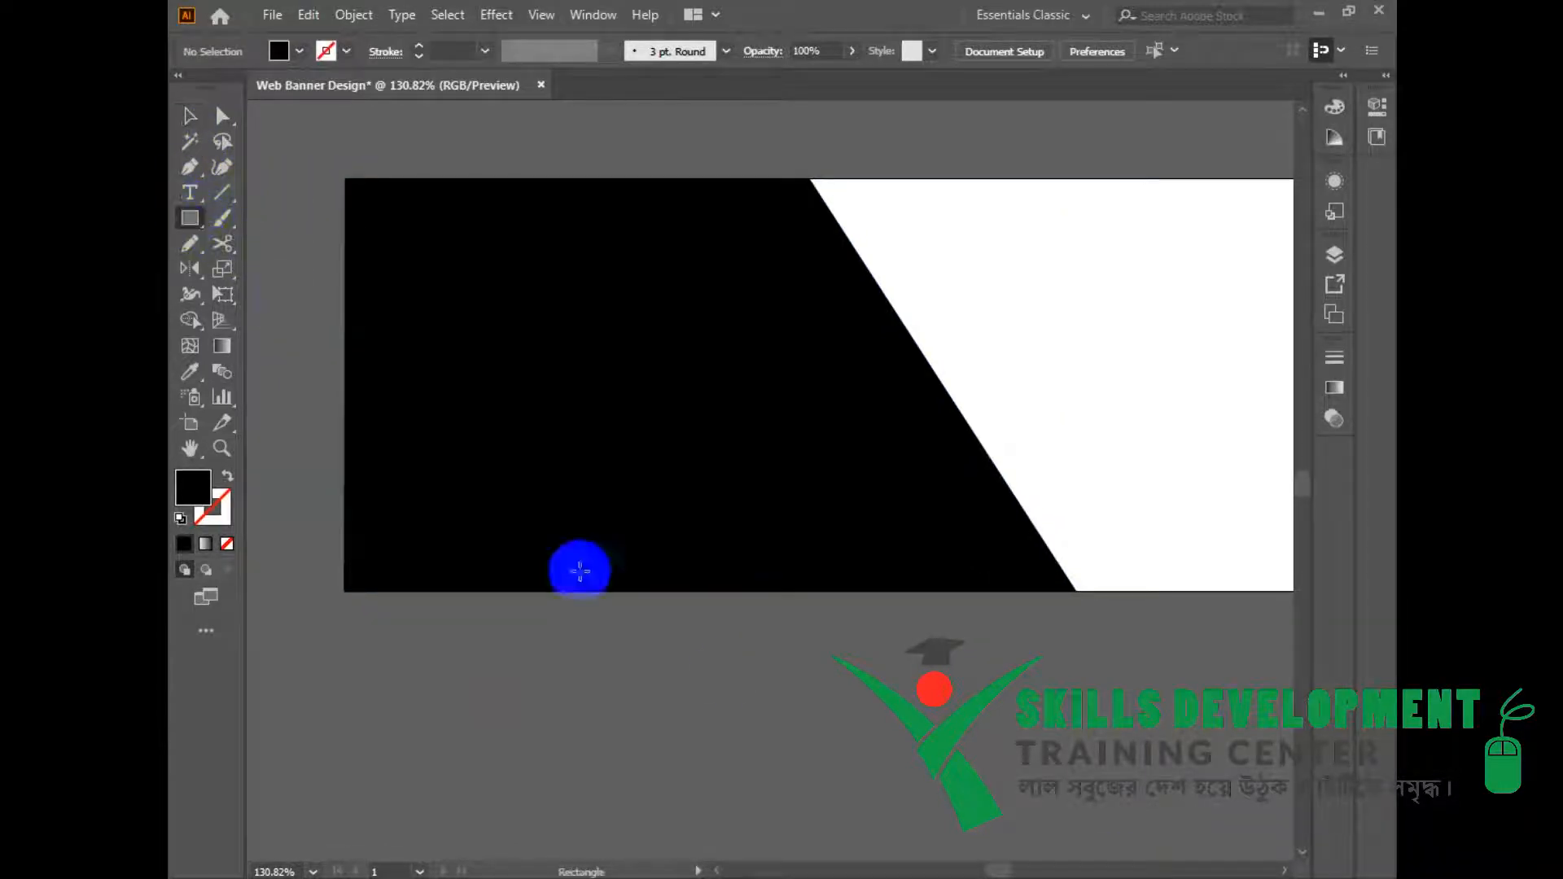
left_click(742, 618)
left_click(749, 460)
left_click_drag(189, 218, 317, 294)
left_click(1049, 602)
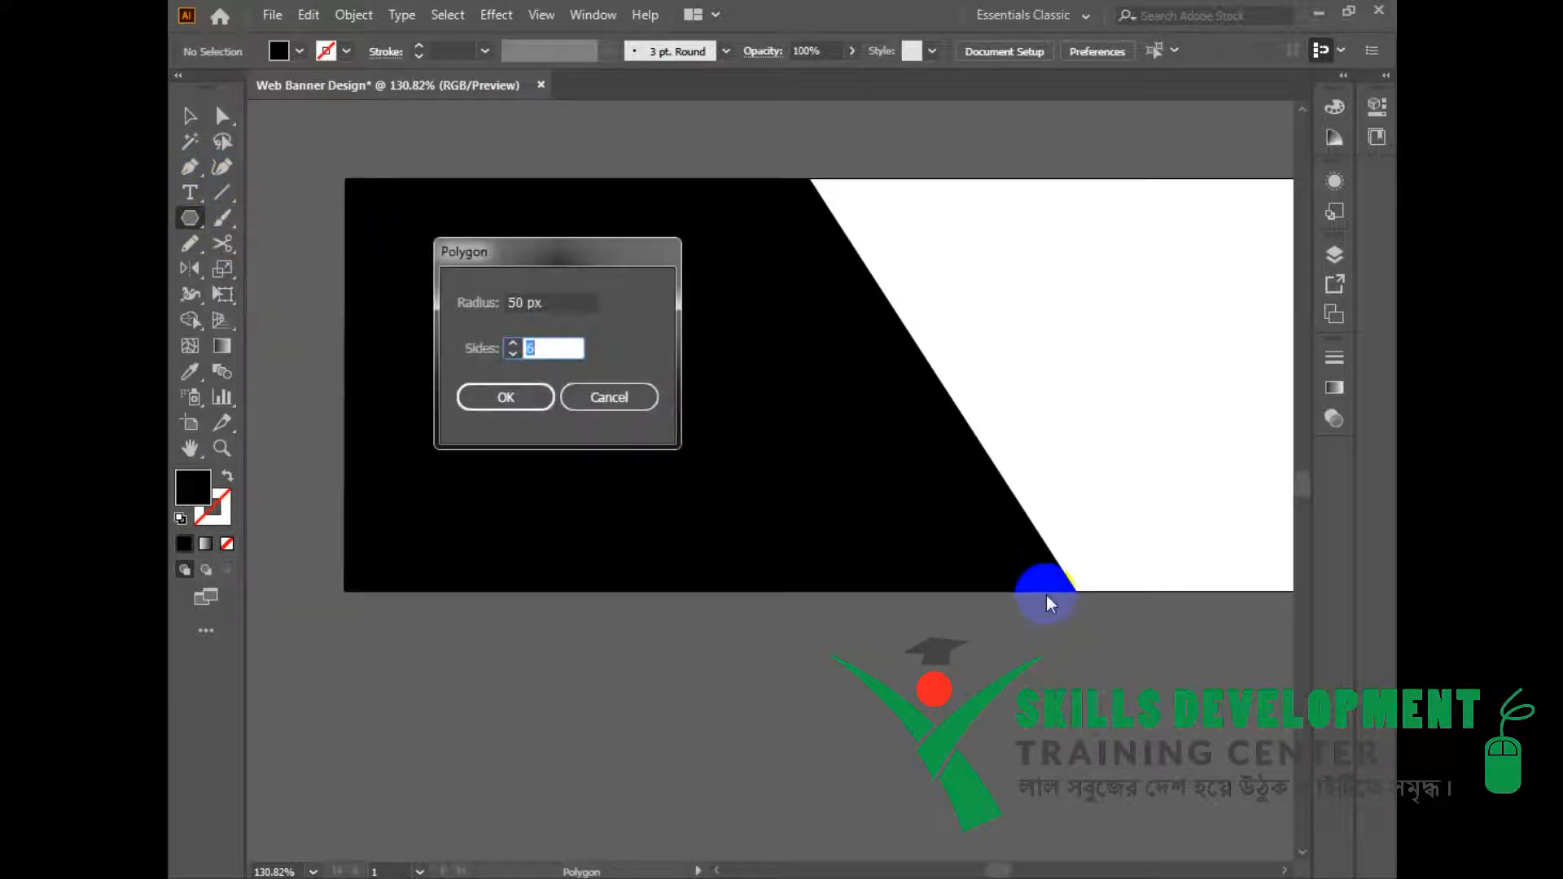
left_click(506, 397)
left_click(196, 120)
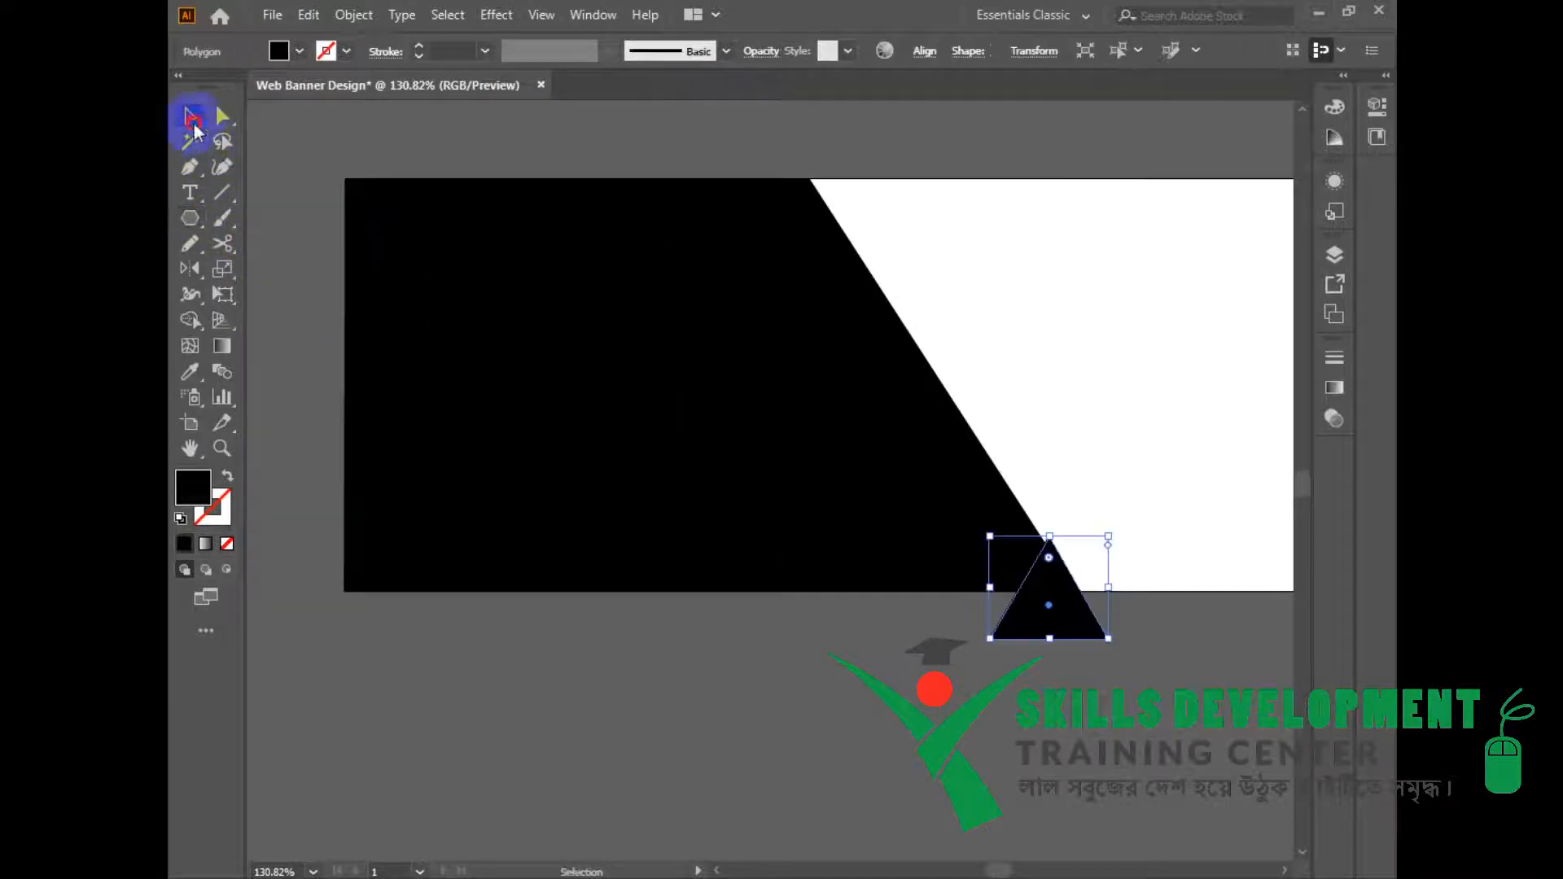
Step: Fill the triangle with a bright red
left_click_drag(1050, 453, 774, 485)
double_click(195, 489)
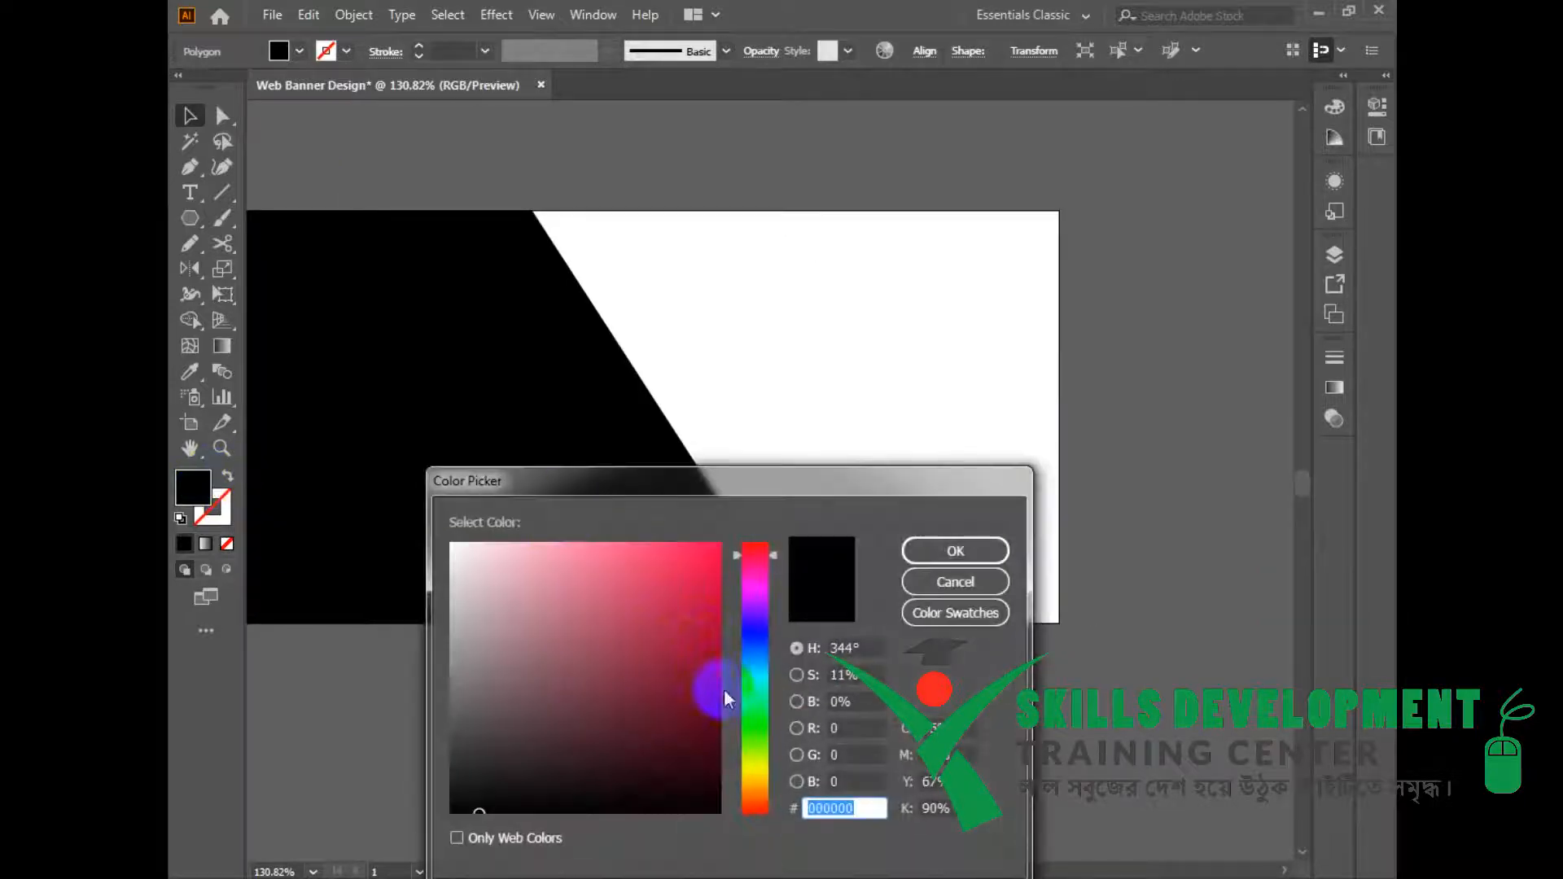
left_click(705, 638)
left_click_drag(763, 552, 763, 546)
left_click(705, 578)
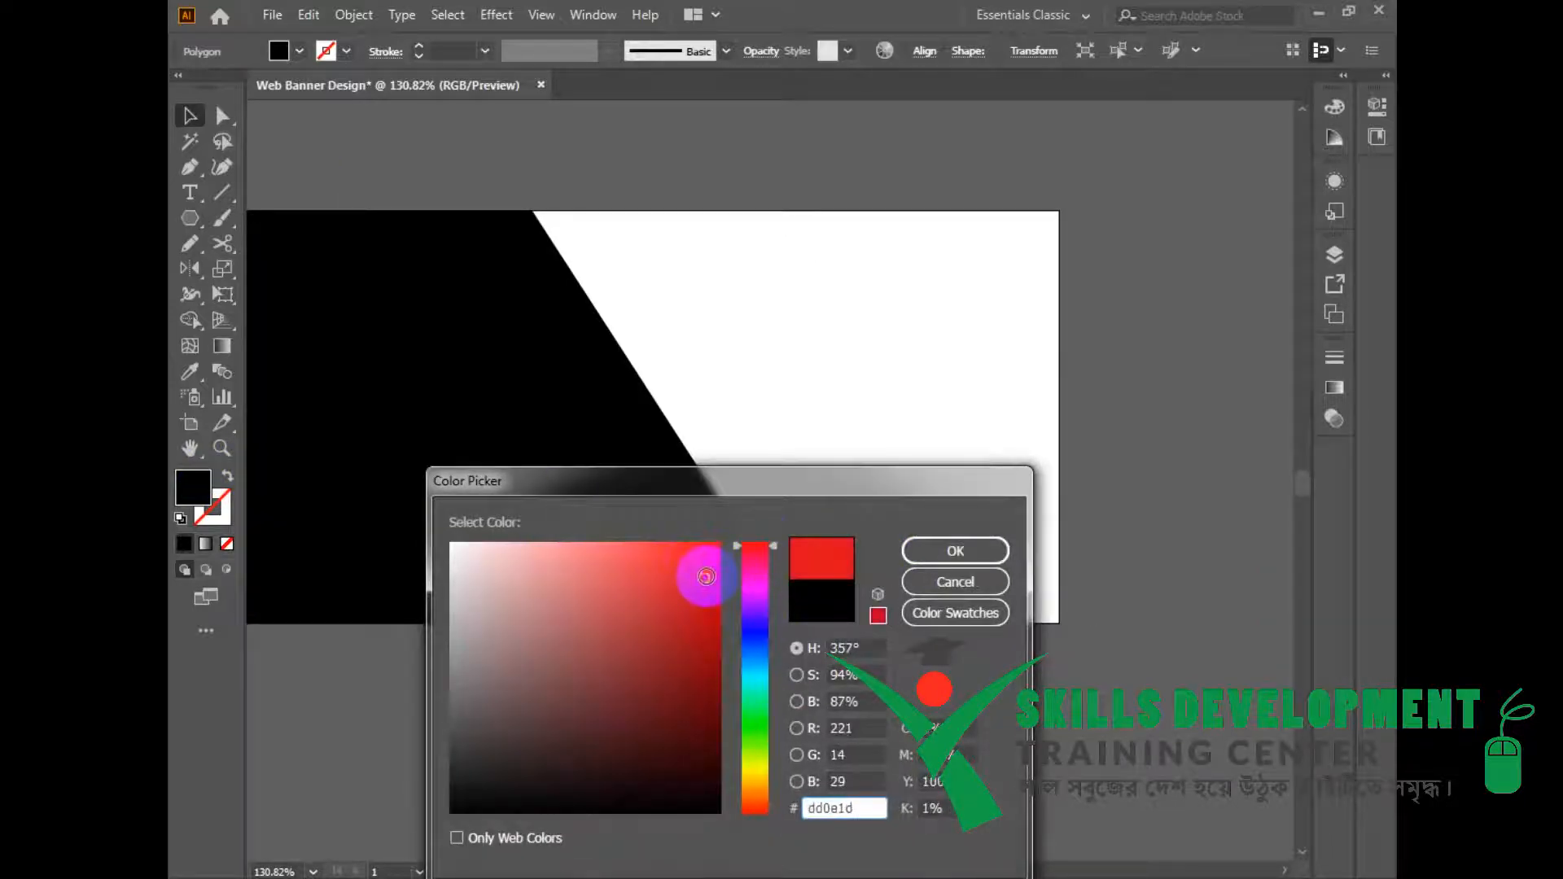
left_click(928, 552)
Step: Rotate the red triangle and place it over the black shape with one corner touching the slanted edge
left_click_drag(880, 512, 1036, 440)
left_click_drag(949, 558, 697, 674)
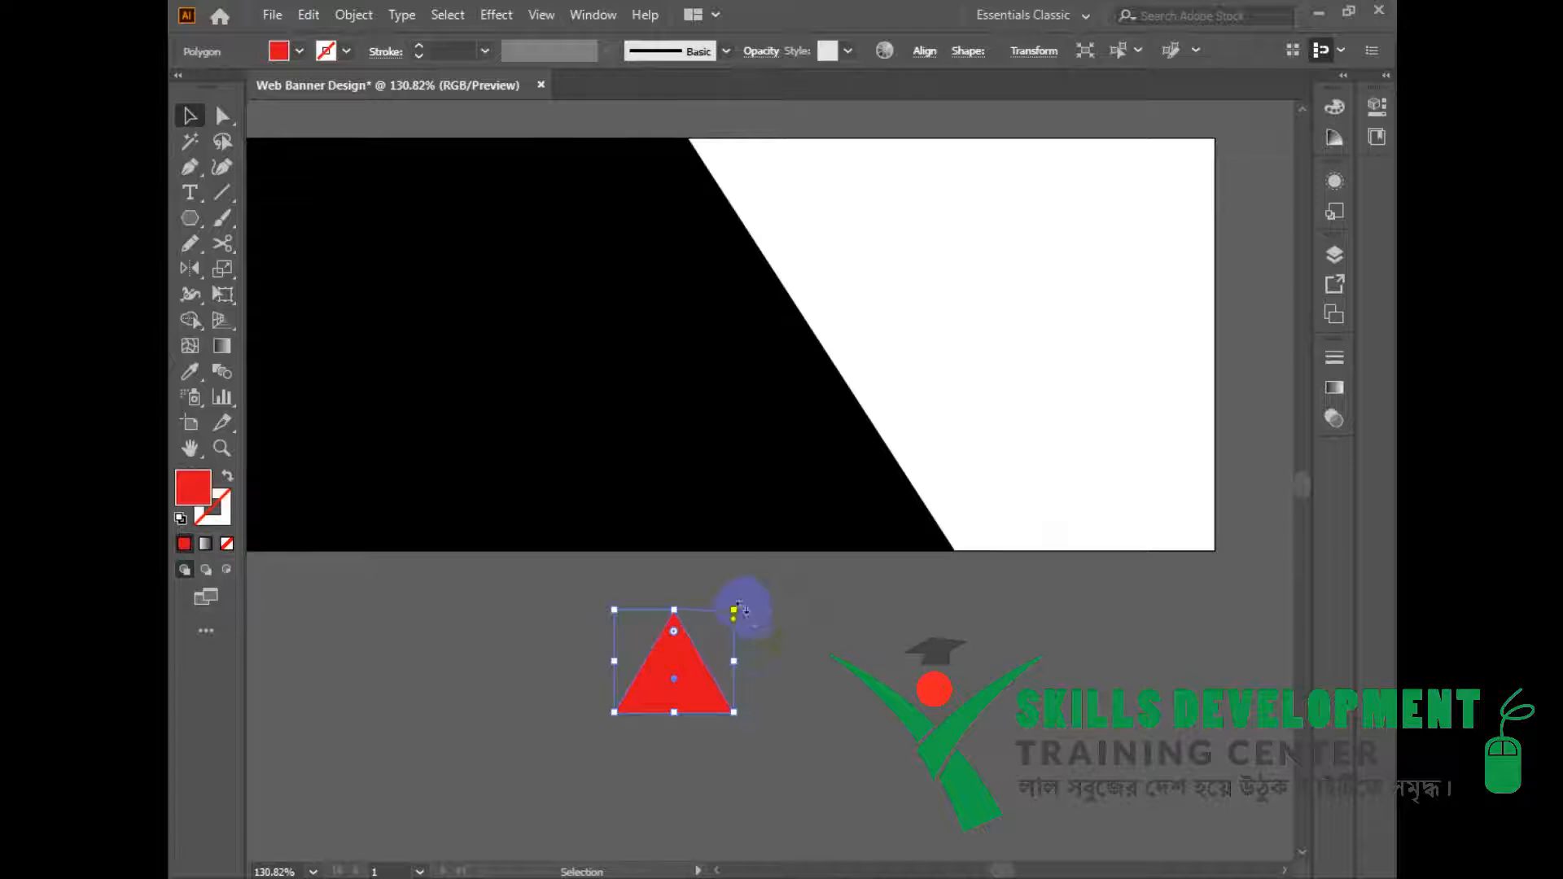
left_click_drag(686, 776, 689, 775)
left_click_drag(803, 659, 833, 730)
left_click_drag(718, 728, 807, 398)
Step: Stretch the red triangle's lower corner down to the bottom end of the black shape's slanted edge
key("a")
left_click(848, 466)
left_click_drag(846, 462, 911, 581)
key("ctrl+z")
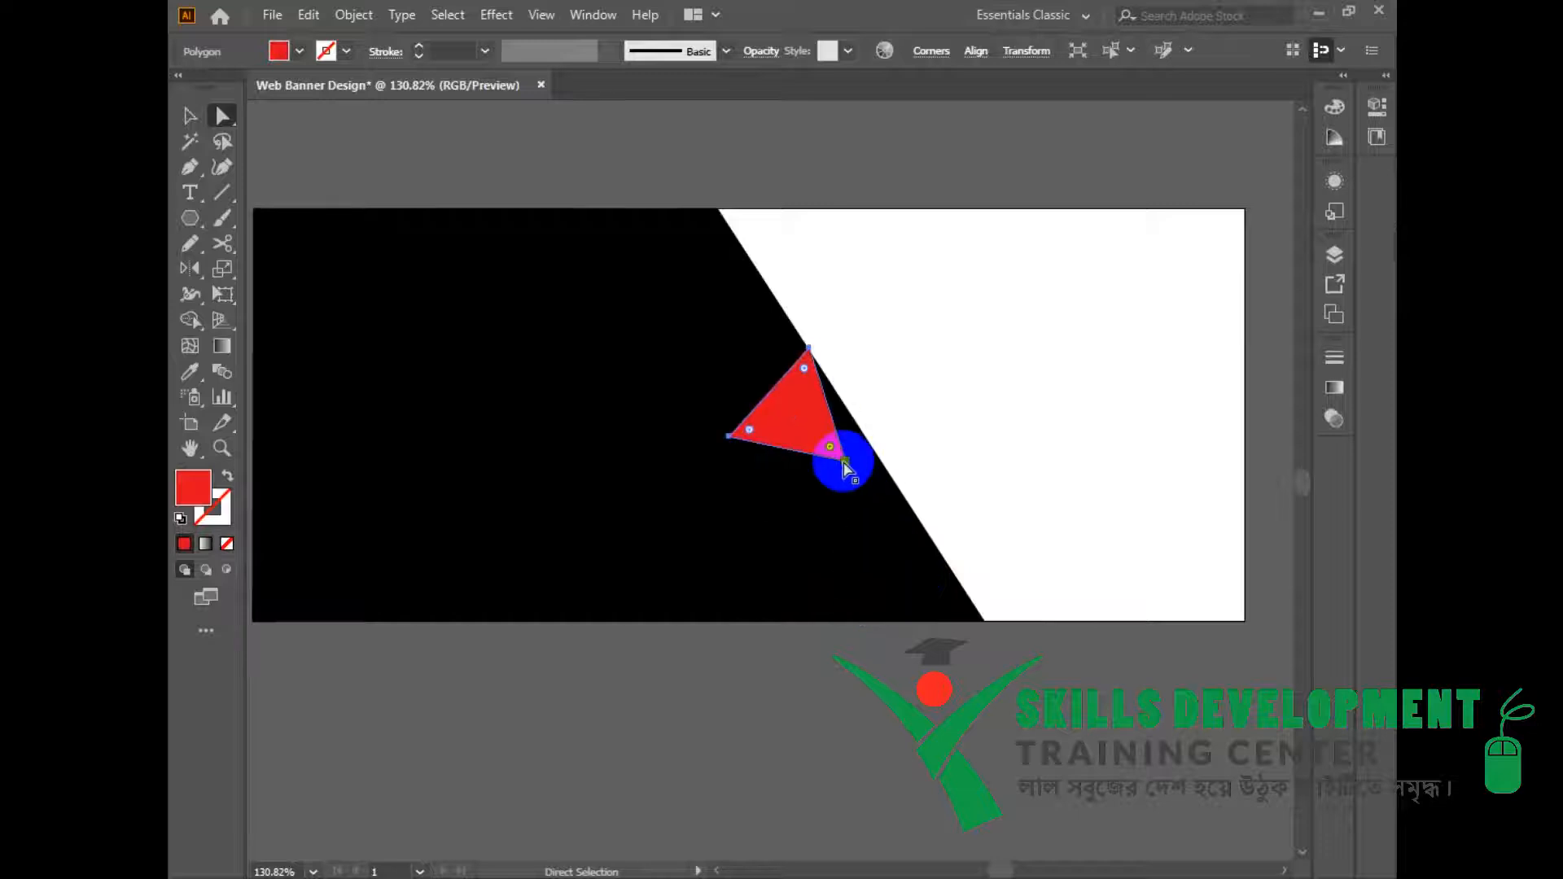
left_click(846, 461)
left_click_drag(846, 461, 984, 621)
key("space")
left_click_drag(855, 580, 861, 589)
left_click(902, 684)
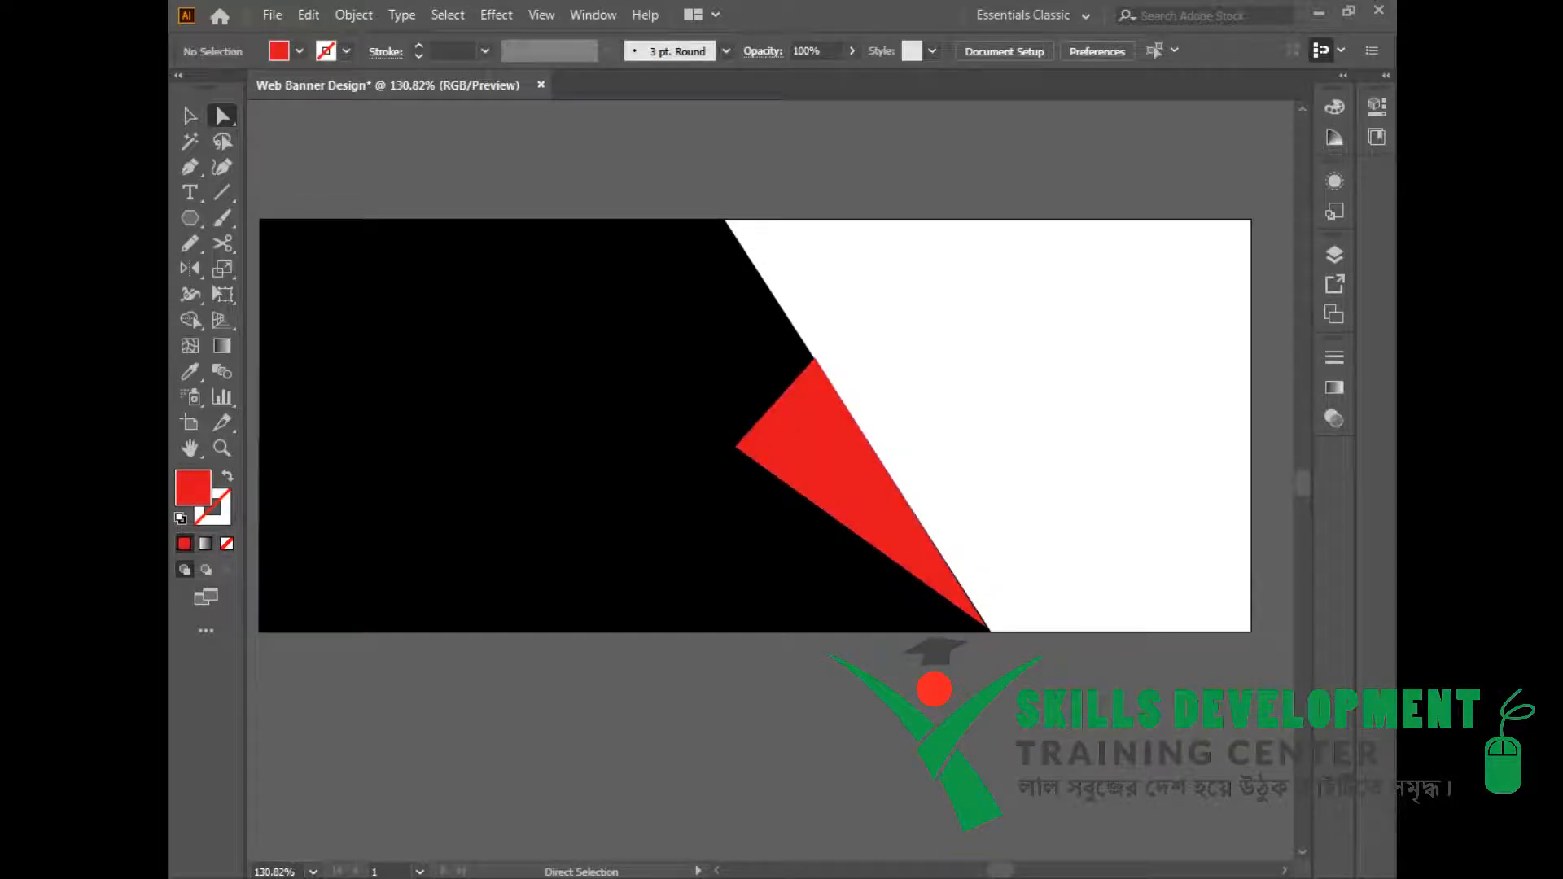
Step: Align the red triangle's lower tip precisely with the black shape's bottom corner
left_click(899, 635, "ctrl")
left_click(810, 514, "ctrl")
left_click_drag(810, 514, 725, 687)
left_click(740, 586, "ctrl")
left_click_drag(741, 586, 785, 697)
left_click(708, 492)
left_click(918, 603, "ctrl")
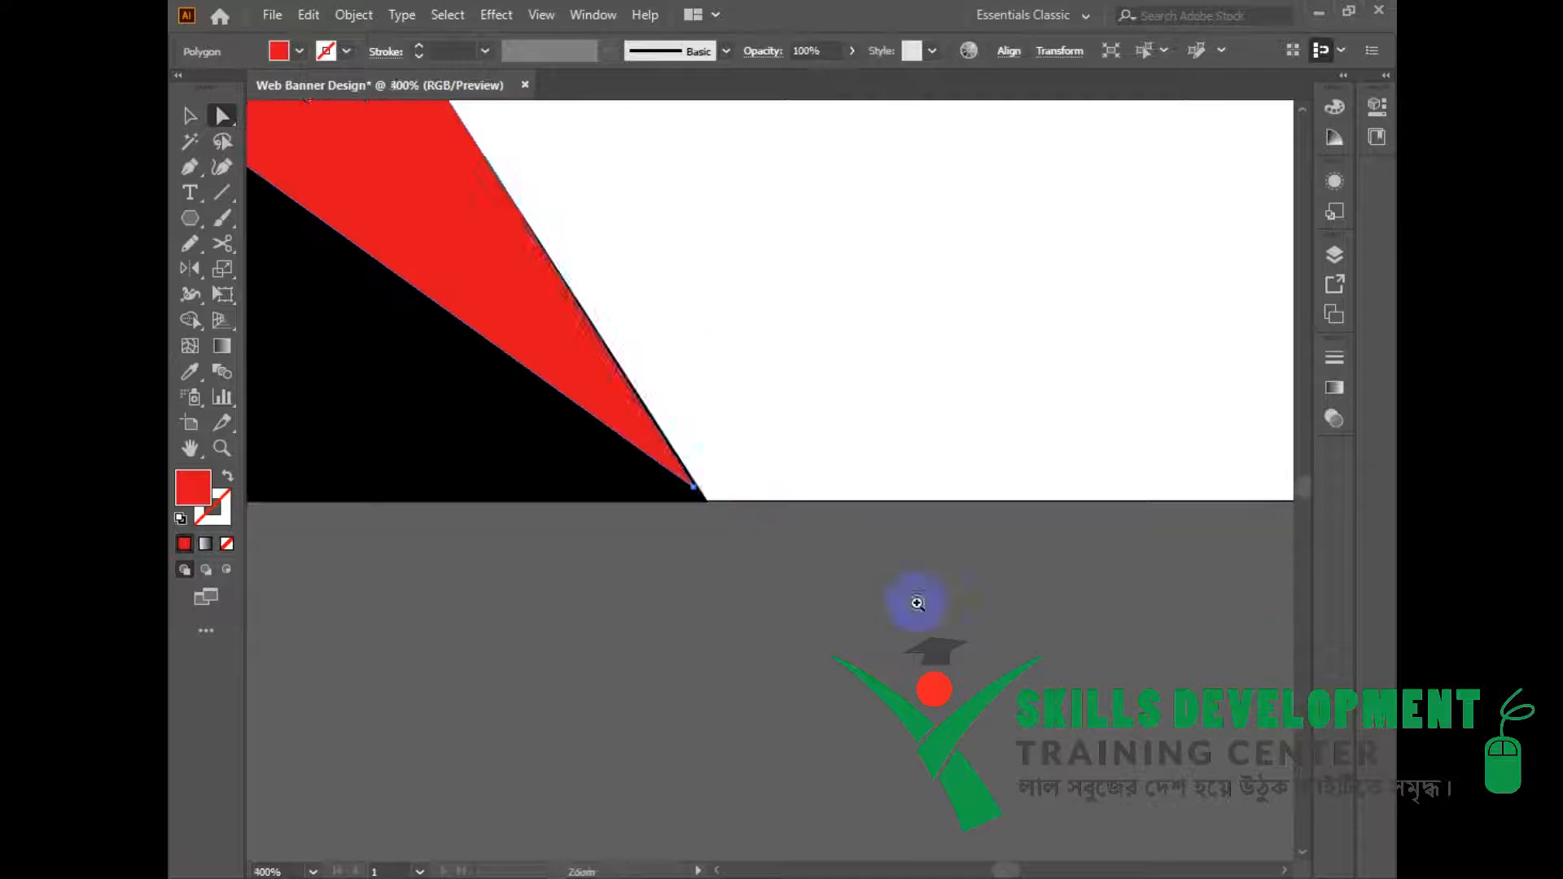
left_click(918, 604, "ctrl")
left_click_drag(763, 558, 847, 671)
left_click_drag(670, 543, 692, 564)
Step: Fine-tune the red triangle's upper corner so that it sits exactly on the black shape's slanted edge
left_click_drag(755, 511, 985, 730)
left_click_drag(828, 391, 1075, 675)
left_click_drag(719, 356, 1010, 753)
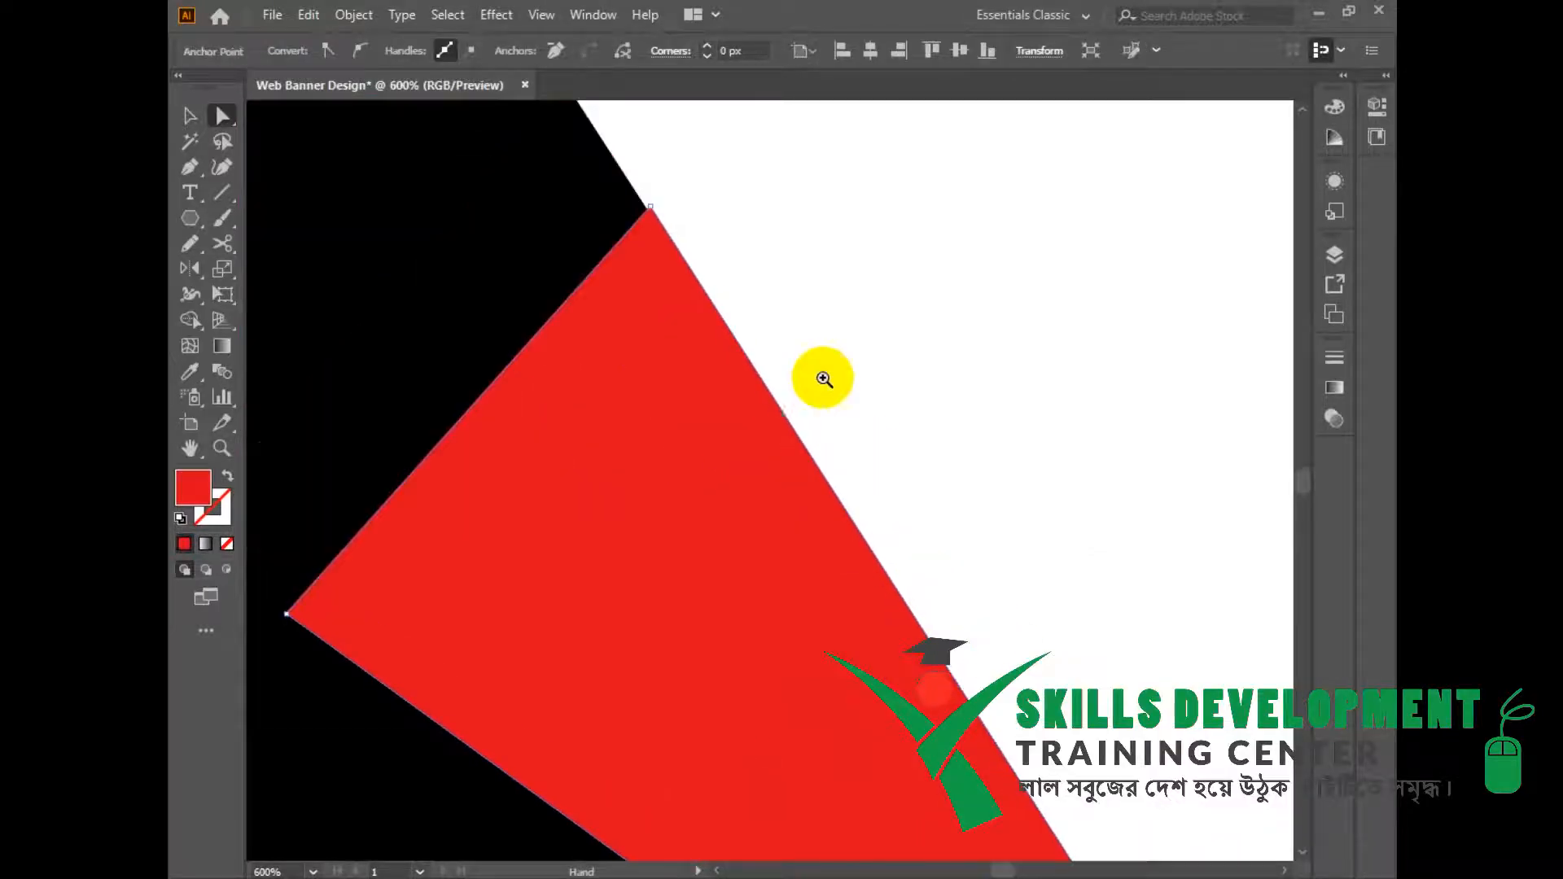
left_click(698, 241, "ctrl")
left_click_drag(686, 425, 689, 416)
left_click_drag(883, 614, 822, 601)
left_click(822, 601)
left_click_drag(702, 450, 931, 539)
left_click(899, 522, "ctrl+alt")
left_click(899, 522, "ctrl+alt")
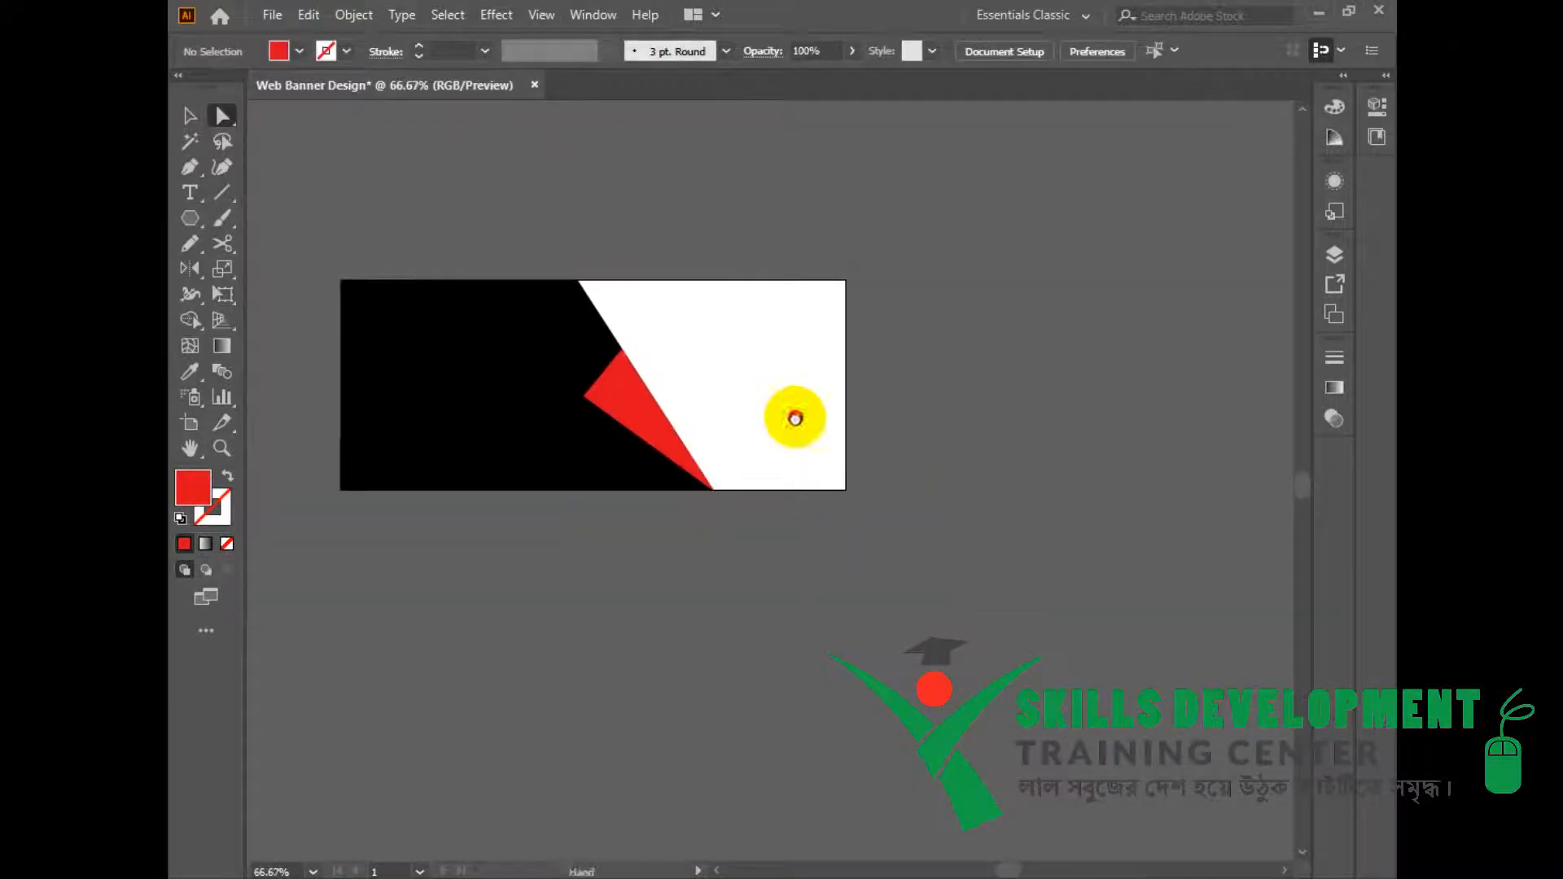
left_click_drag(796, 417, 946, 537)
left_click(803, 516)
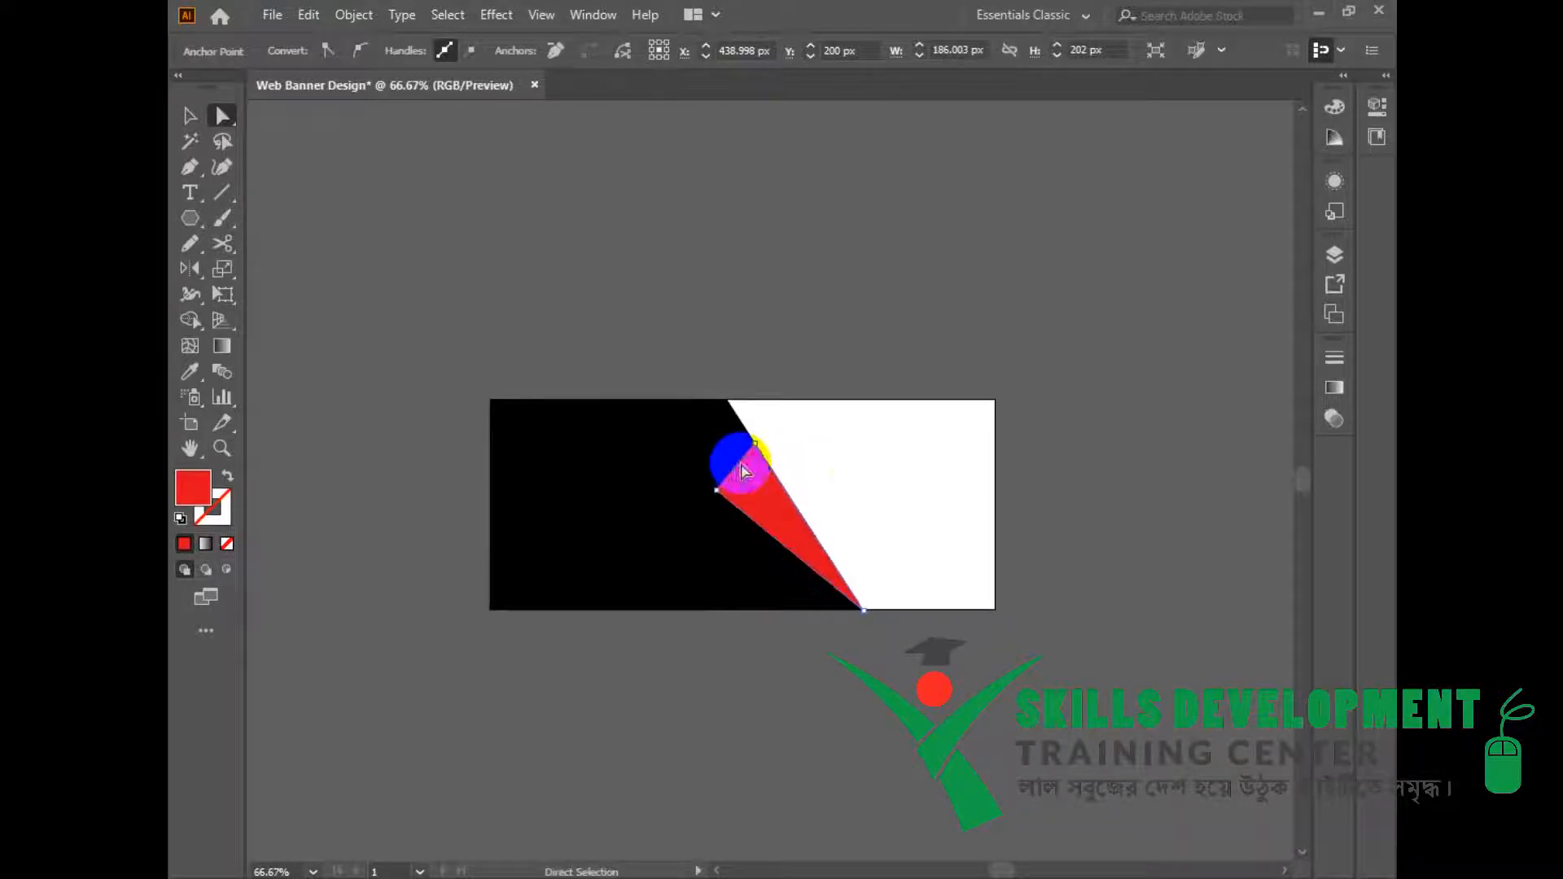
left_click(881, 486)
left_click_drag(923, 601, 945, 548)
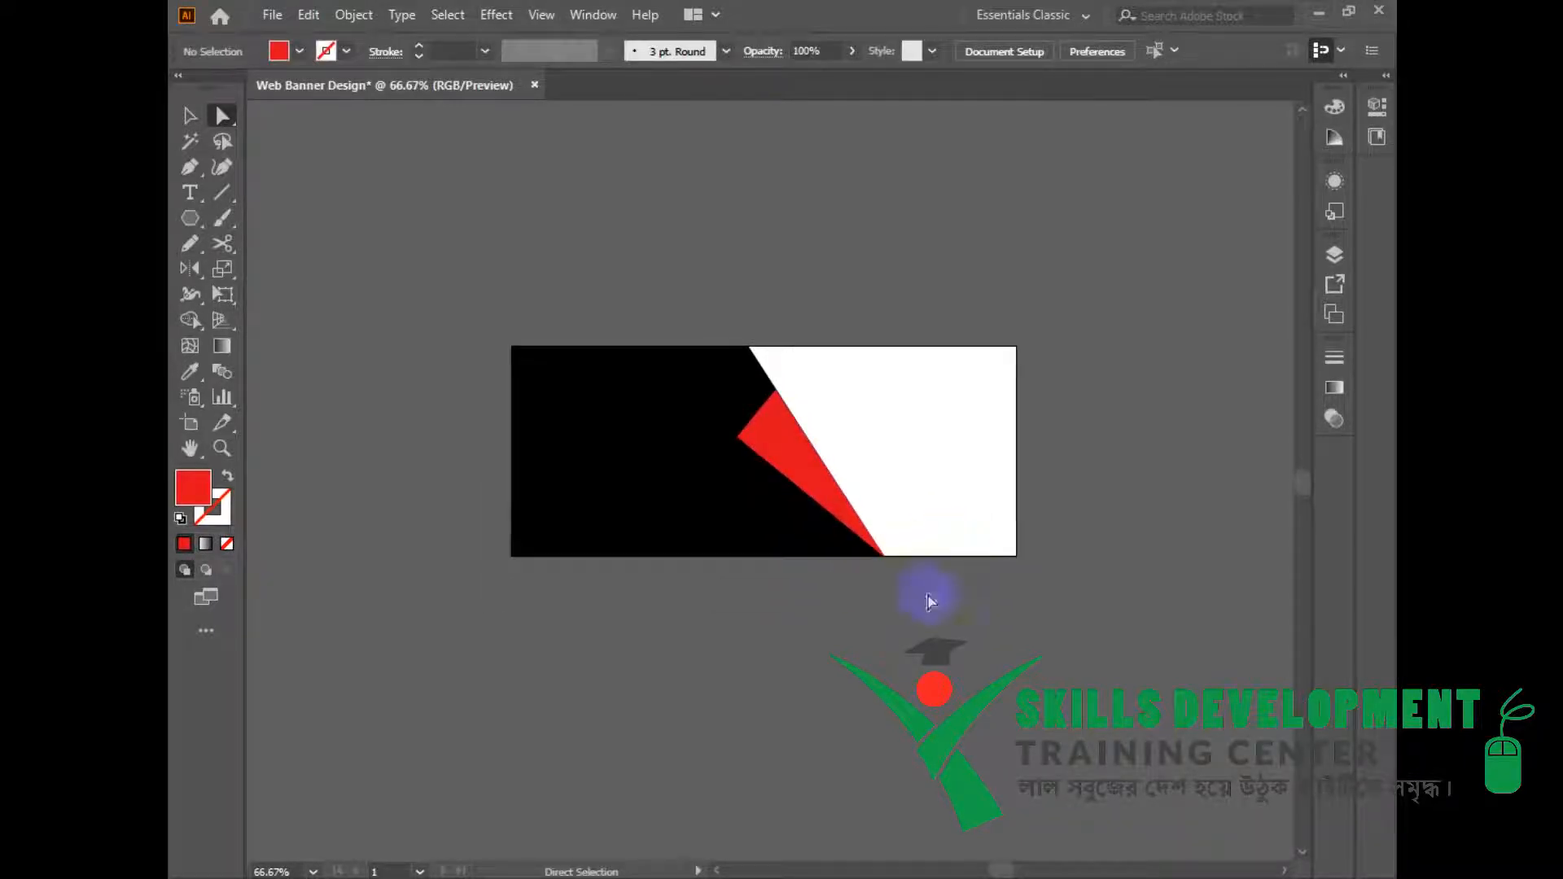
Step: Adjust the red triangle's position so its long side covers the thin black line along the slanted edge
left_click(823, 491)
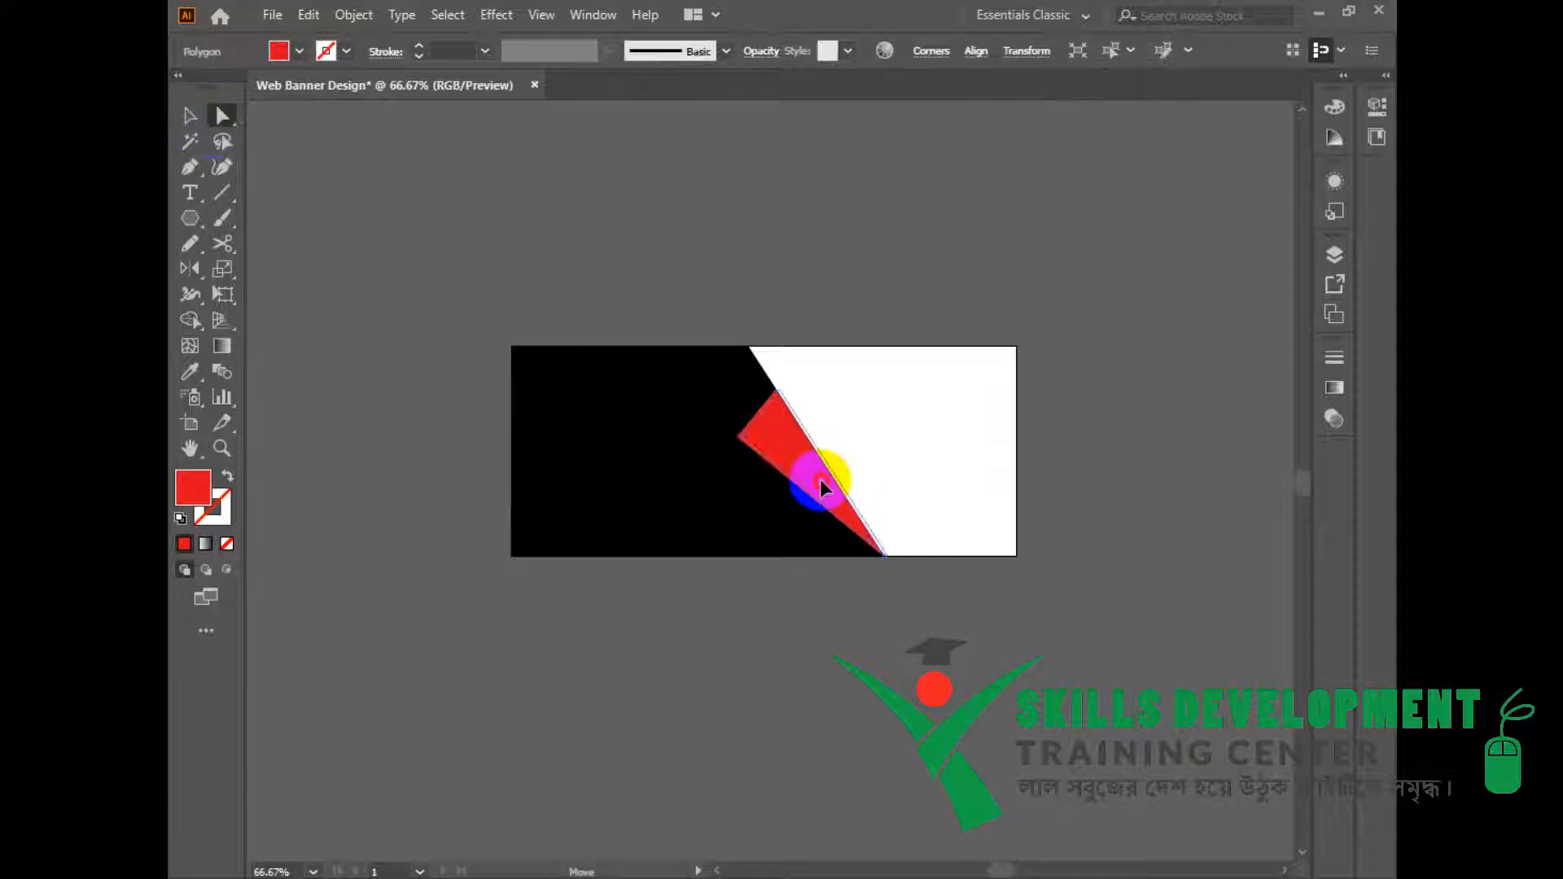
left_click(855, 635)
left_click(872, 478)
double_click(885, 518)
left_click_drag(713, 434, 995, 628)
double_click(886, 557)
left_click_drag(649, 476, 887, 645)
left_click_drag(744, 462, 688, 519)
left_click(720, 521)
left_click(729, 555)
double_click(684, 450, "ctrl+alt")
left_click(826, 510, "ctrl+alt")
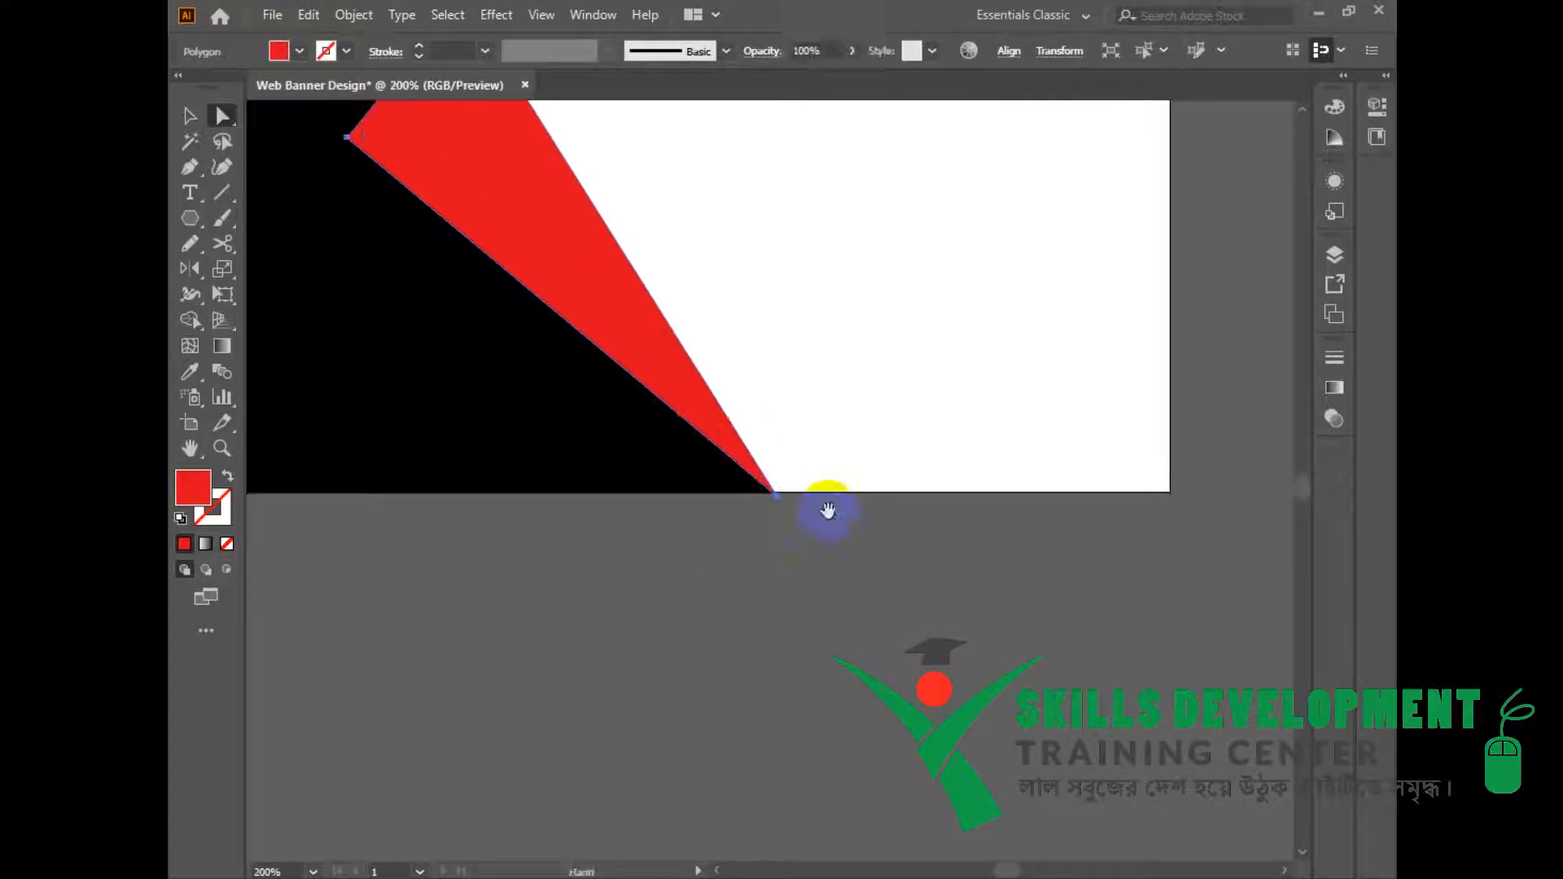
key("v")
left_click(802, 511, "ctrl+alt")
left_click(802, 510, "ctrl+alt")
left_click(802, 511, "ctrl+alt")
left_click_drag(681, 408, 910, 533)
left_click(913, 649)
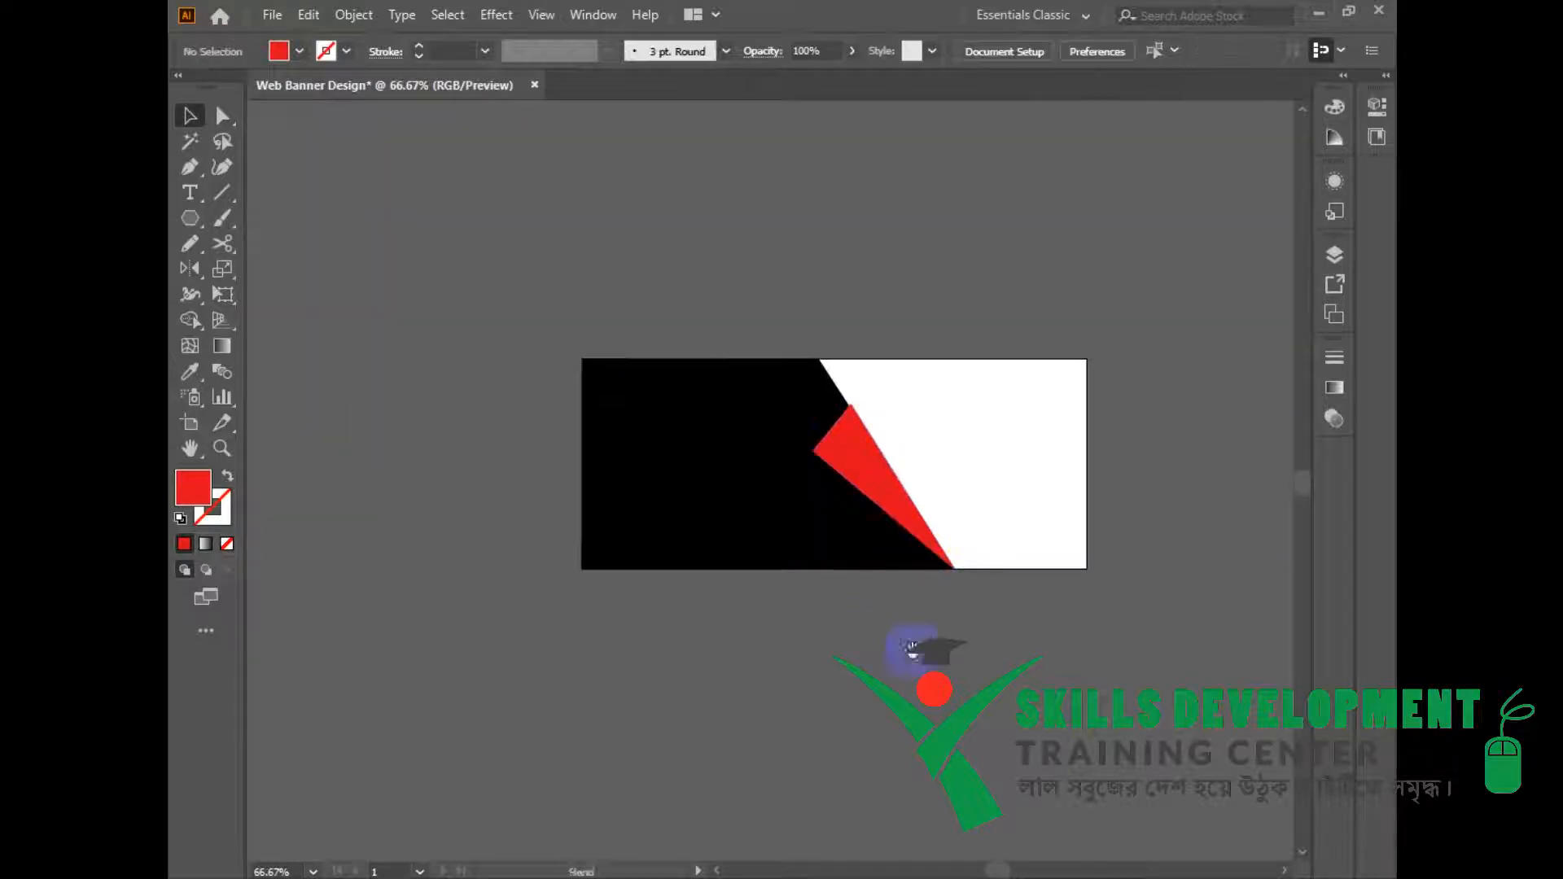
Step: Create a rectangle 720 px wide and as tall as the artboard
left_click_drag(913, 649, 764, 619)
left_click(189, 218)
left_click(269, 213)
left_click(906, 414)
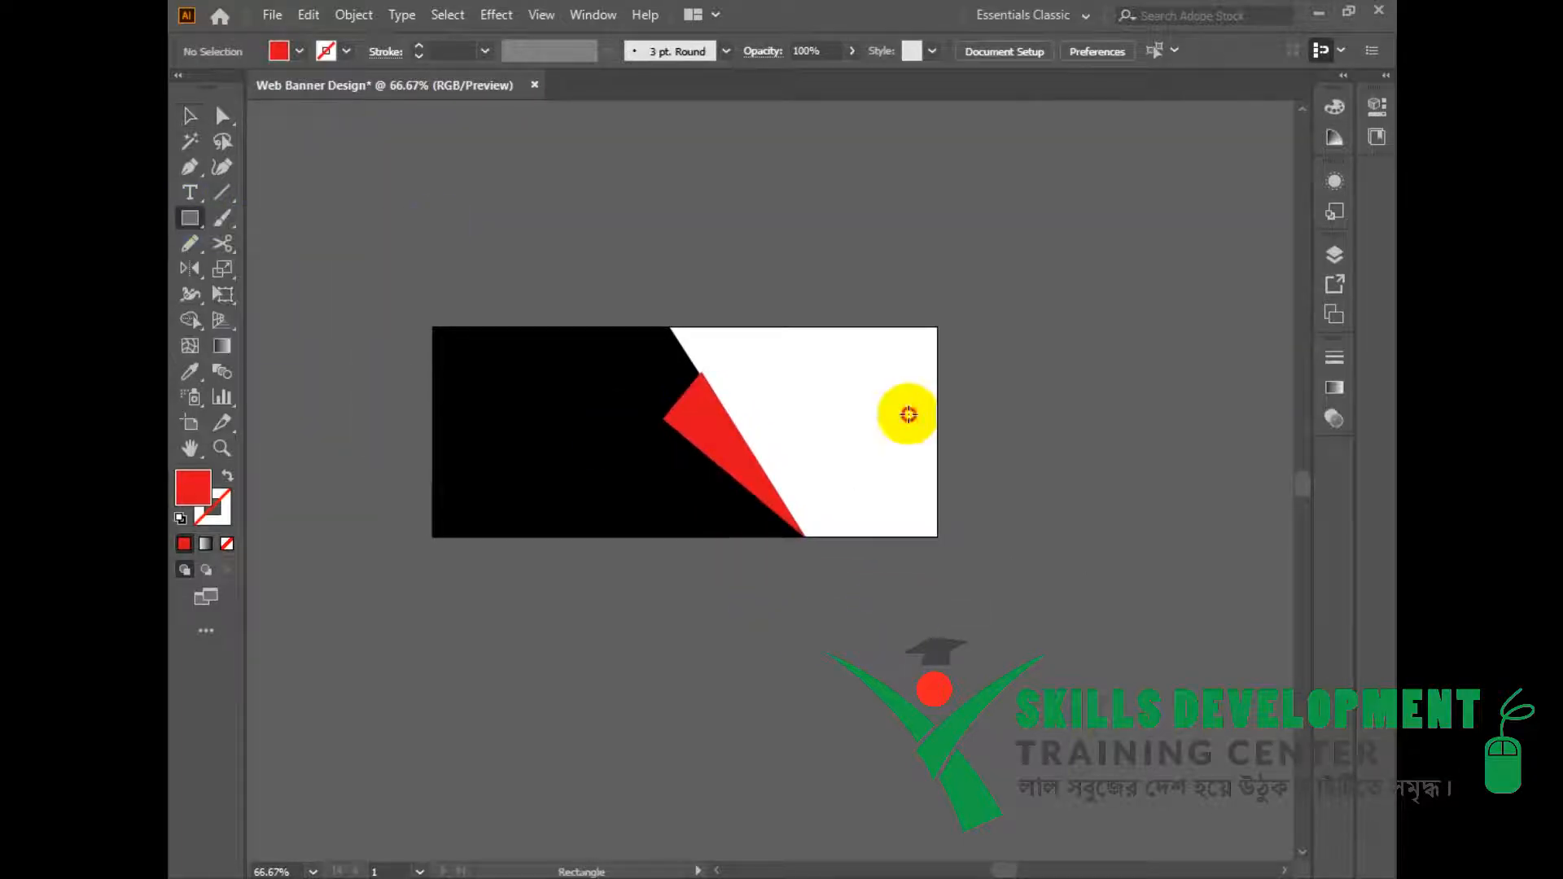
type("720")
key("Tab")
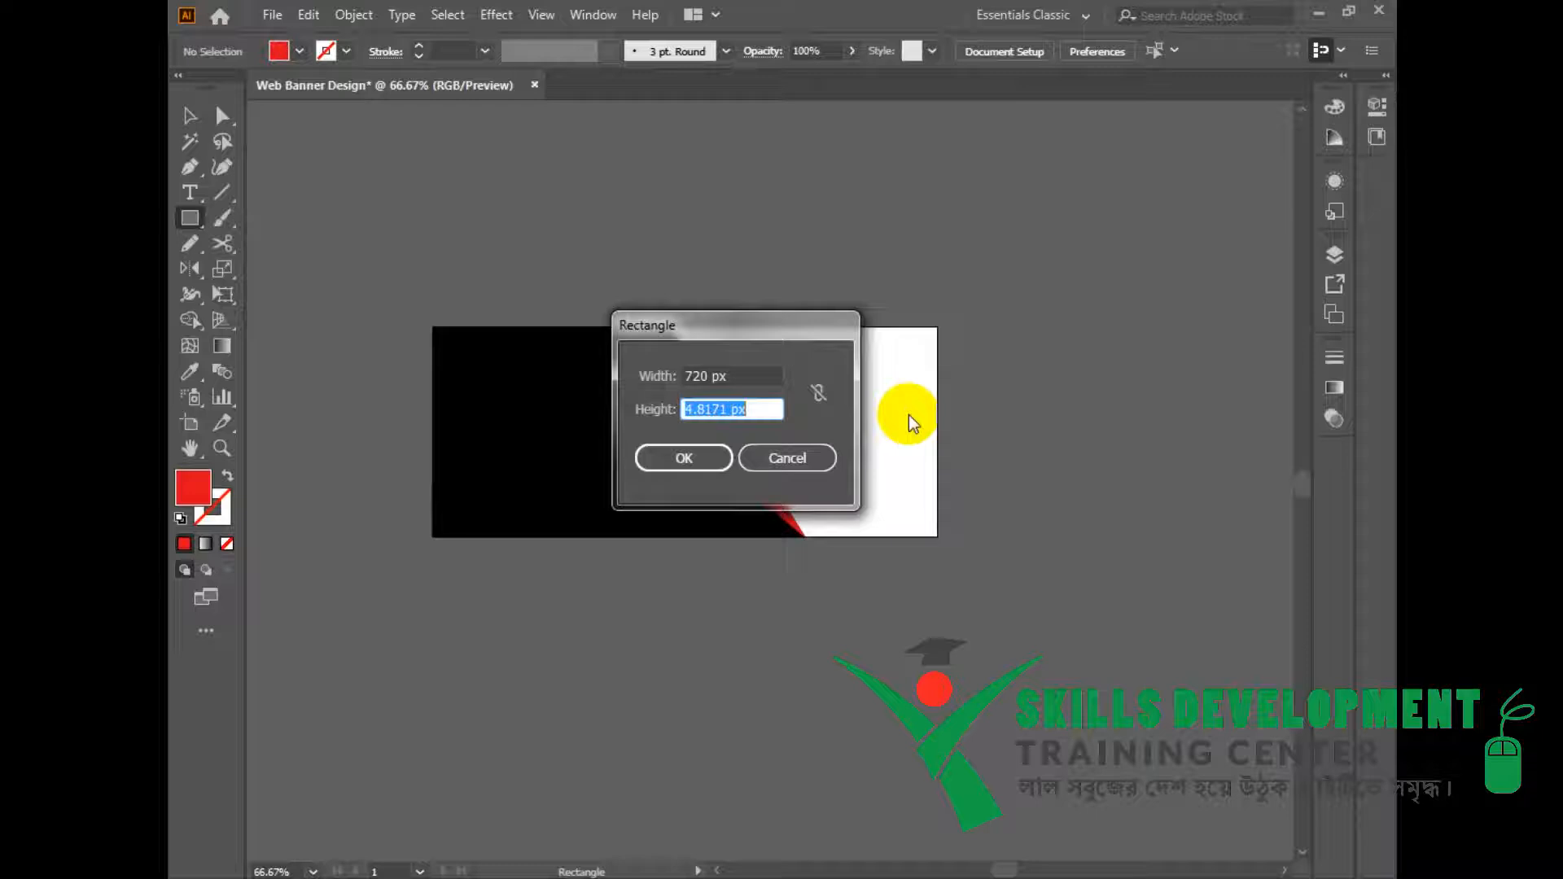
left_click(684, 457)
Step: Align the red rectangle to the artboard, centering it horizontally and vertically
left_click(189, 115)
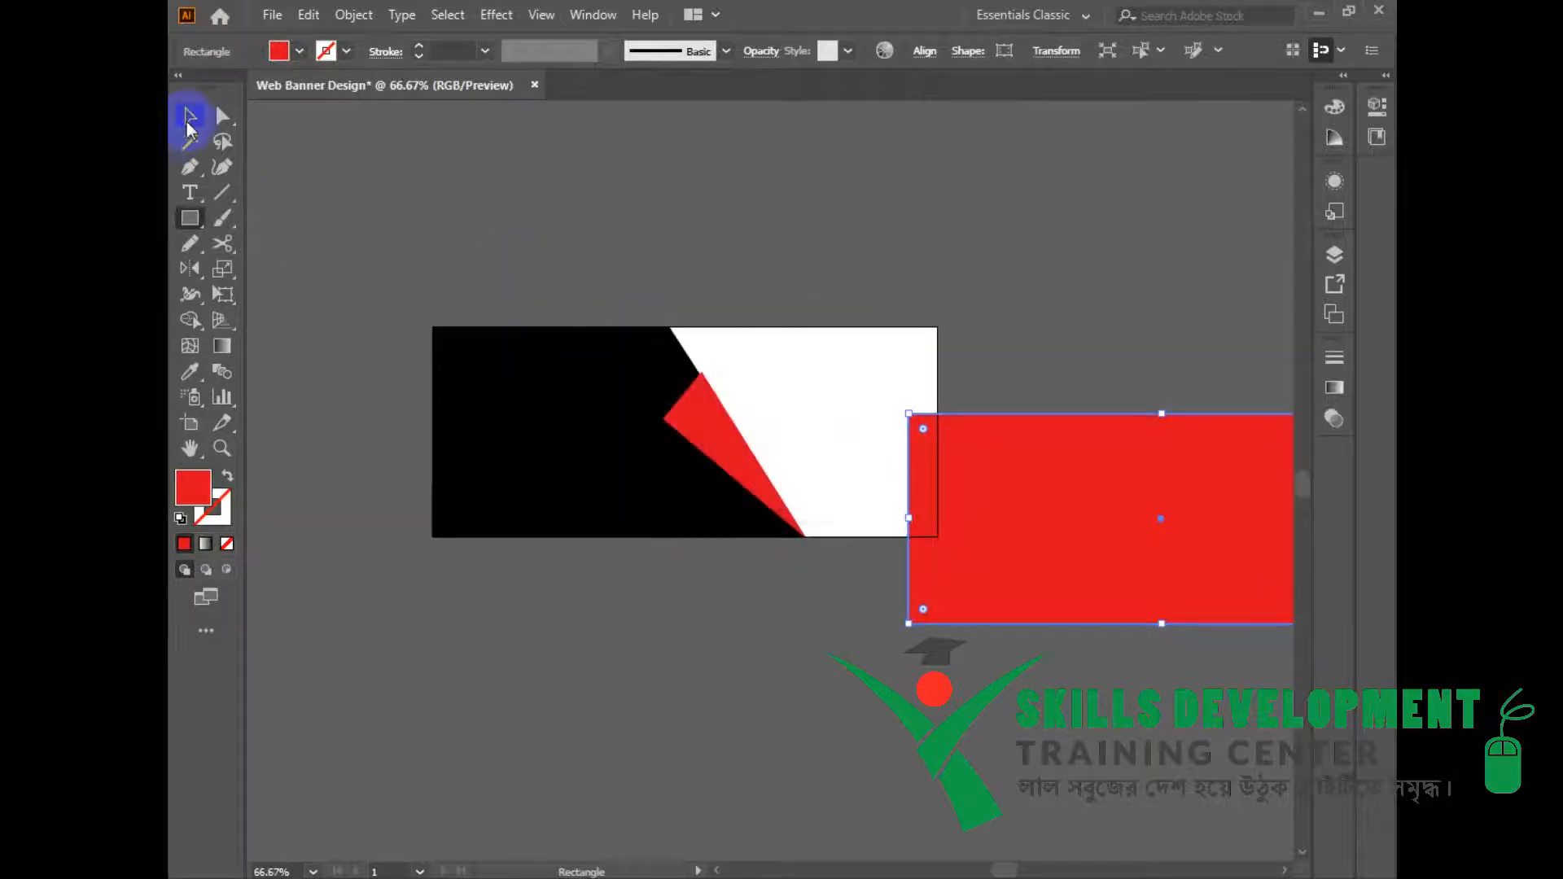
left_click(928, 52)
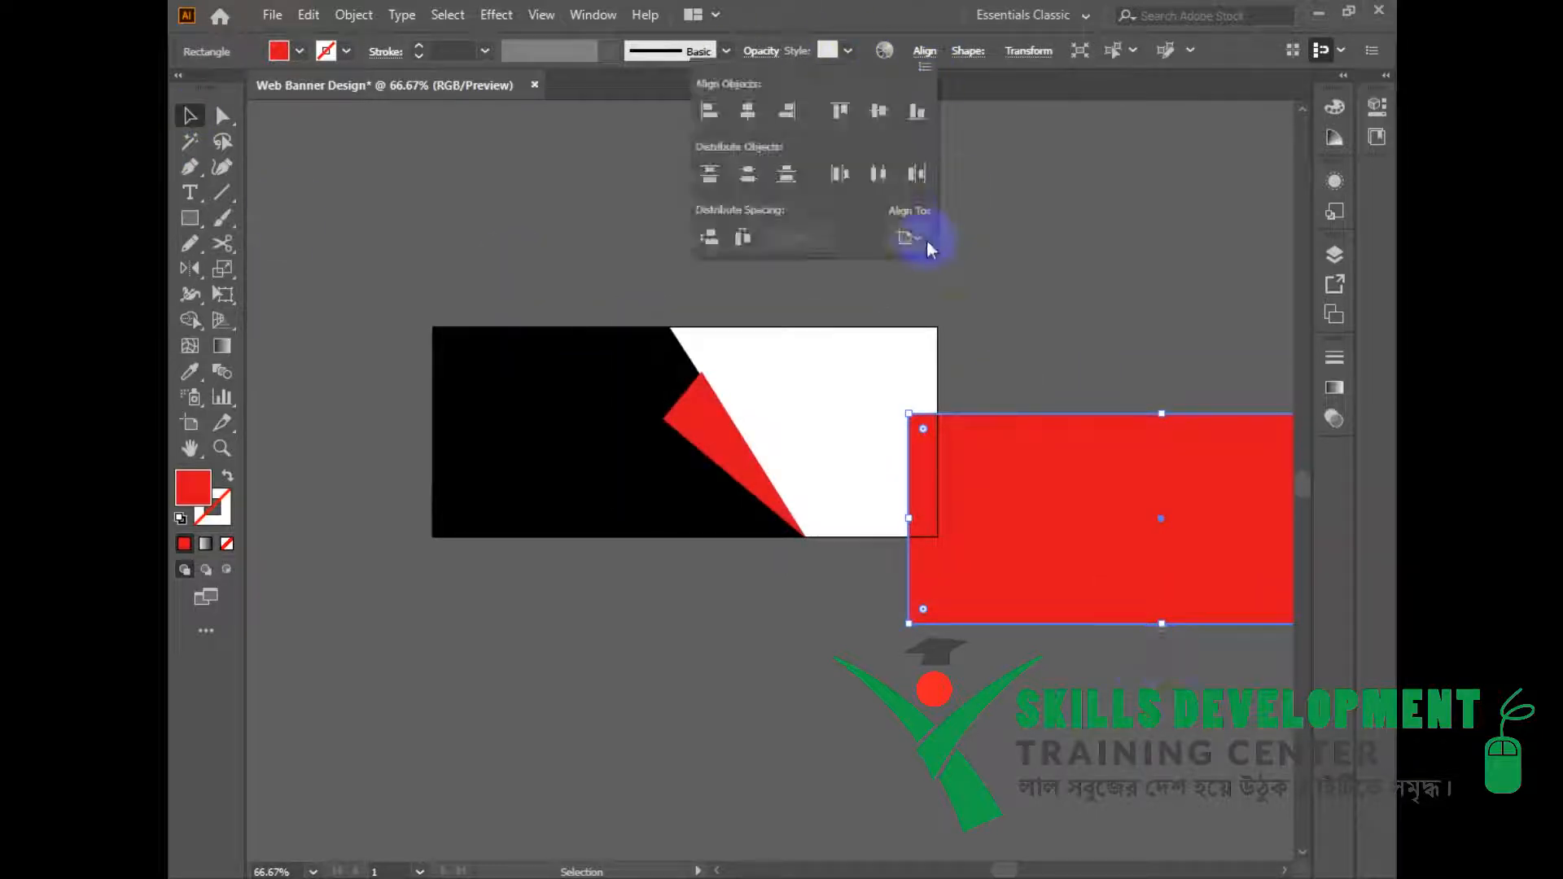
left_click(908, 237)
left_click(971, 314)
left_click(748, 110)
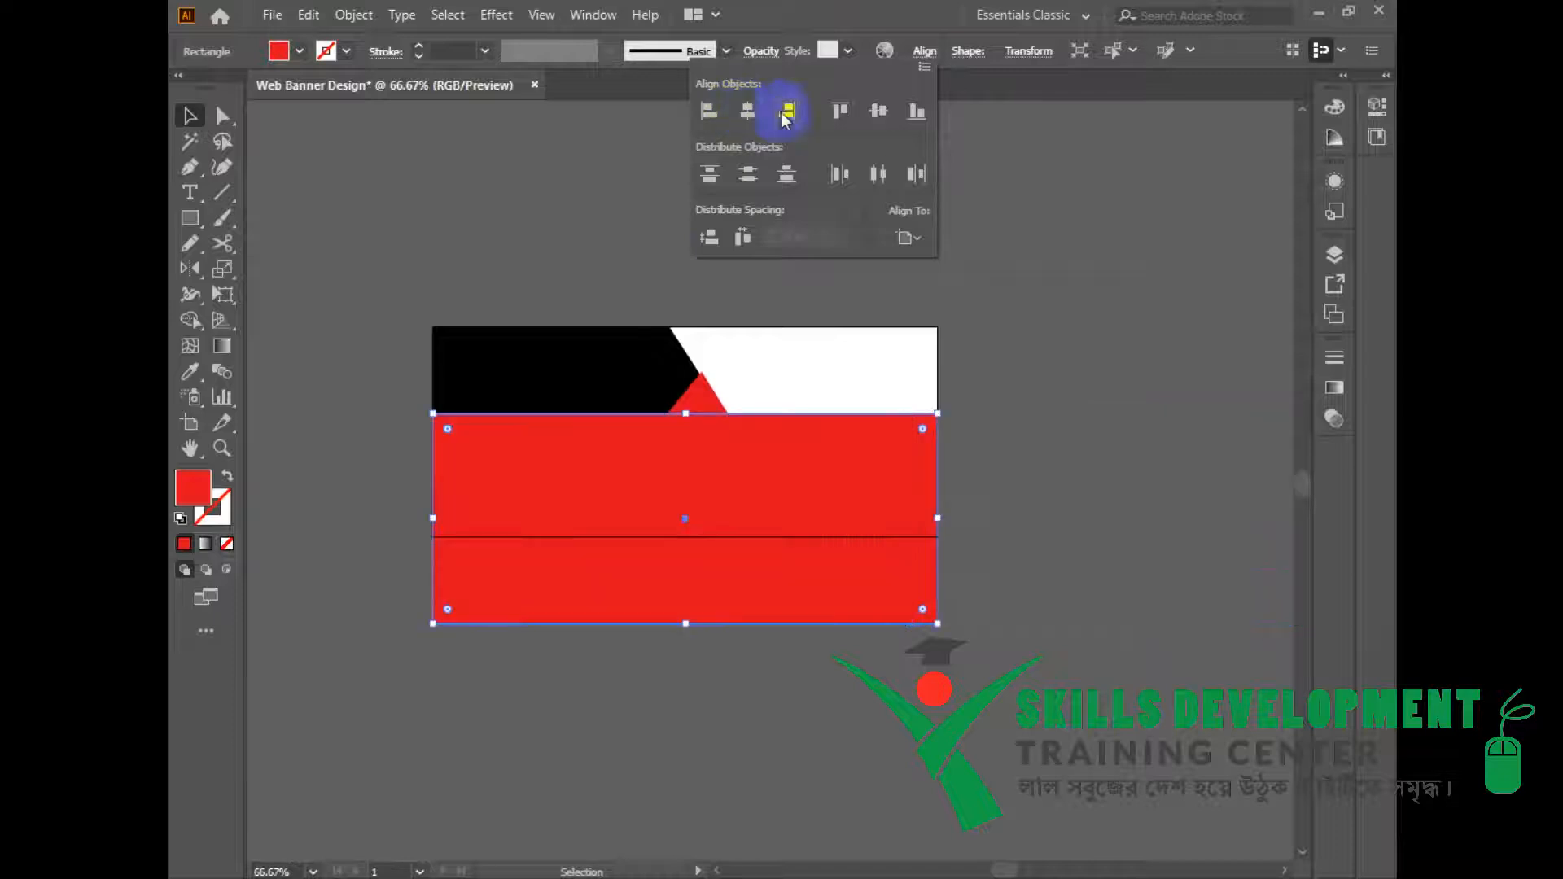
left_click(878, 111)
Step: Clip the black shape and red triangle to the artboard-sized red rectangle with a clipping mask
left_click_drag(418, 237, 705, 520)
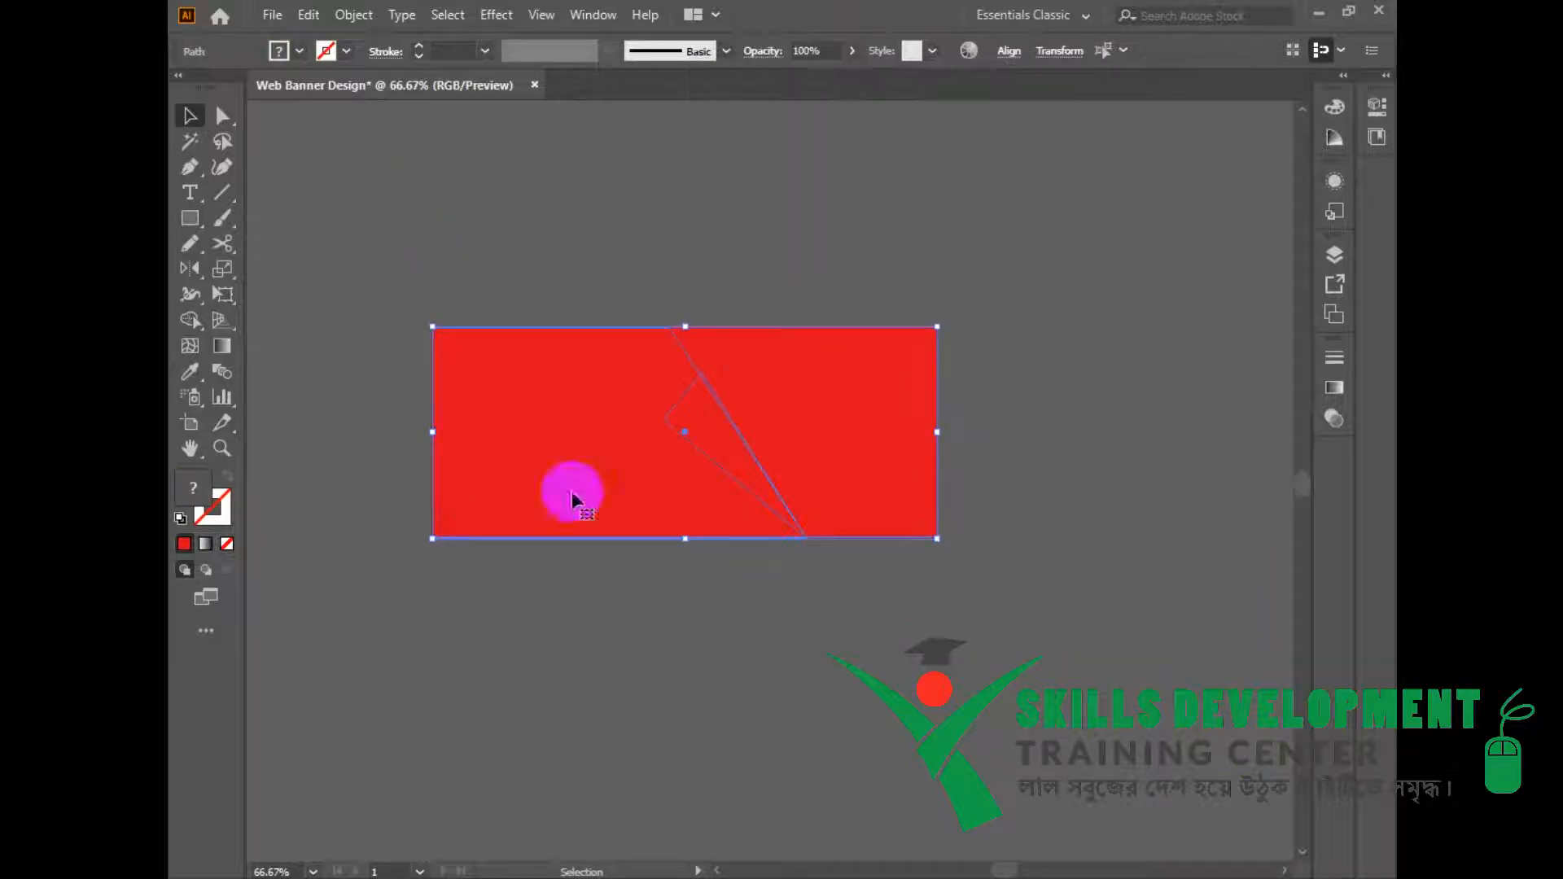
right_click(637, 479)
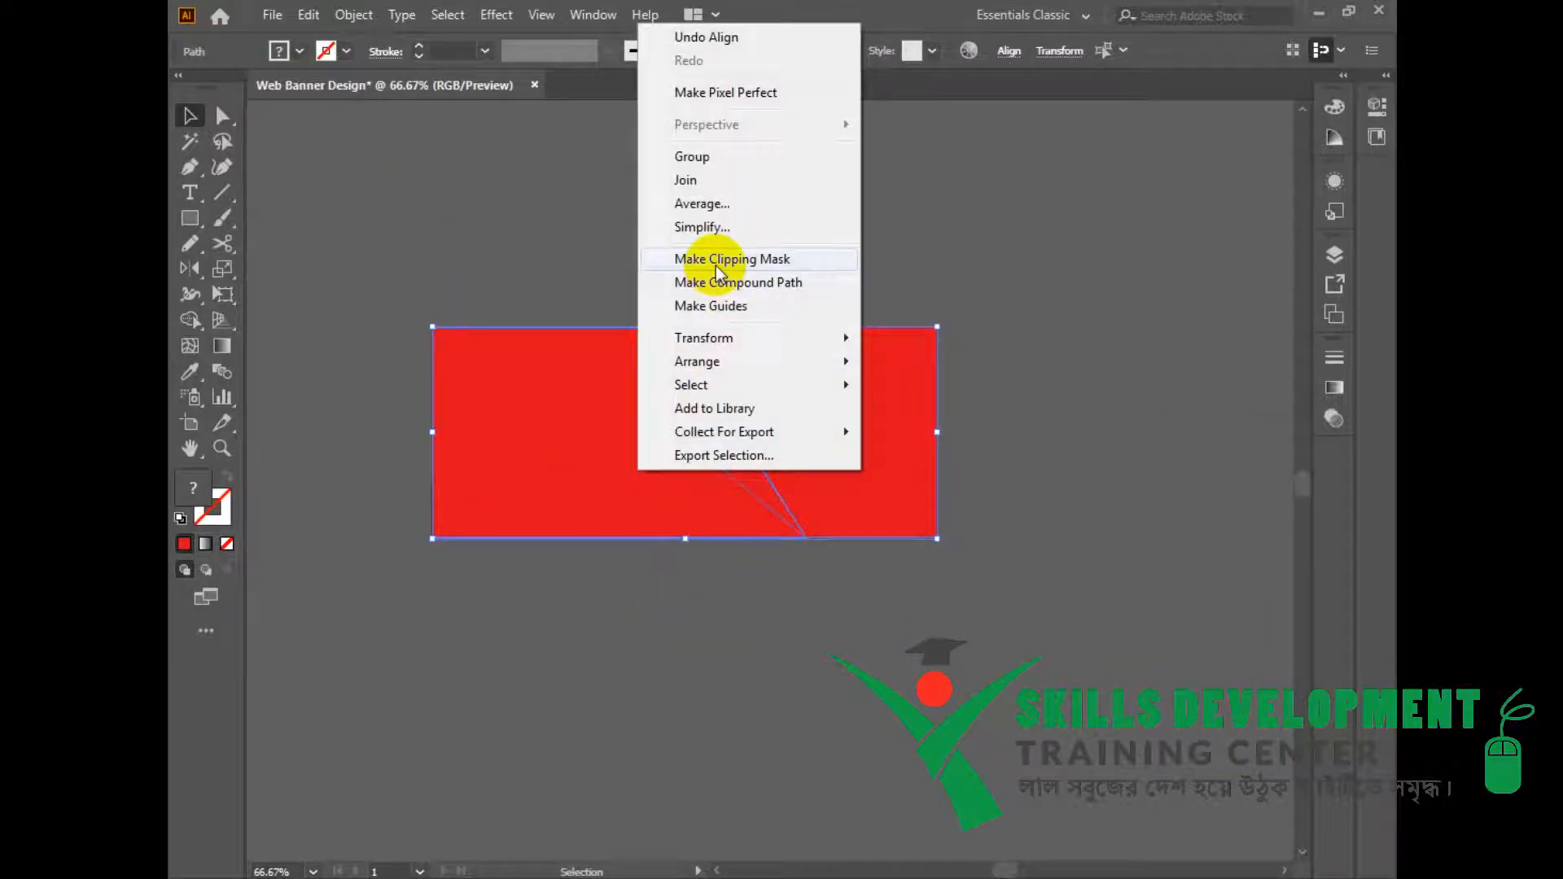
left_click(716, 261)
left_click(716, 269)
scroll(960, 638, "left", 2)
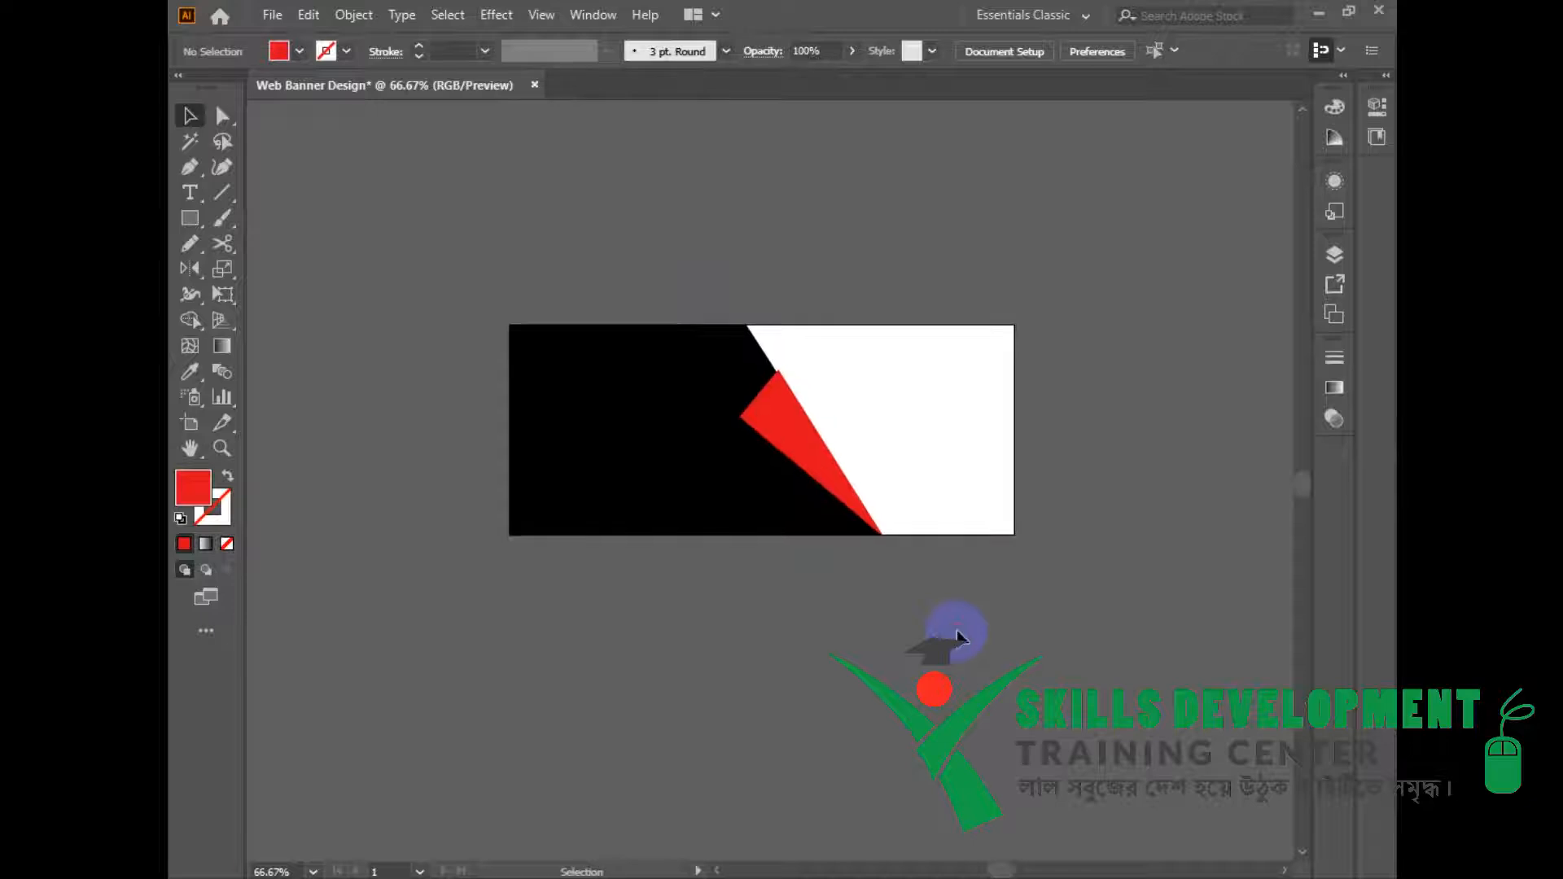
key("ctrl+z")
left_click(992, 648)
left_click(943, 420)
key("Delete")
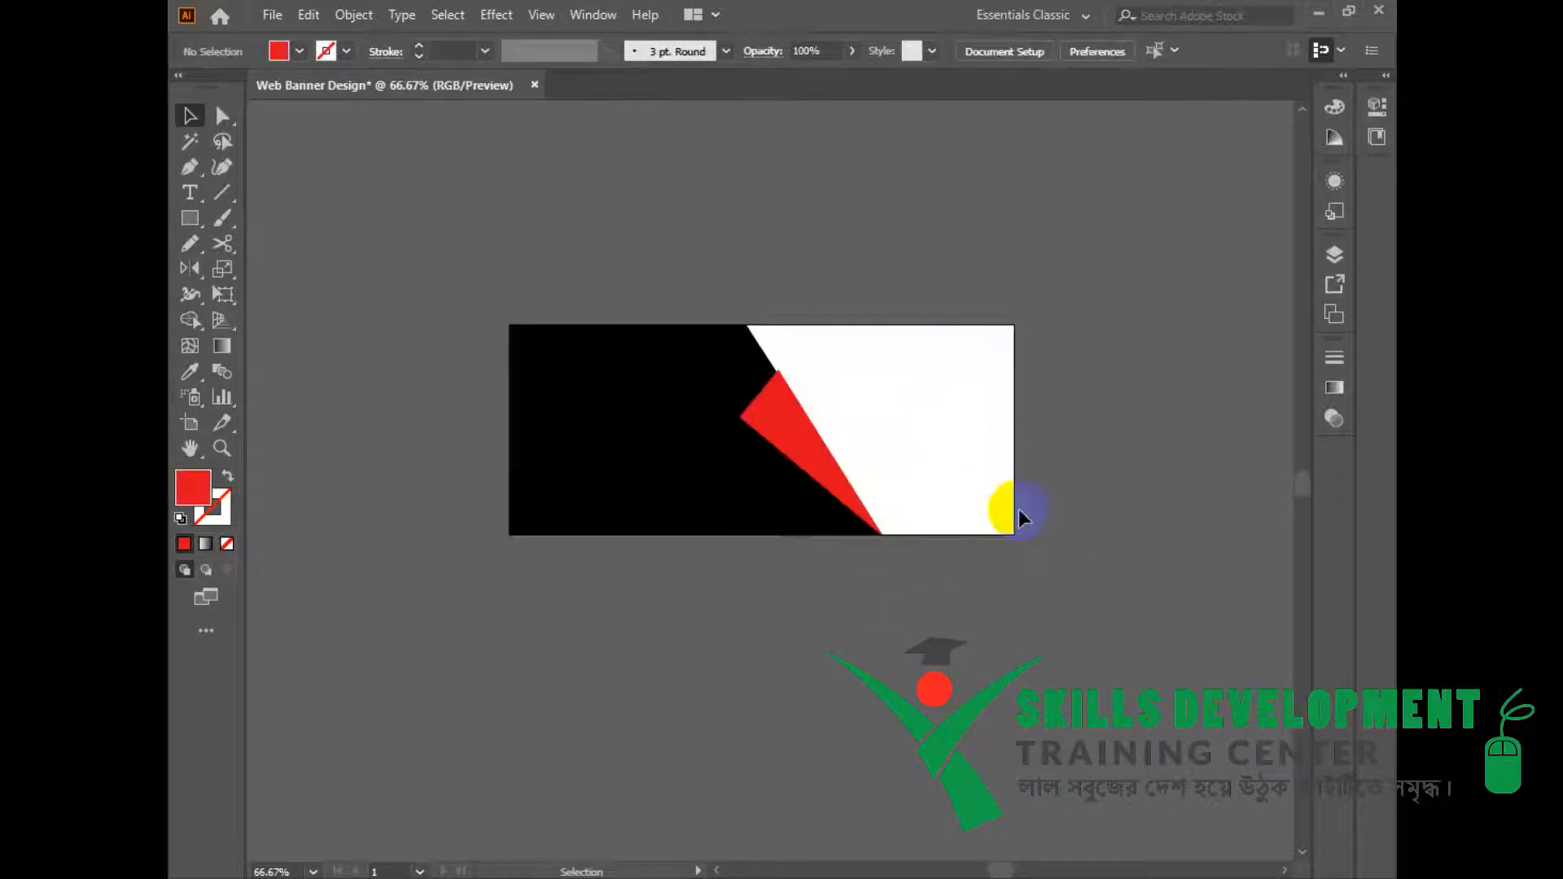
Step: Place a line of placeholder text below the banner, enlarge it to nearly the banner's width and position it beneath the banner
left_click_drag(946, 670, 949, 634)
left_click(190, 192)
left_click(602, 576)
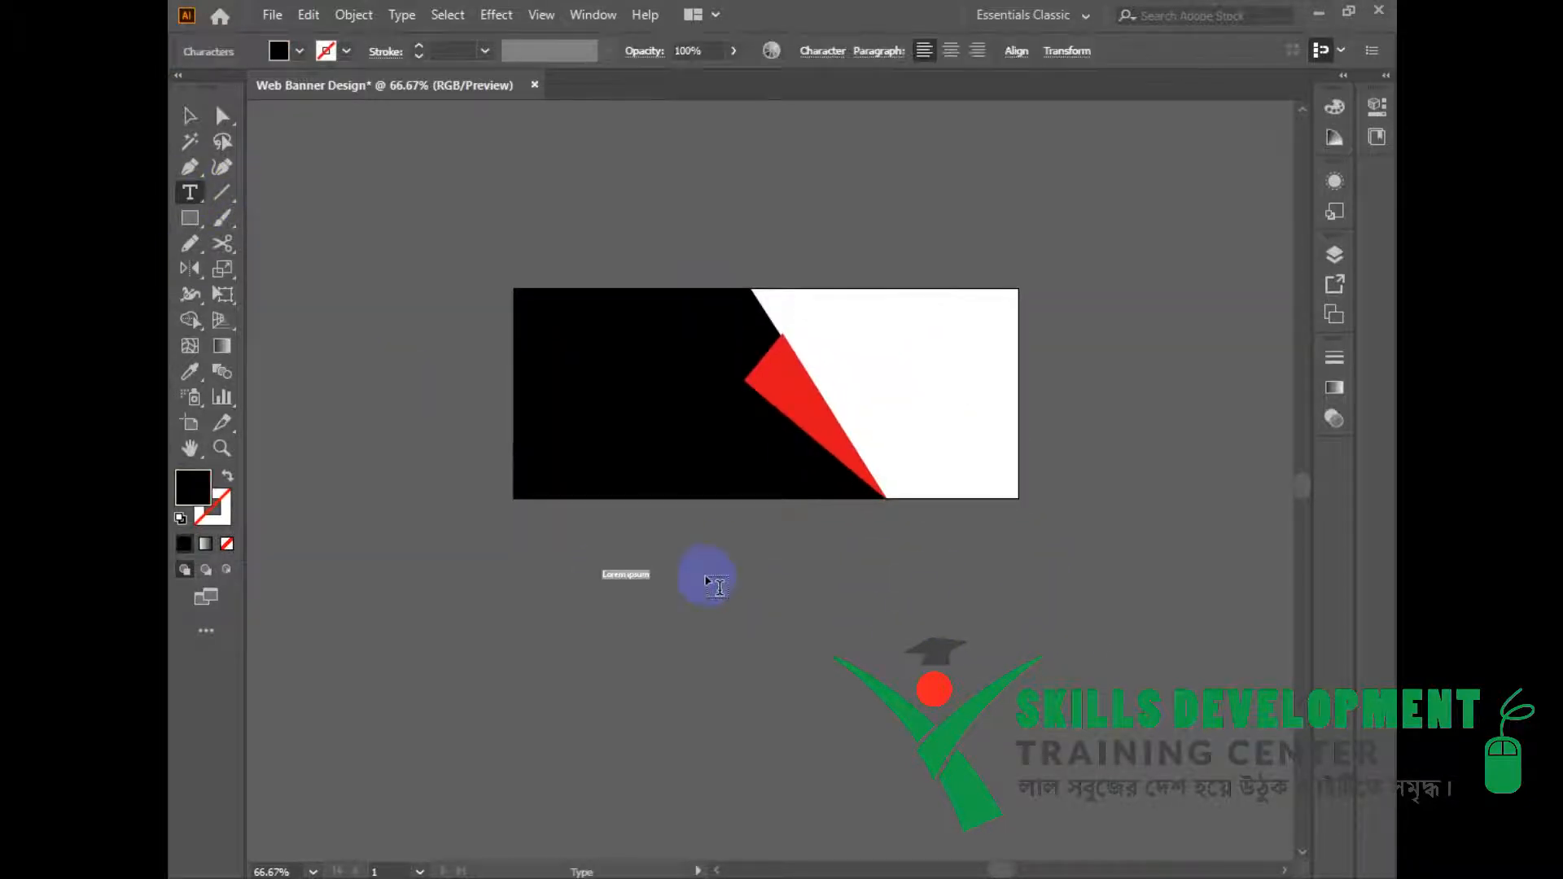
key("Escape")
left_click_drag(655, 585, 1034, 646)
left_click_drag(858, 618, 776, 604)
Step: Replace the placeholder text with "Black" and move it beneath the middle of the banner
double_click(789, 604)
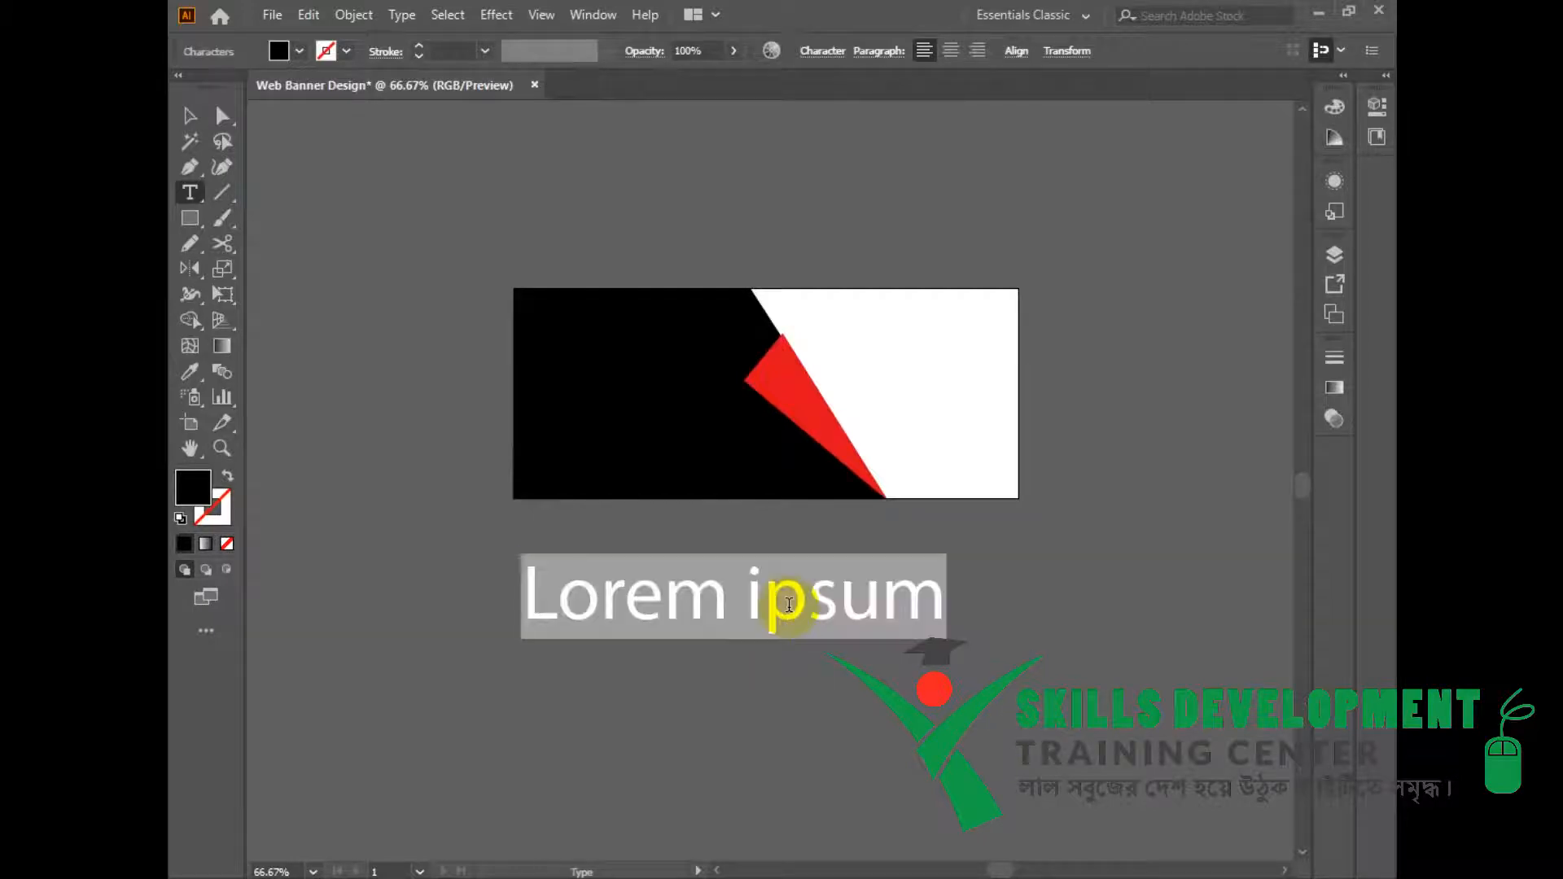
type("Black")
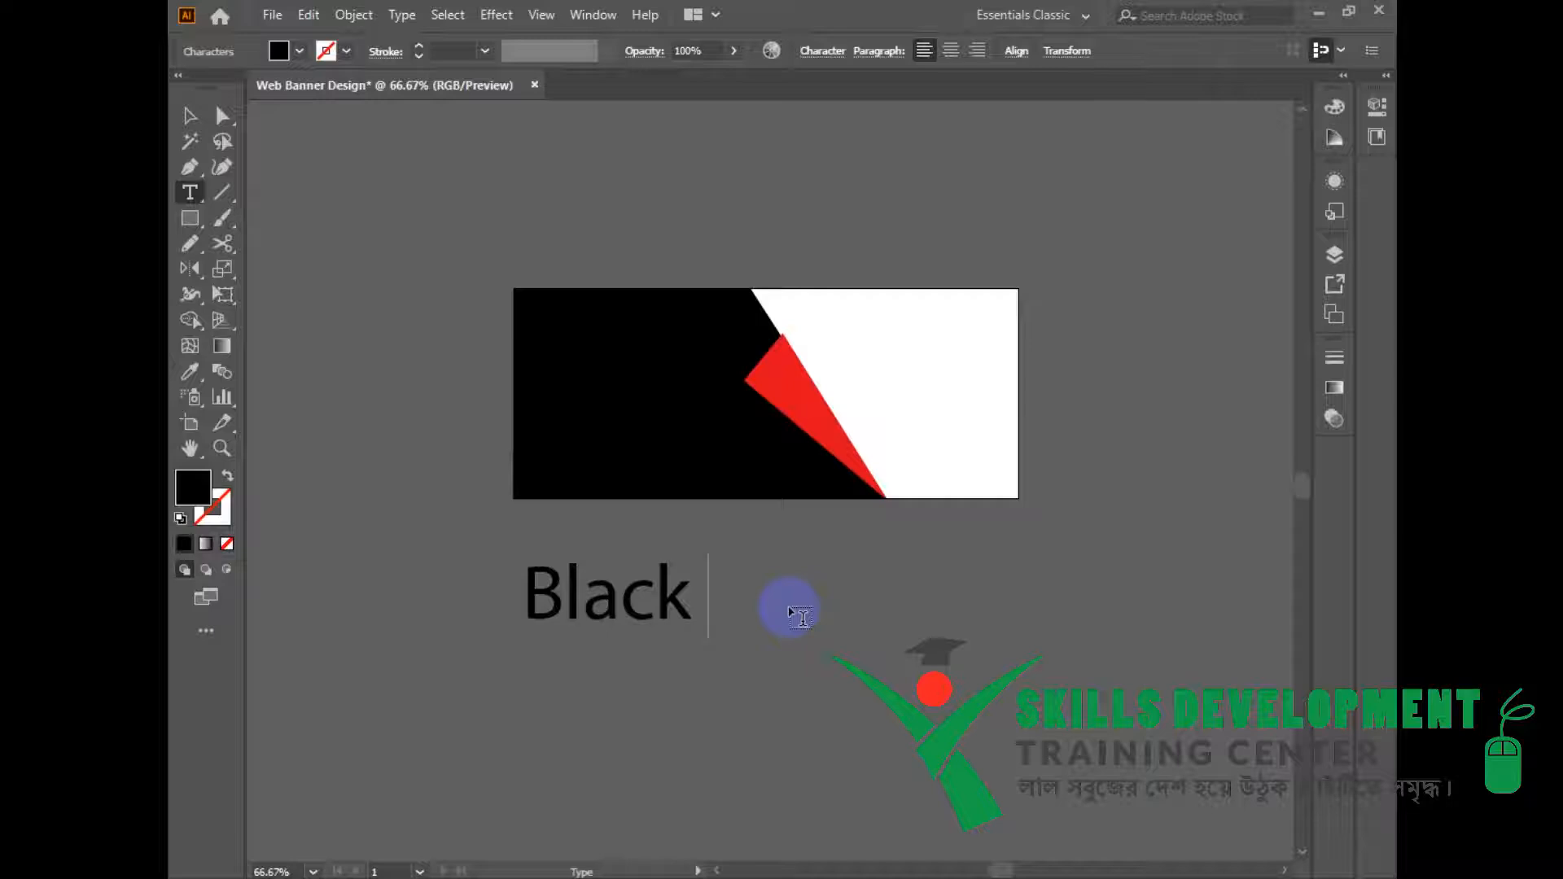
key("Escape")
left_click_drag(658, 598, 749, 586)
Step: Add a separate text "friday", enlarge it and place it directly below "Black"
key("t")
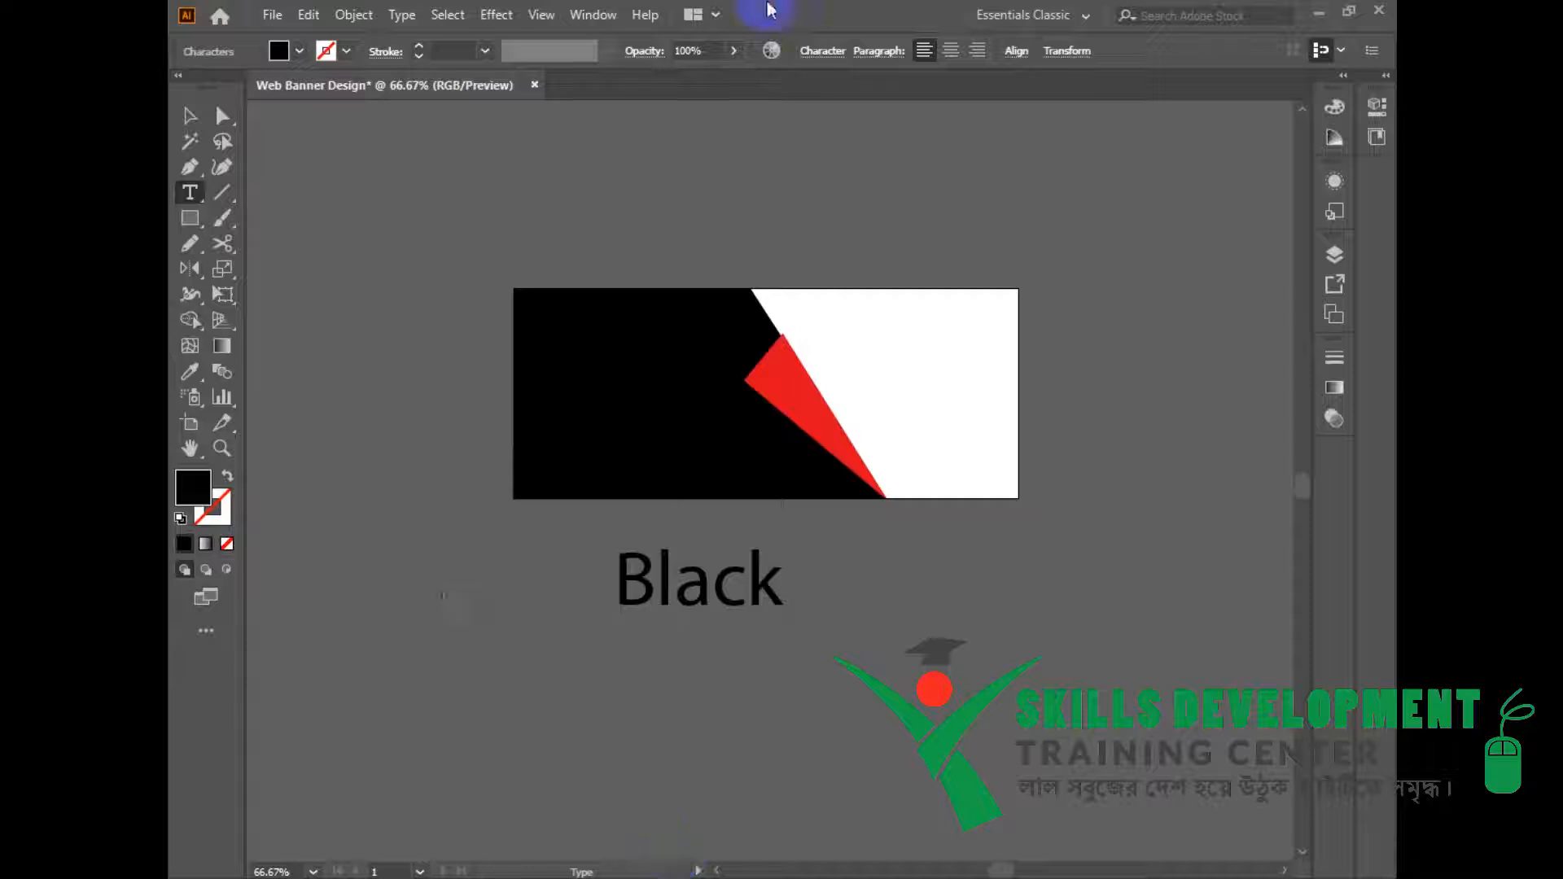
key("Escape")
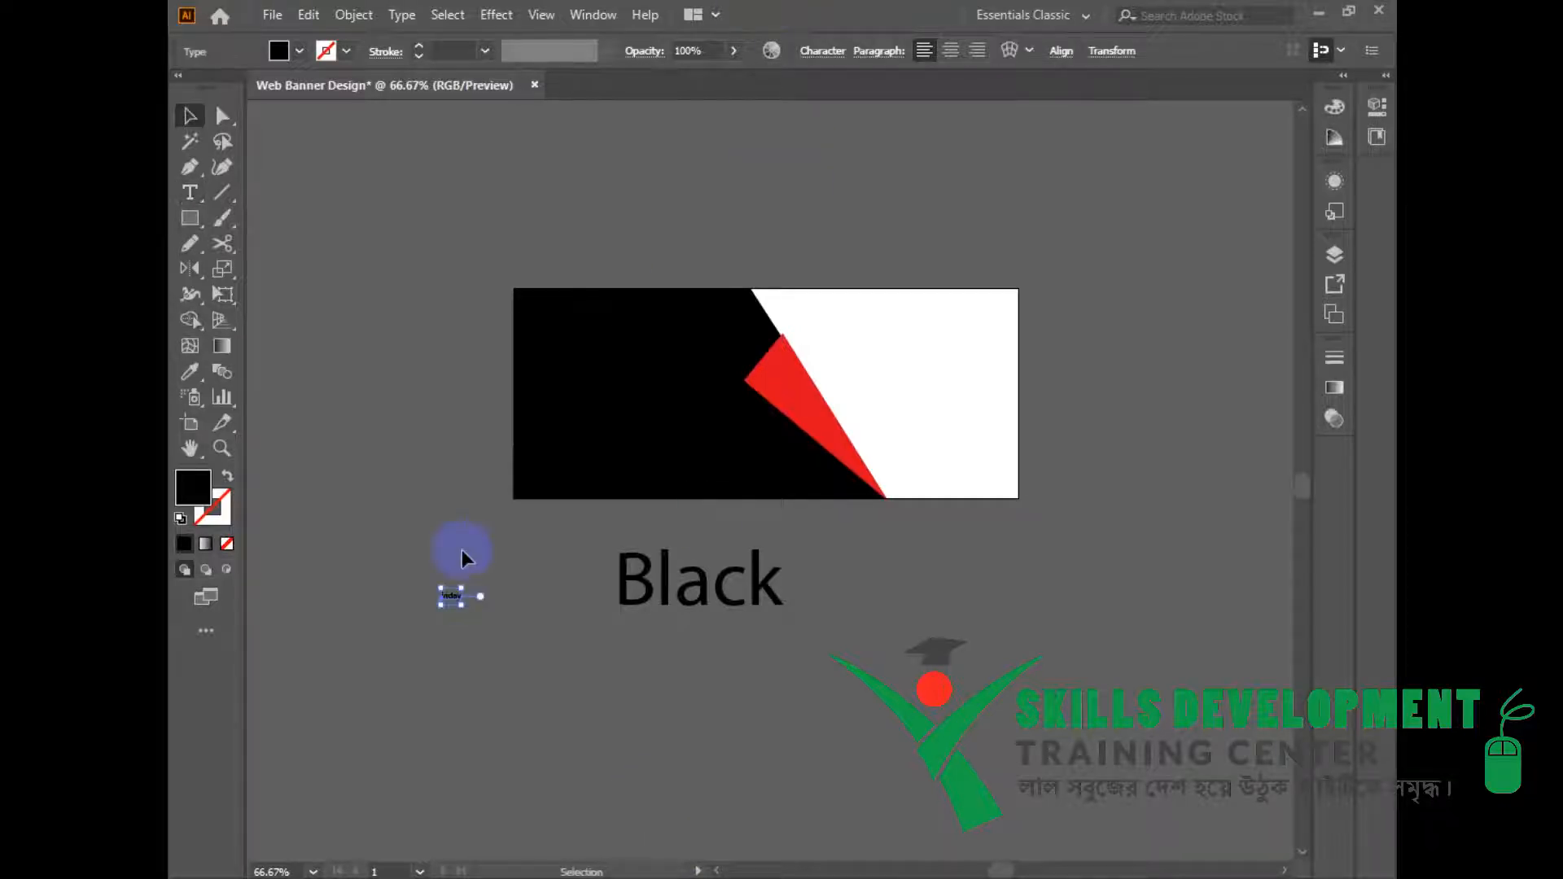
left_click_drag(460, 606, 713, 710)
left_click_drag(619, 664, 724, 660)
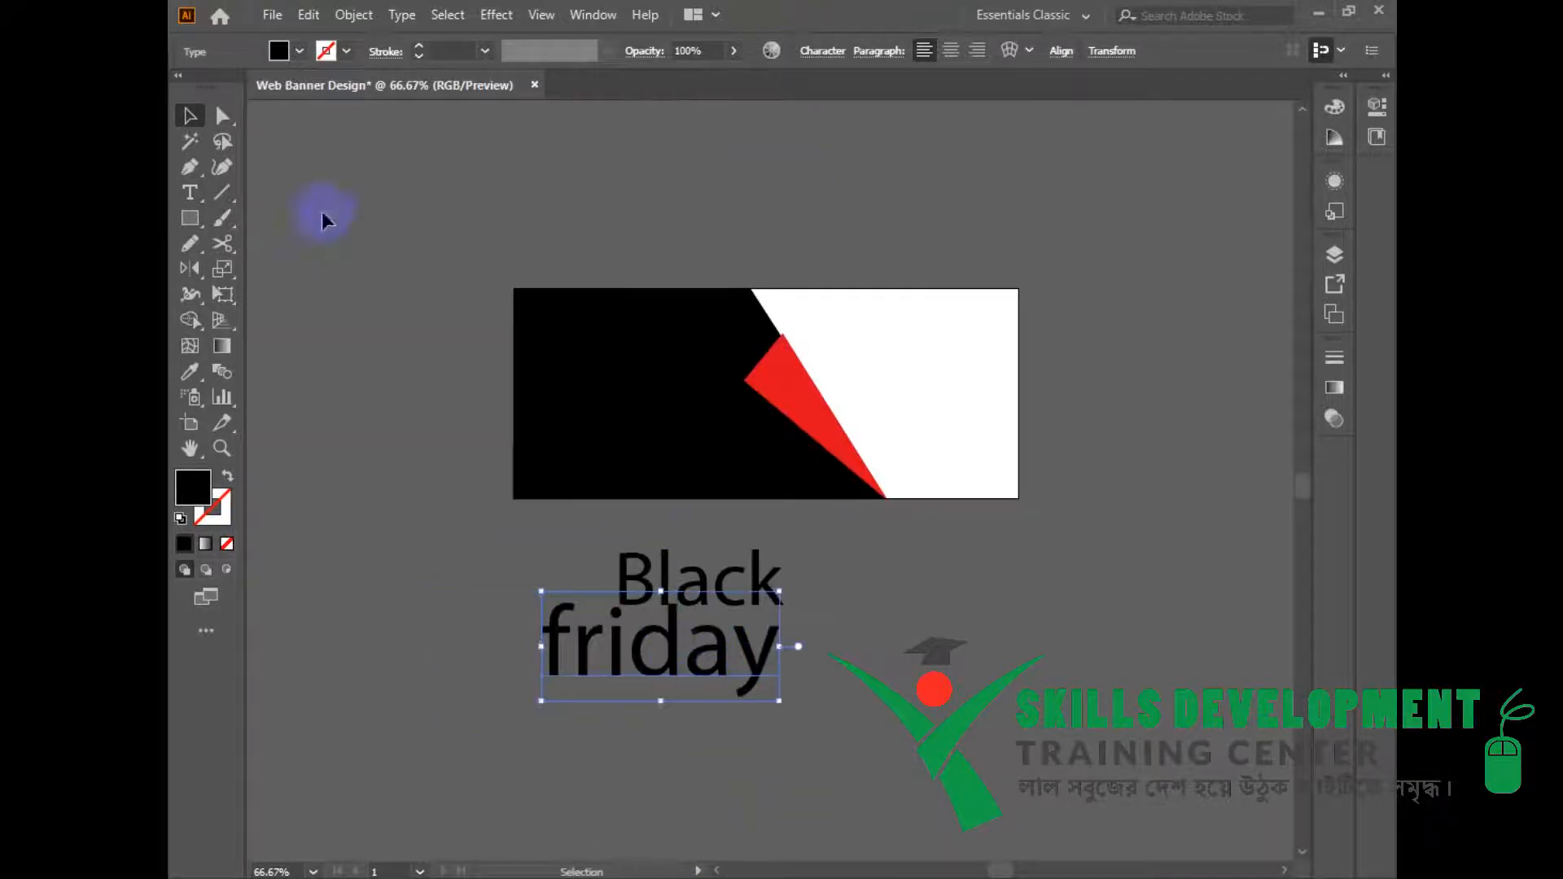
Step: Change the "friday" text to uppercase and move it down clear of "Black"
left_click(391, 25)
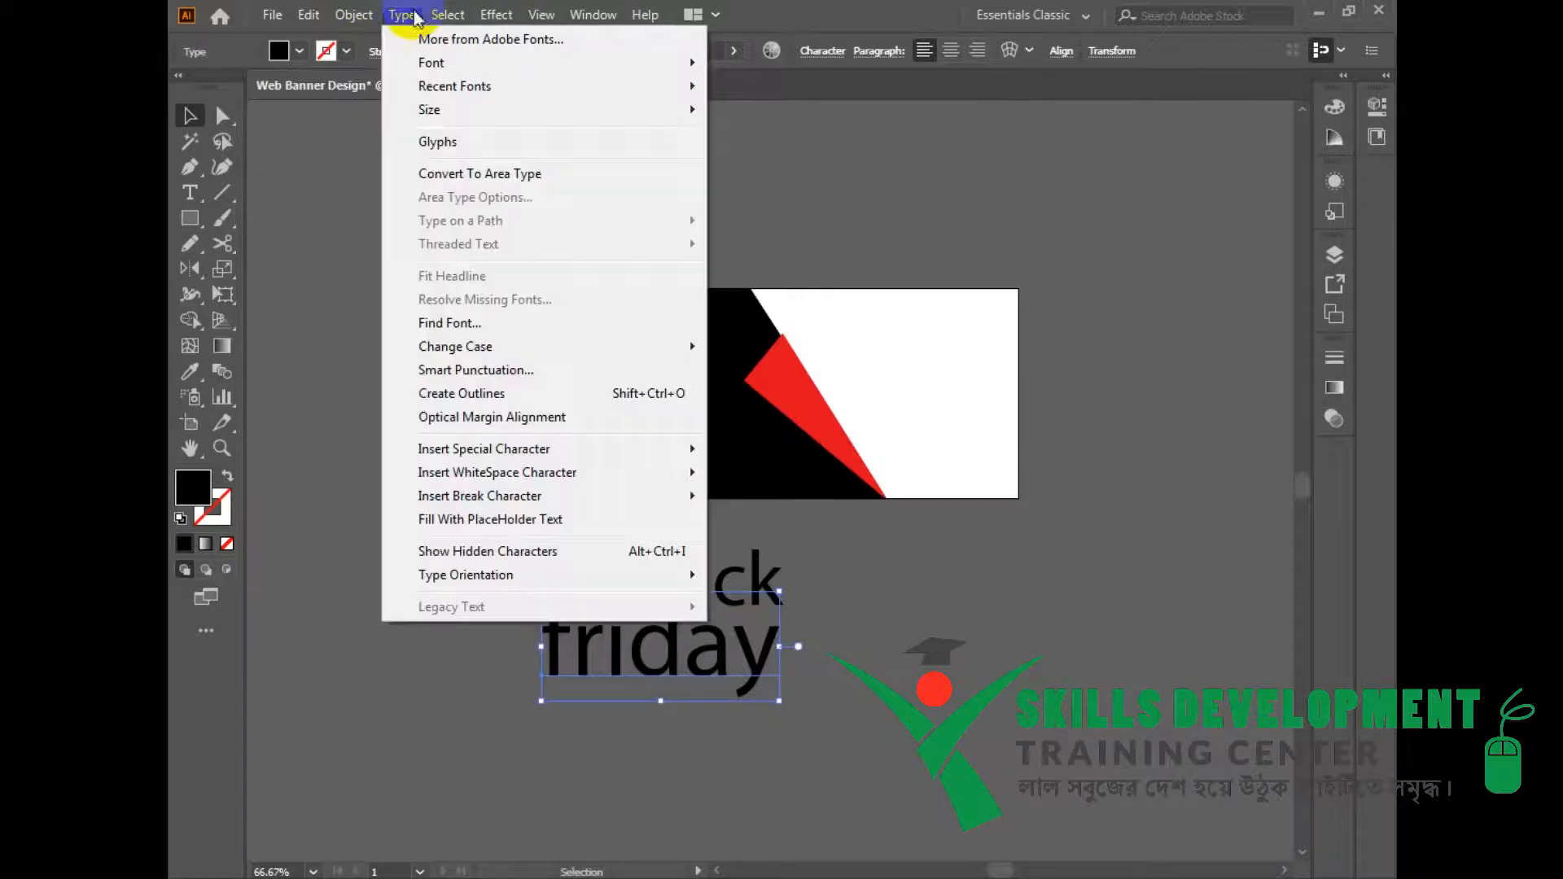
mouse_move(565, 346)
left_click(802, 345)
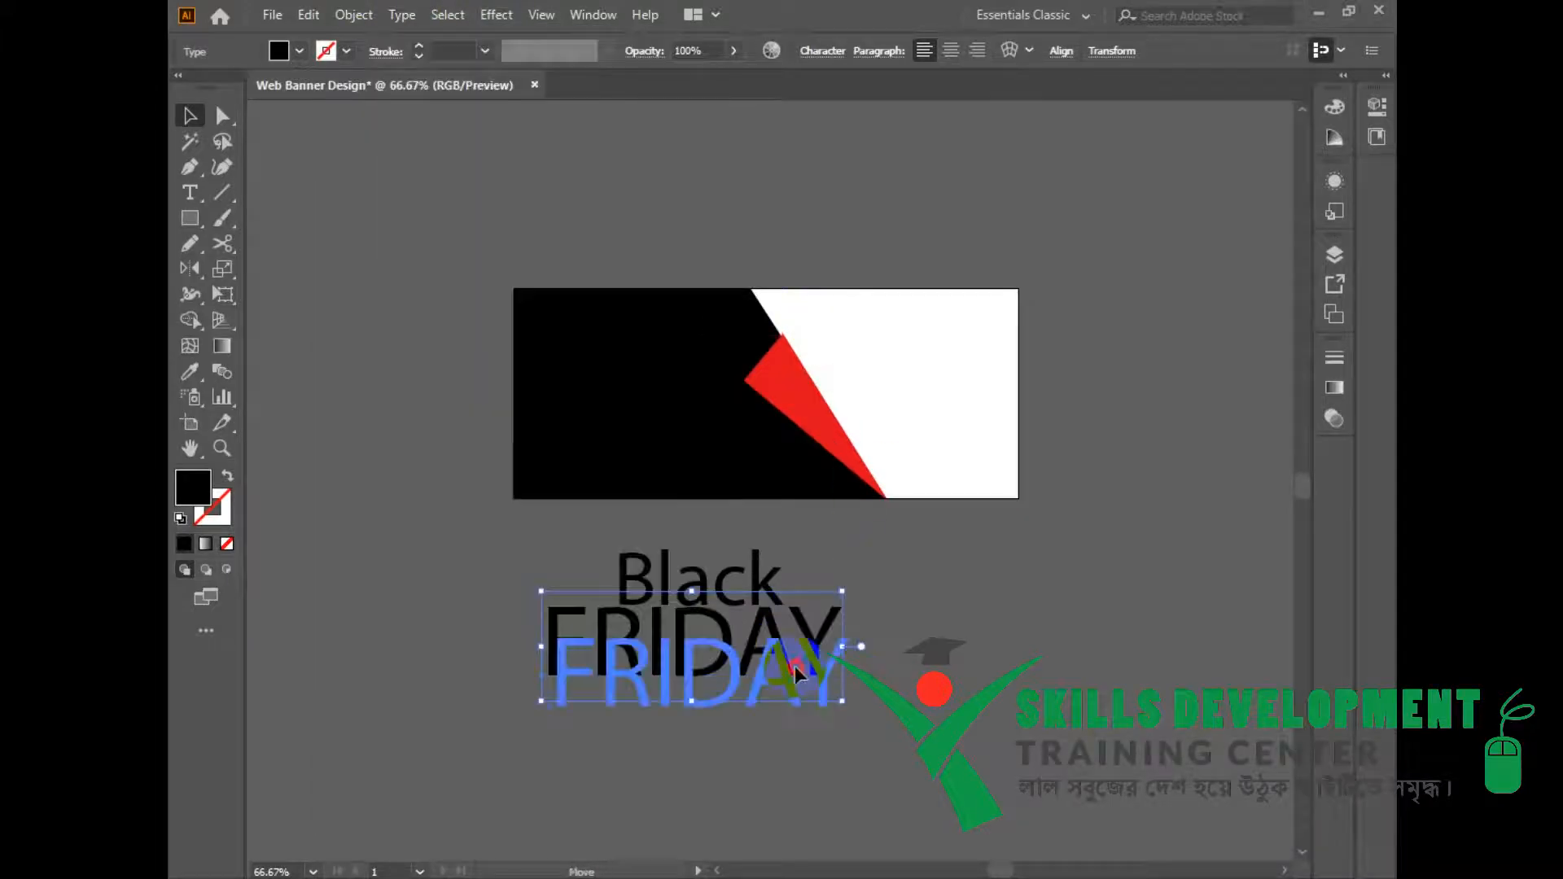
Step: Set the font of the "Black" text to Broetown Signature
left_click(775, 603)
left_click(824, 52)
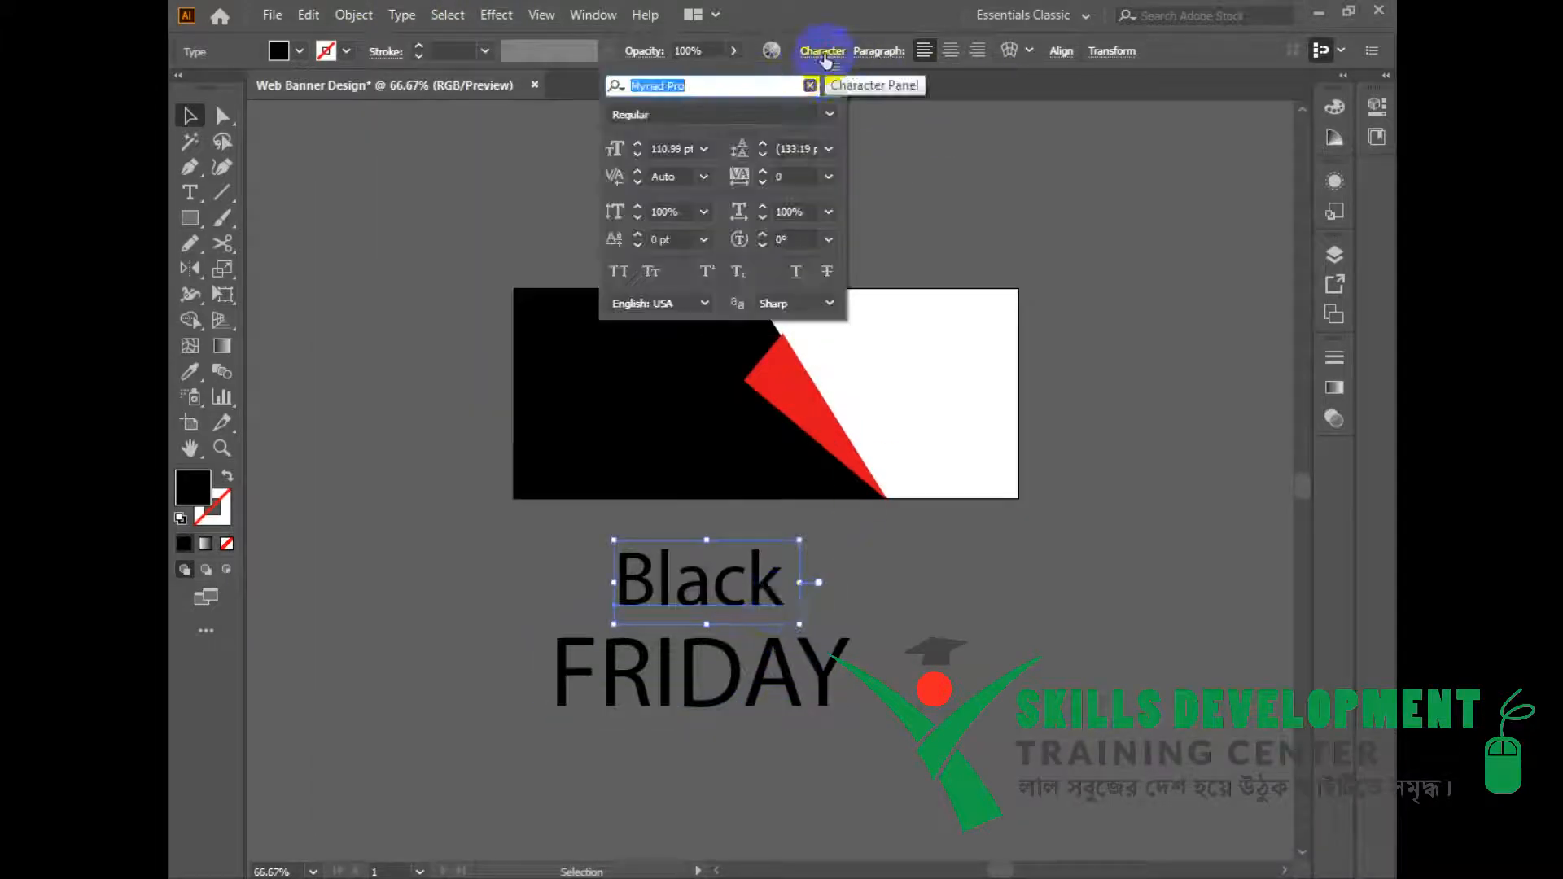
left_click(621, 576)
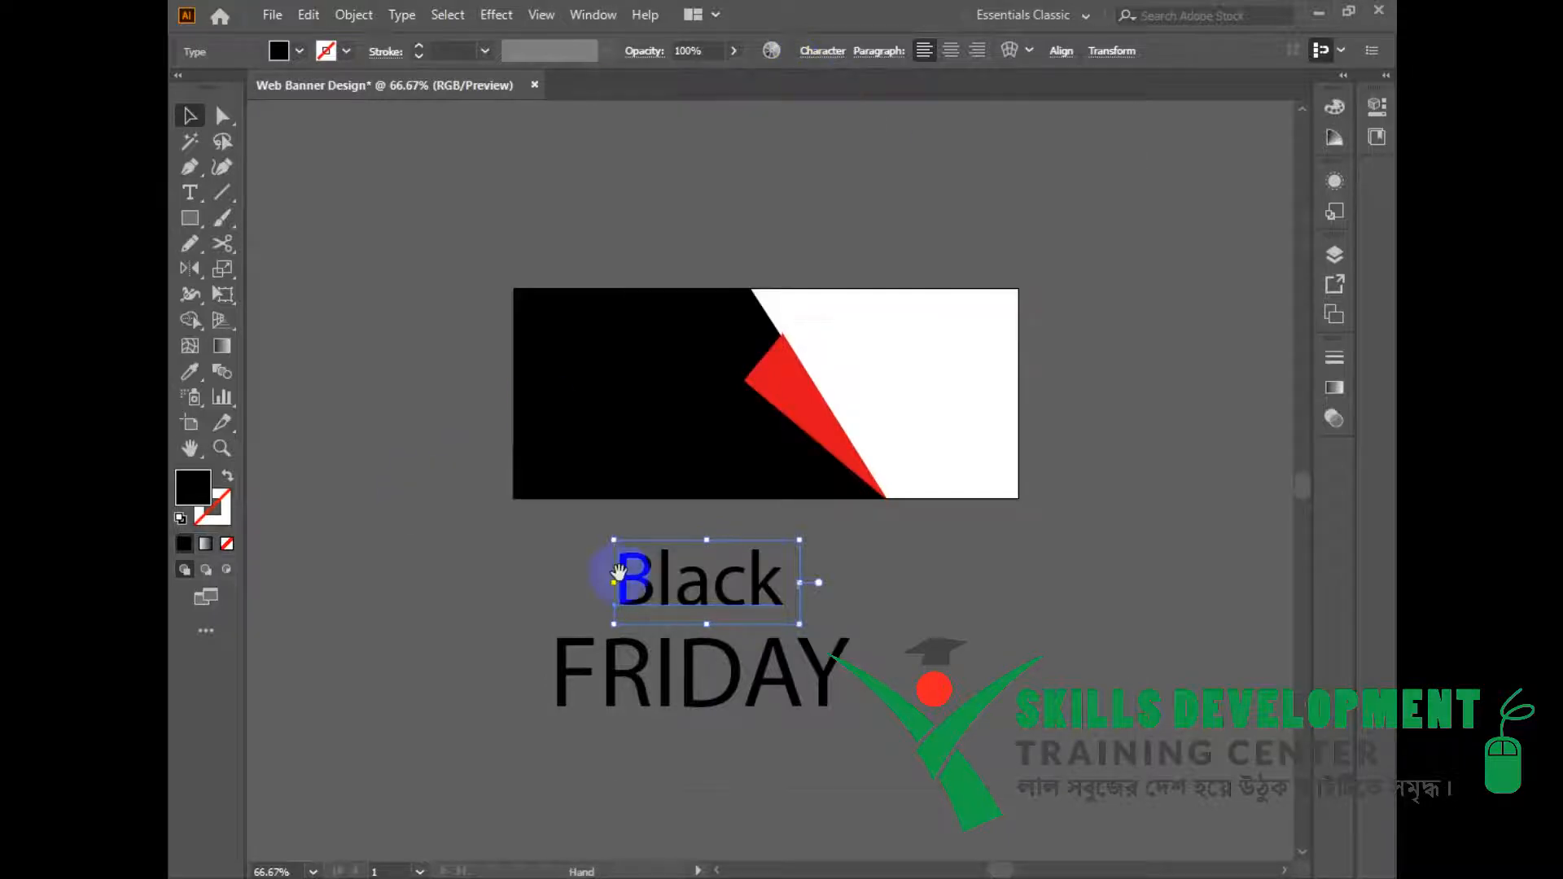
key("space")
left_click_drag(678, 519, 501, 409)
left_click(832, 54)
left_click(830, 85)
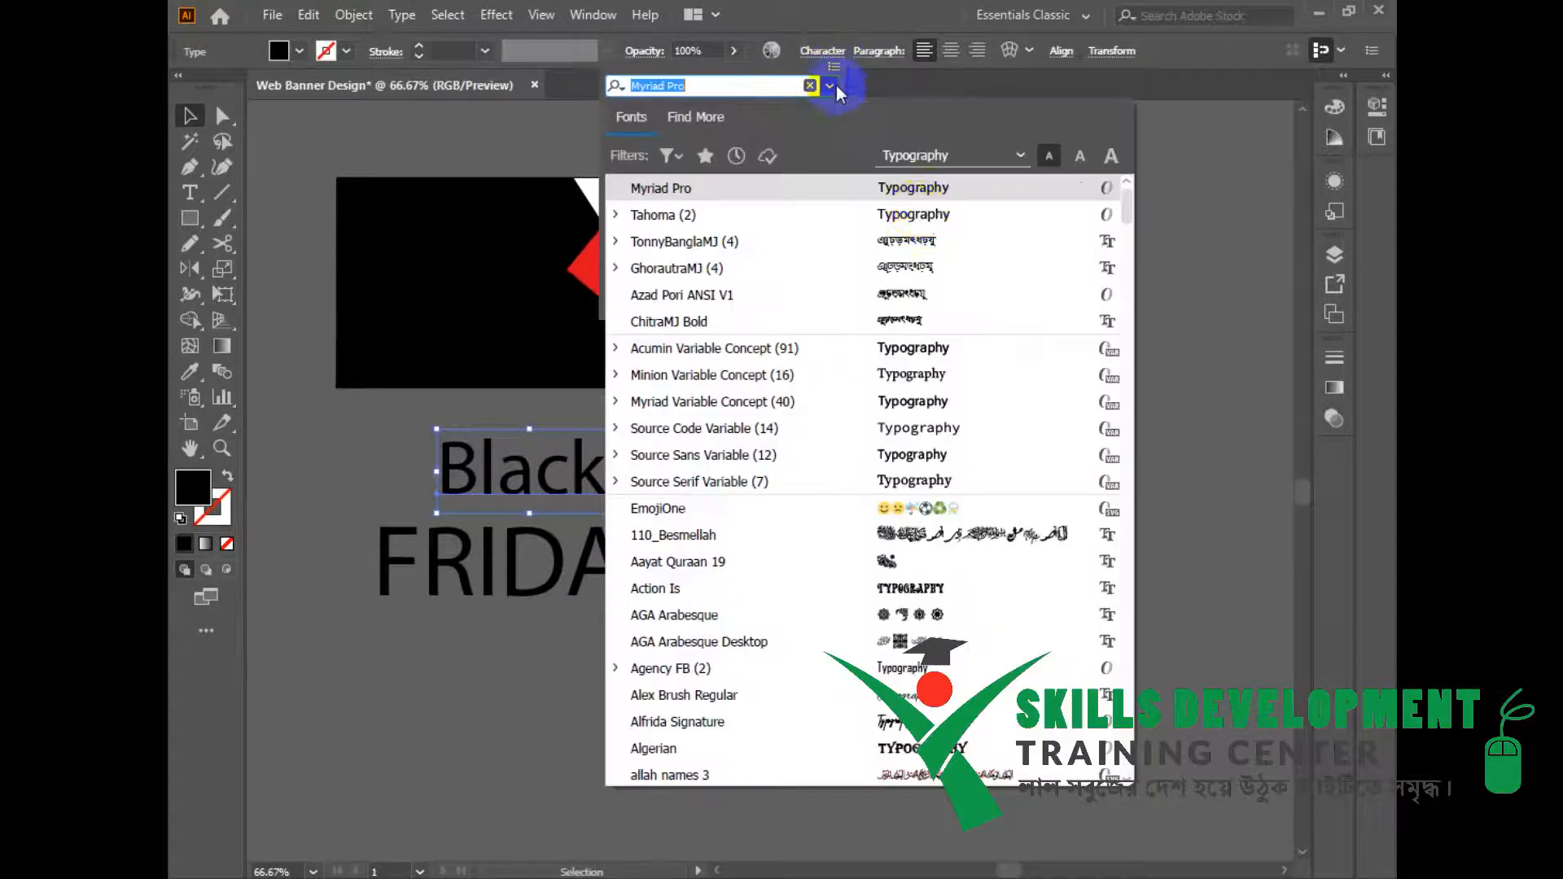
scroll(945, 475, "down", 5)
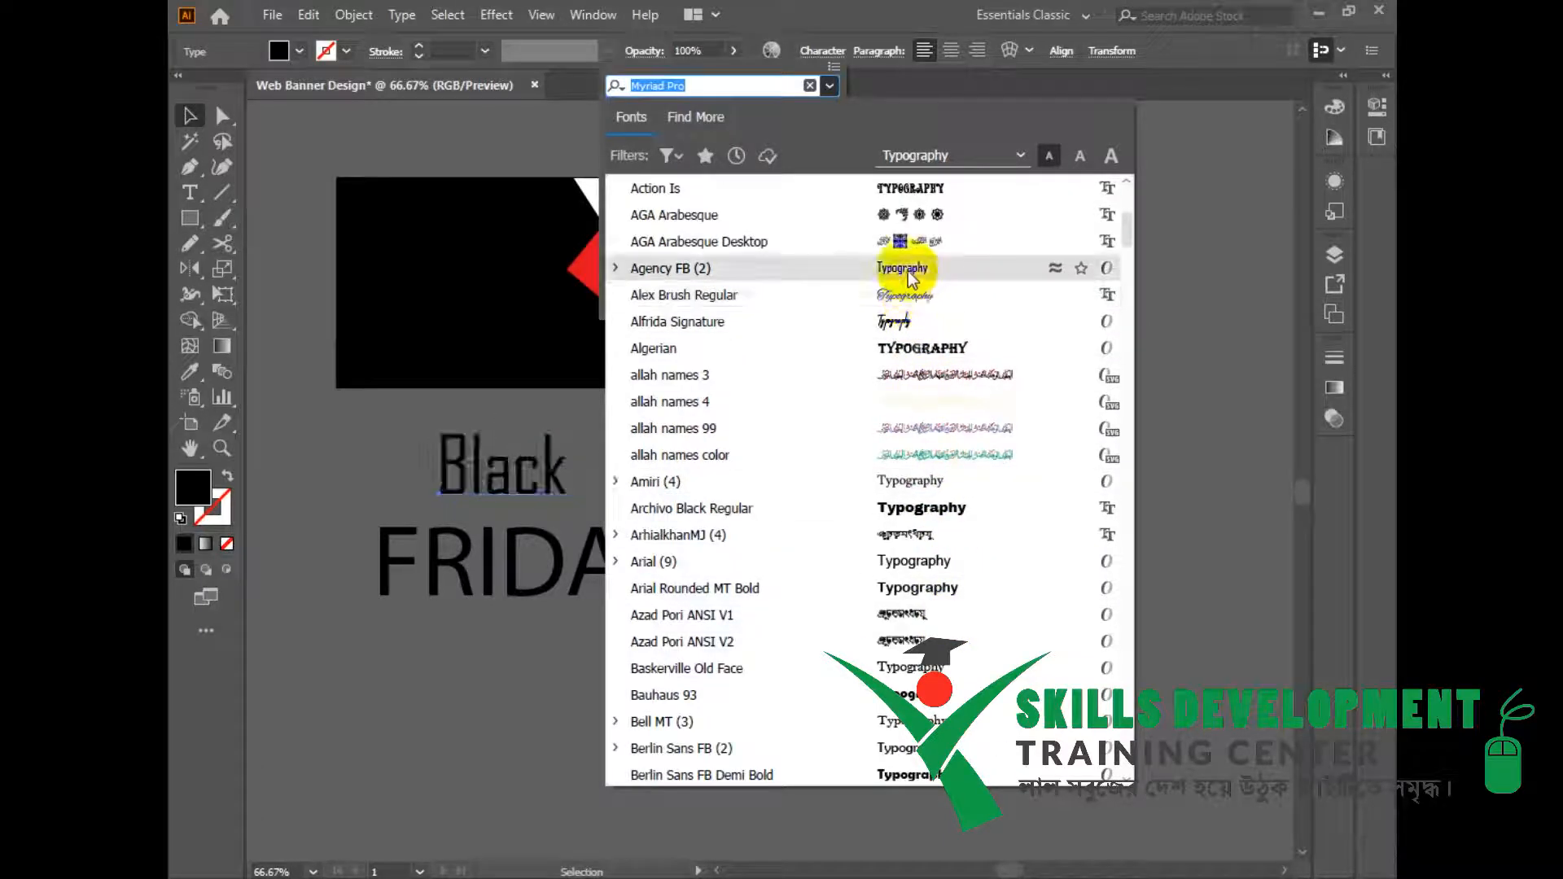
scroll(969, 653, "down", 7)
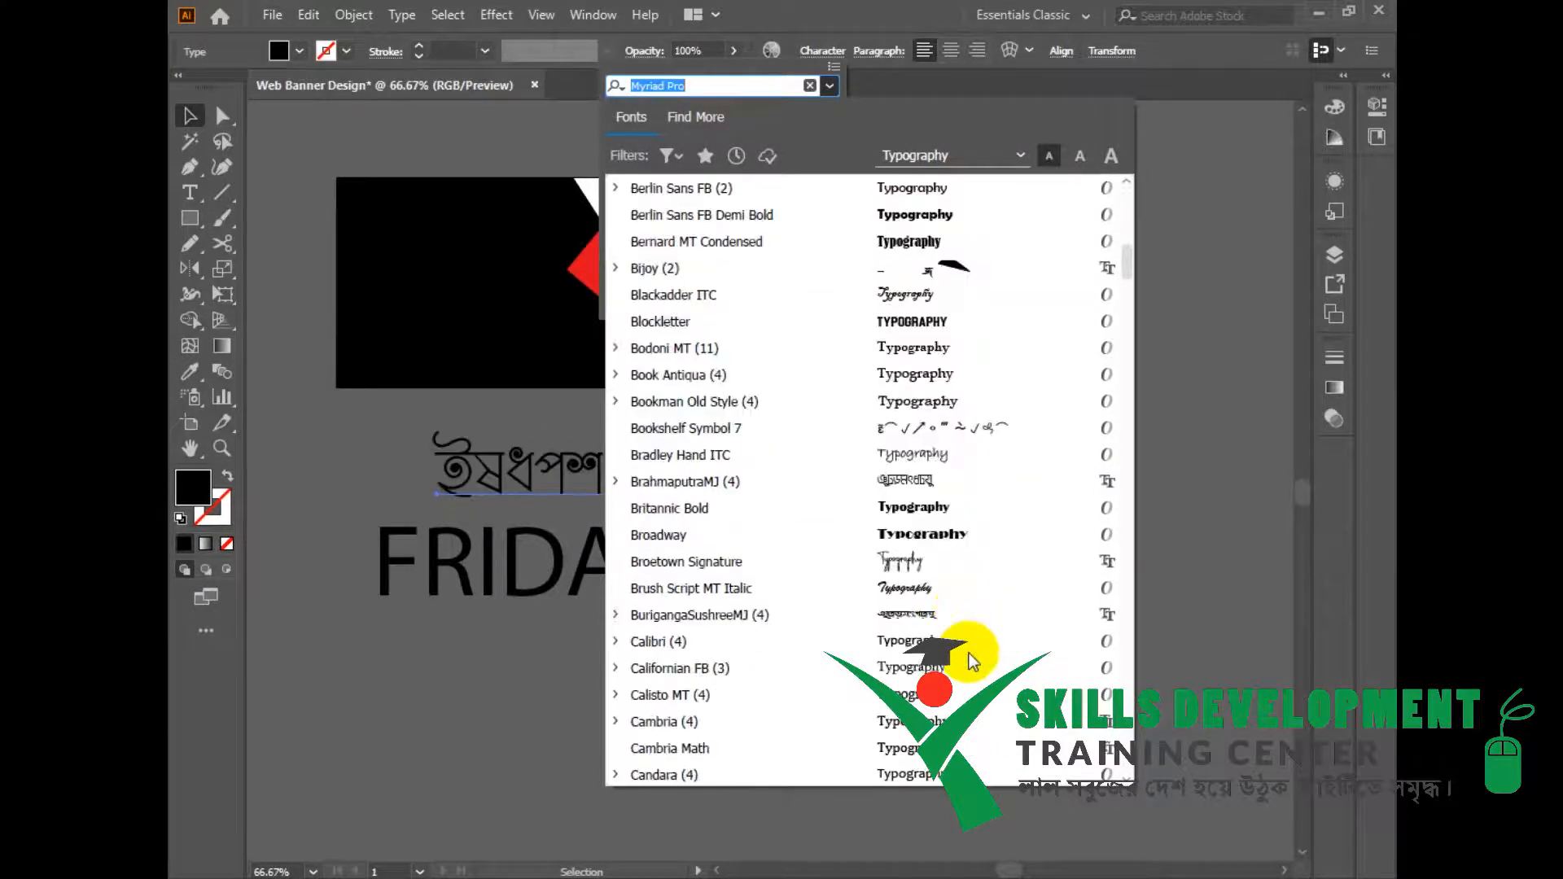
left_click(926, 570)
Step: Set the font of the "FRIDAY" text to Blockletter
left_click(616, 583)
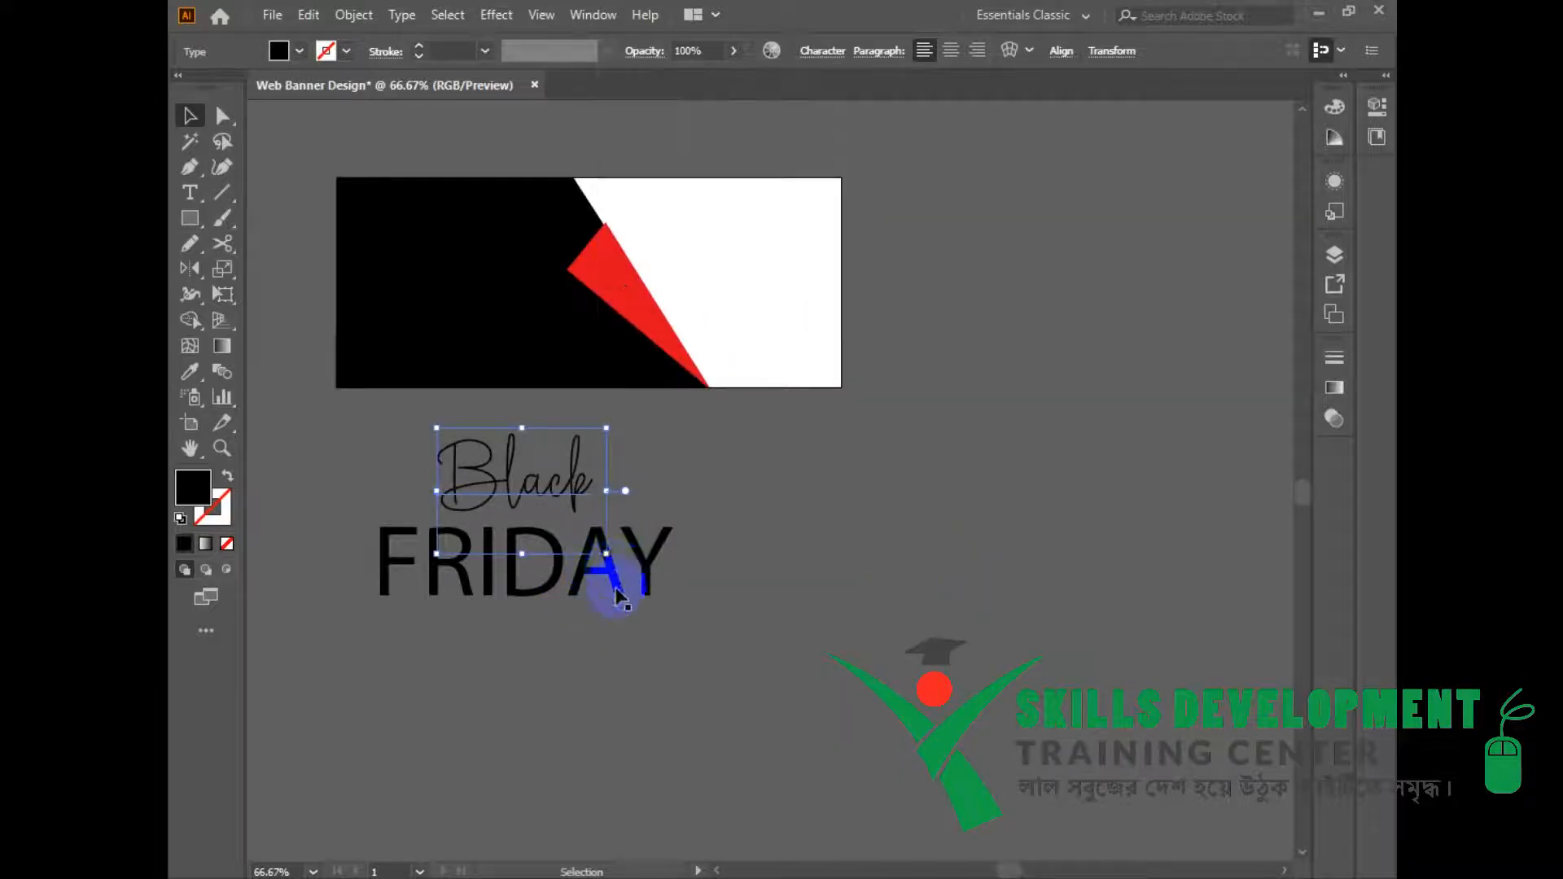
key("ctrl+t")
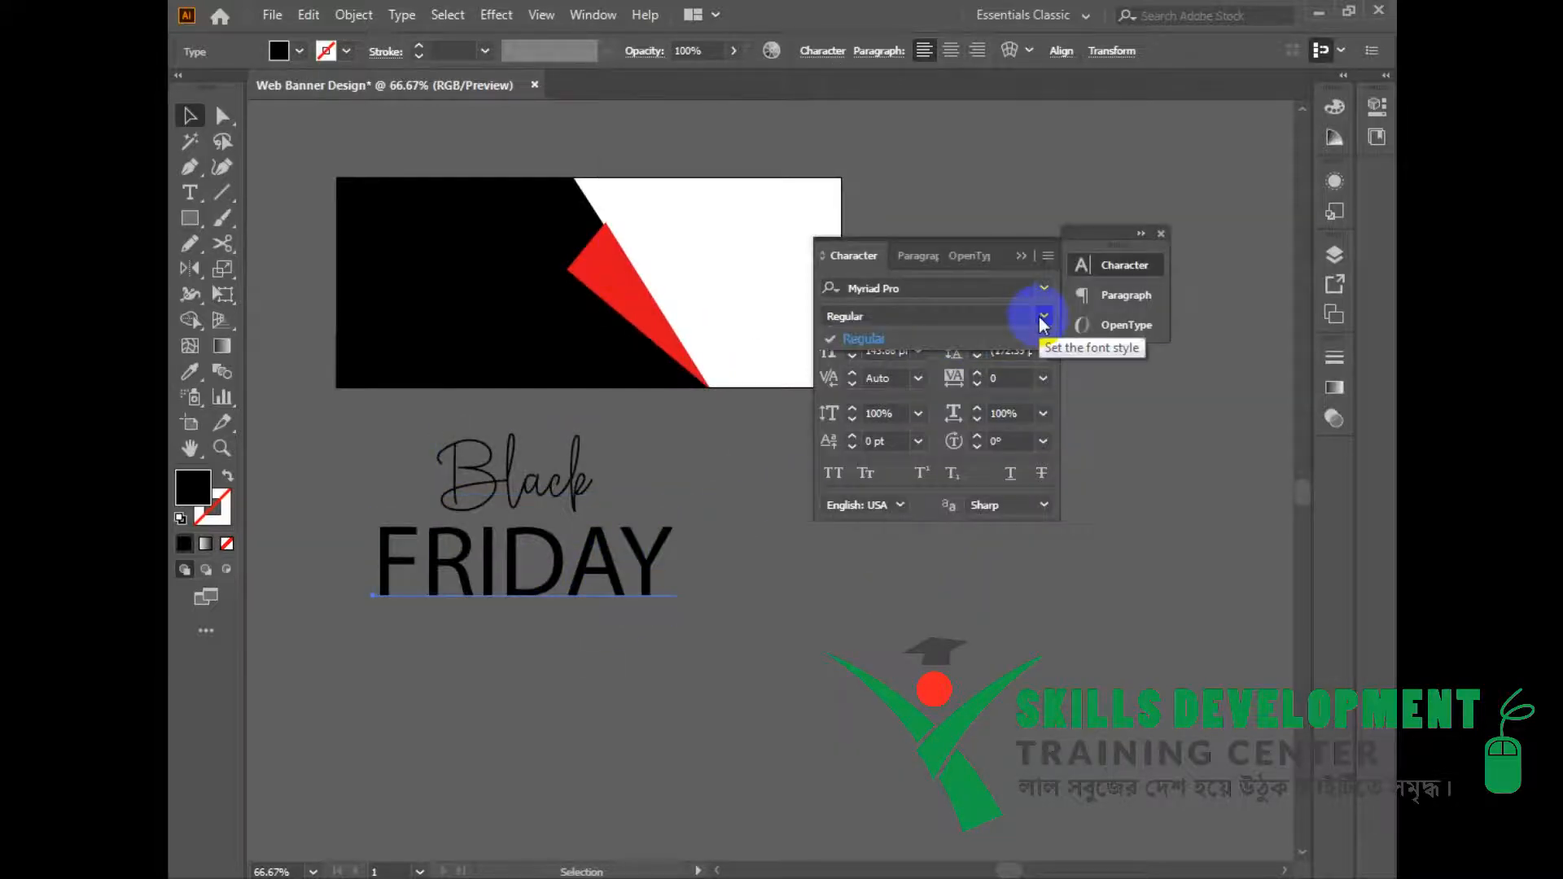
left_click(1043, 289)
scroll(1091, 571, "down", 2)
scroll(1114, 683, "down", 8)
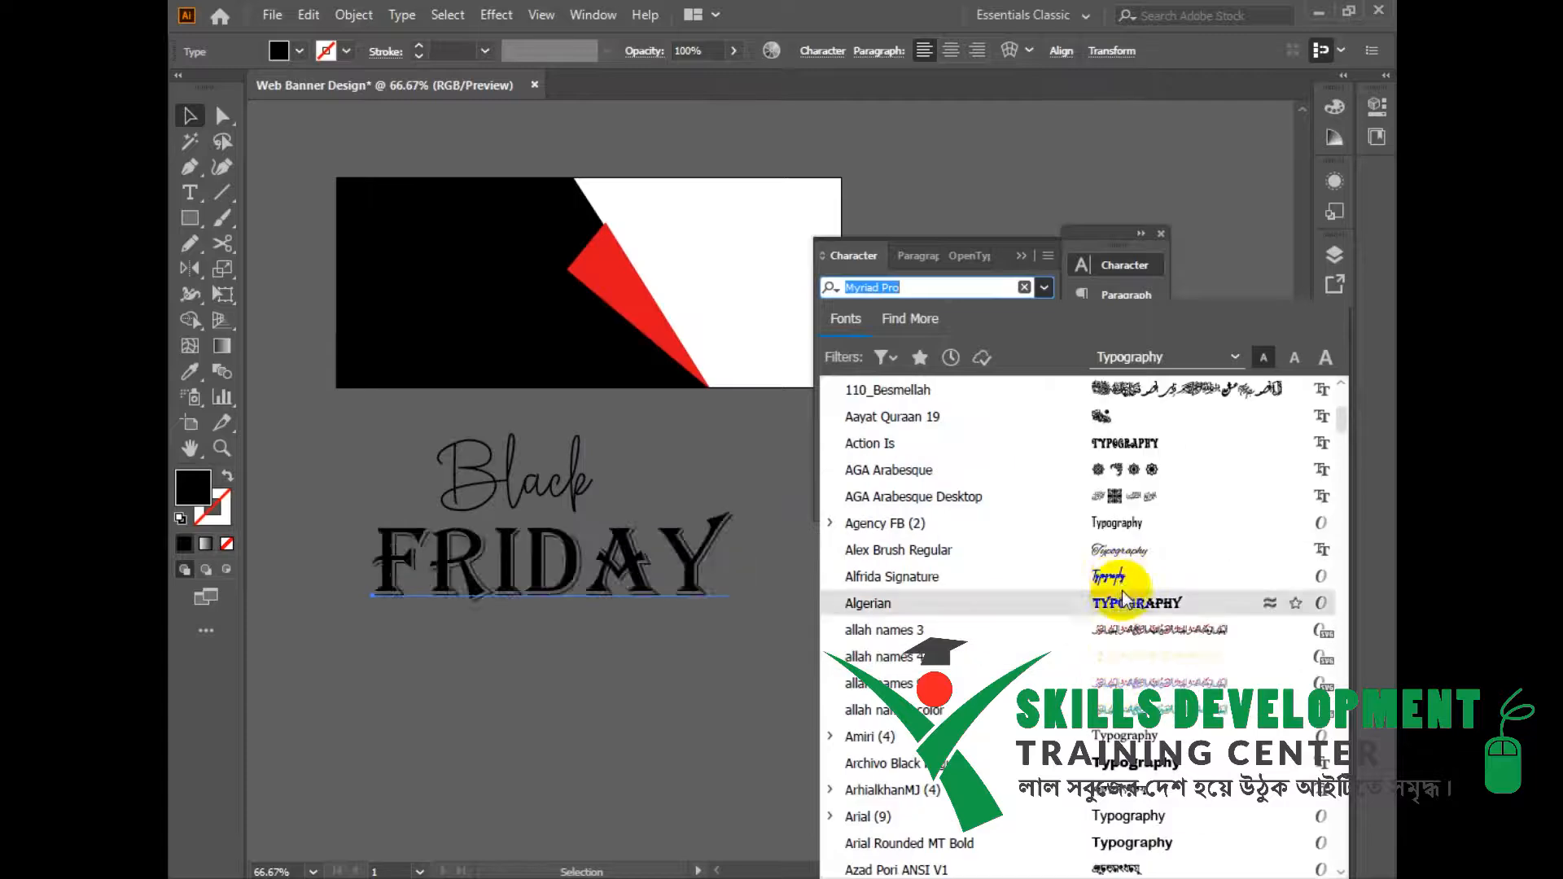
left_click(1146, 580)
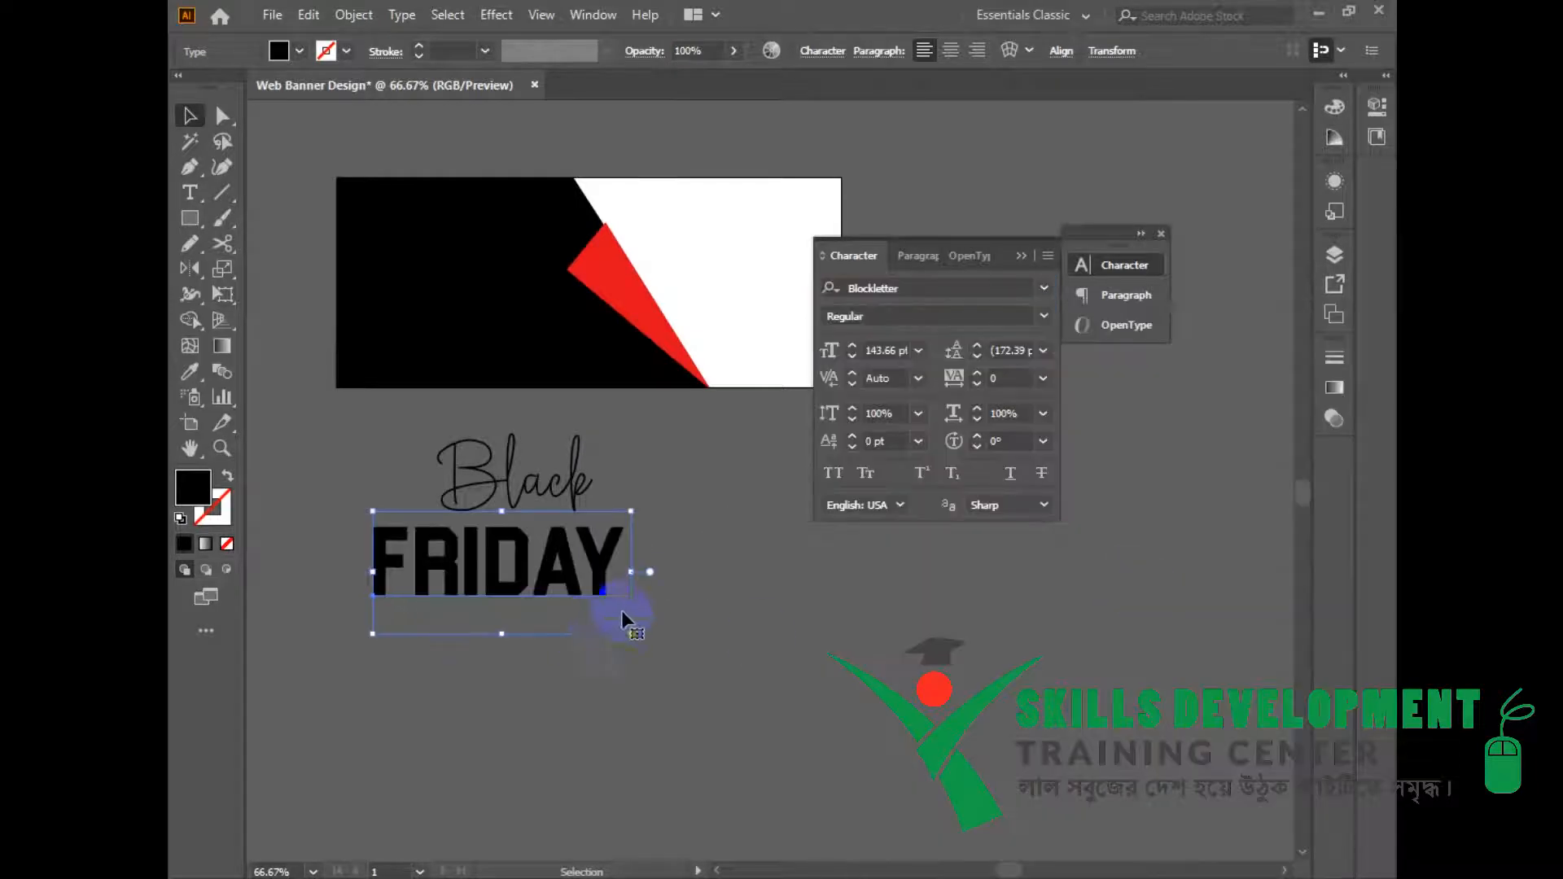
Step: Enlarge the "FRIDAY" text to almost the banner's width and increase its tracking slightly
double_click(601, 583)
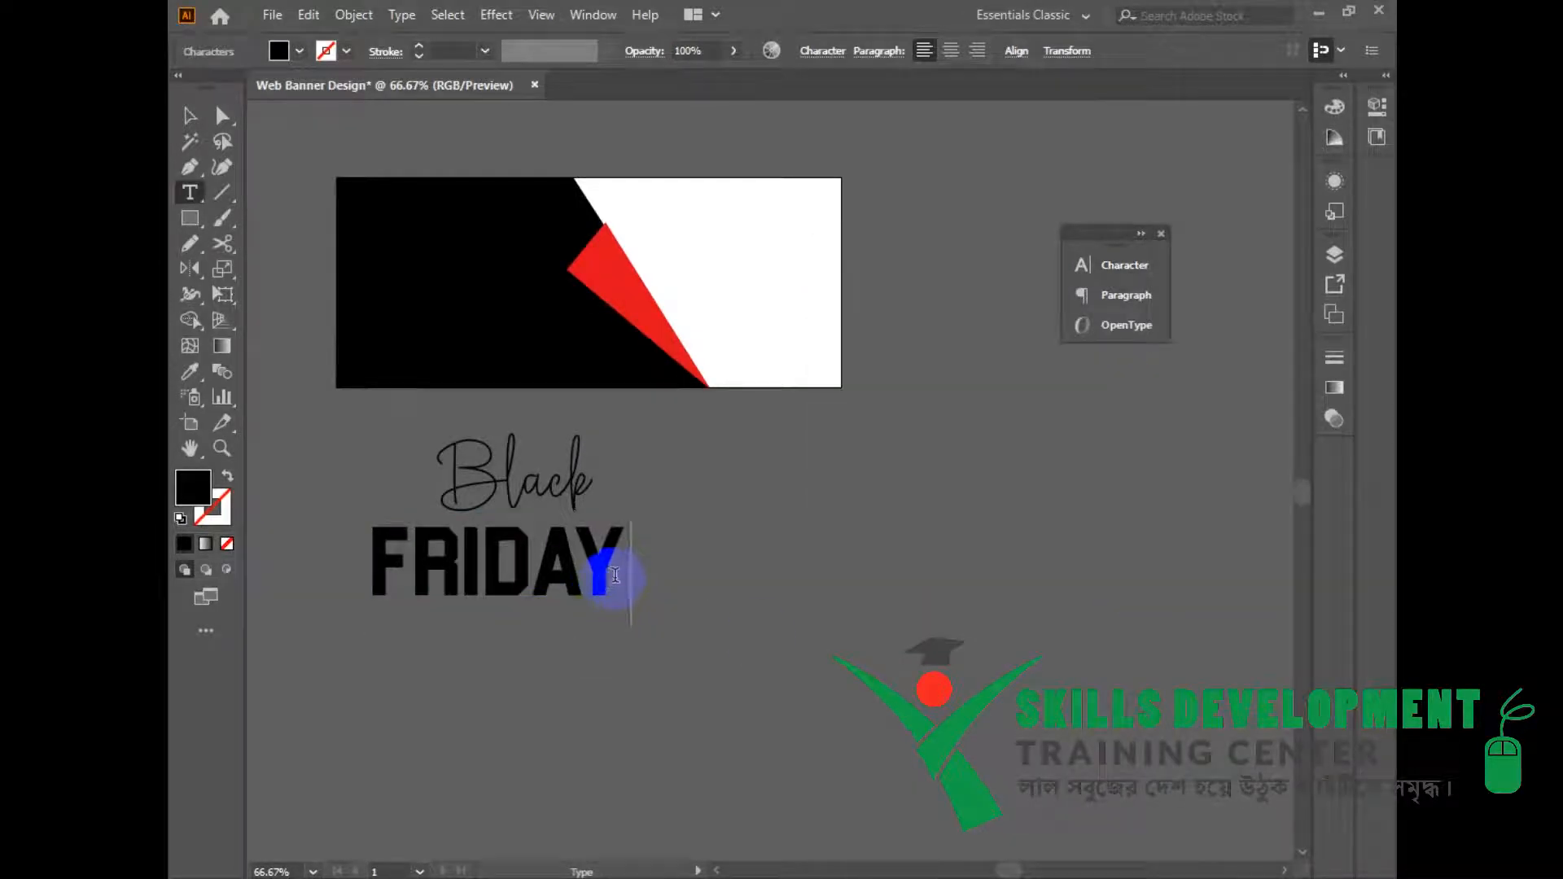
key("Escape")
left_click_drag(624, 635, 837, 727)
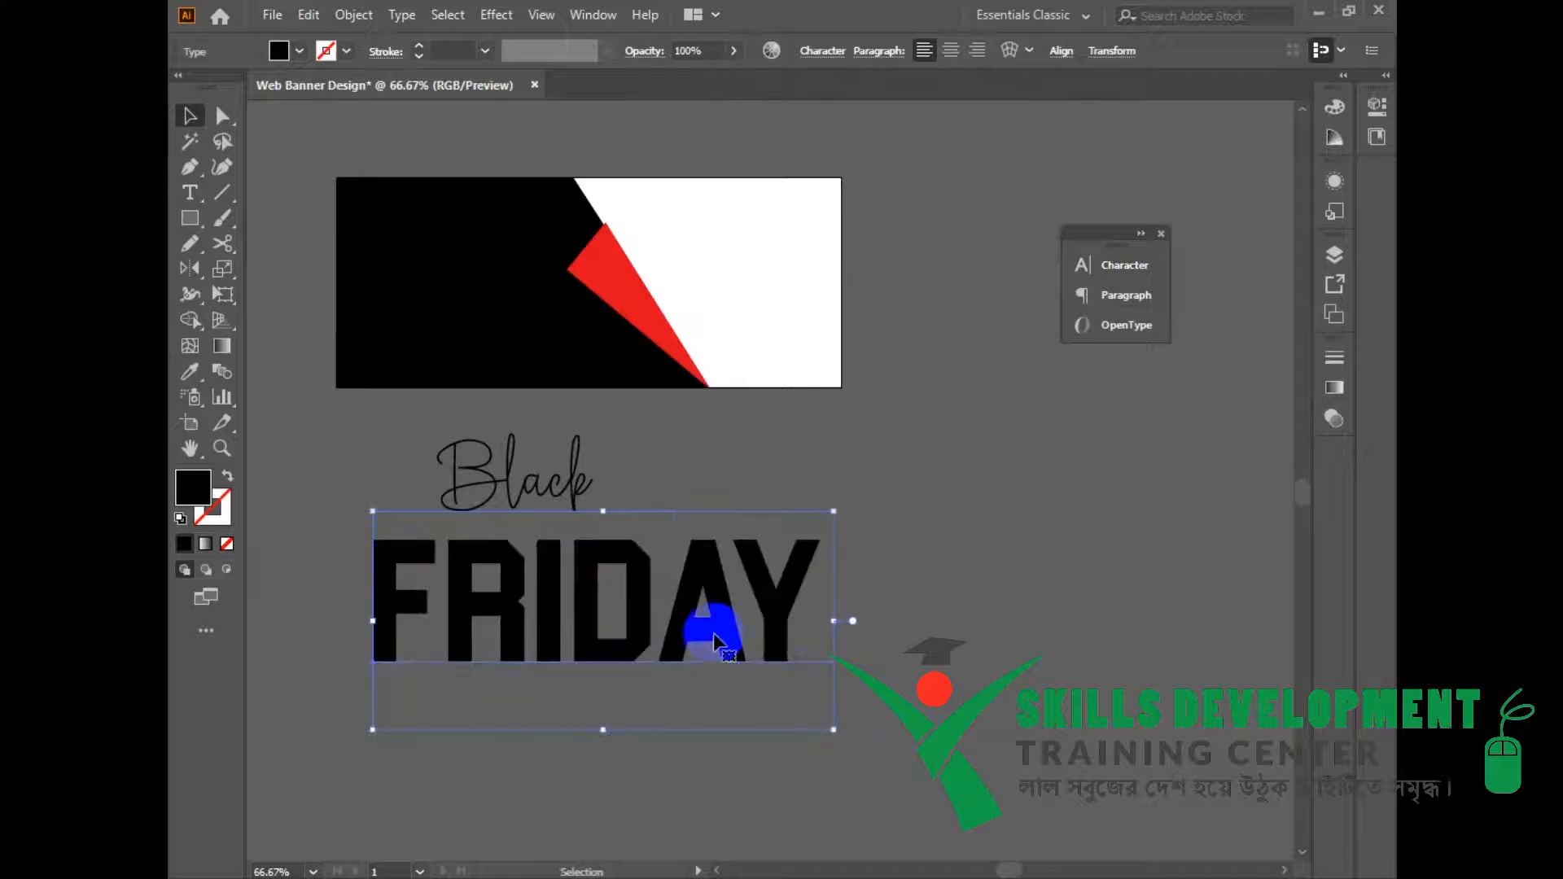
left_click(1082, 265)
left_click(978, 375)
left_click(978, 374)
Step: Convert the "FRIDAY" text to outlines
right_click(670, 595)
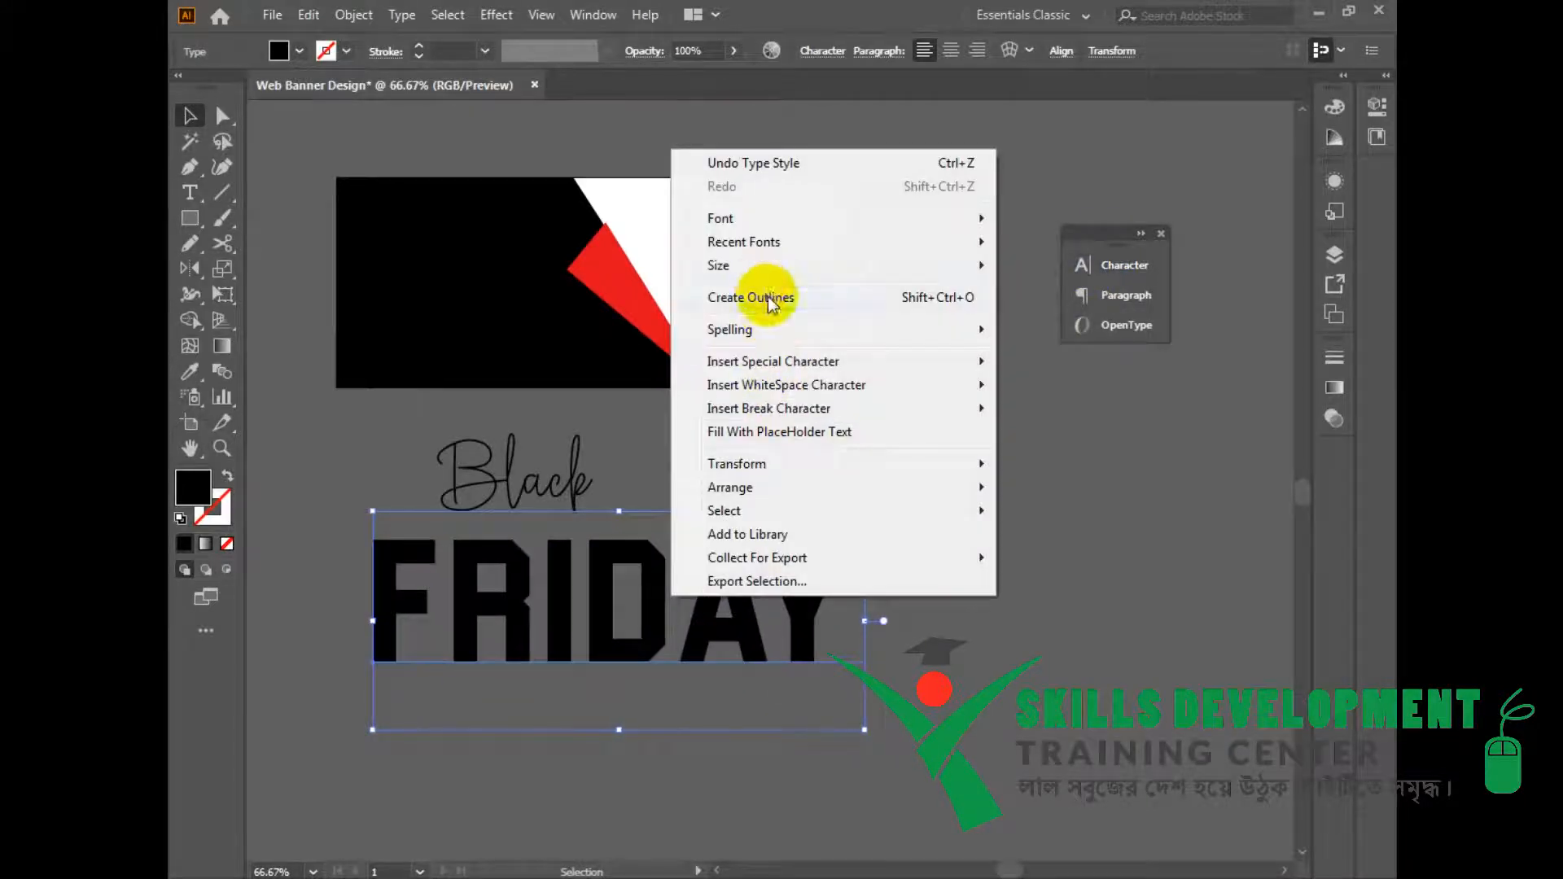
left_click(769, 298)
left_click(936, 560)
Step: Move "FRIDAY" and "Black" further down to leave more space below the banner
left_click(579, 482)
key("space")
left_click_drag(710, 459, 744, 366)
left_click(659, 499)
left_click_drag(668, 528, 667, 532)
left_click(592, 554)
left_click_drag(426, 374, 601, 456)
left_click_drag(586, 398, 588, 489)
Step: Enlarge the "Black" text so it overlaps the upper edge of "FRIDAY", and remove its trailing space
left_click(578, 477)
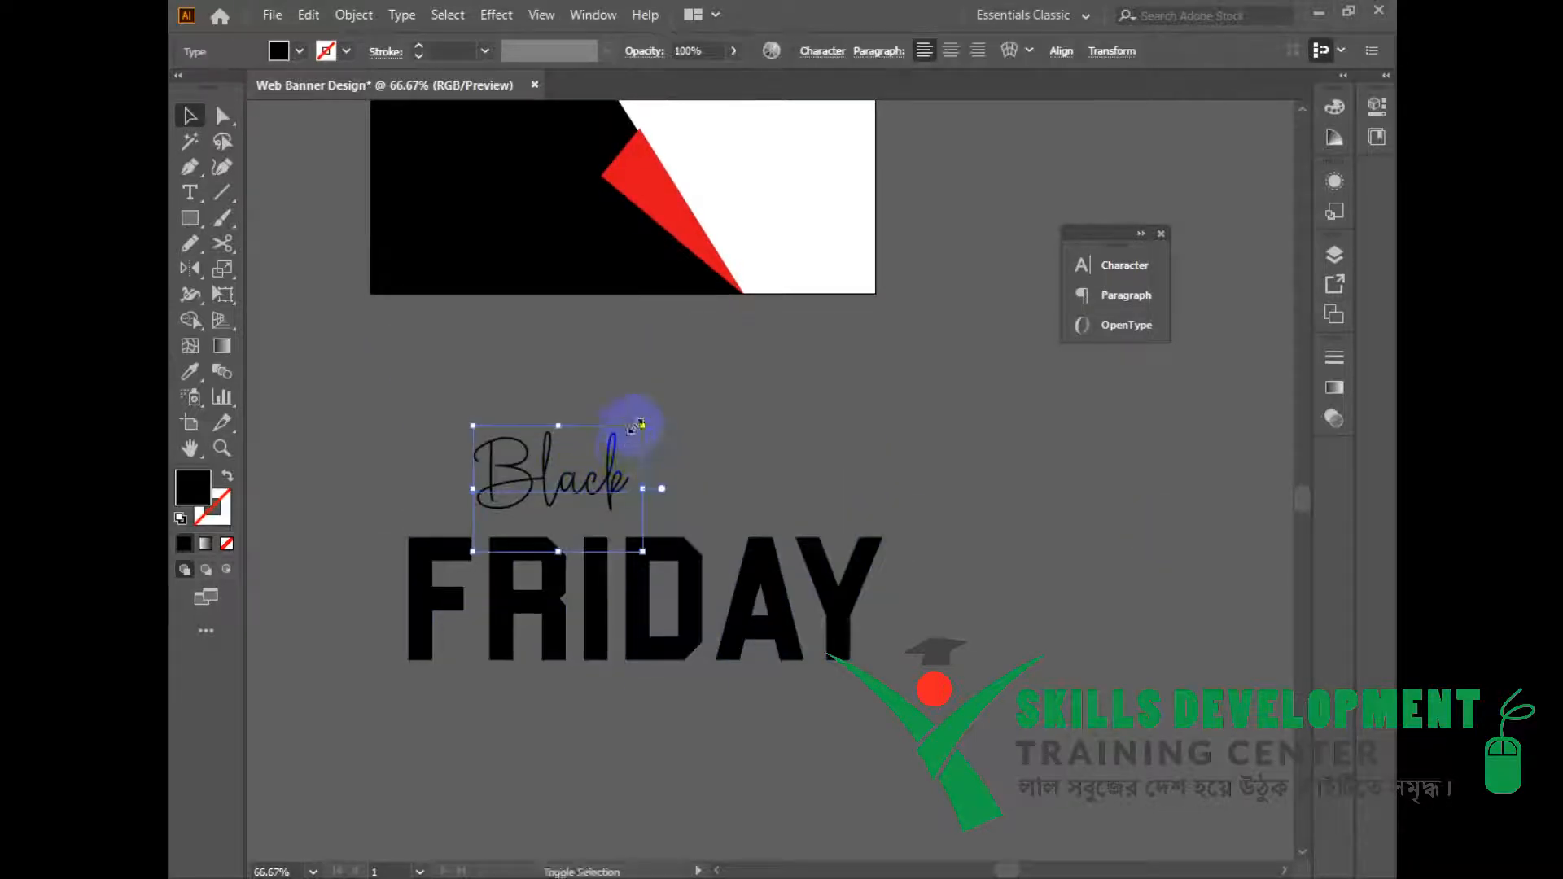
left_click_drag(640, 424, 702, 373)
key("t")
left_click(683, 460)
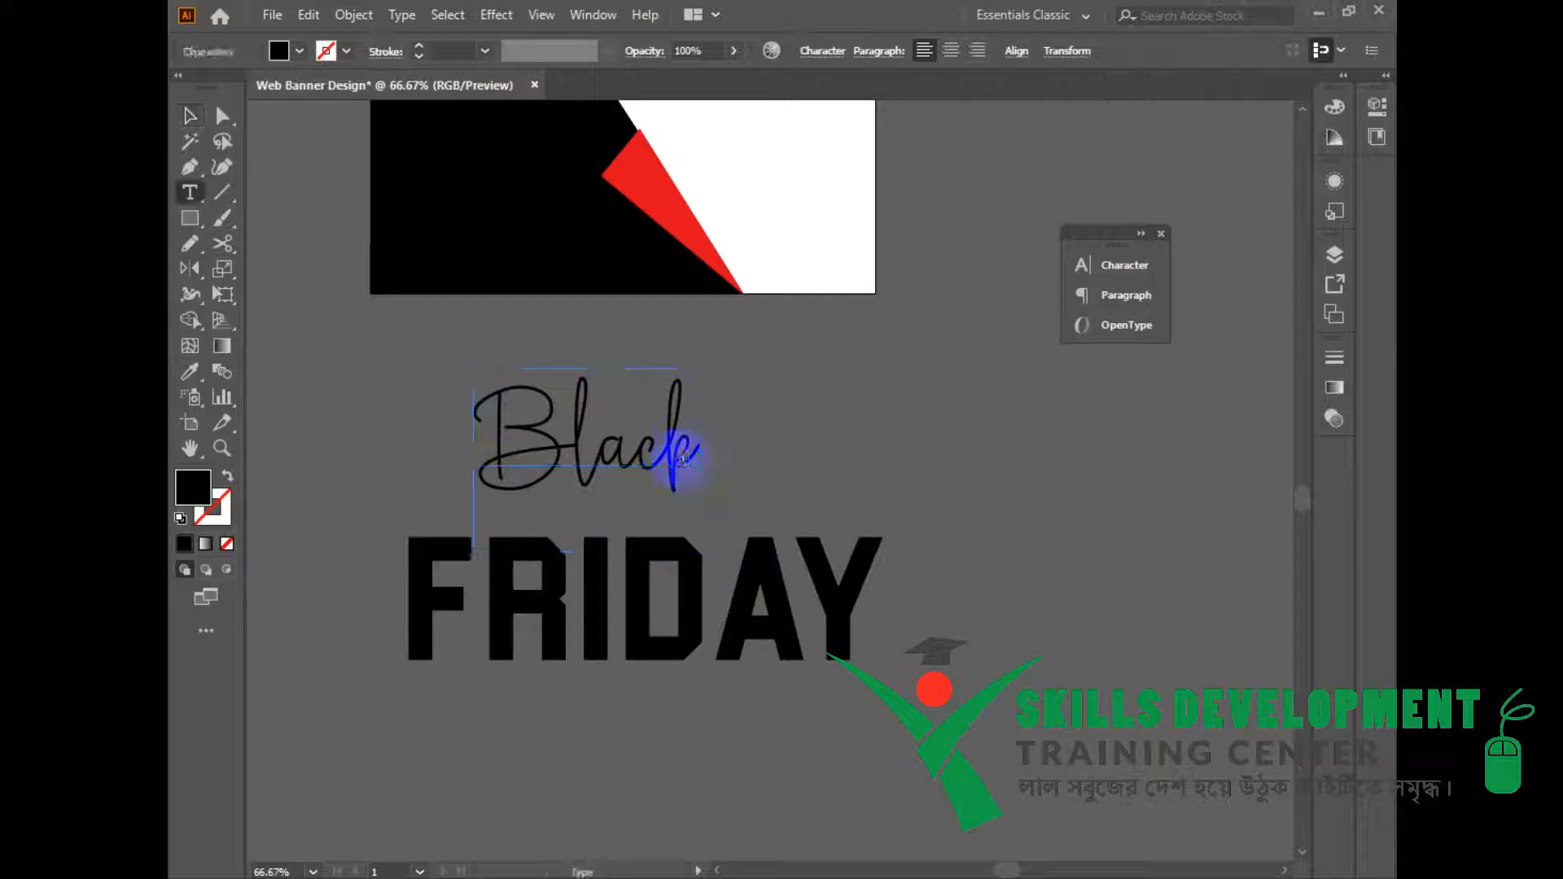
type("k")
key("Escape")
left_click_drag(698, 551, 779, 482)
left_click(961, 541)
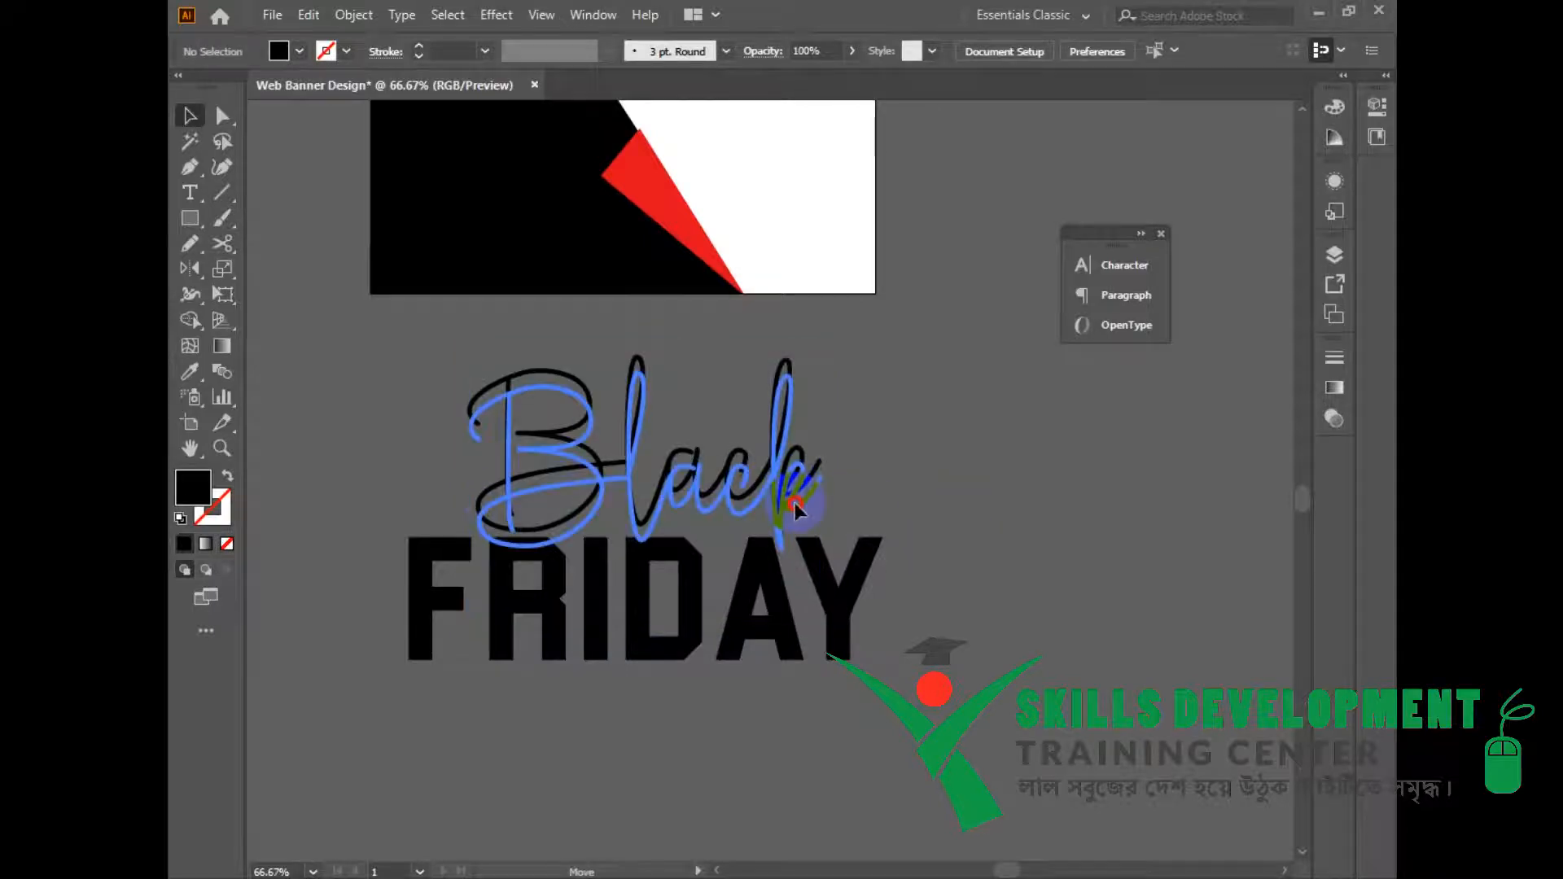
left_click_drag(794, 500, 795, 507)
Step: Convert the "Black" text to outlines and ungroup its letters
right_click(753, 485)
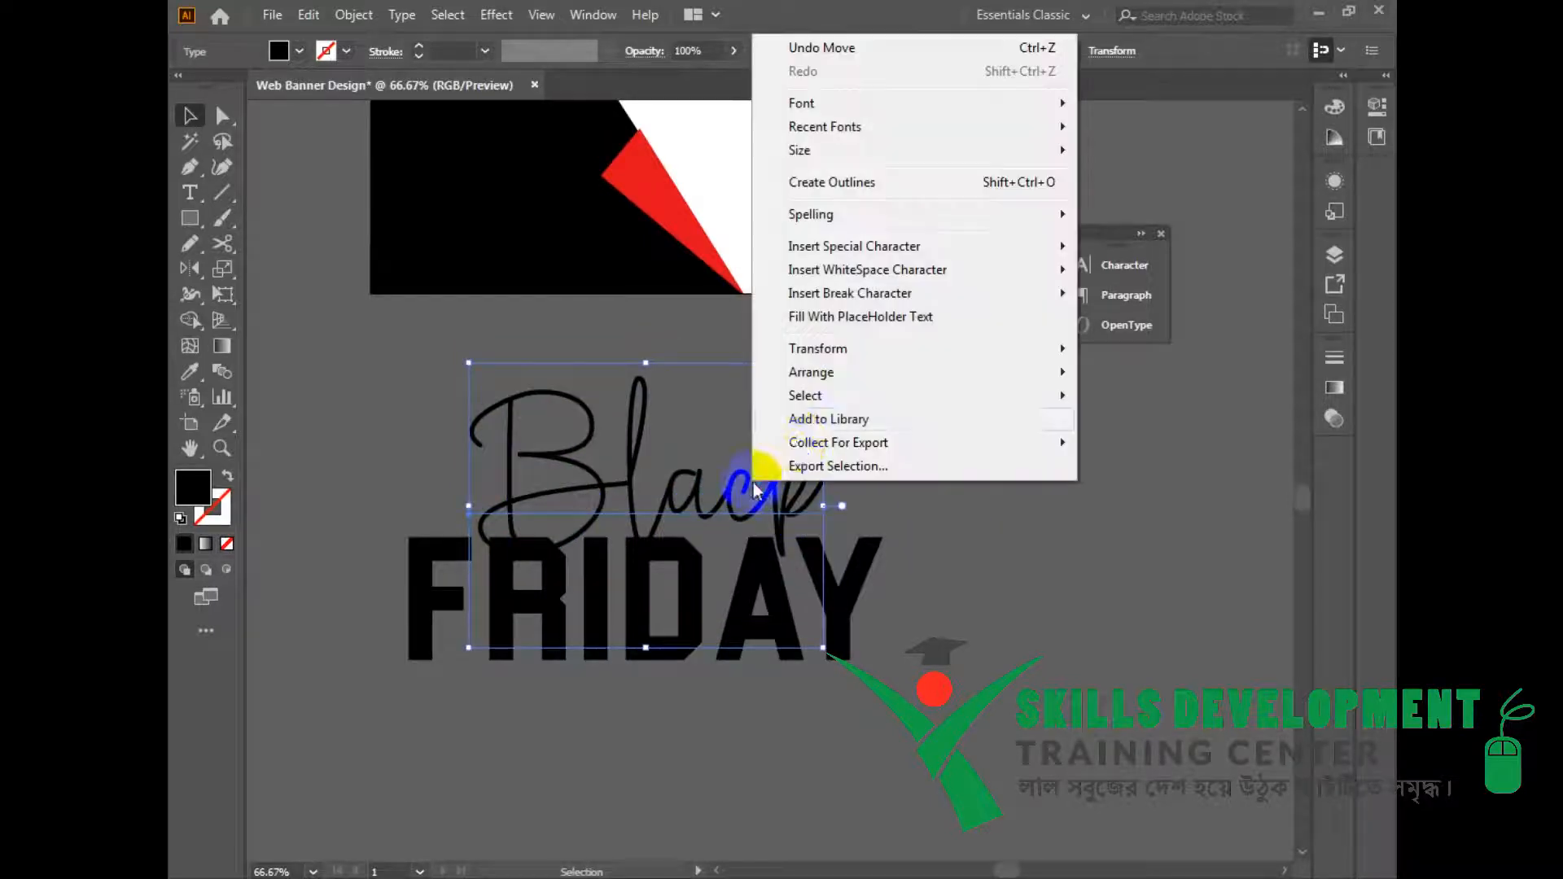
left_click(876, 183)
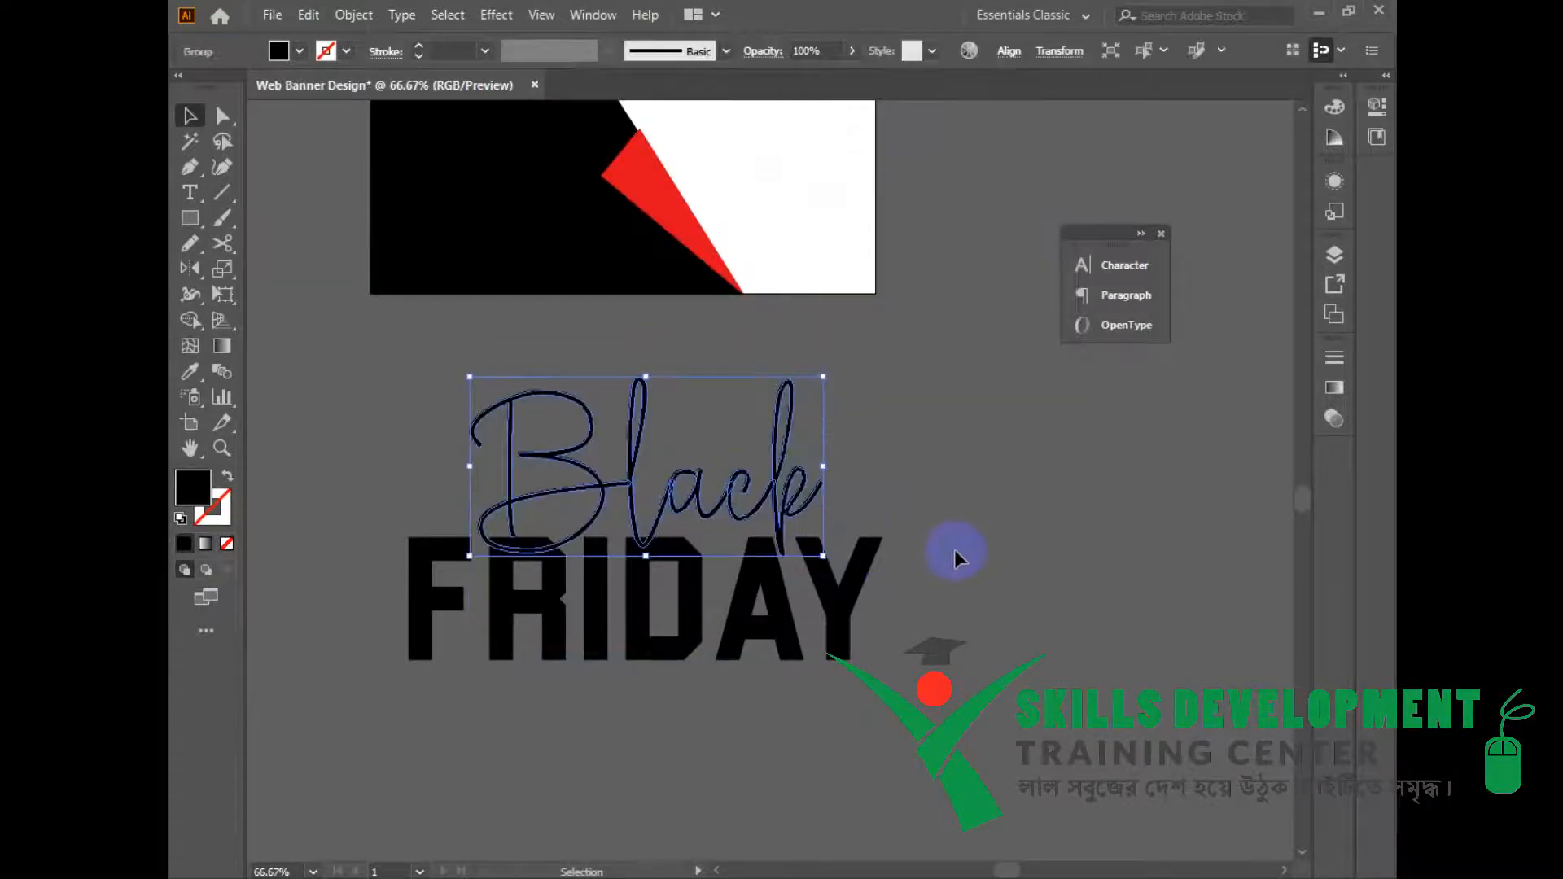
right_click(603, 402)
left_click(717, 595)
Step: Offset the path of the letter B in "Black" by 10 px with miter joins and a miter limit of 4
left_click(530, 418)
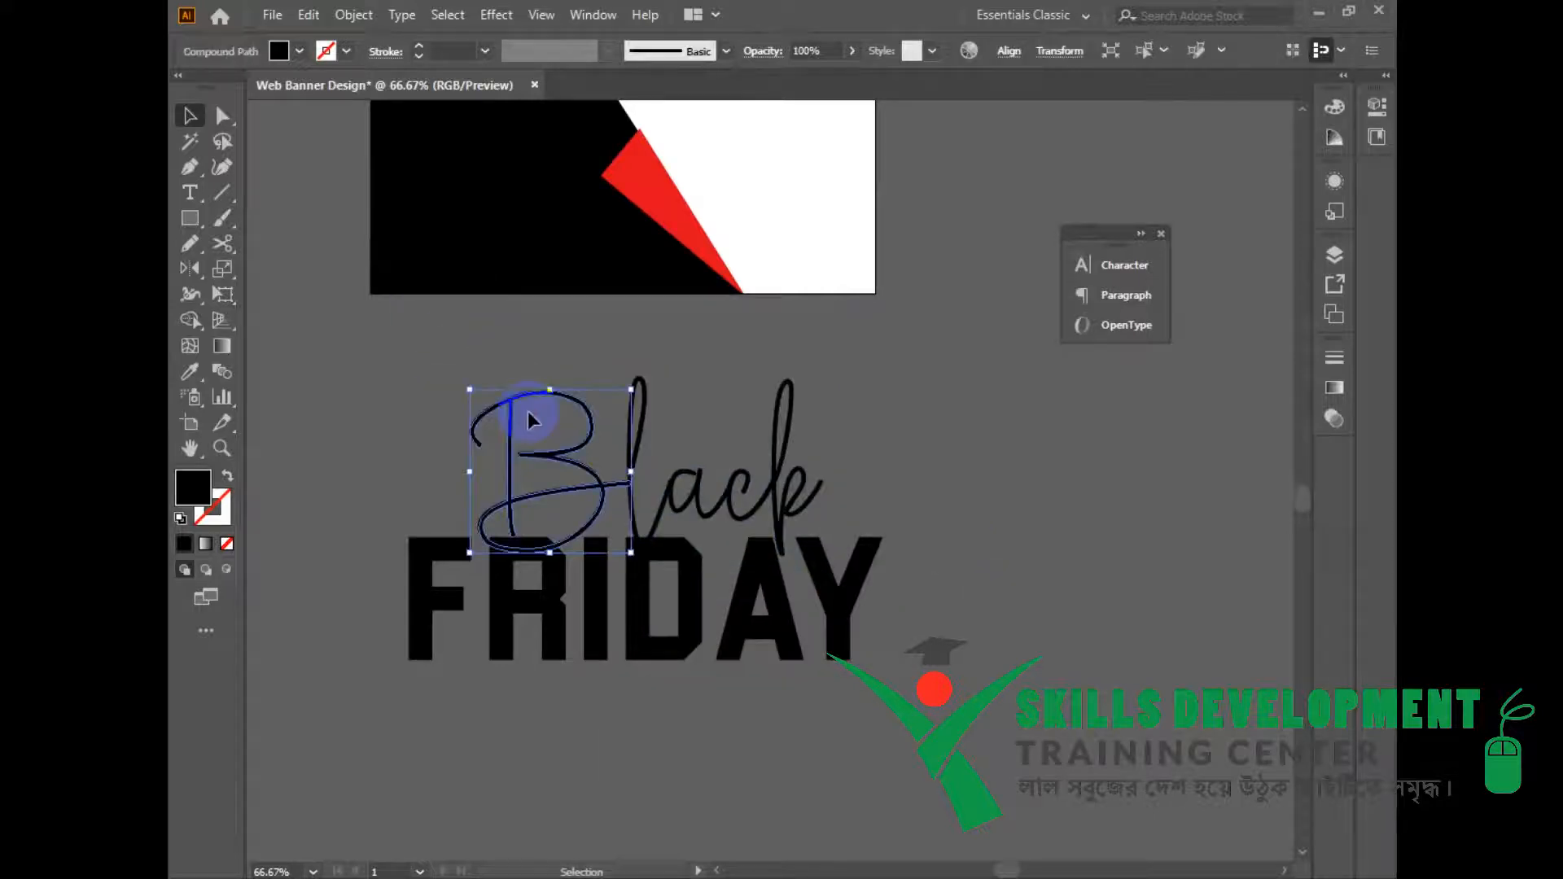
left_click(355, 15)
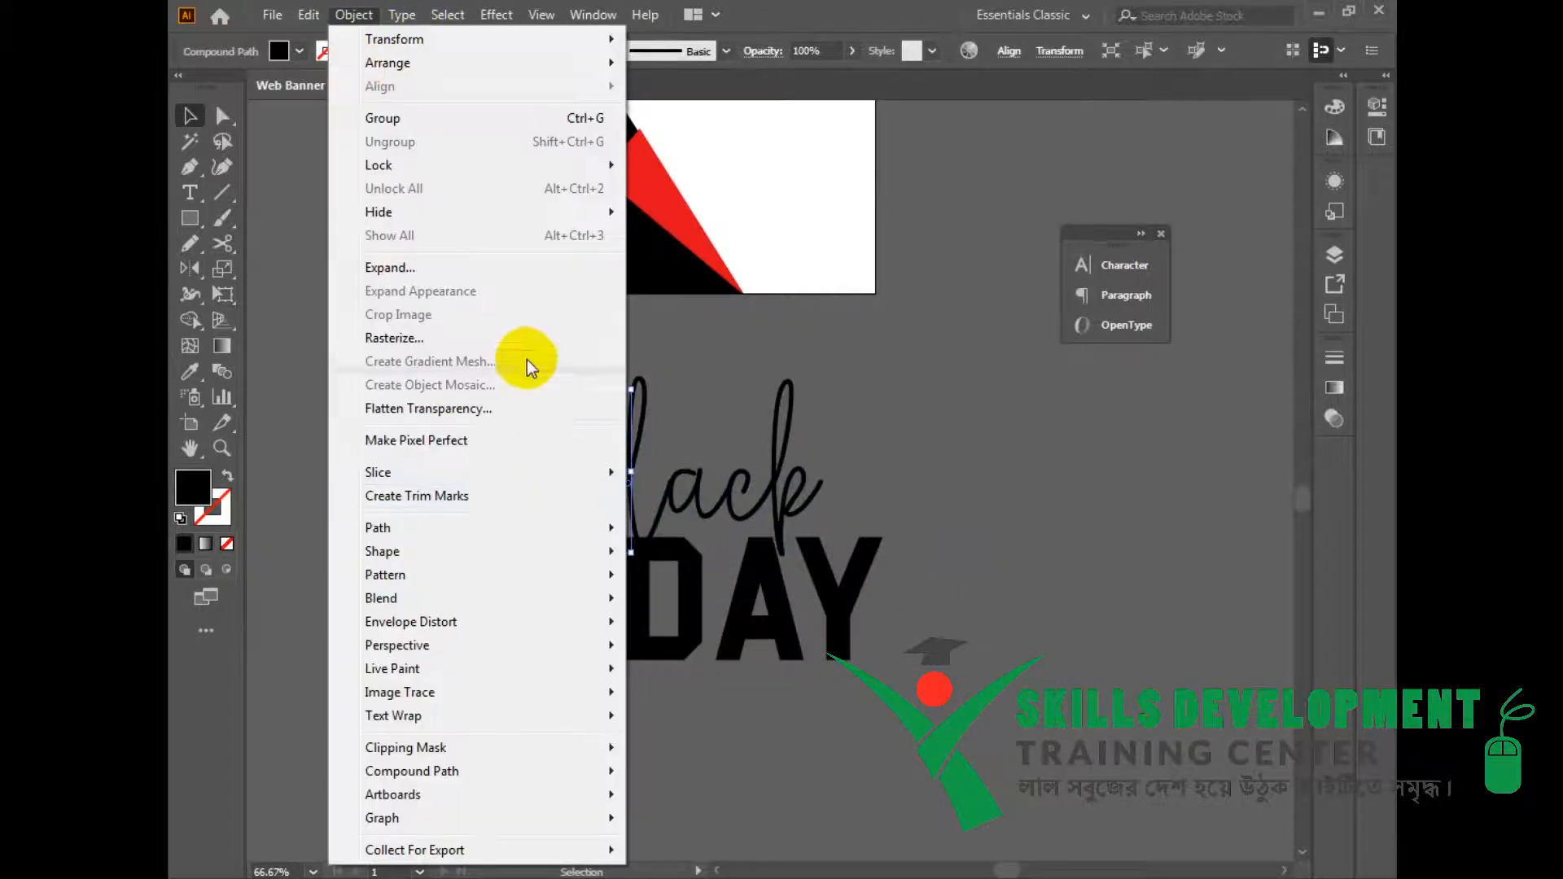
mouse_move(540, 526)
left_click(745, 611)
left_click(824, 611)
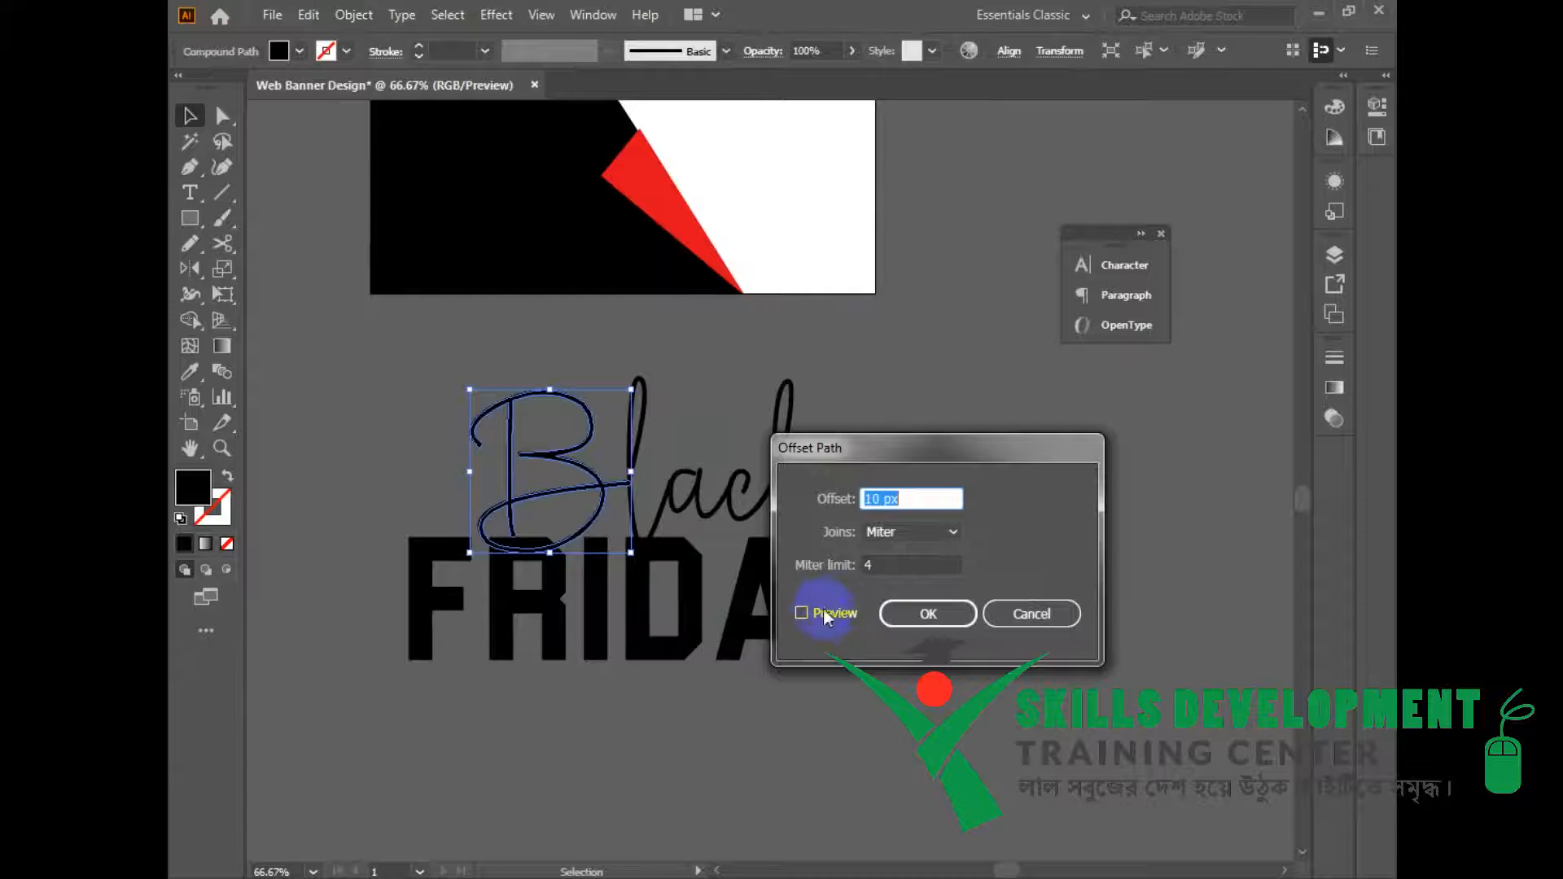
left_click(894, 617)
Step: Ungroup the outlined letters of "FRIDAY"
left_click(543, 621, "shift")
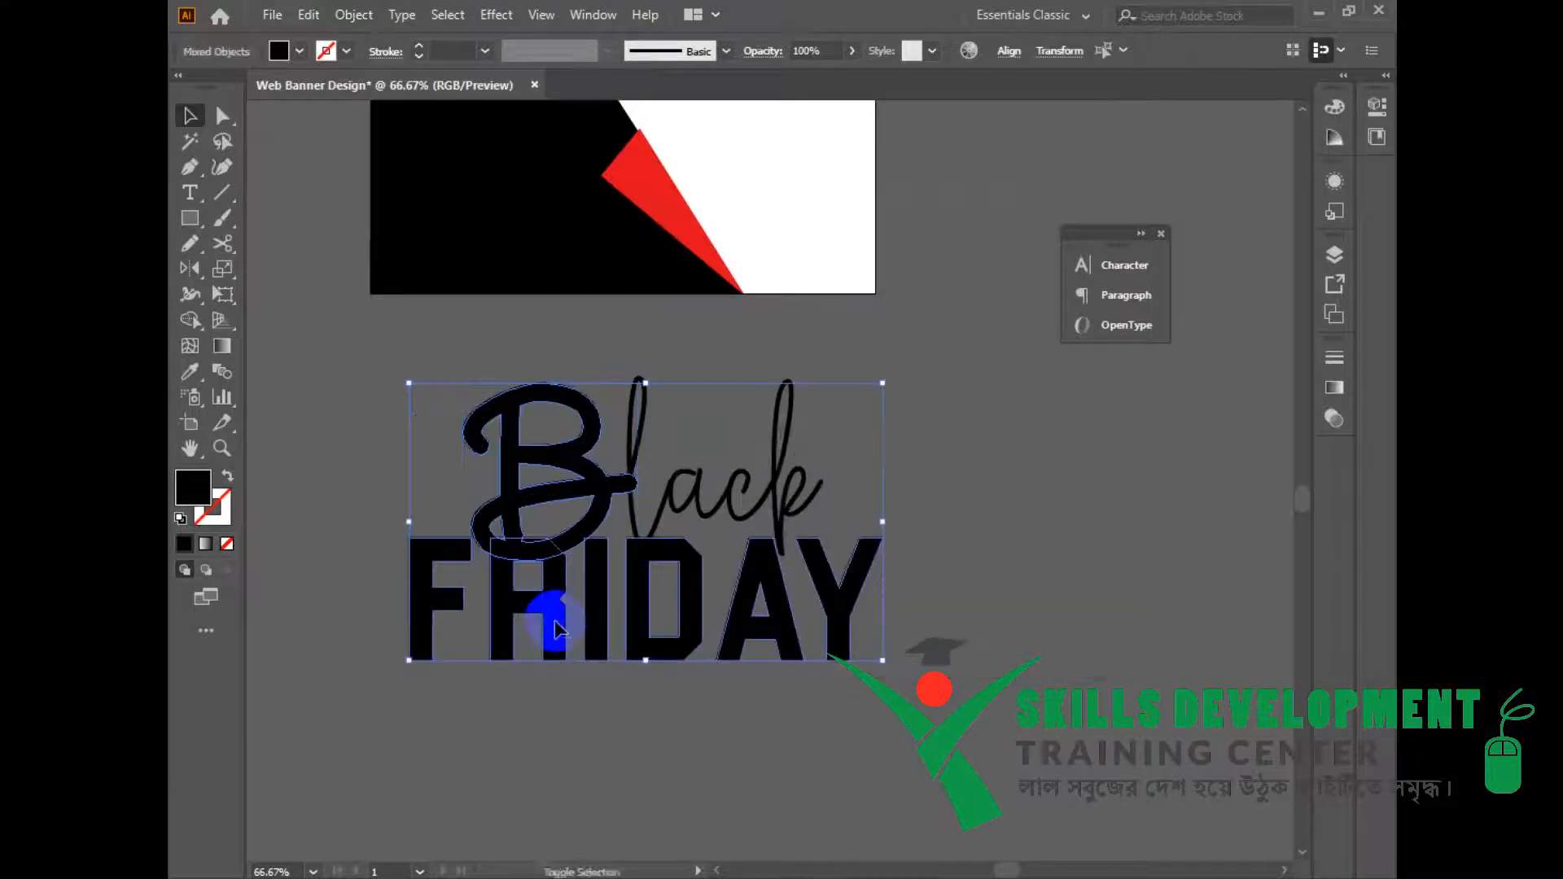
right_click(562, 618)
left_click(671, 435)
left_click(663, 654)
right_click(581, 598)
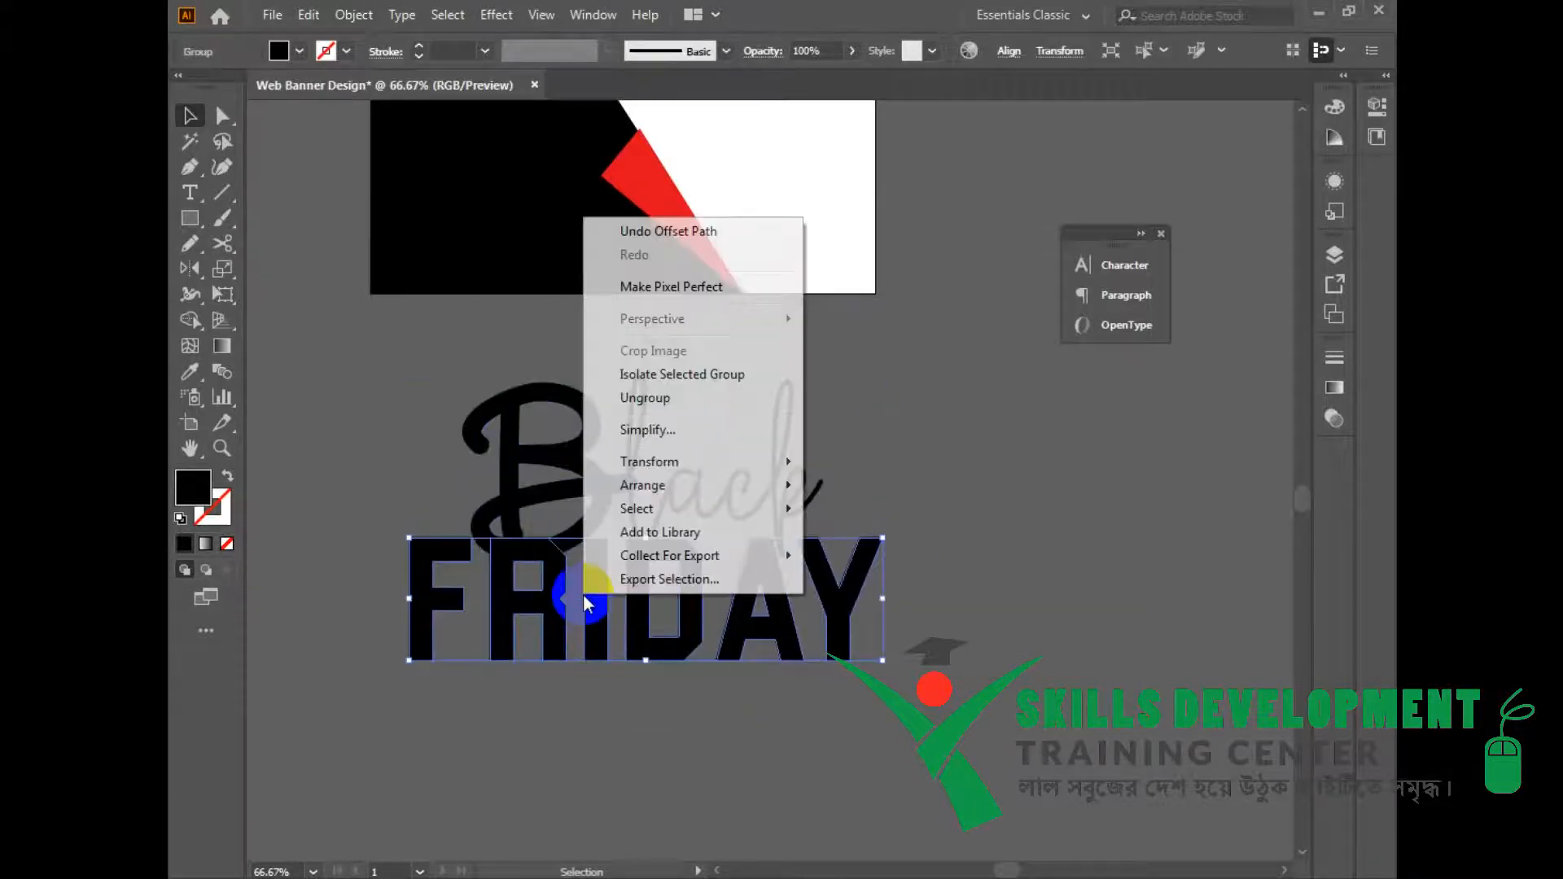
left_click(677, 406)
Step: Divide the overlapping offset B shape and the letter R of "FRIDAY" using the Pathfinder Divide operation
left_click(559, 576)
left_click(478, 445)
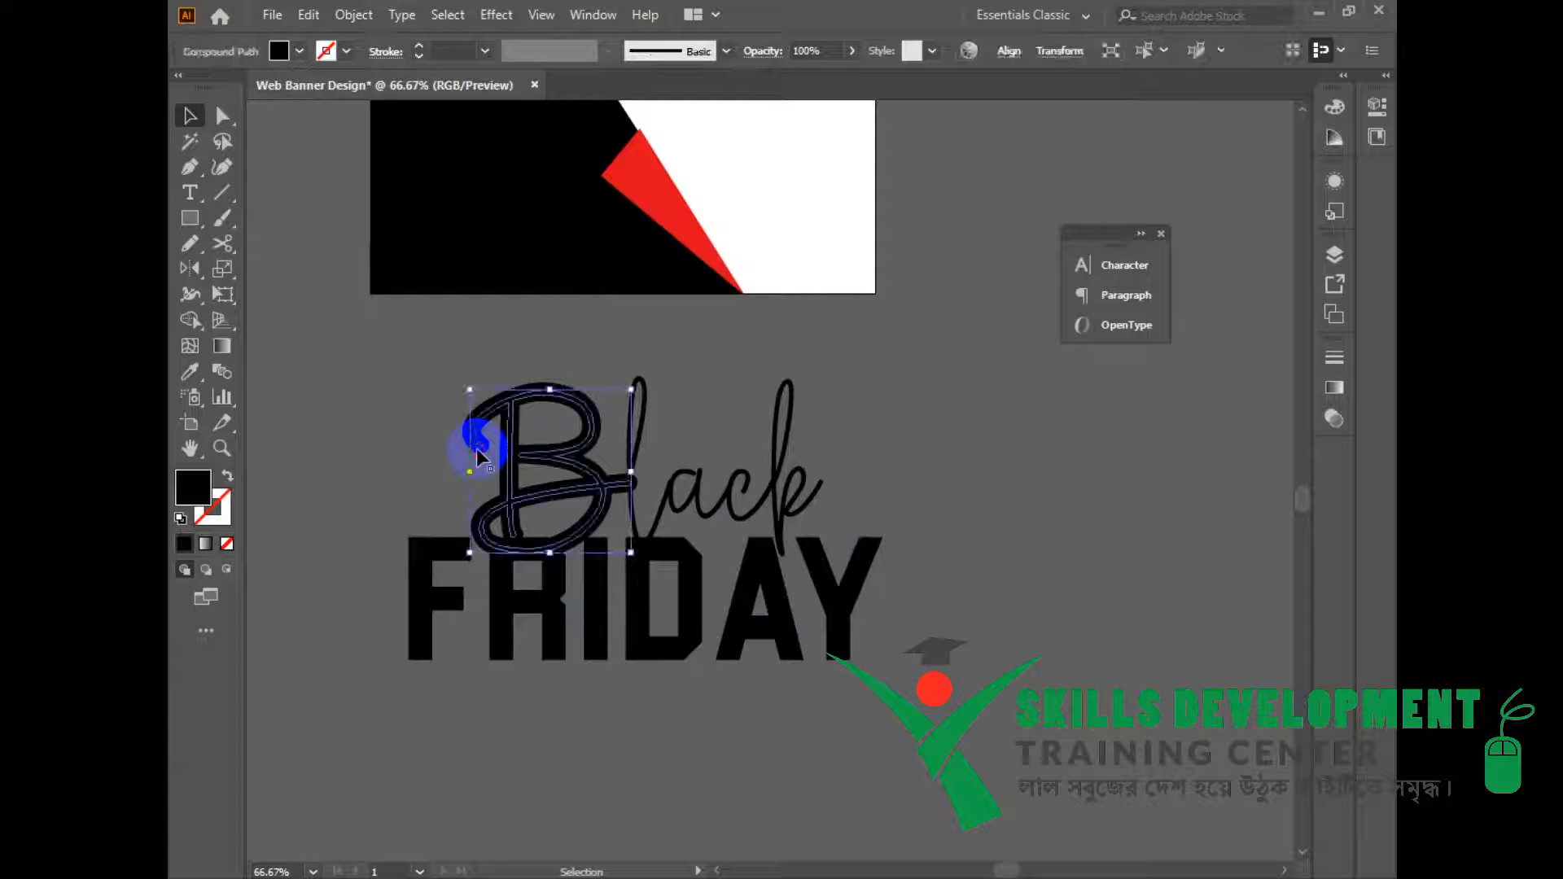
left_click(565, 631, "shift")
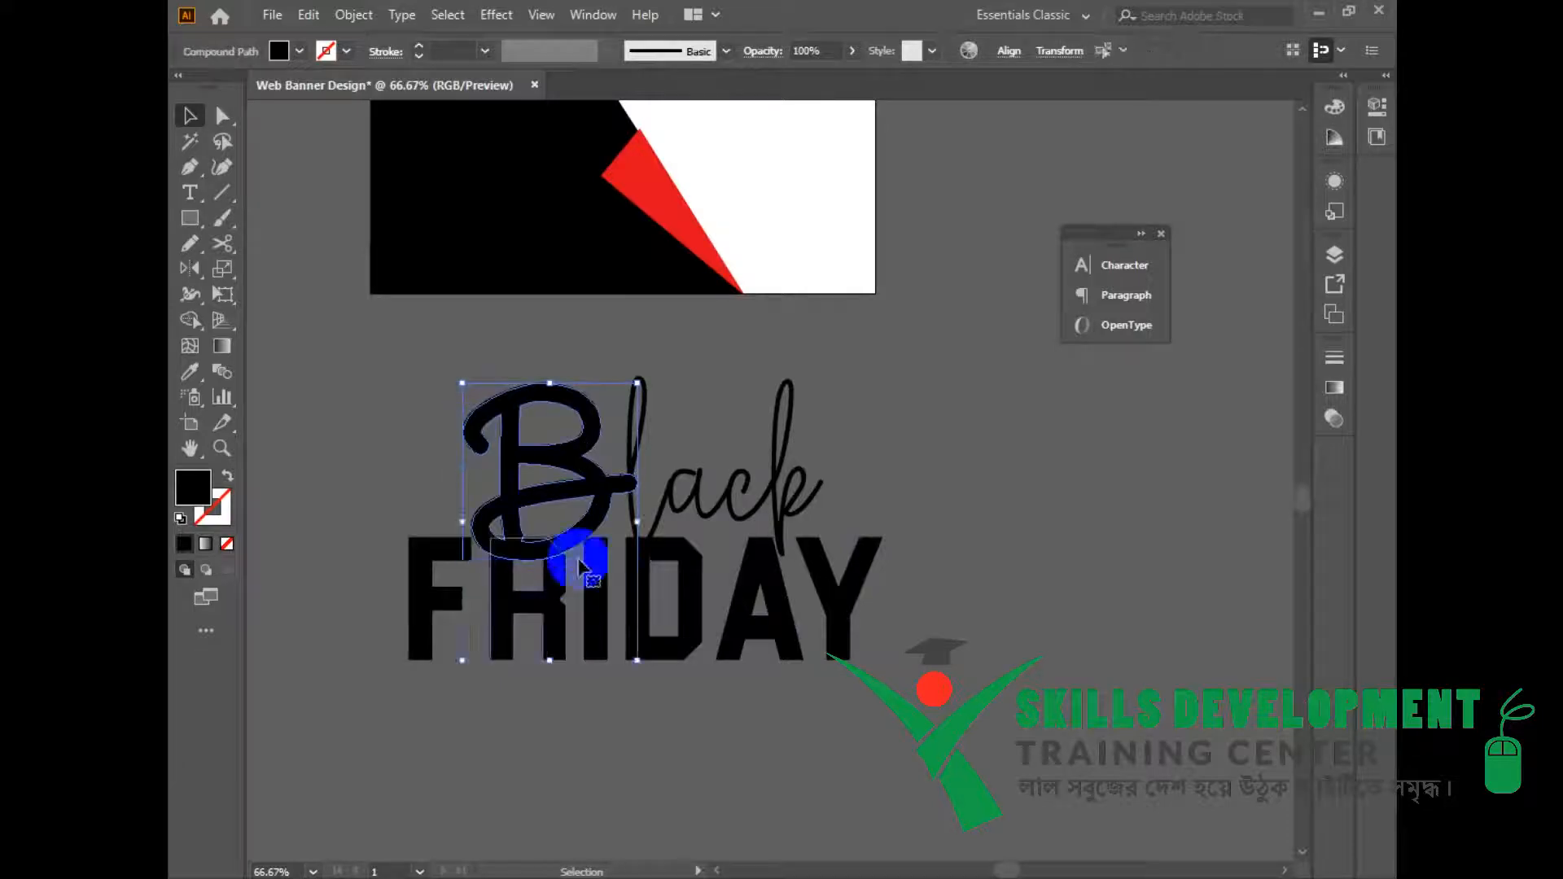
left_click(352, 14)
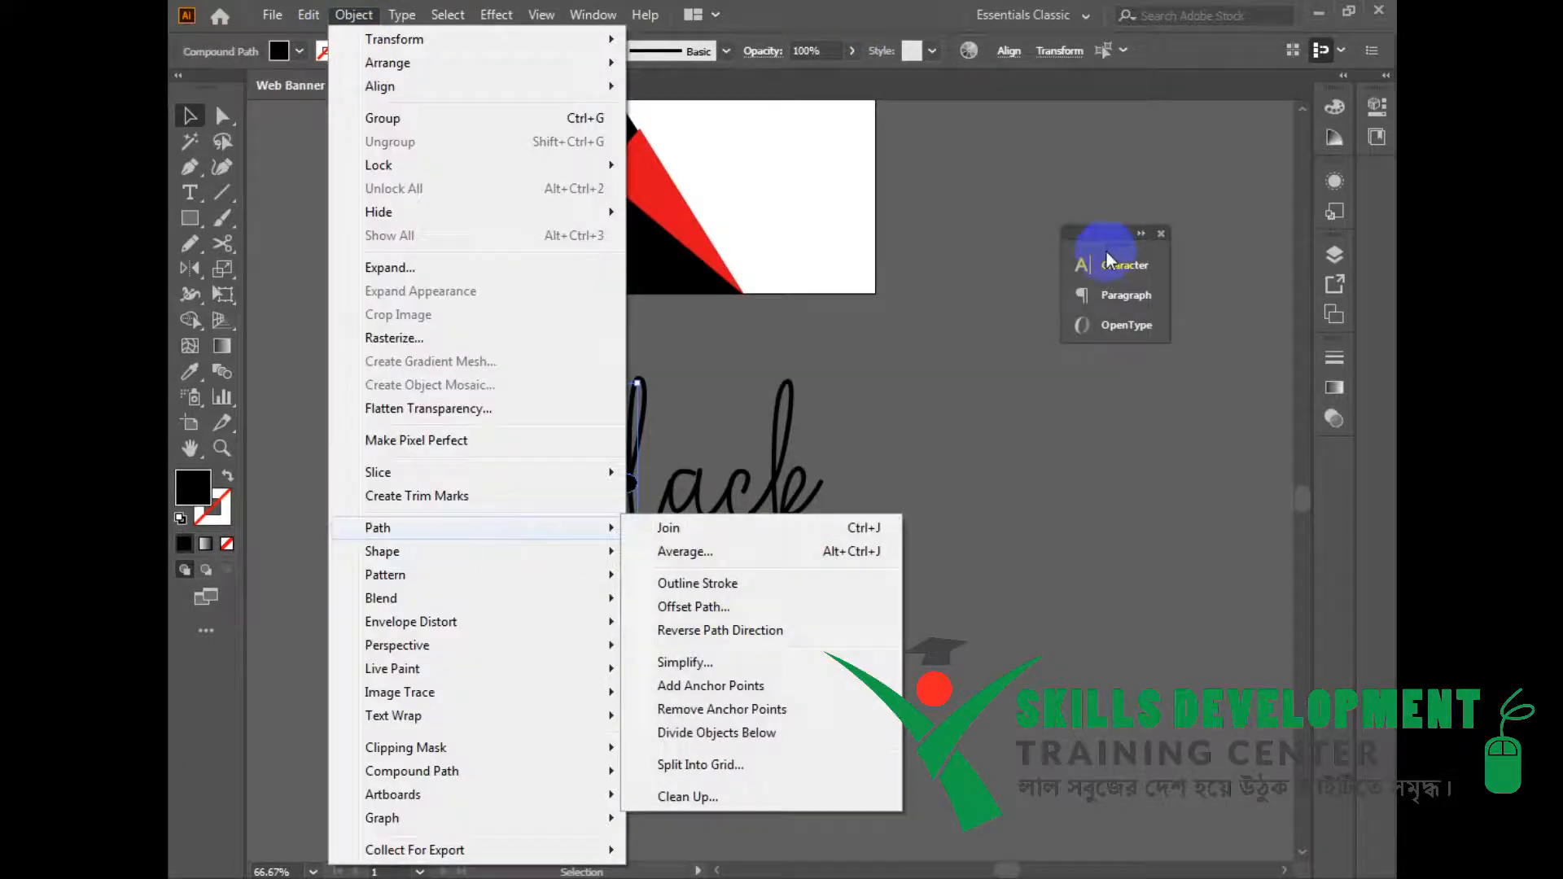
left_click(812, 10)
left_click(592, 16)
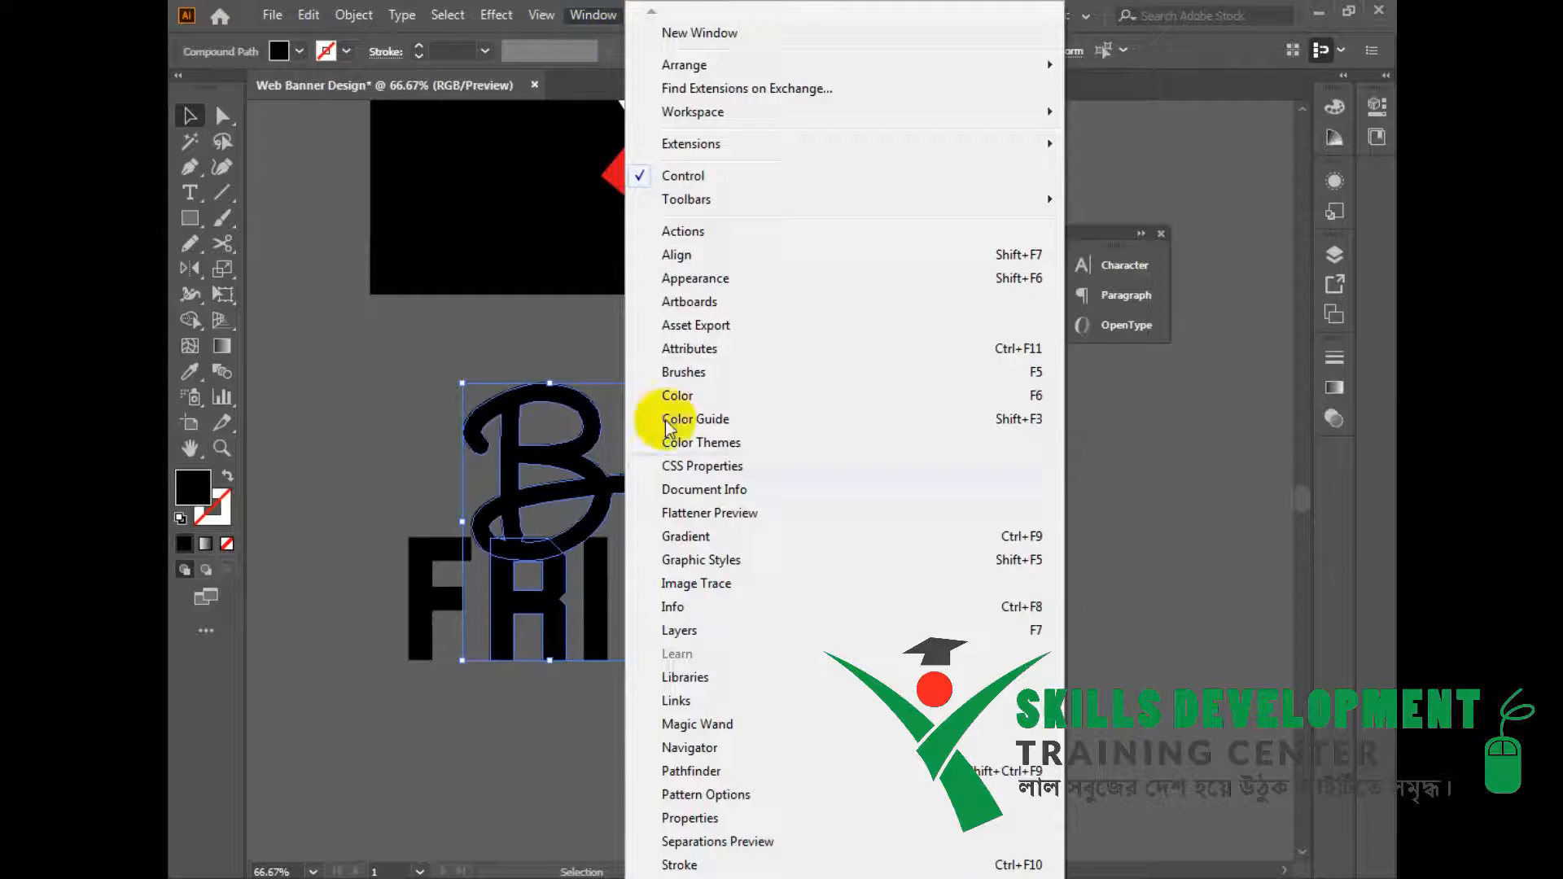
left_click(727, 777)
left_click(1086, 245)
Step: Ungroup the divided pieces and delete the offset B pieces lying outside the letter R
right_click(535, 445)
left_click(592, 630)
left_click(589, 775)
left_click(481, 538)
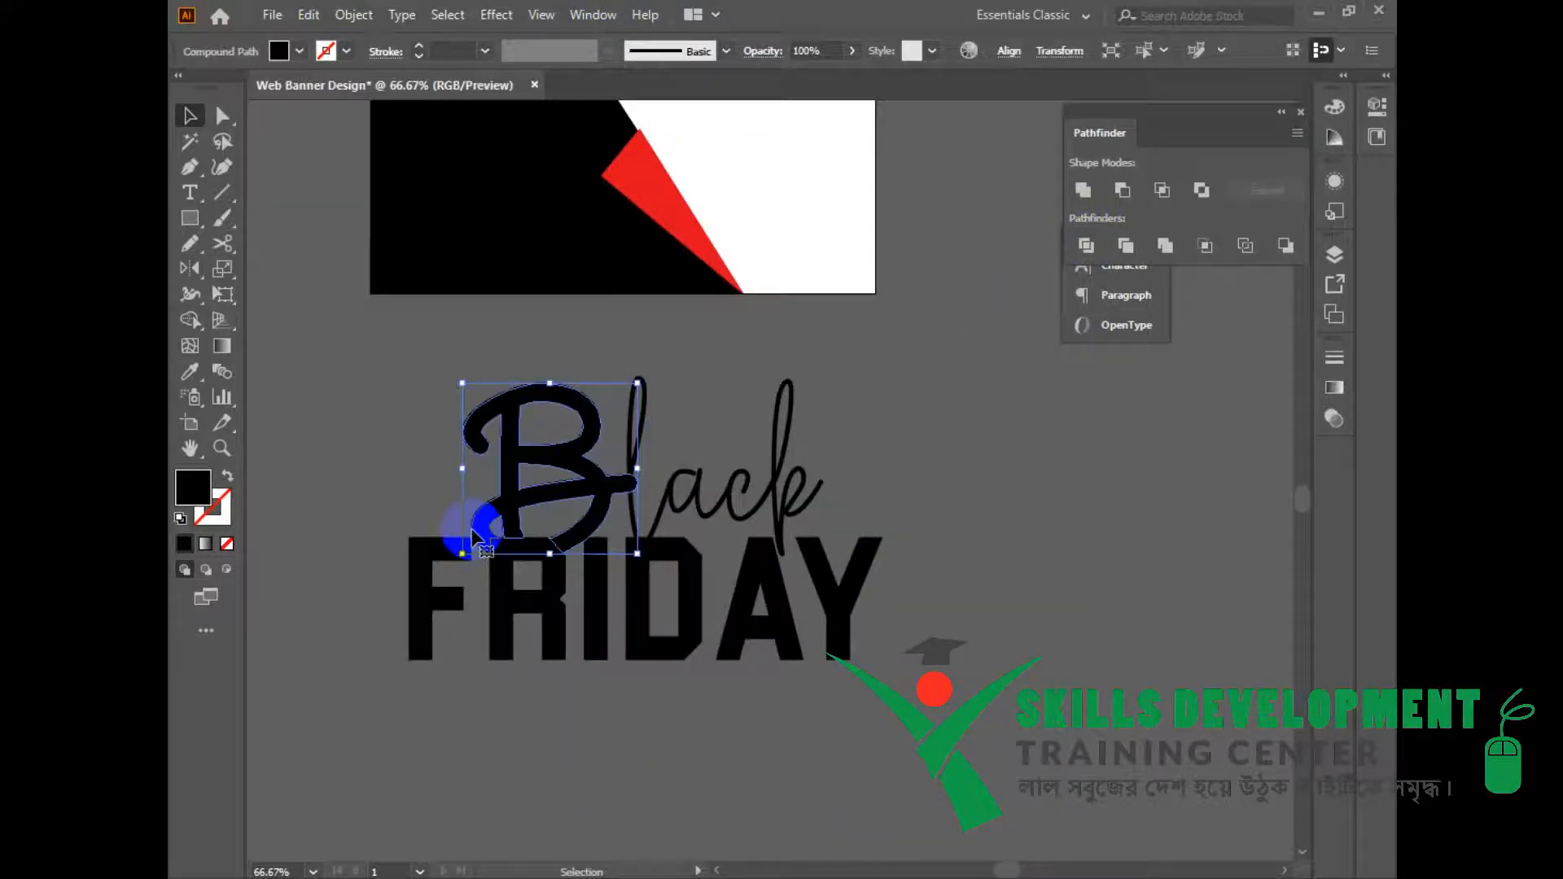
key("Delete")
left_click(544, 554)
left_click(609, 702)
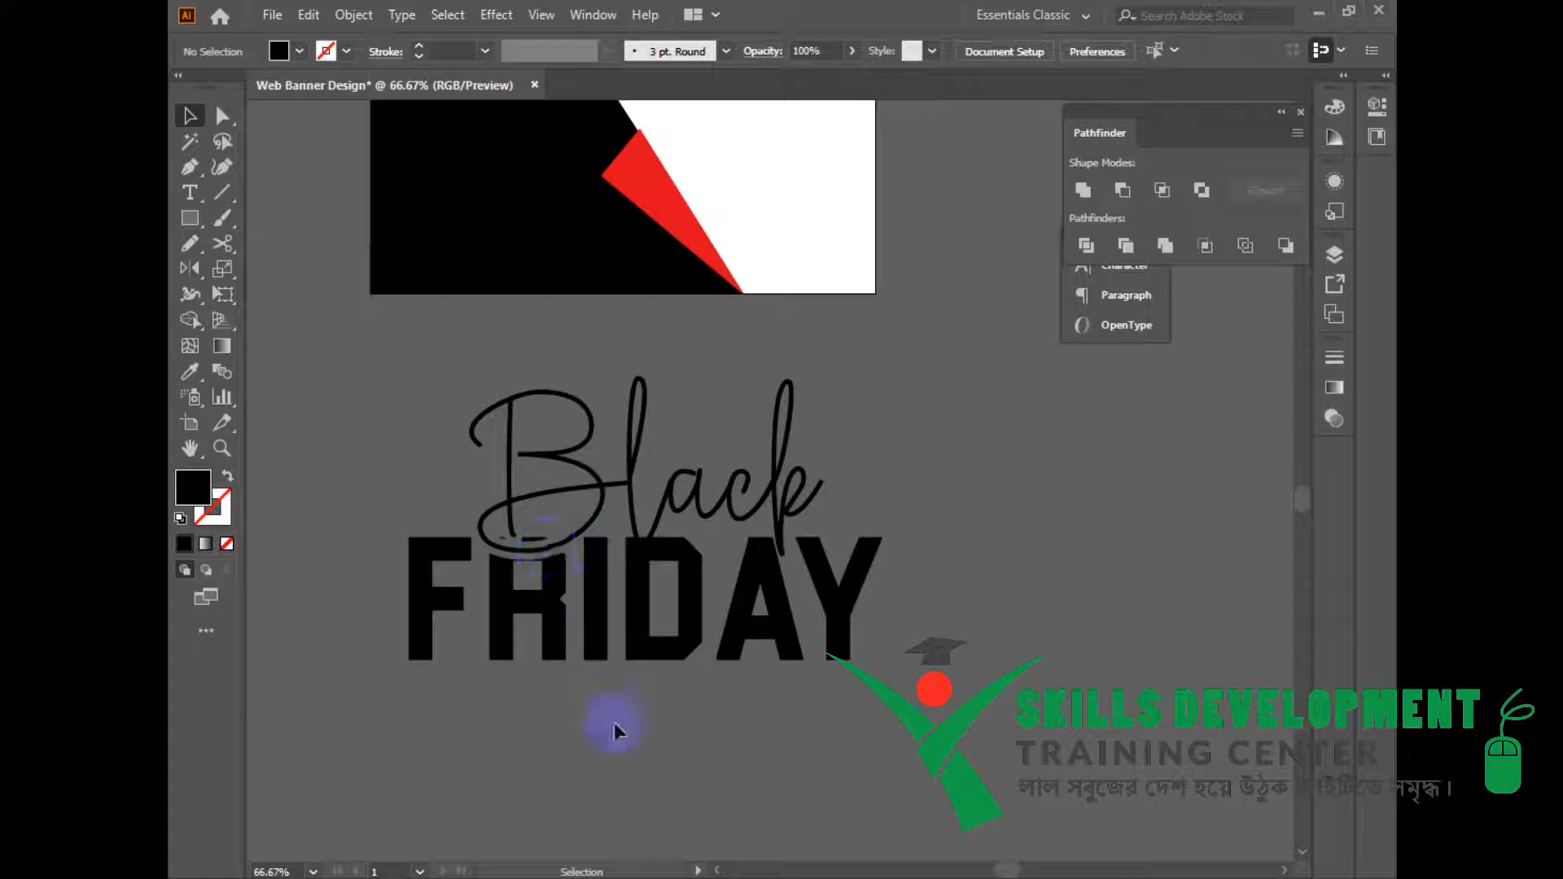
Step: Delete the remaining divided pieces where the B crosses the R, leaving a gap beneath the B's curve
left_click(544, 622)
key("ctrl+z")
left_click(767, 759)
left_click(547, 562)
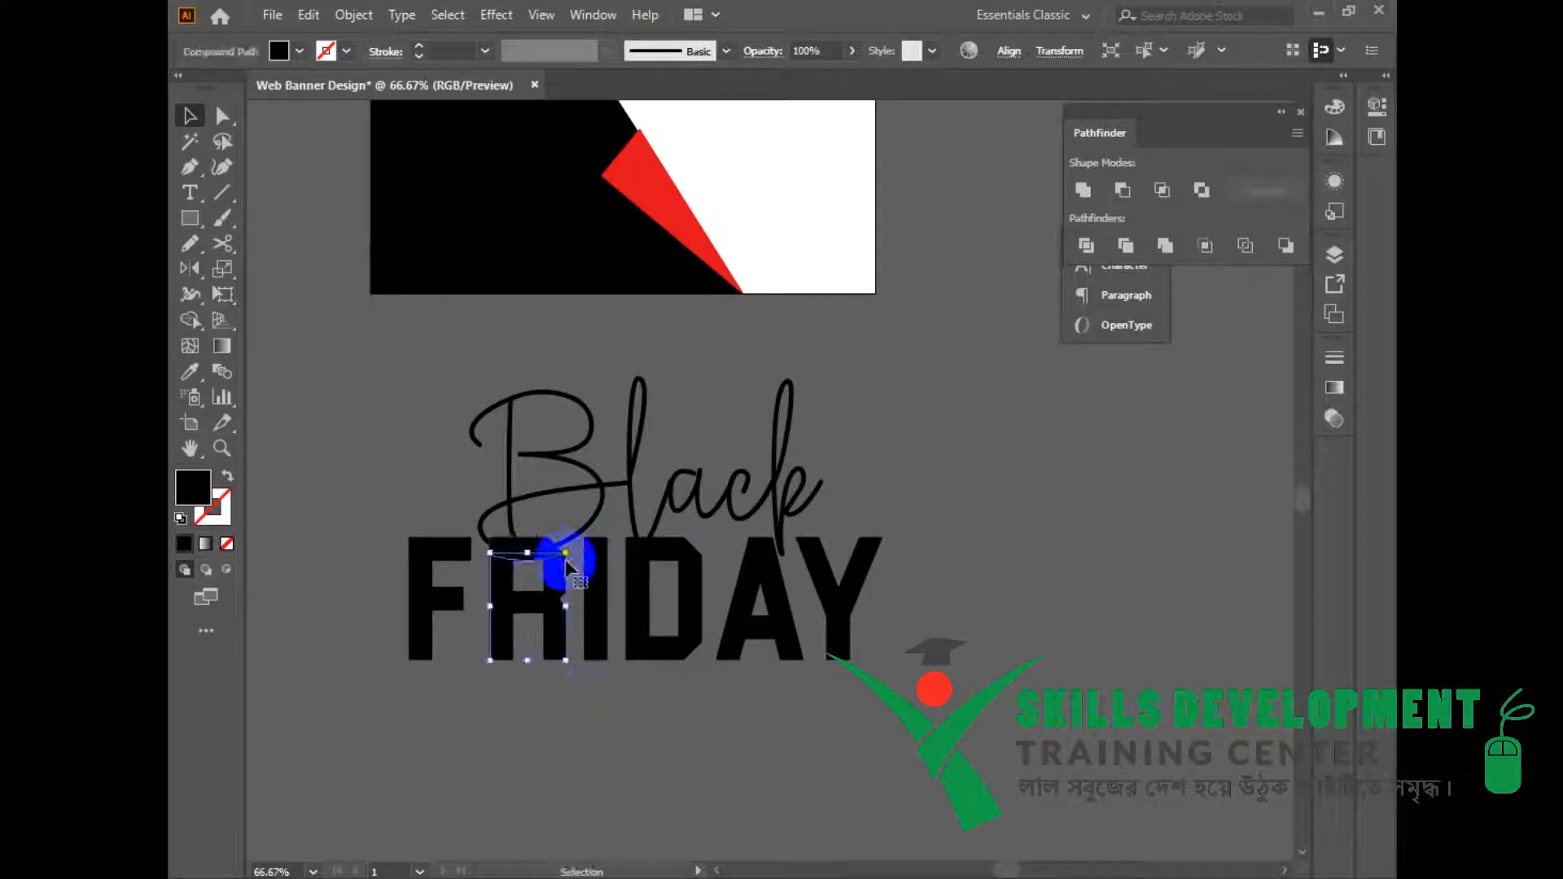
left_click(552, 544)
key("Delete")
left_click_drag(772, 761, 881, 616)
left_click(647, 394)
key("Delete")
left_click(610, 396)
key("Delete")
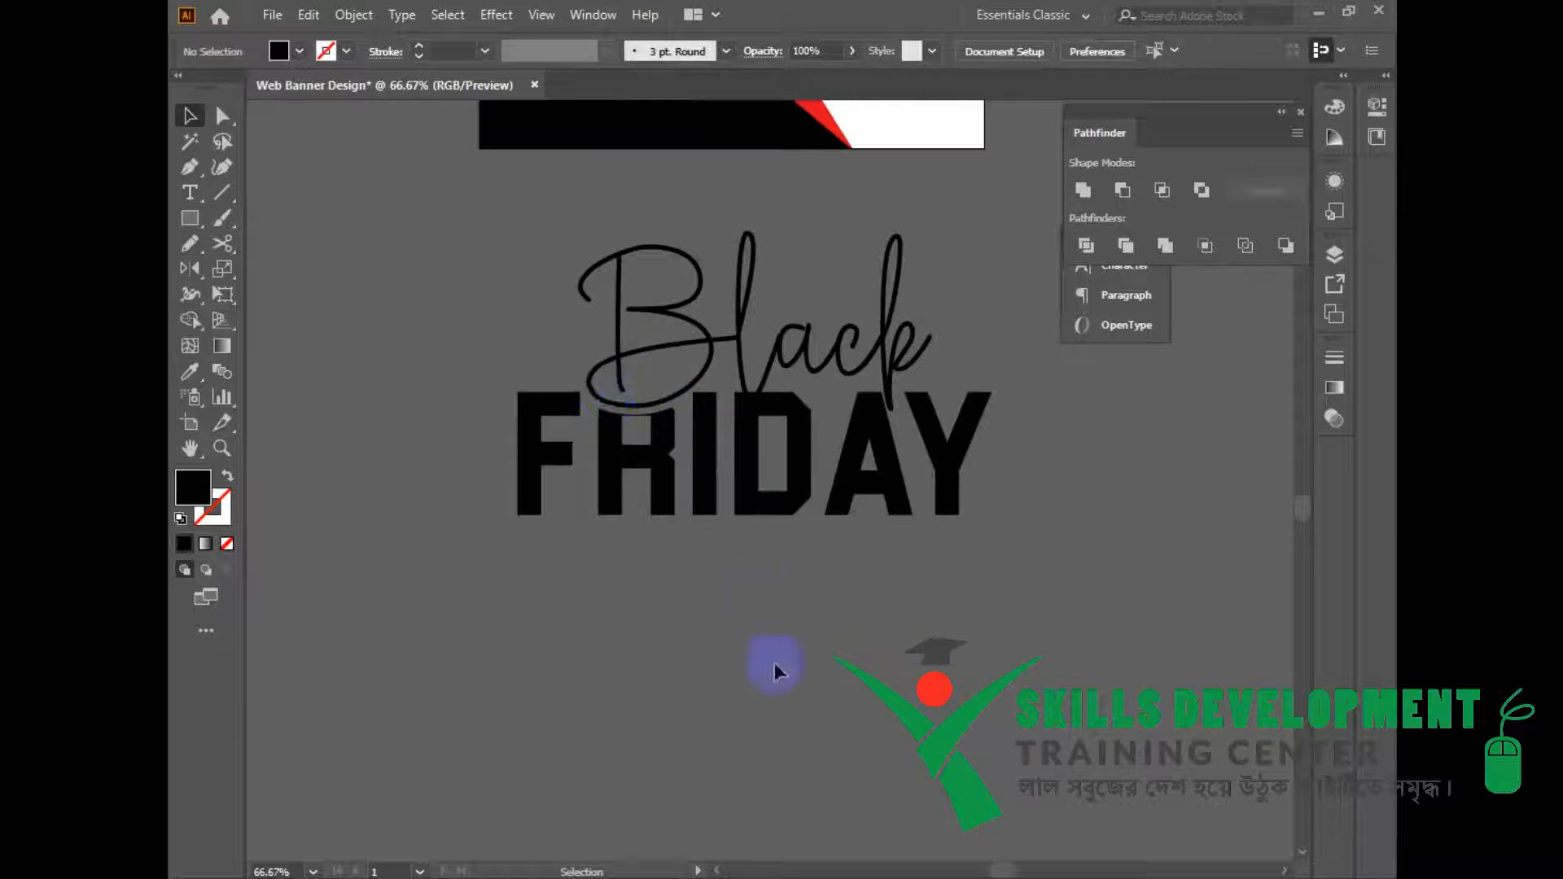
Step: Clear leftover unfilled paths around the B and group the letters of "FRIDAY"
left_click(799, 418)
left_click_drag(837, 674, 836, 692)
left_click(712, 307)
left_click_drag(861, 527, 982, 416)
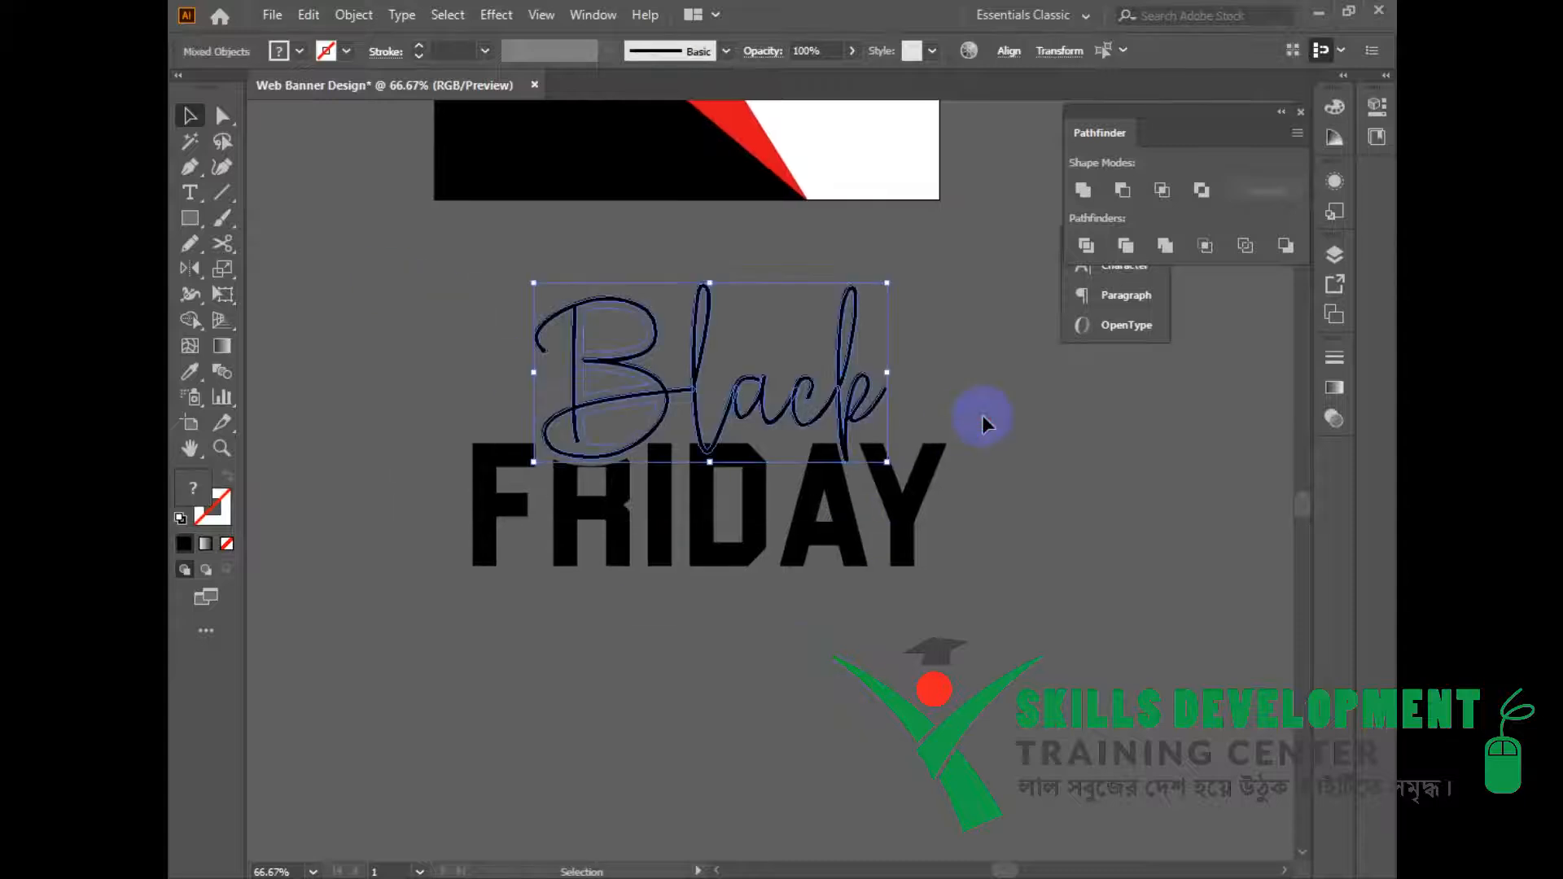
left_click(789, 580)
left_click(652, 413)
left_click(627, 358)
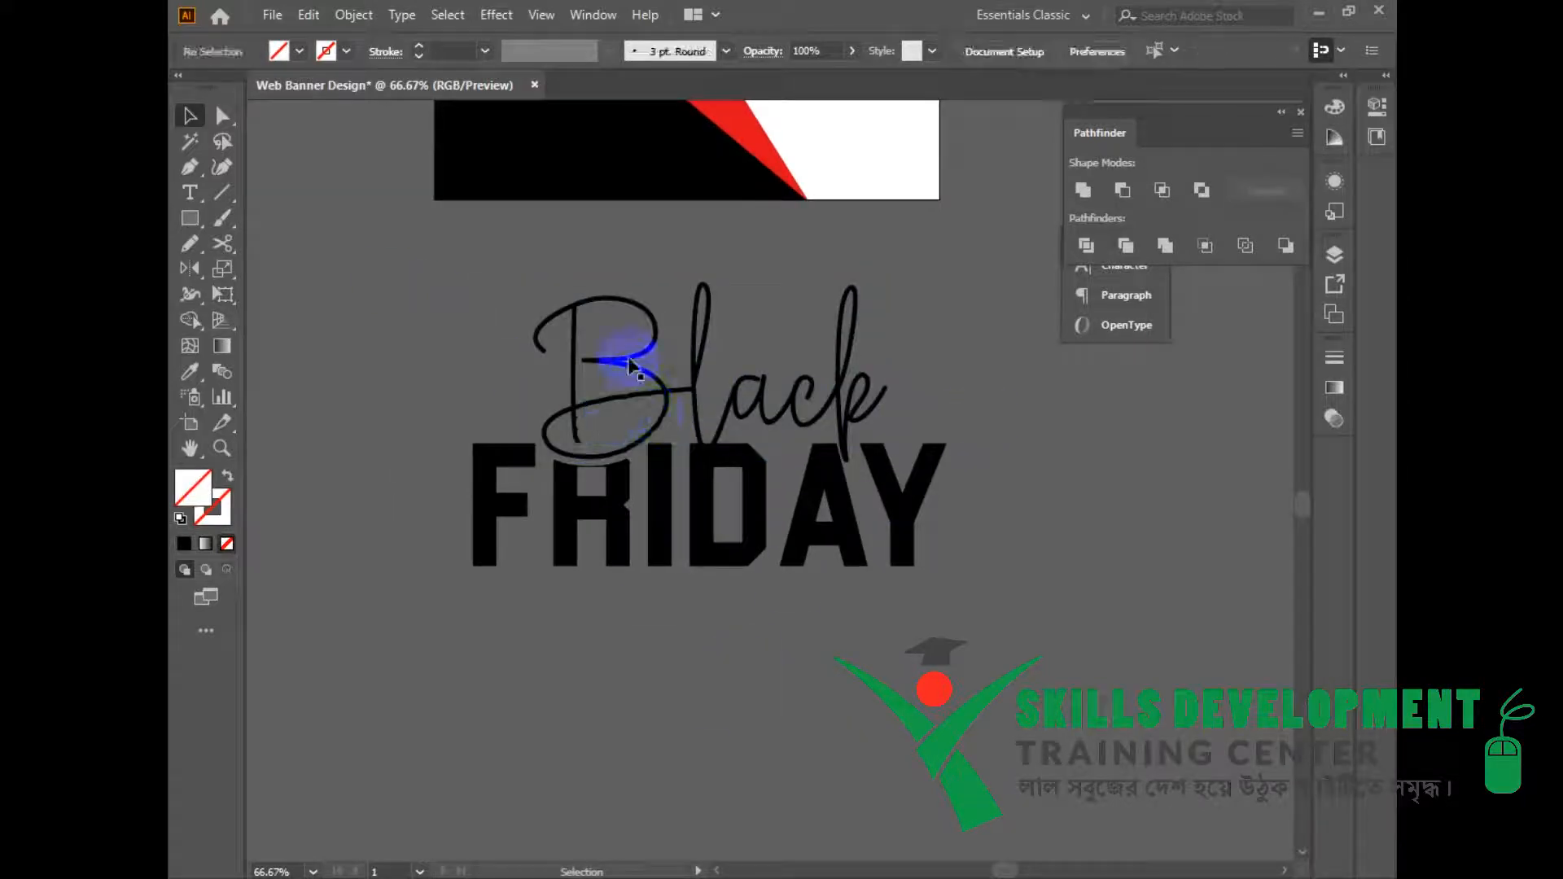
left_click(600, 524)
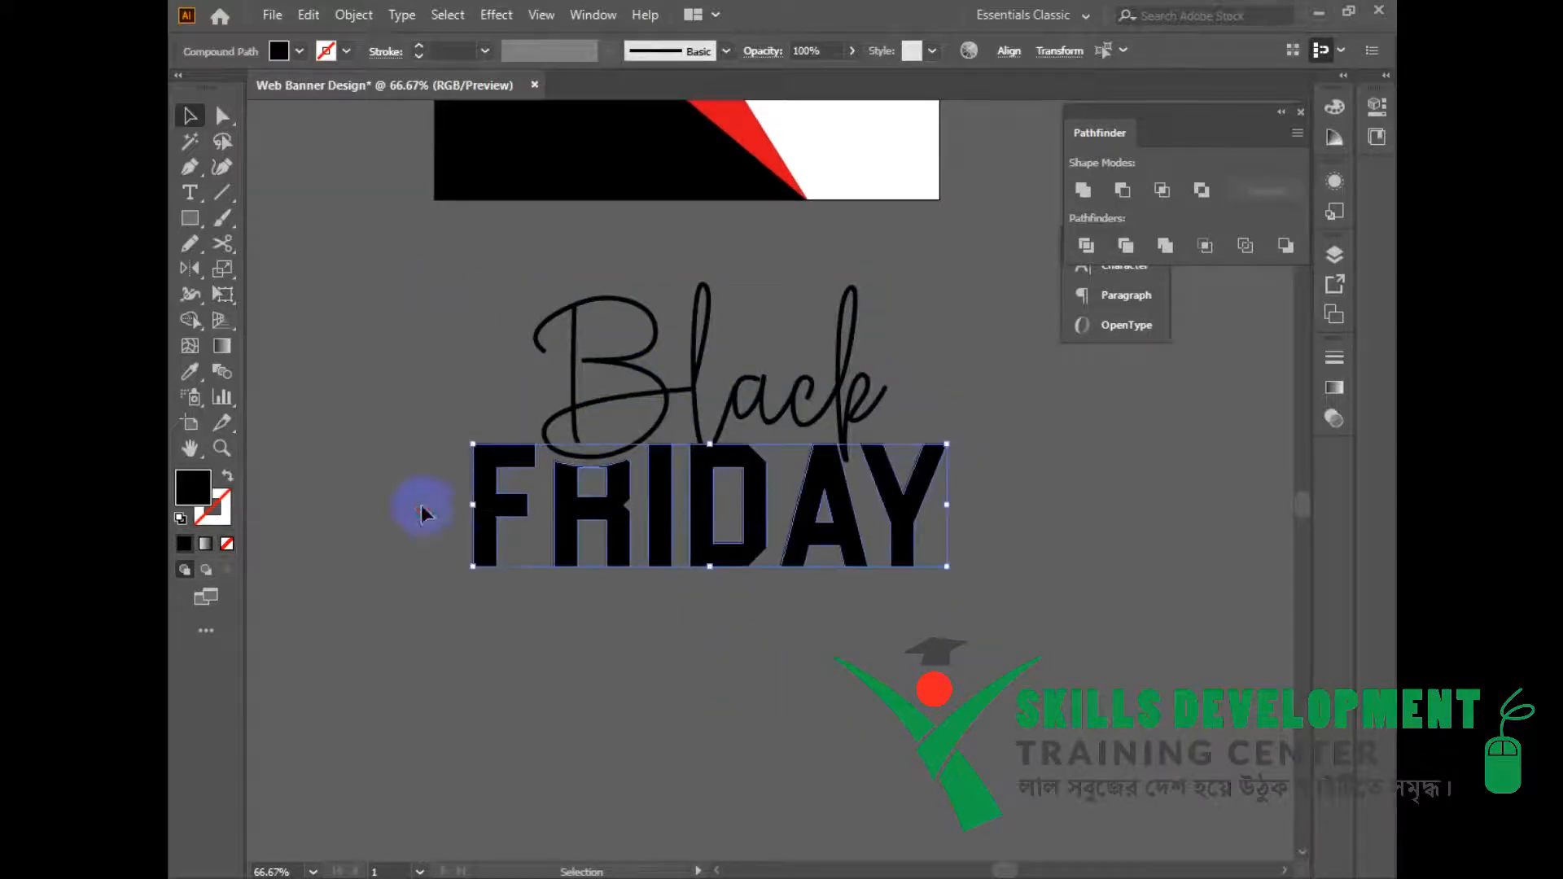
left_click_drag(950, 381, 978, 399)
key("ctrl+g")
Step: Ungroup the remaining divided pieces in "Black" and delete the unfilled paths inside the B
right_click(642, 325)
left_click(710, 511)
left_click(629, 381)
left_click(617, 315)
key("Delete")
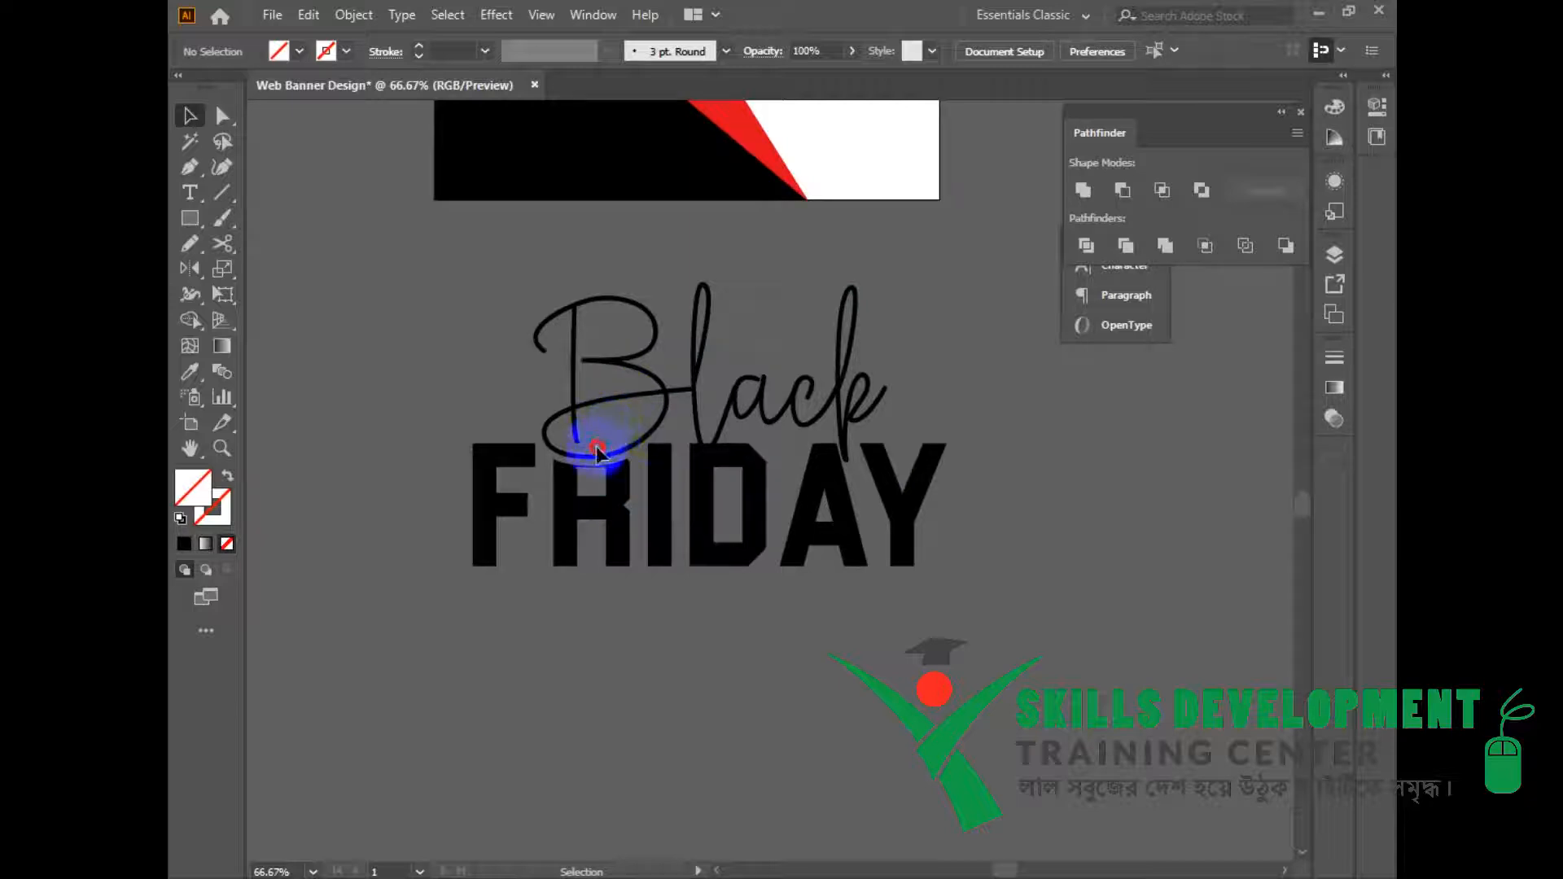
Step: Select the "Black" and "FRIDAY" lettering together and group it as one title
left_click_drag(514, 291, 941, 413)
left_click(596, 333)
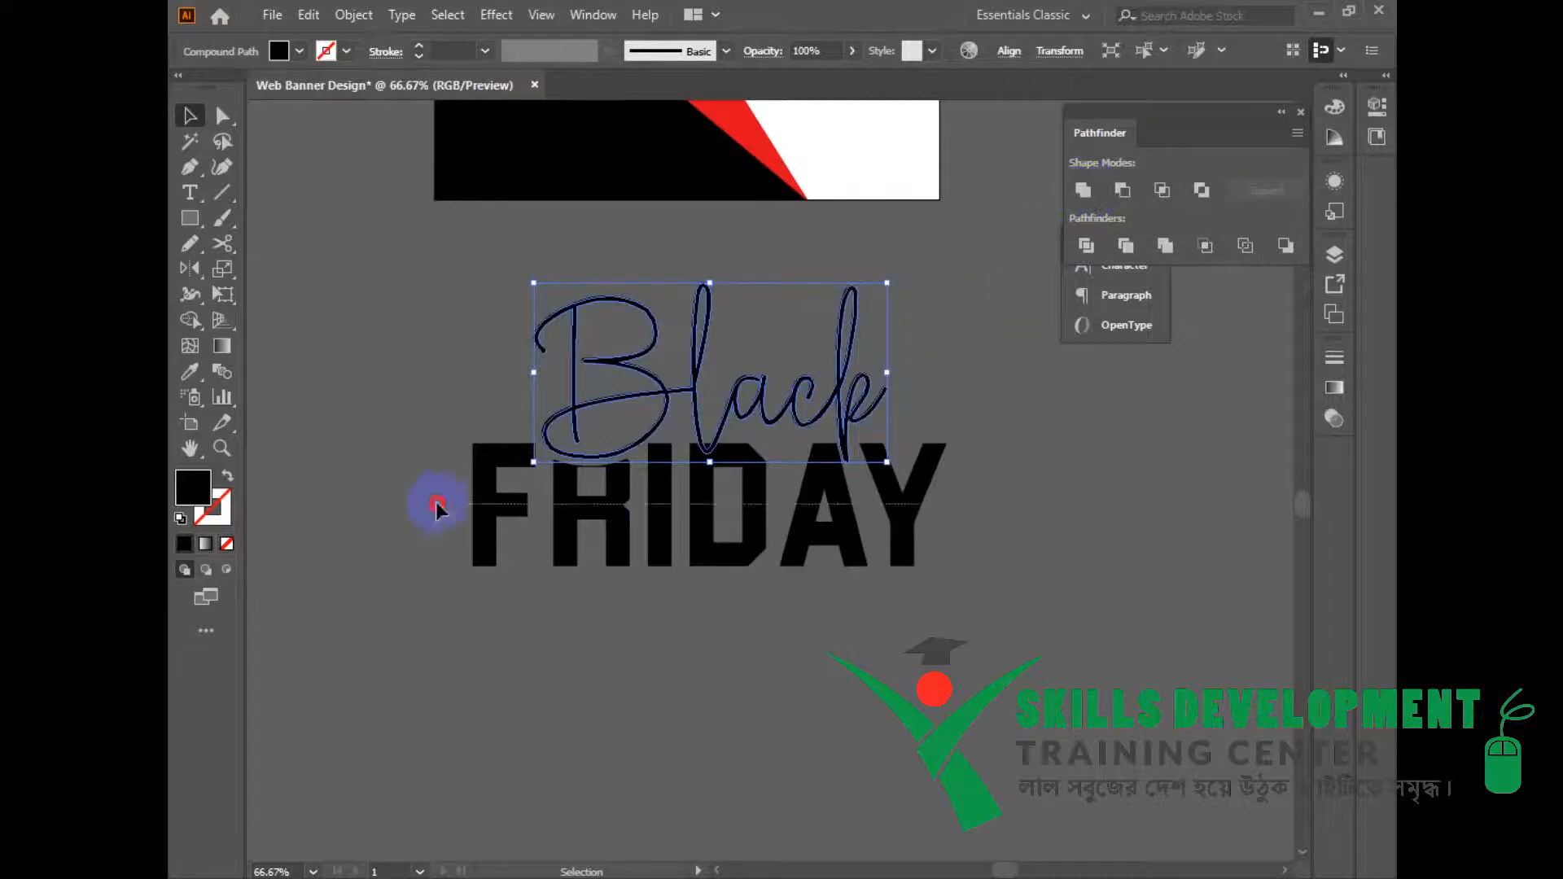
left_click_drag(438, 504, 438, 504)
left_click_drag(553, 324, 906, 397)
key("ctrl+z")
left_click_drag(413, 238, 991, 597)
key("ctrl+g")
Step: Scale the grouped title down and place it on the black area of the banner
left_click_drag(876, 388, 921, 496)
left_click_drag(992, 675, 866, 601)
left_click_drag(847, 481, 1044, 642)
left_click_drag(1002, 727, 869, 414)
left_click_drag(913, 461, 804, 452)
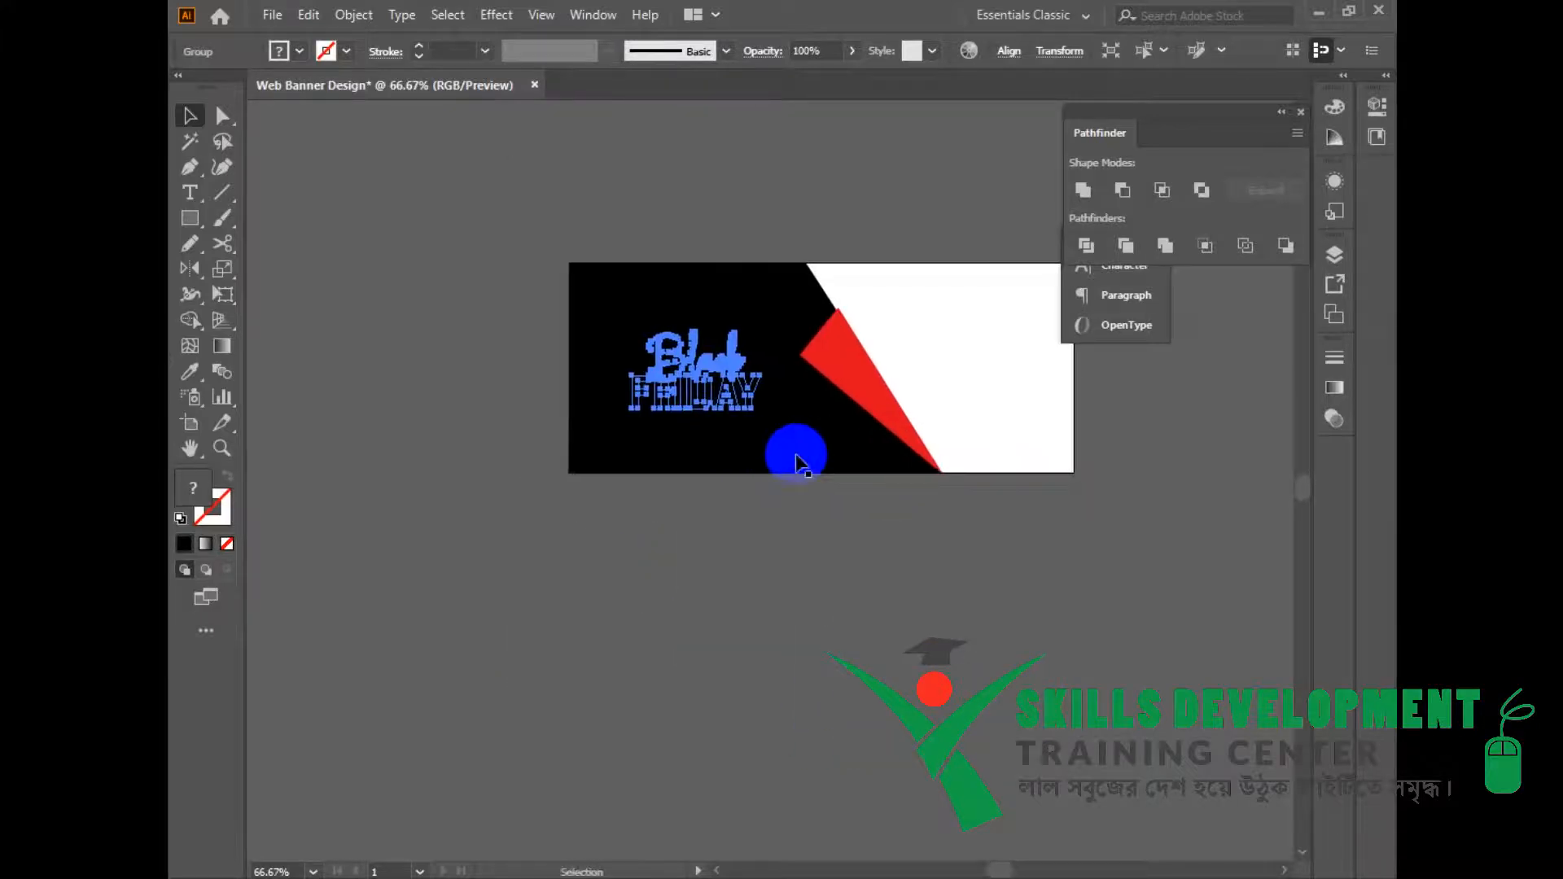
Step: Fill the title with white (ffffff) and enlarge it within the banner's black area
double_click(205, 482)
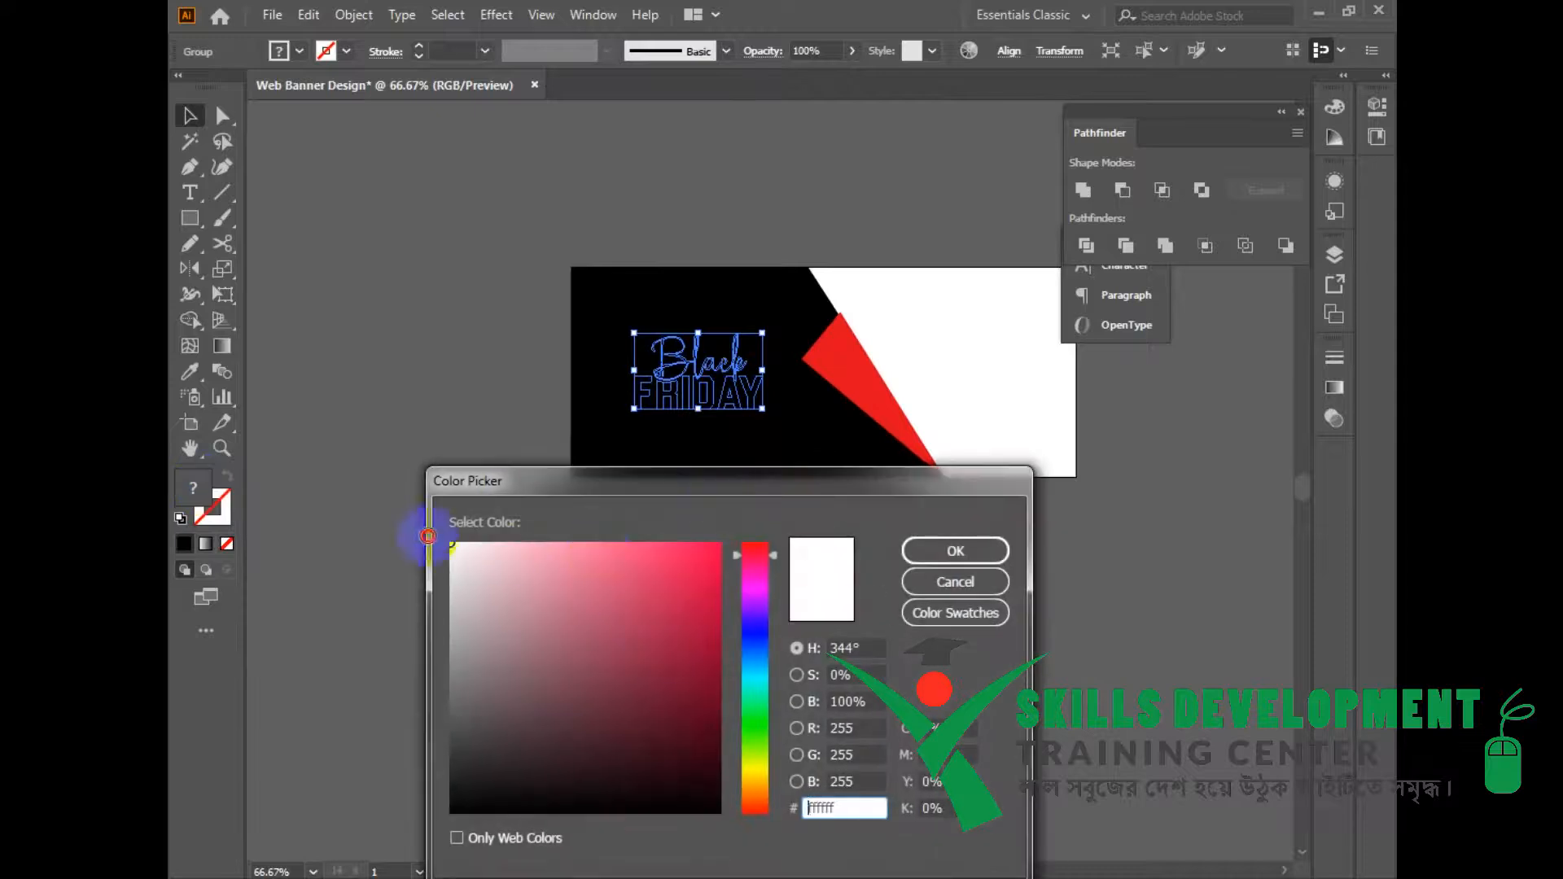
left_click(920, 550)
left_click_drag(768, 431, 785, 526)
left_click_drag(745, 460, 745, 437)
key("ctrl+z")
left_click(864, 551)
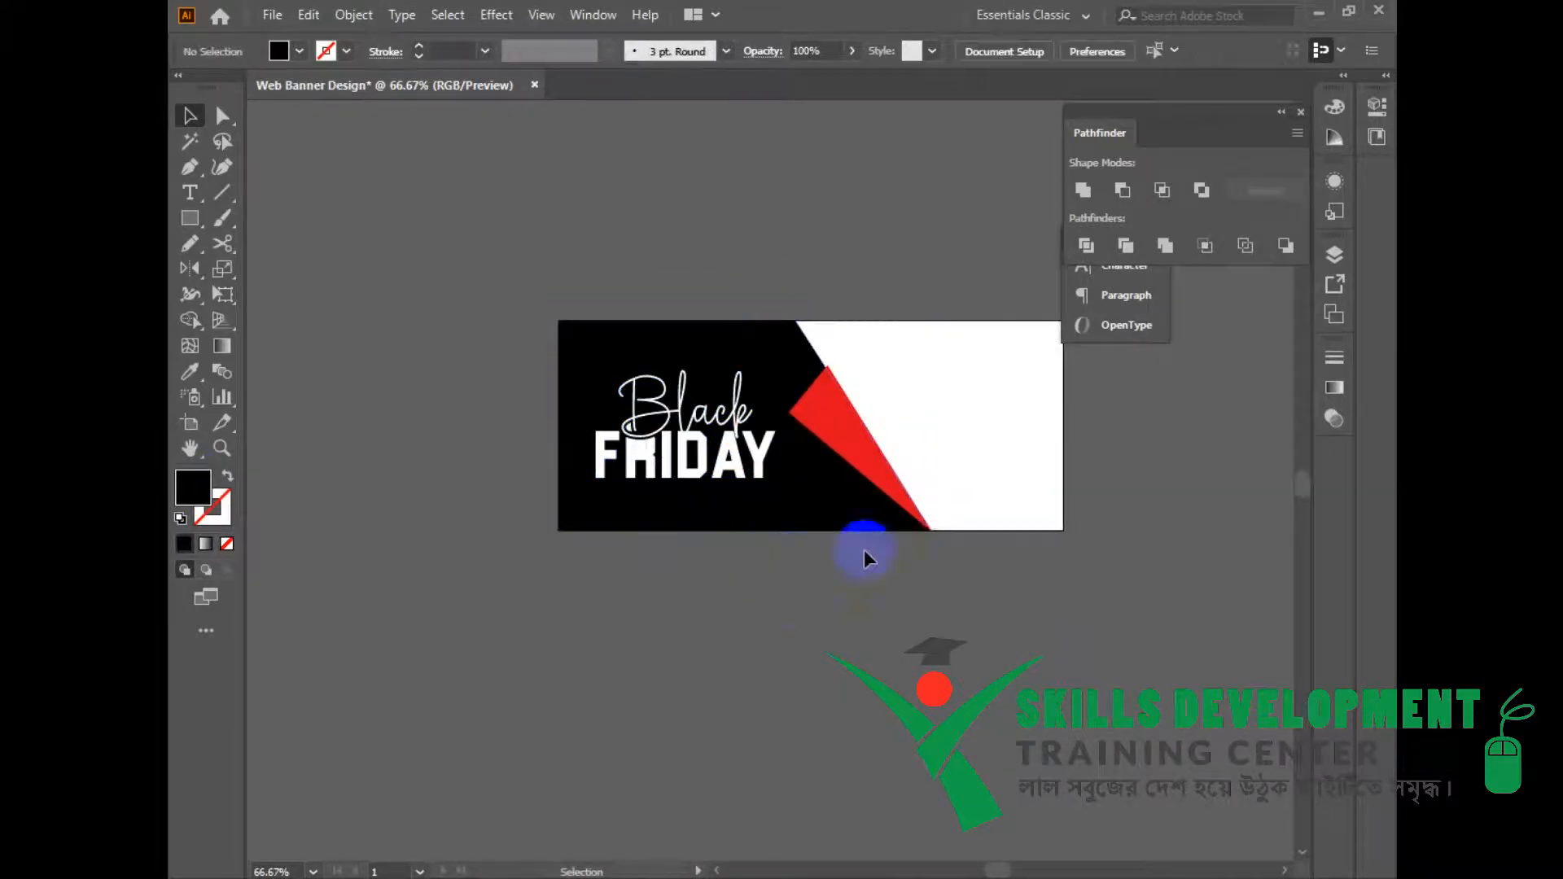
Step: Ungroup the white title so that "Black" and "FRIDAY" can be edited separately
left_click_drag(864, 552, 913, 484)
right_click(844, 423)
left_click(901, 558)
left_click(862, 597)
key("ctrl+equal")
left_click_drag(933, 586, 1008, 621)
left_click(764, 488)
right_click(762, 489)
left_click(811, 668)
left_click(765, 640)
Step: Isolate the "FRIDAY" group and release the compound path of its letter R
left_click_drag(615, 458, 652, 480)
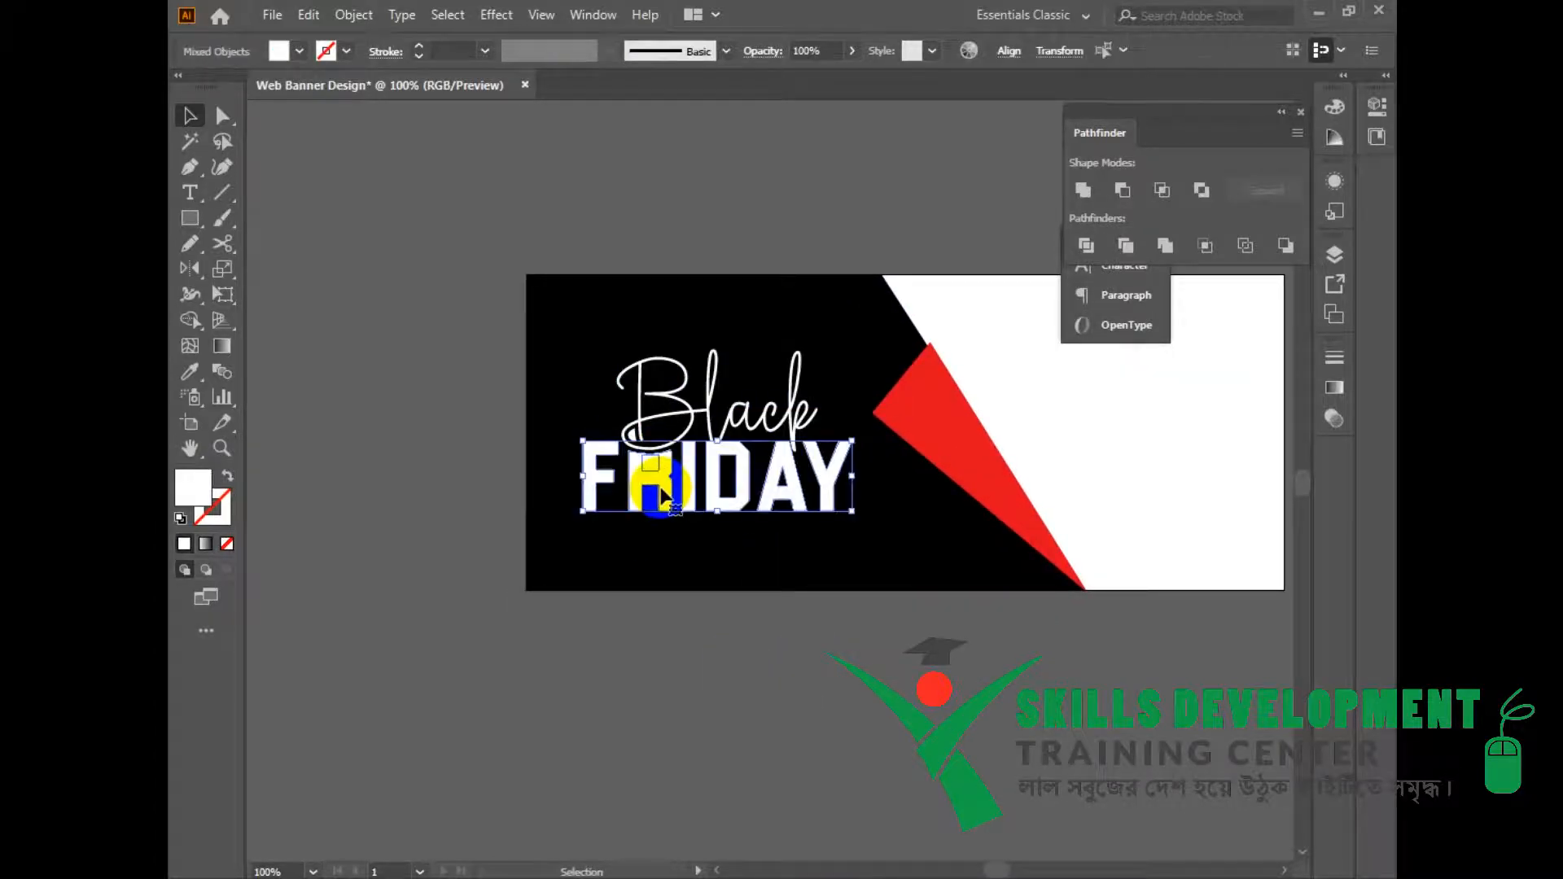
double_click(651, 480)
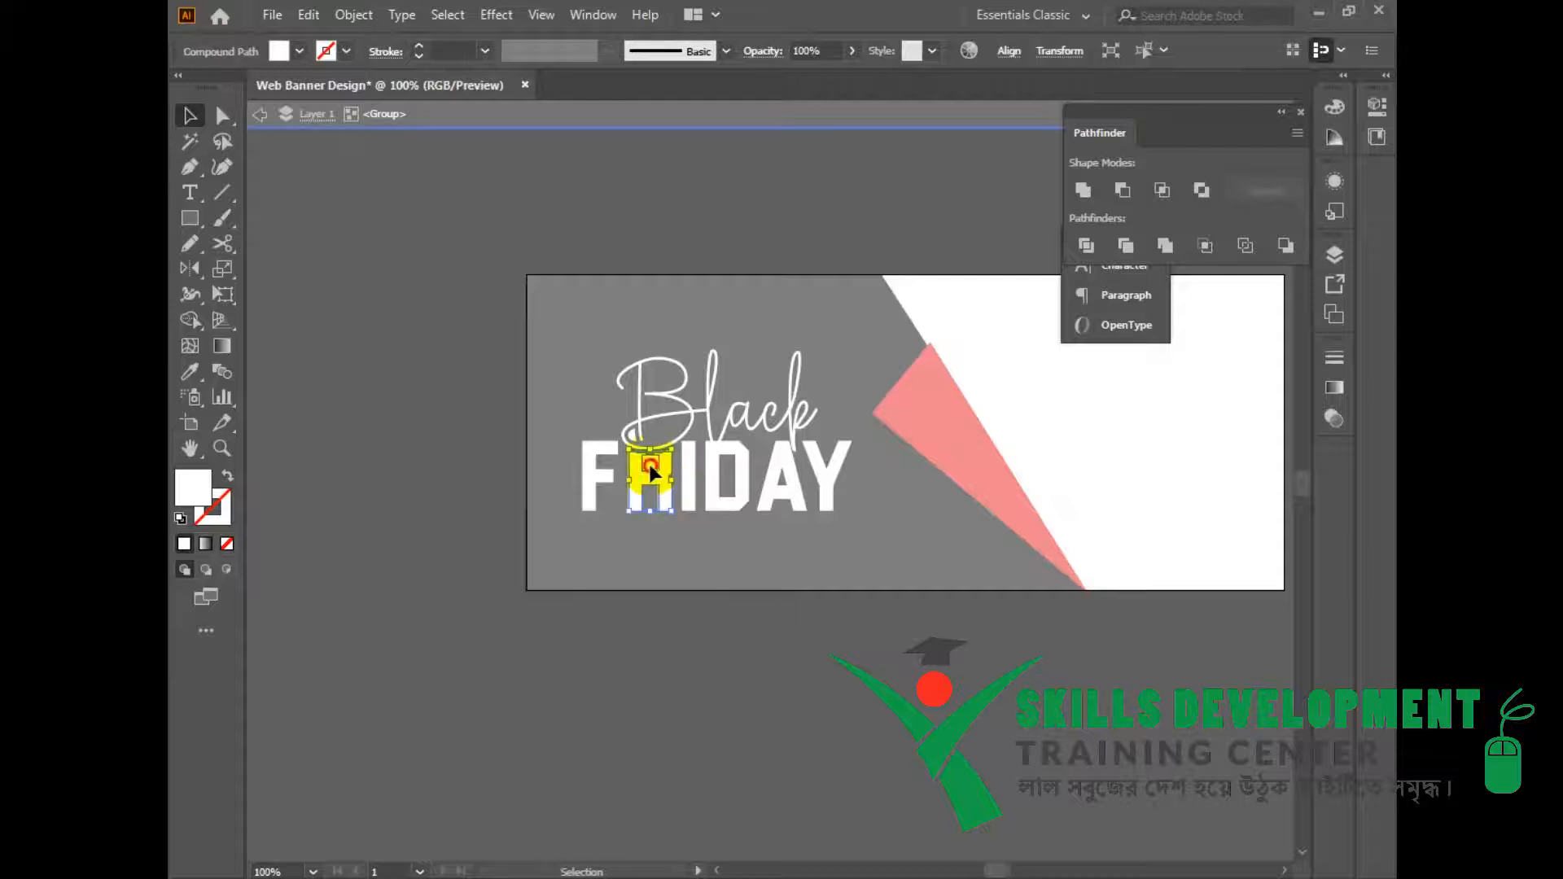
left_click(659, 545)
left_click(649, 493)
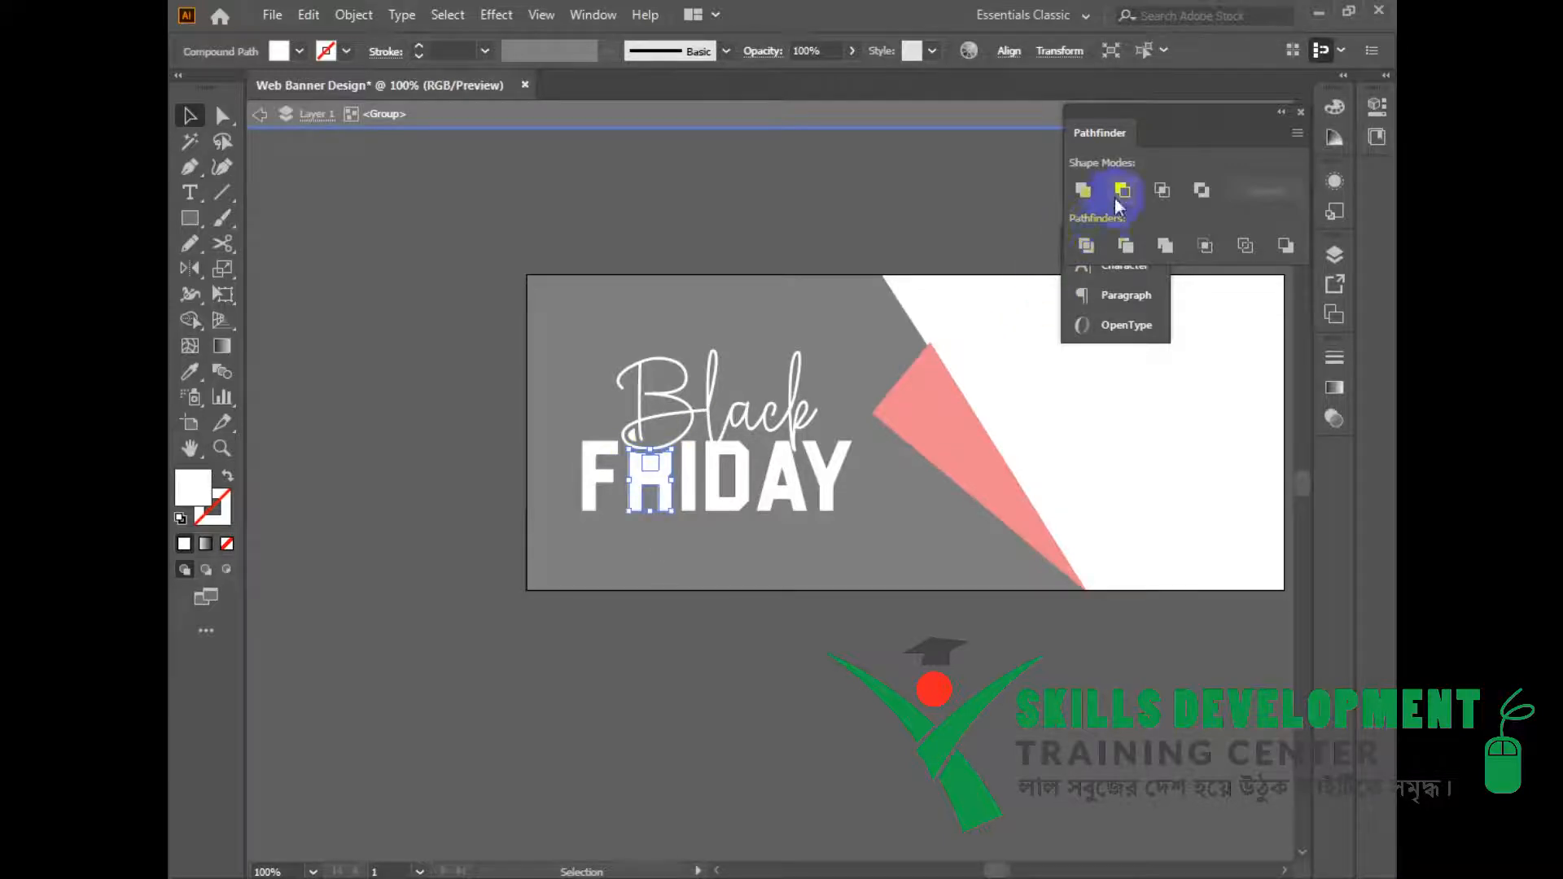
left_click(1202, 192)
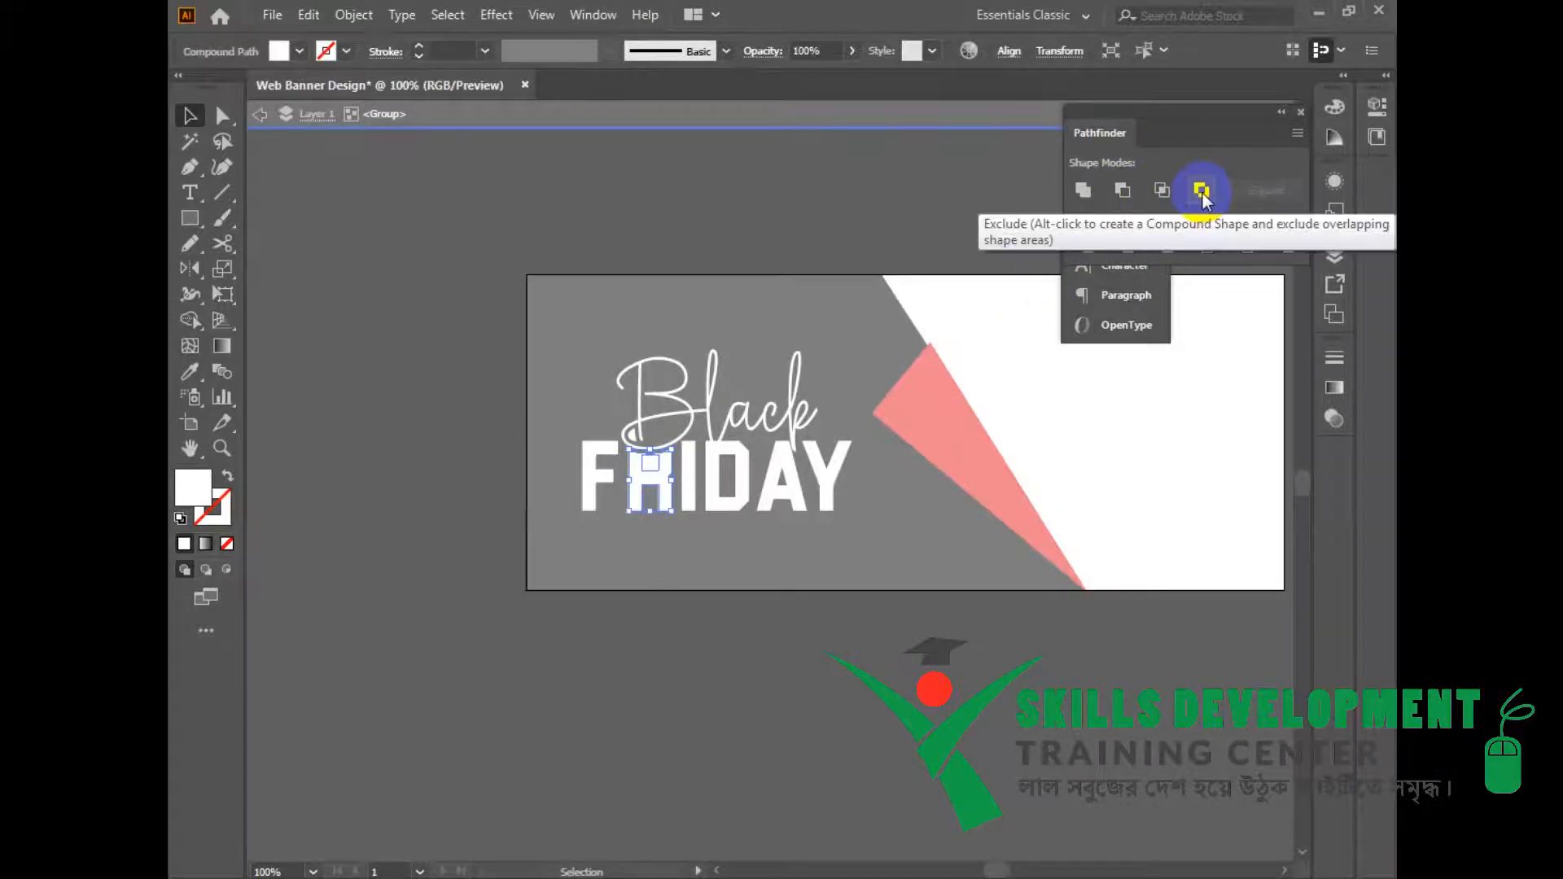
right_click(658, 495)
left_click(698, 677)
Step: Cut the square counter out of the letter R and delete the leftover piece outside the banner
left_click_drag(631, 474, 656, 468)
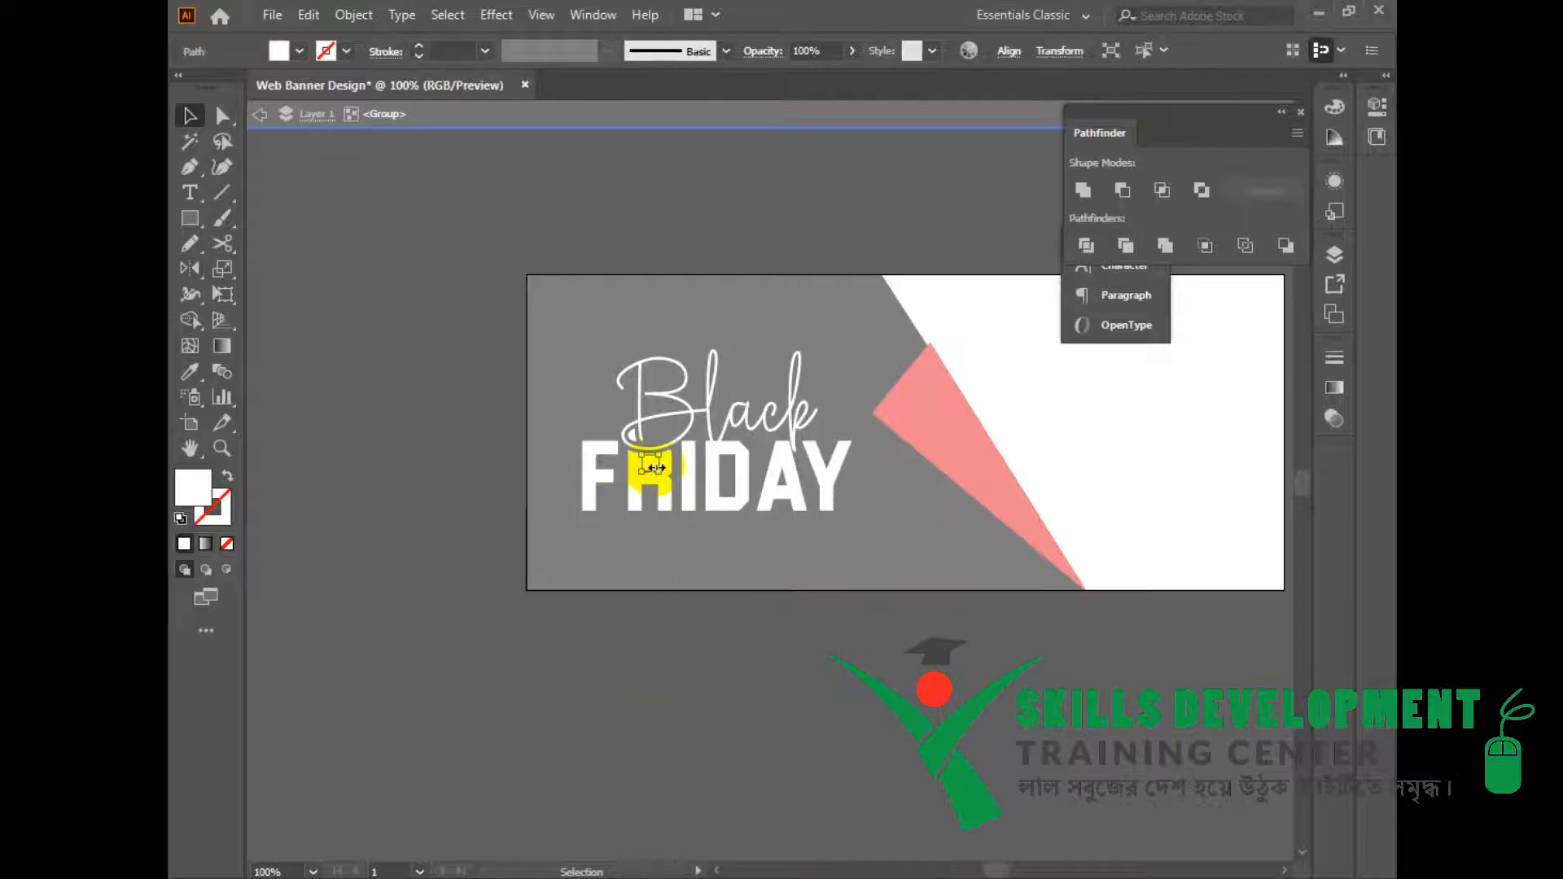
left_click(637, 481, "shift")
left_click(1201, 190)
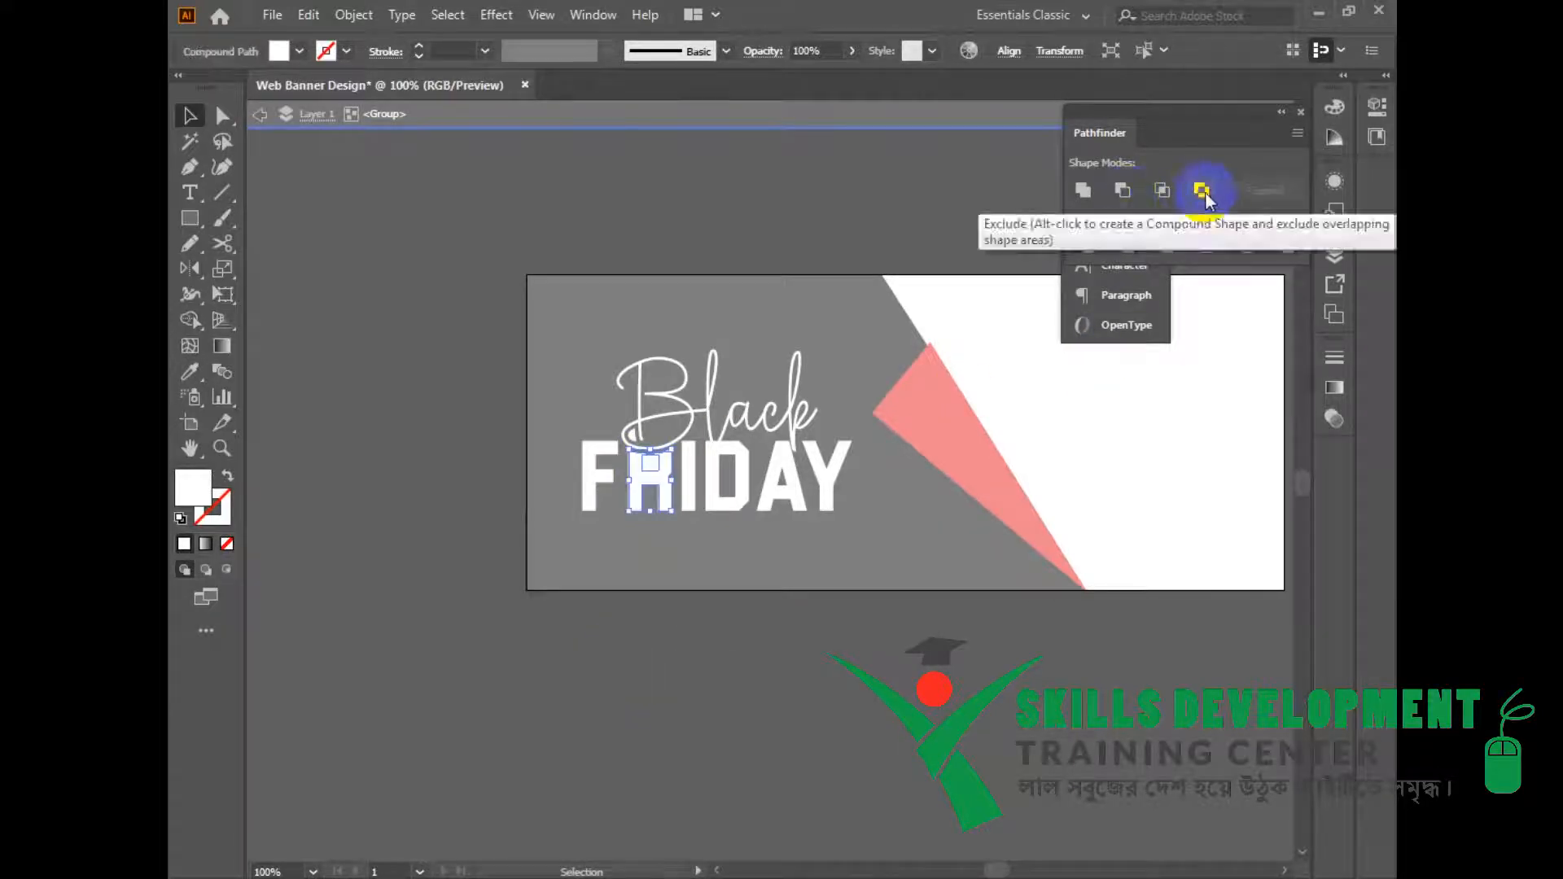
key("shift+m")
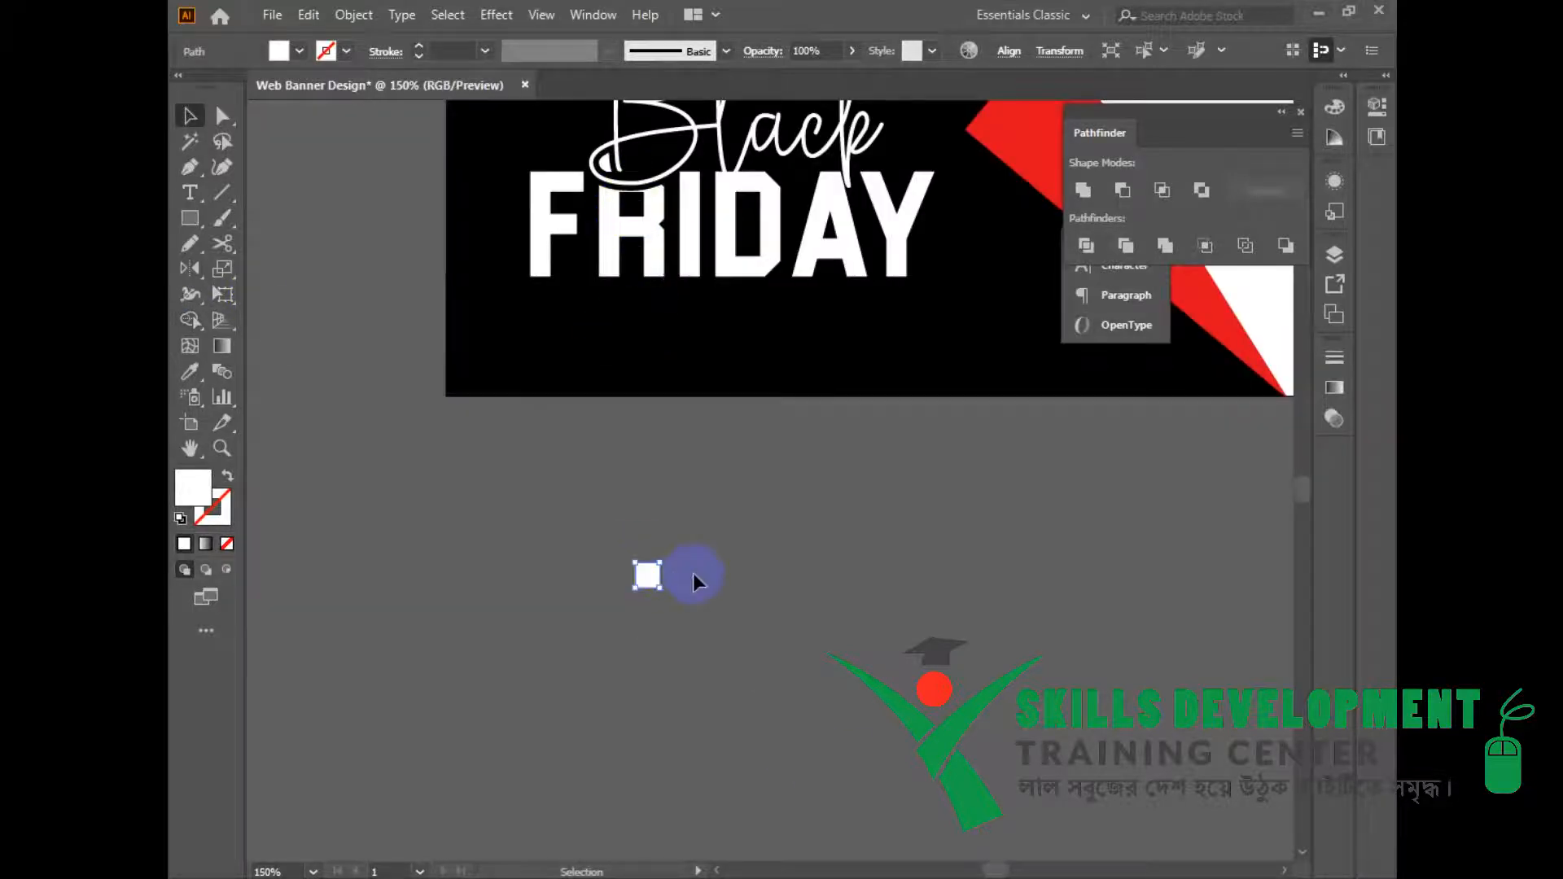
key("Delete")
Step: Select the letters of "Black" and group them
left_click_drag(773, 488, 802, 676)
left_click_drag(512, 216, 916, 348)
key("ctrl+g")
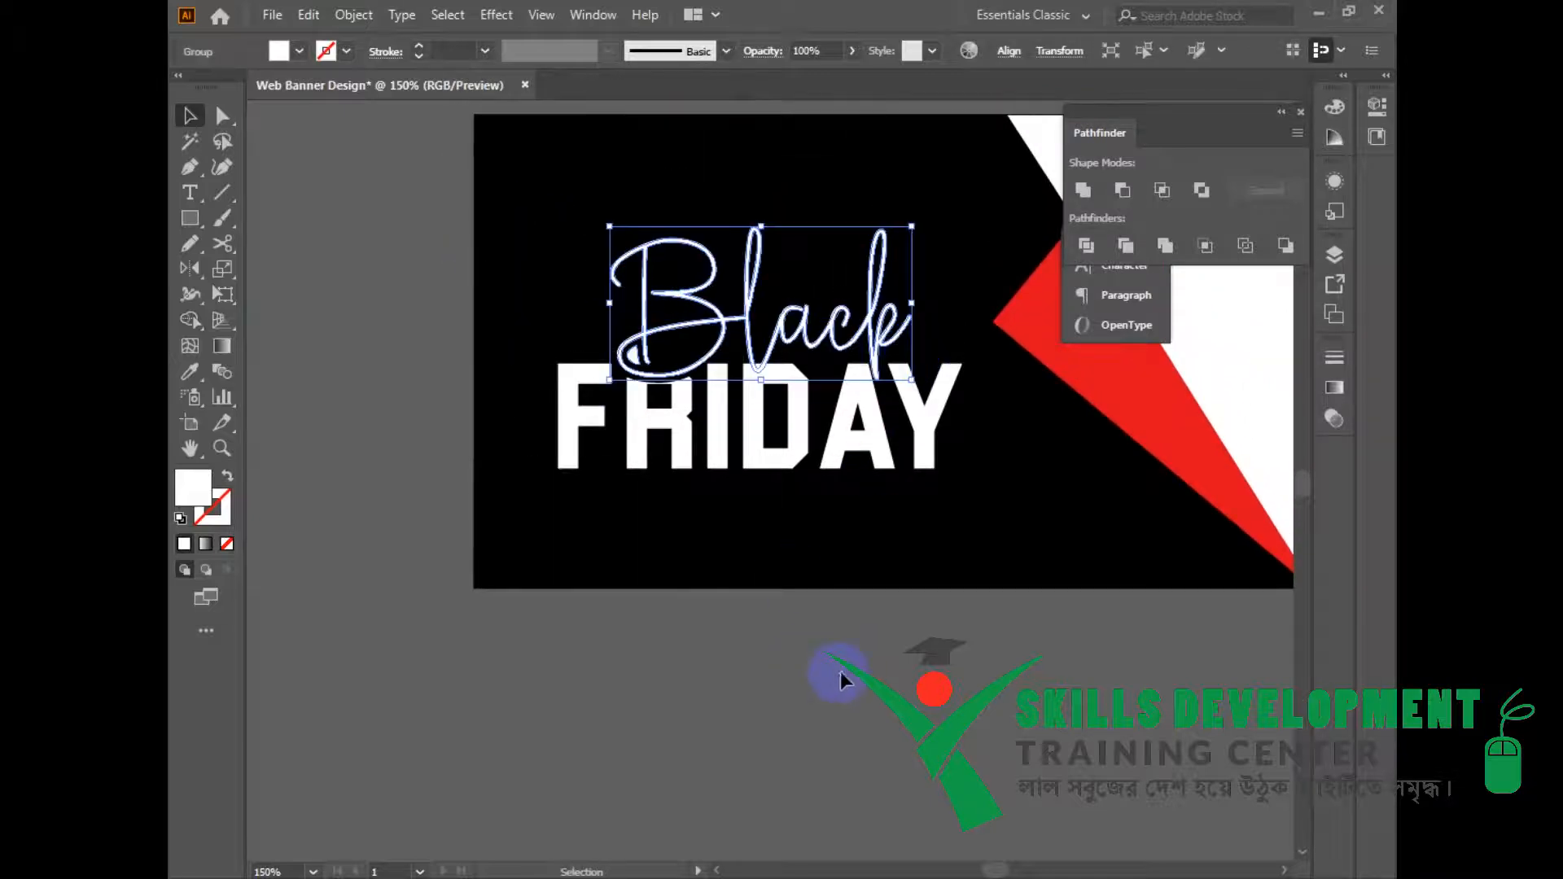
left_click(840, 672)
scroll(656, 636, "up", 1)
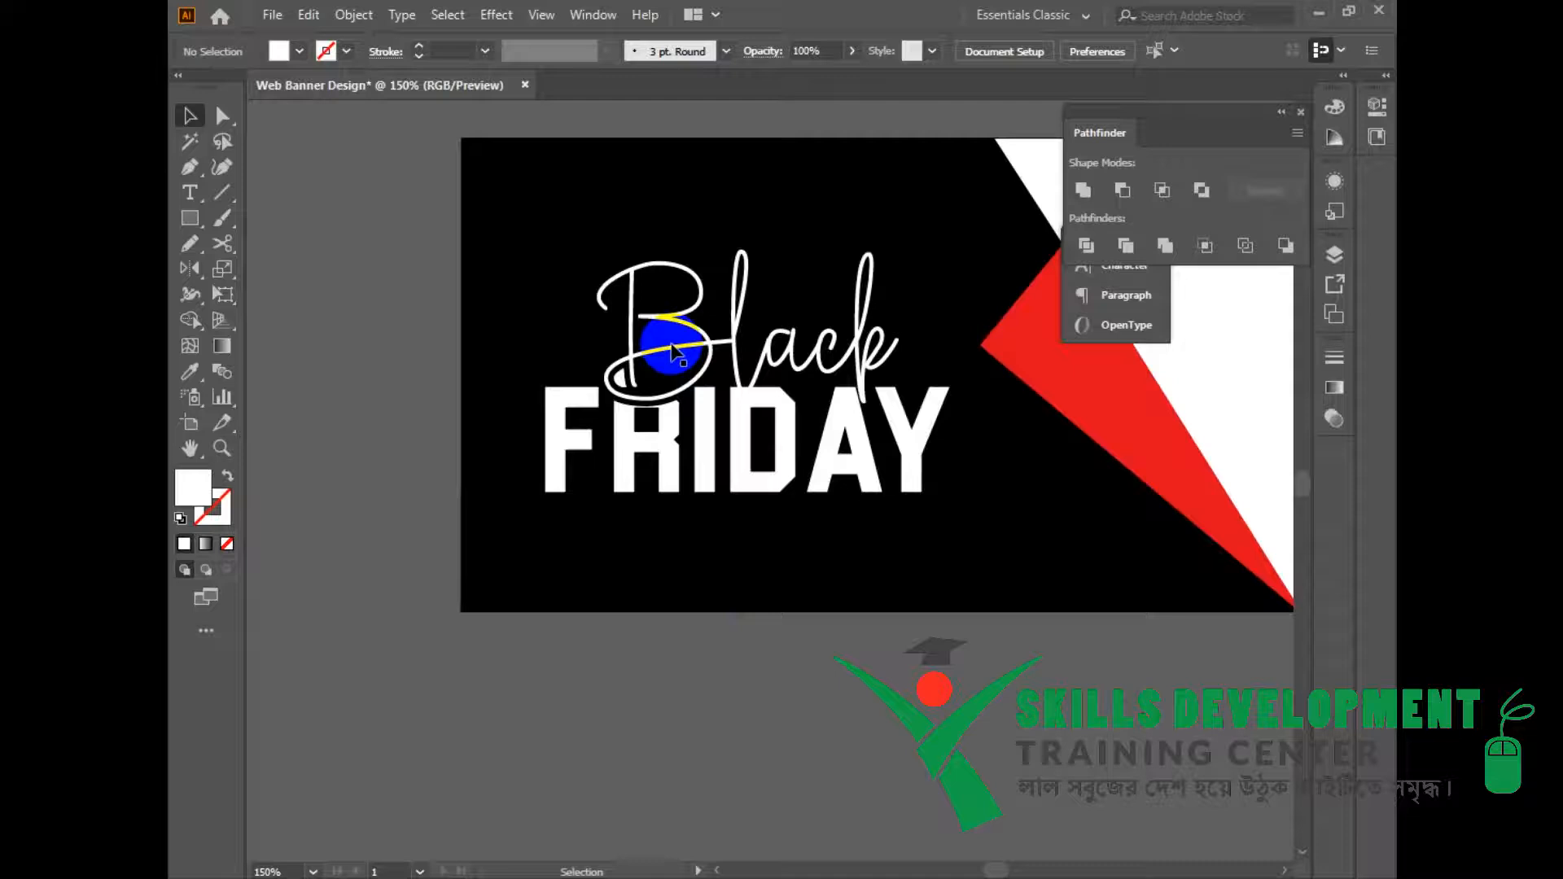
Step: Recolor the "Black" group with the red sampled from the banner's slanted triangle
left_click(682, 350)
left_click(191, 372)
left_click(1092, 402)
left_click(190, 115)
left_click(355, 247)
key("space")
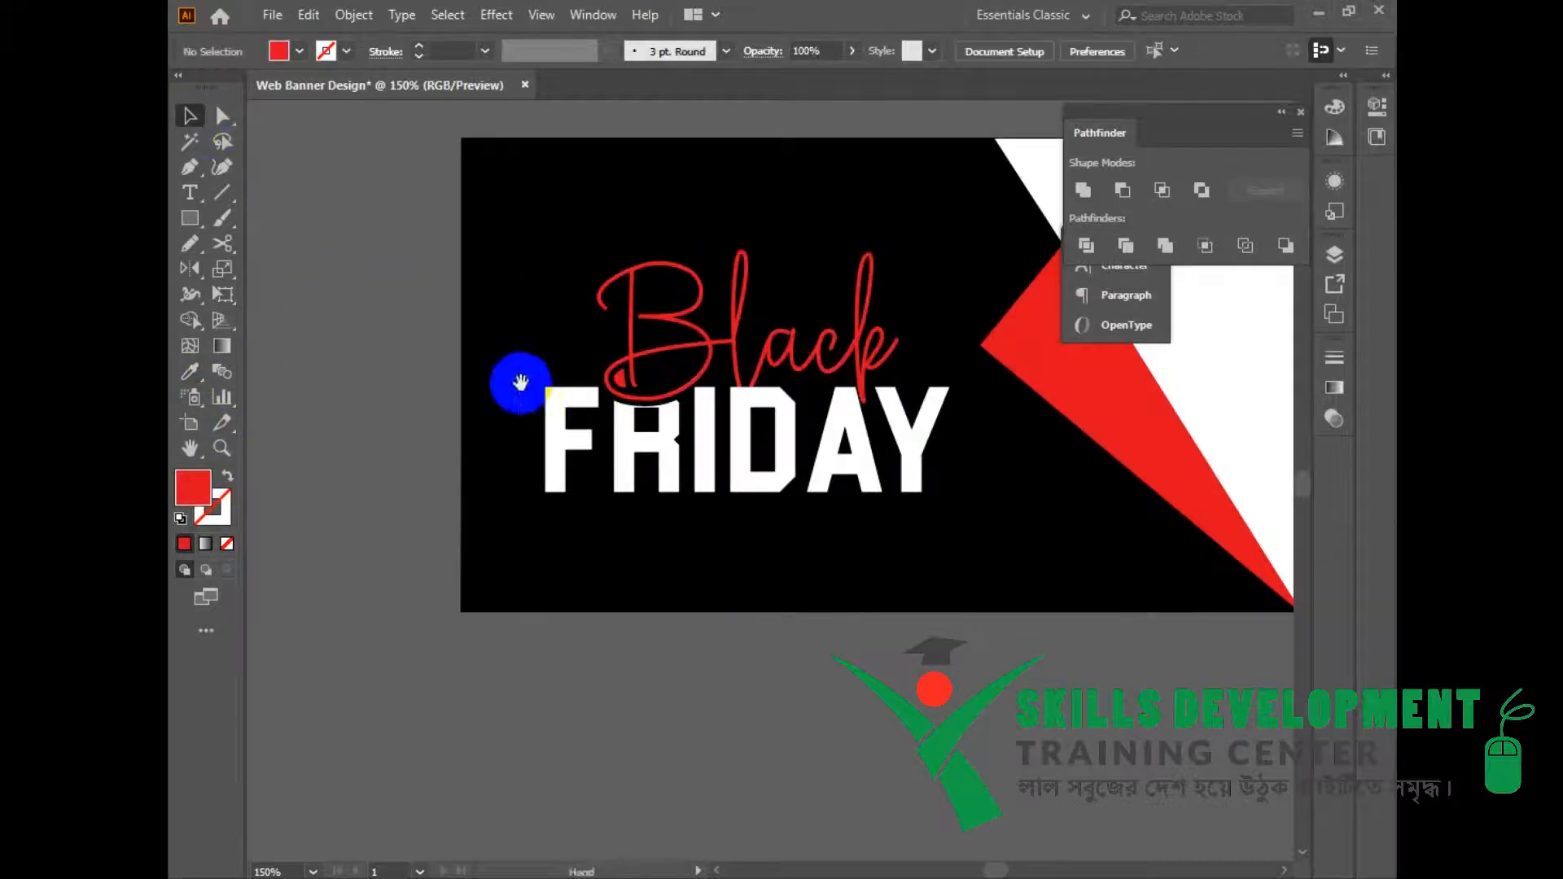
left_click(784, 403)
left_click(783, 366, "ctrl")
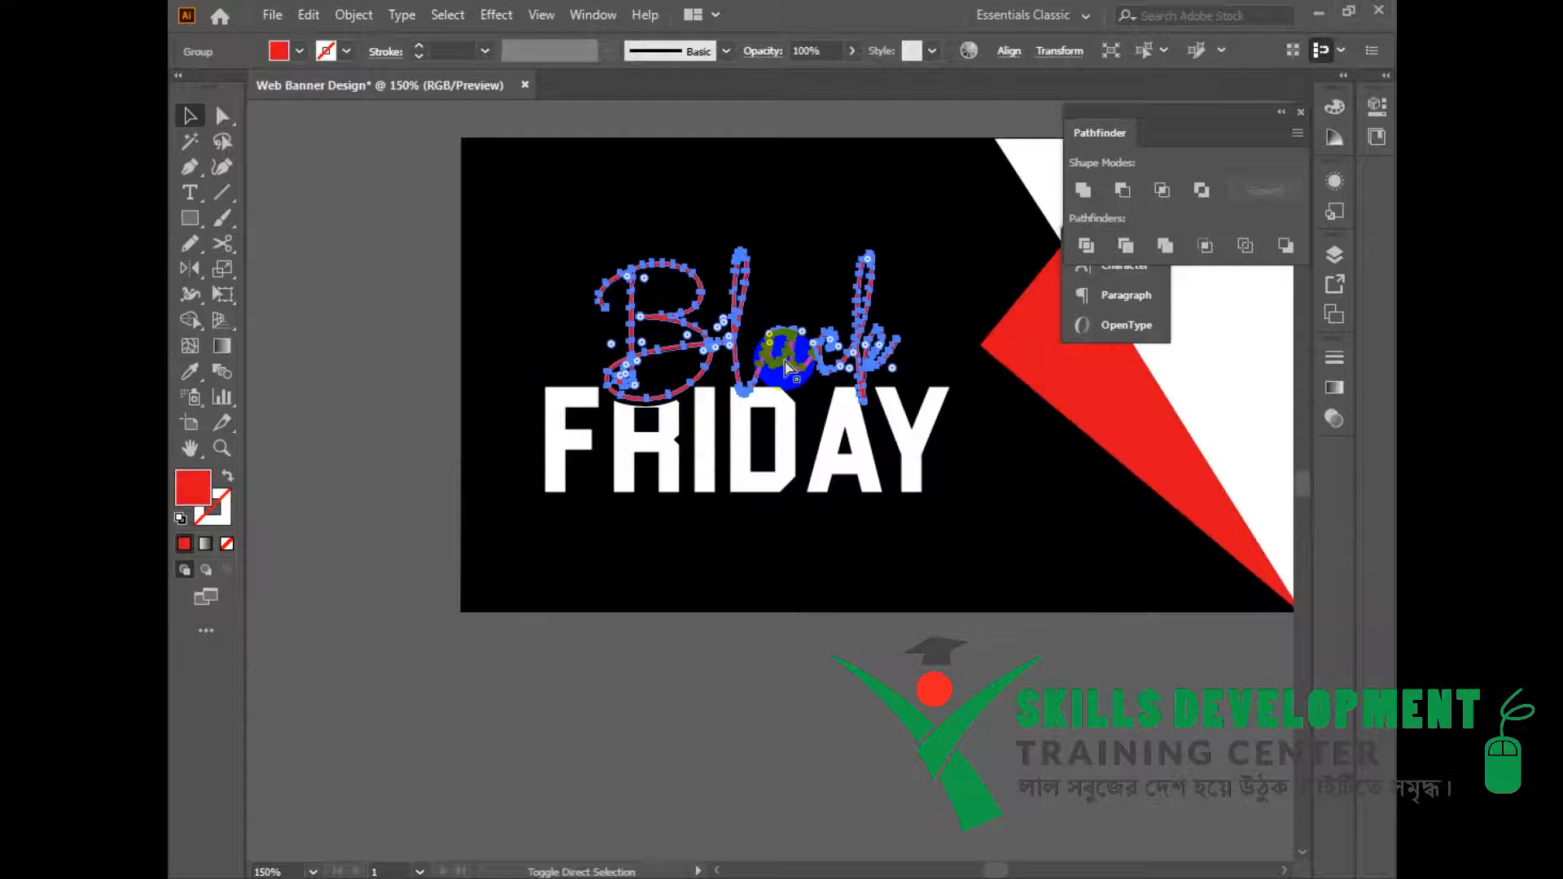
left_click(884, 666)
scroll(888, 651, "down", 2)
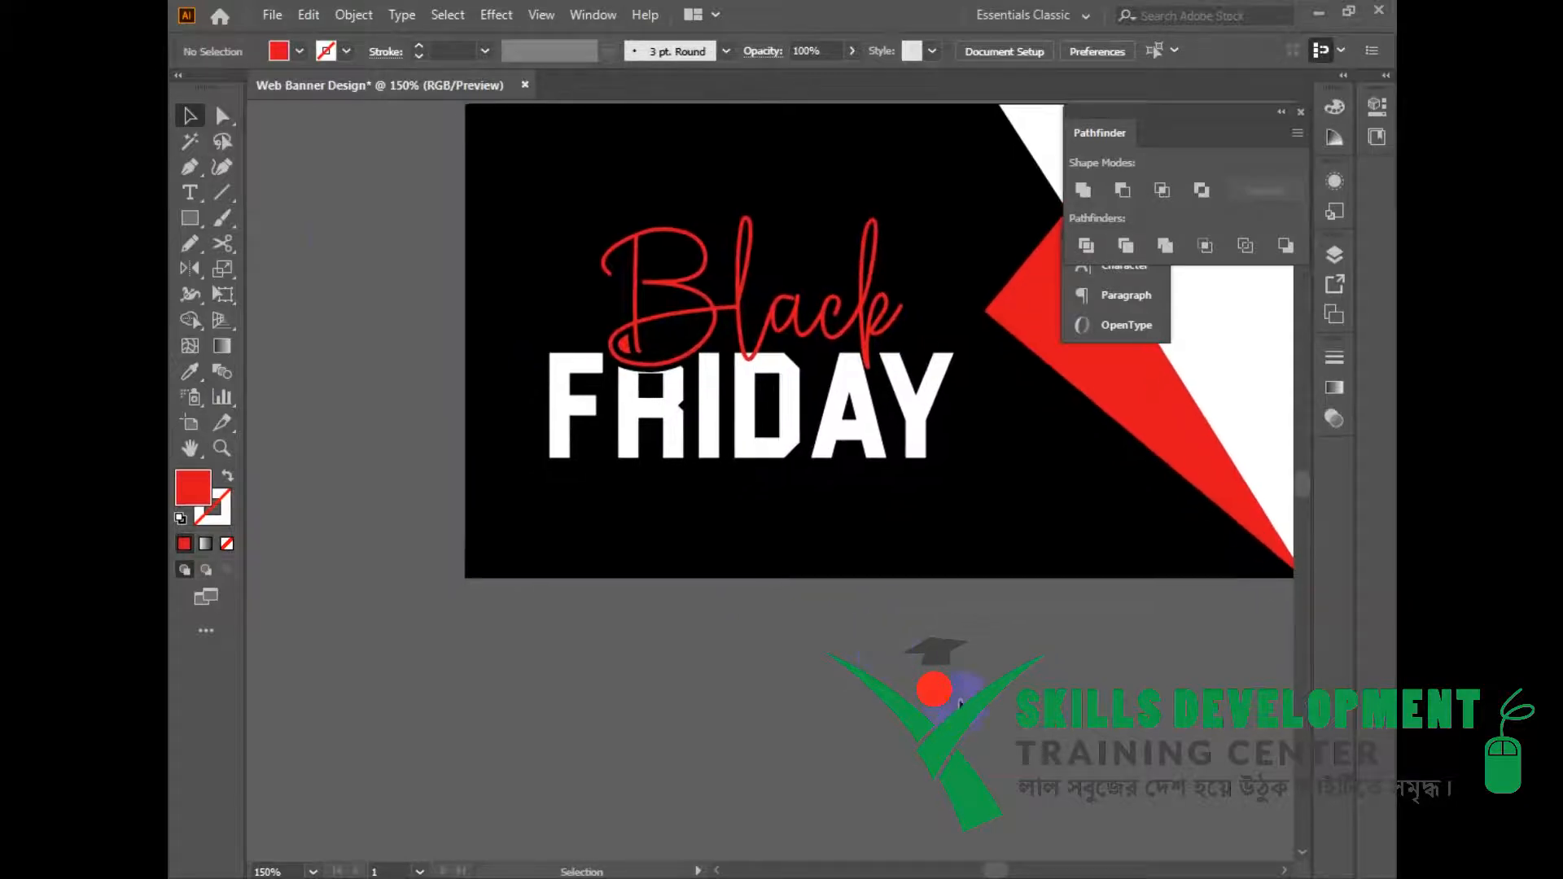
Step: Add the text "UP TO 75% OFF", enlarge it below "FRIDAY", and give it the title's white color
key("t")
left_click(573, 652)
type("UP")
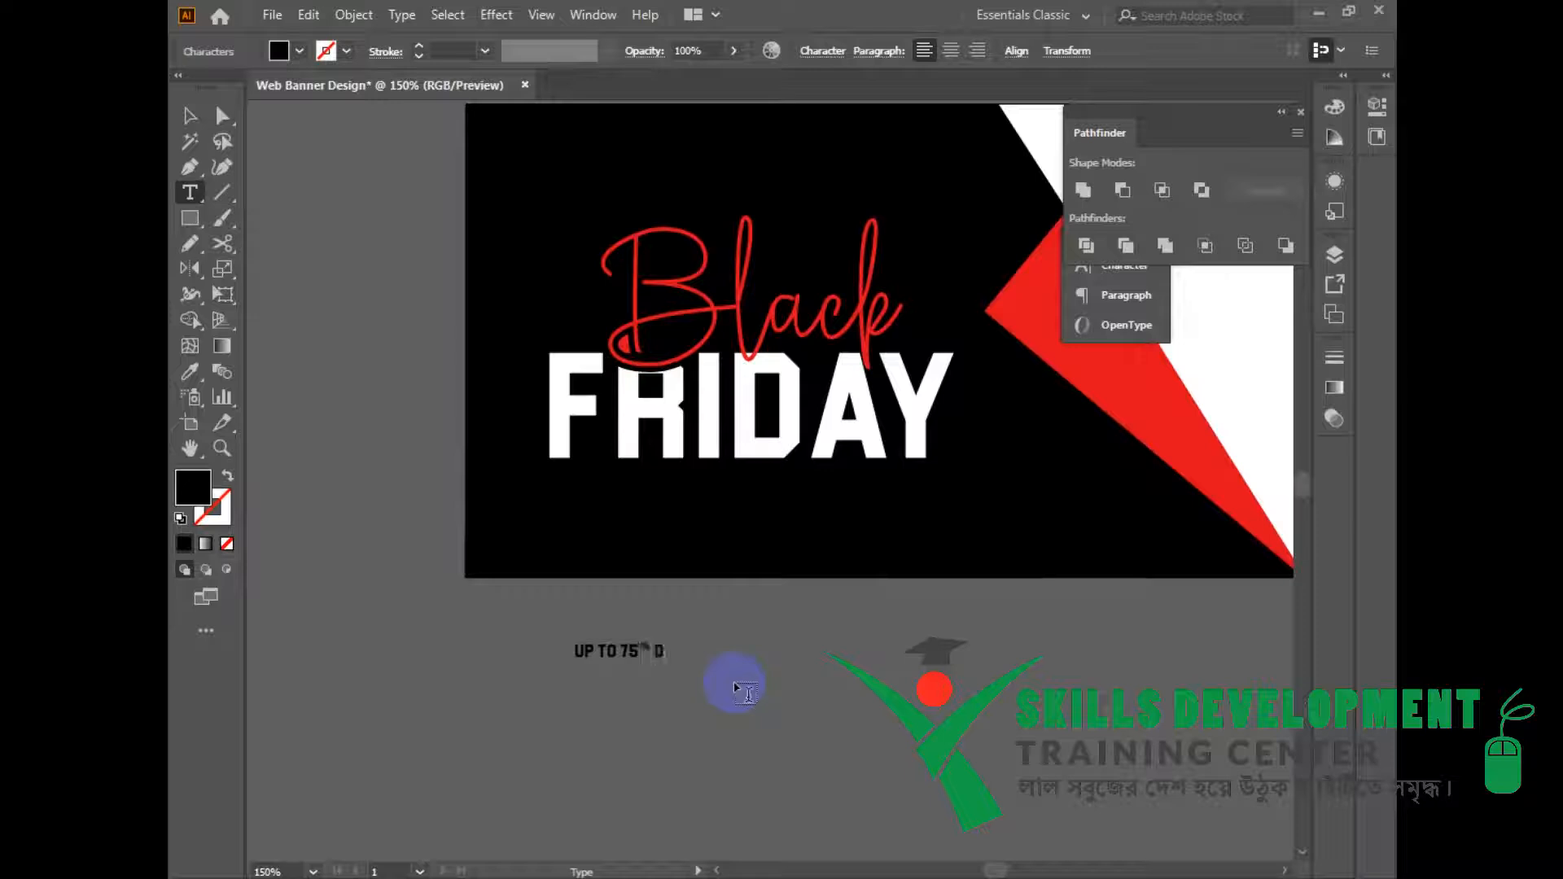
key("Escape")
left_click_drag(684, 670, 807, 498)
key("i")
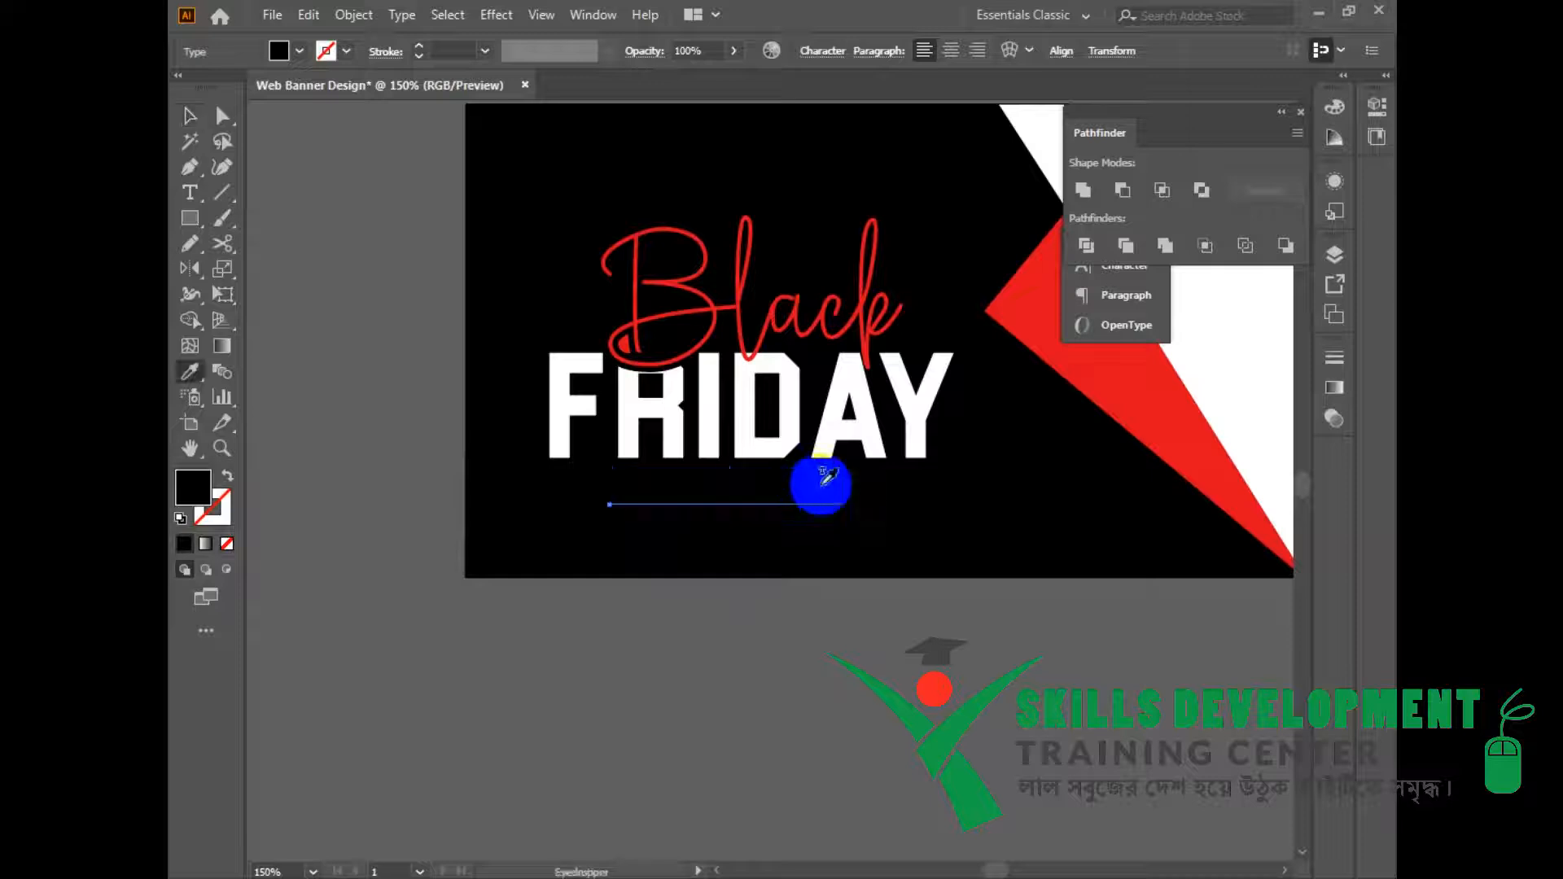
left_click(850, 399)
Step: Move the offer text below the banner and set the size of "75%" to 59 pt
left_click(190, 115)
left_click_drag(737, 500, 745, 597)
key("t")
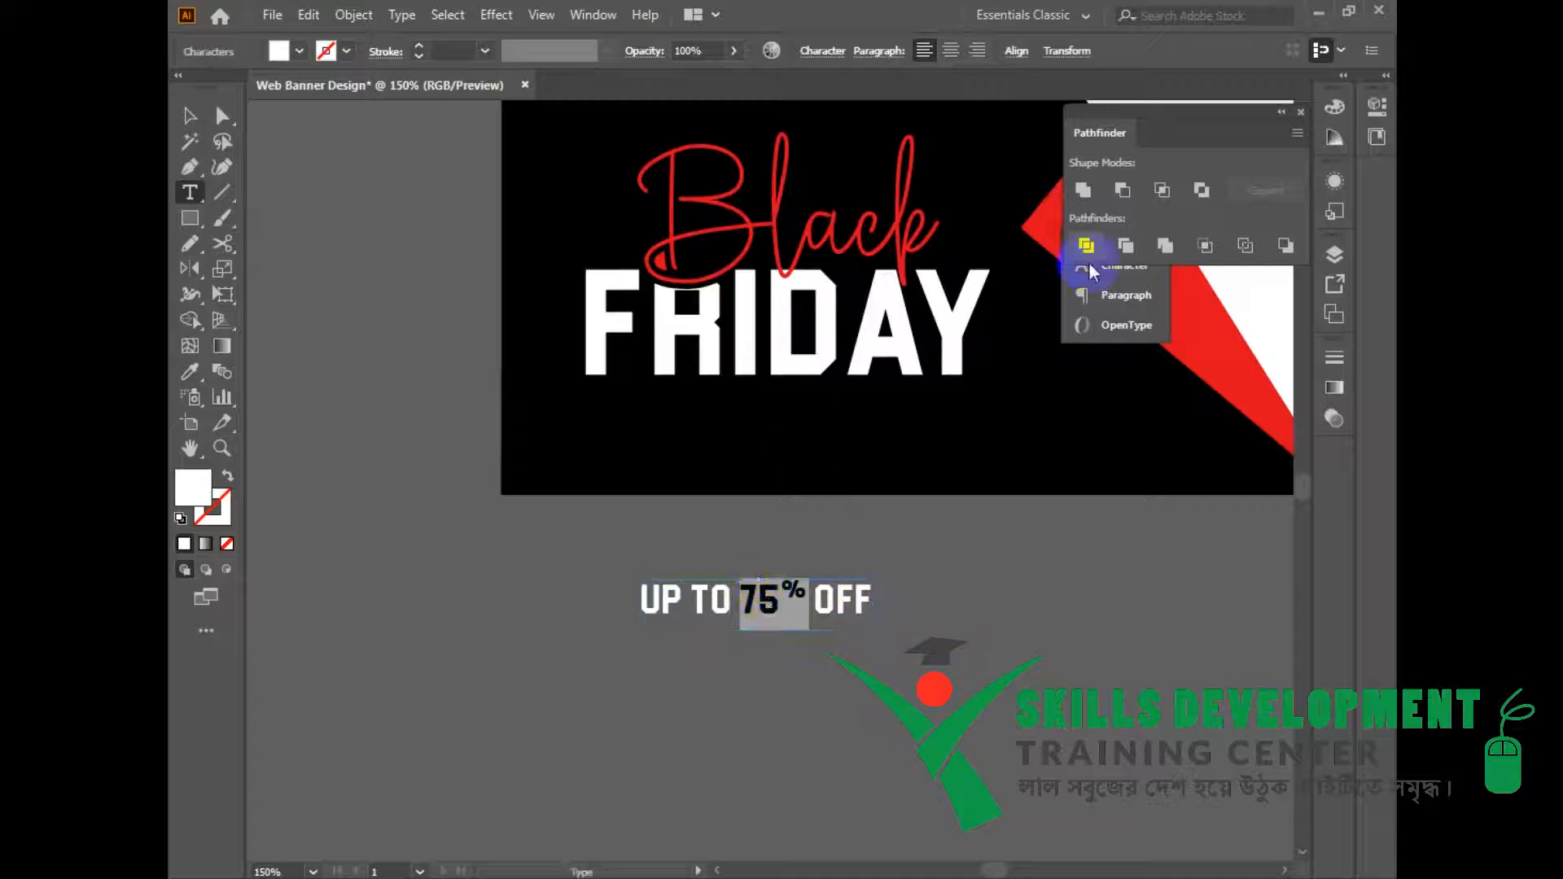
left_click(813, 53)
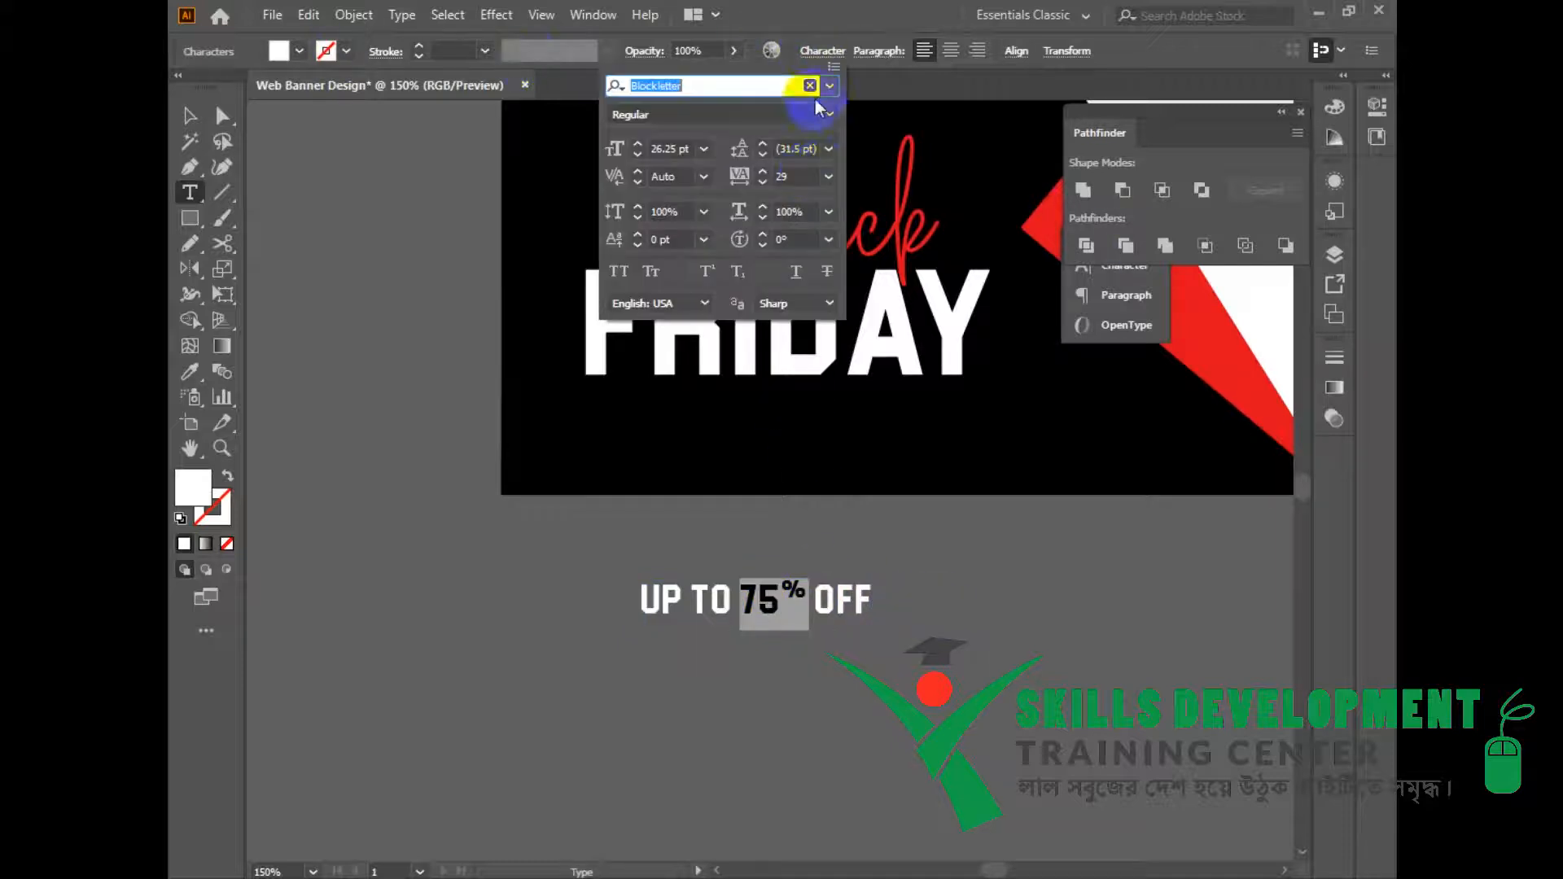
left_click(637, 149)
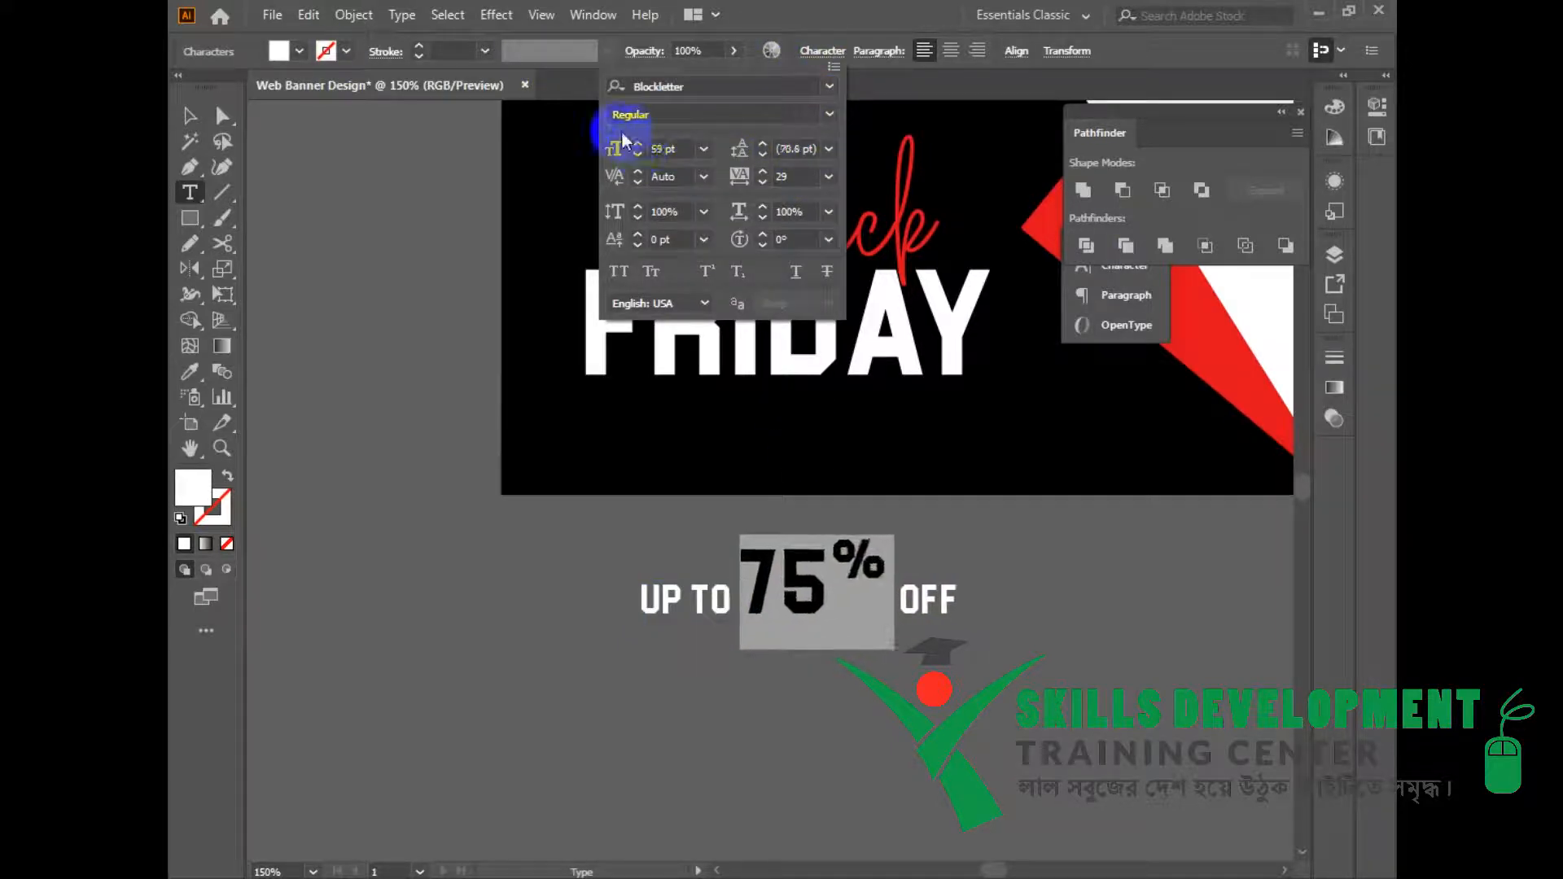
Step: Copy "UP TO" from the offer text and remove it, leaving "75% OFF"
left_click(189, 119)
left_click(732, 605)
left_click_drag(735, 601, 611, 594)
key("ctrl+c")
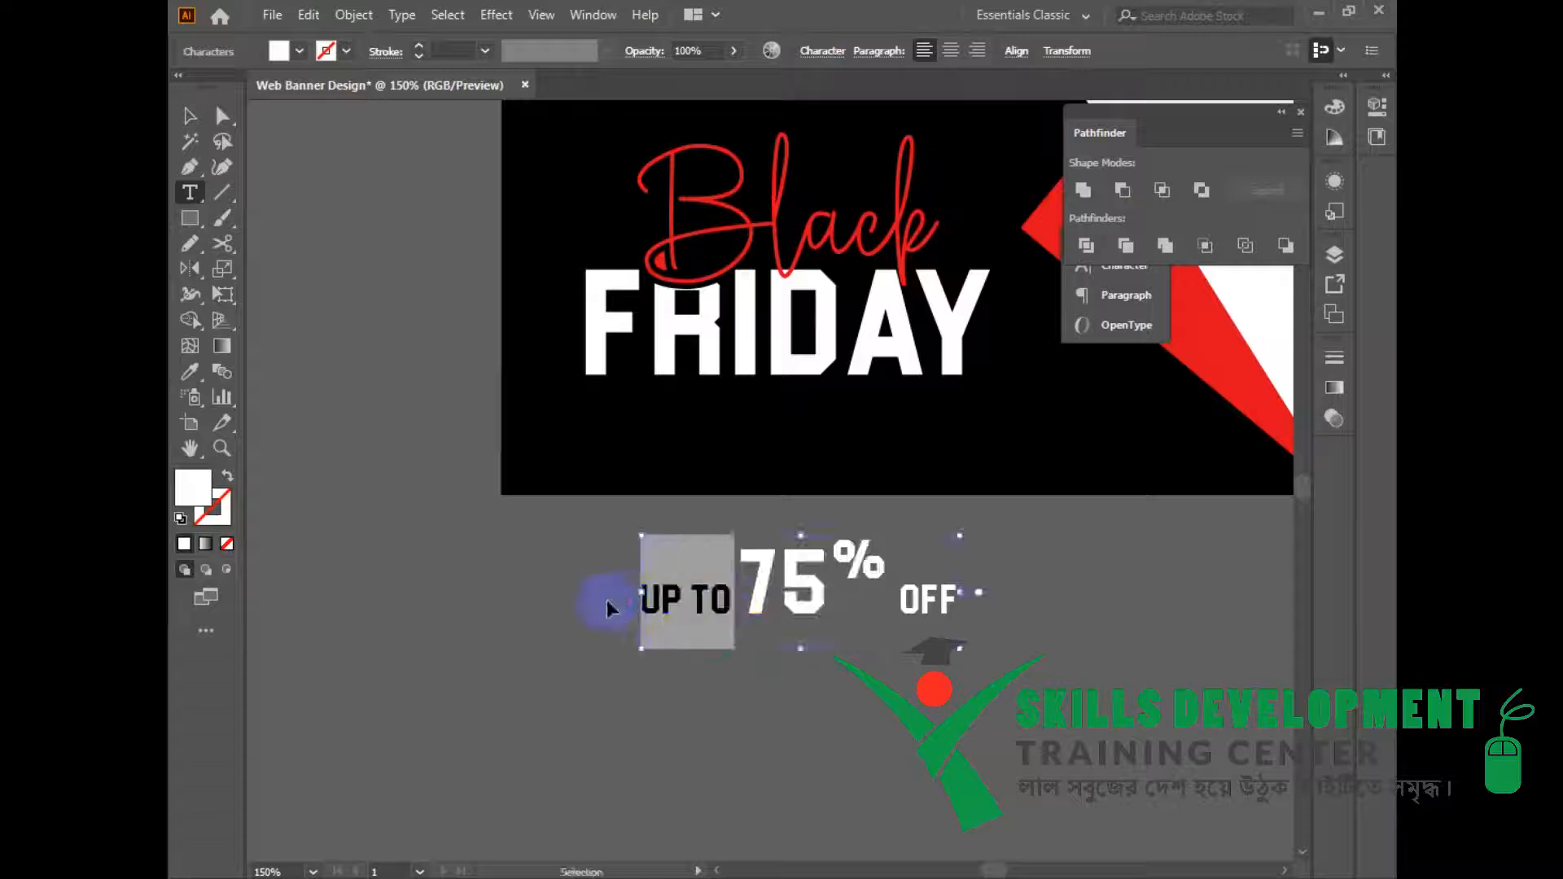
key("BackSpace")
key("Escape")
left_click(453, 611)
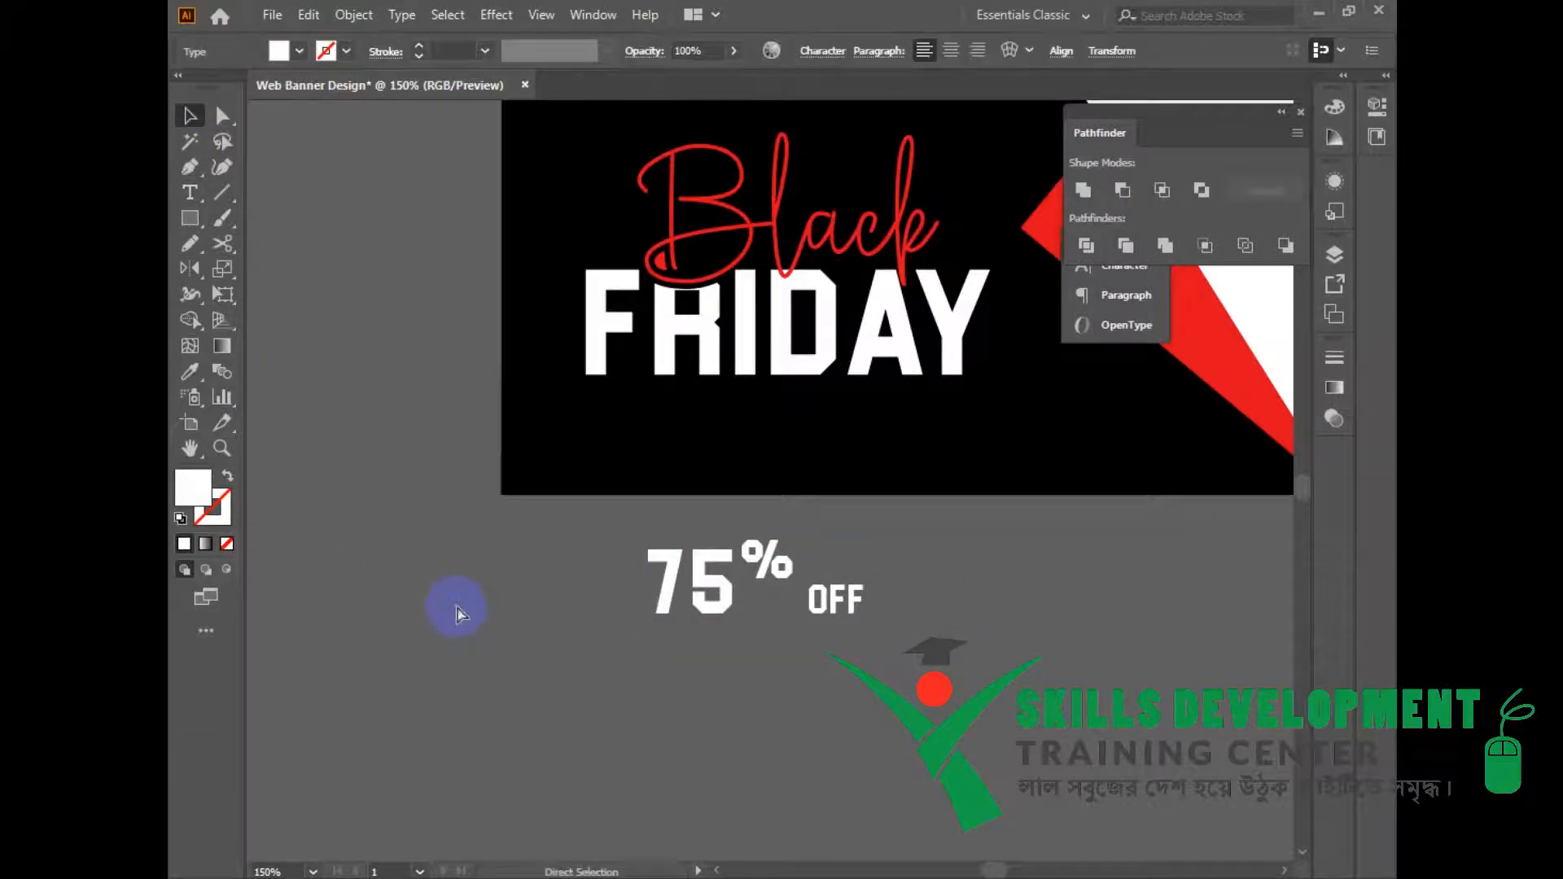
Step: Paste "UP TO" as a separate text and place it just before "75%"
key("ctrl+v")
left_click_drag(750, 471, 592, 592)
left_click(841, 607)
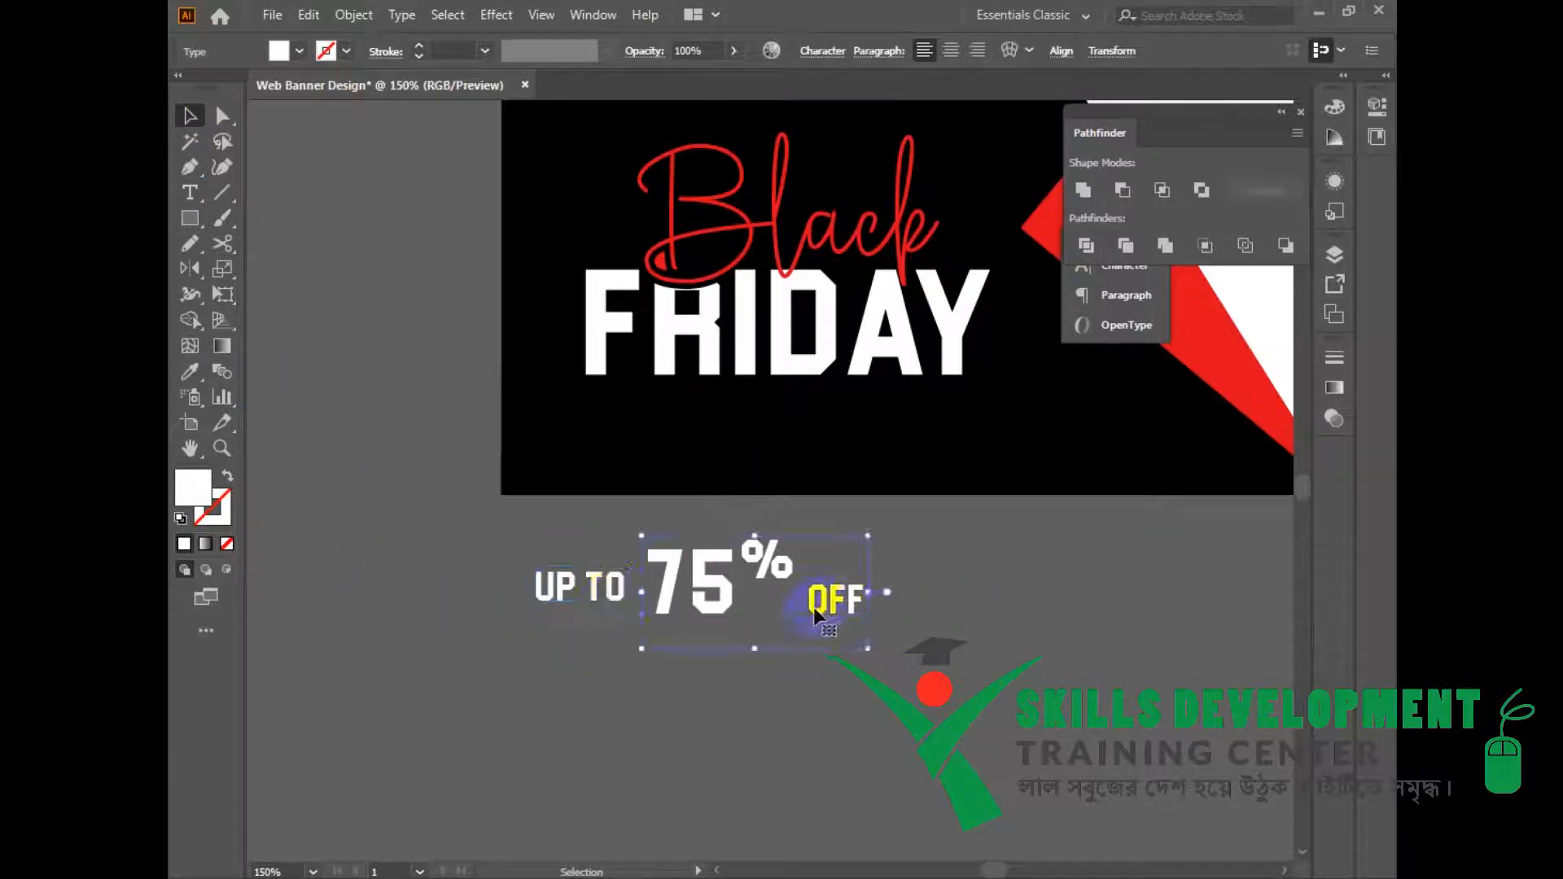
Step: Cut "OFF" out of the "75% OFF" text and paste it as a separate text after the percent sign
double_click(814, 608)
left_click_drag(798, 597, 943, 594)
key("ctrl+c")
key("BackSpace")
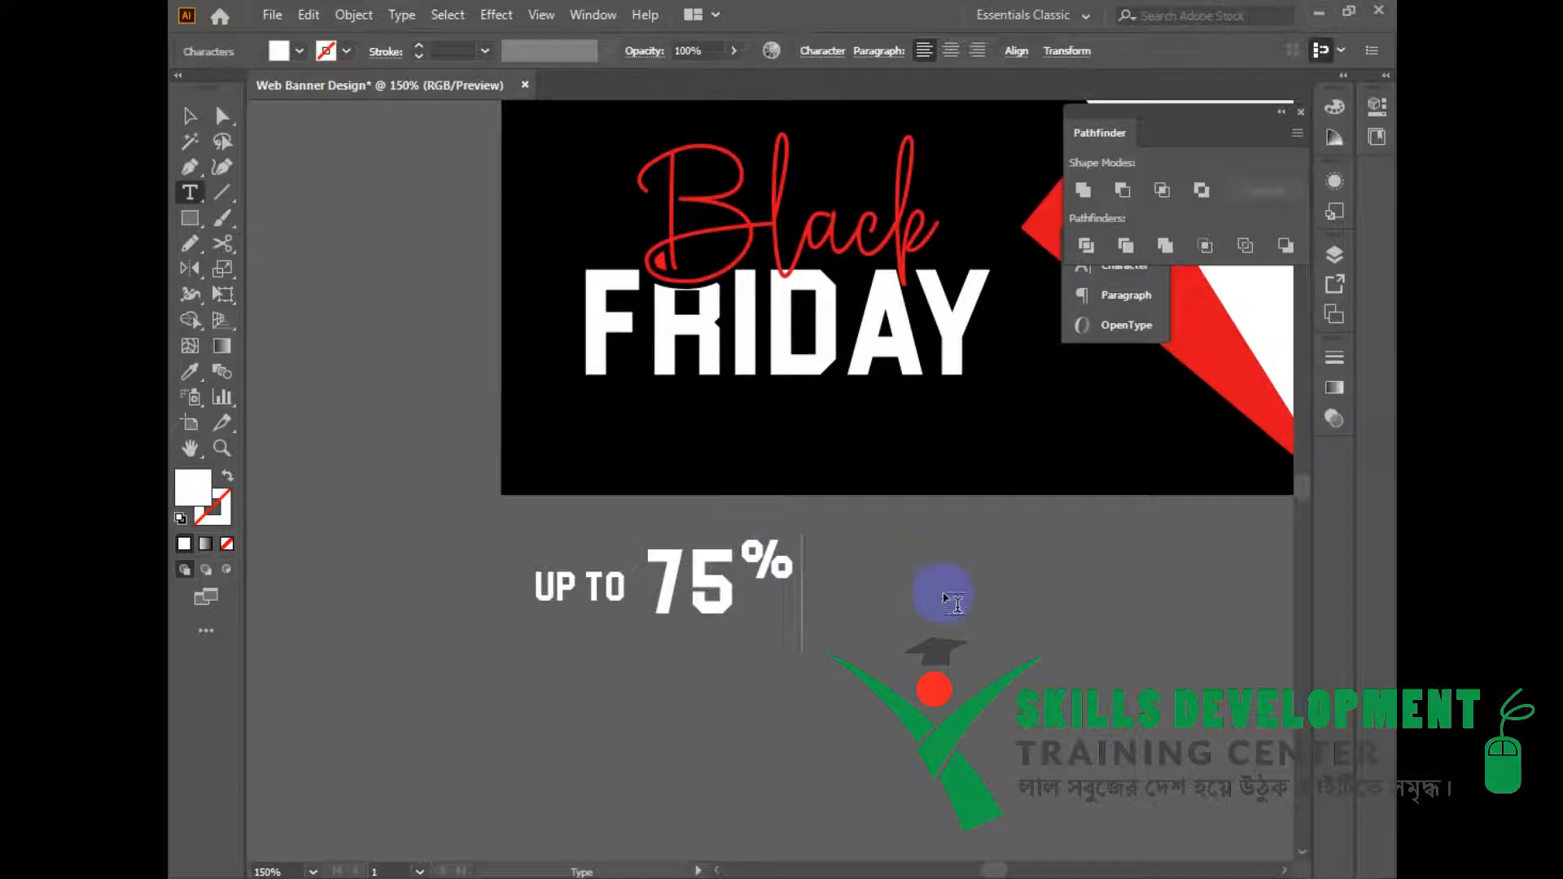
type("%")
key("ctrl+v")
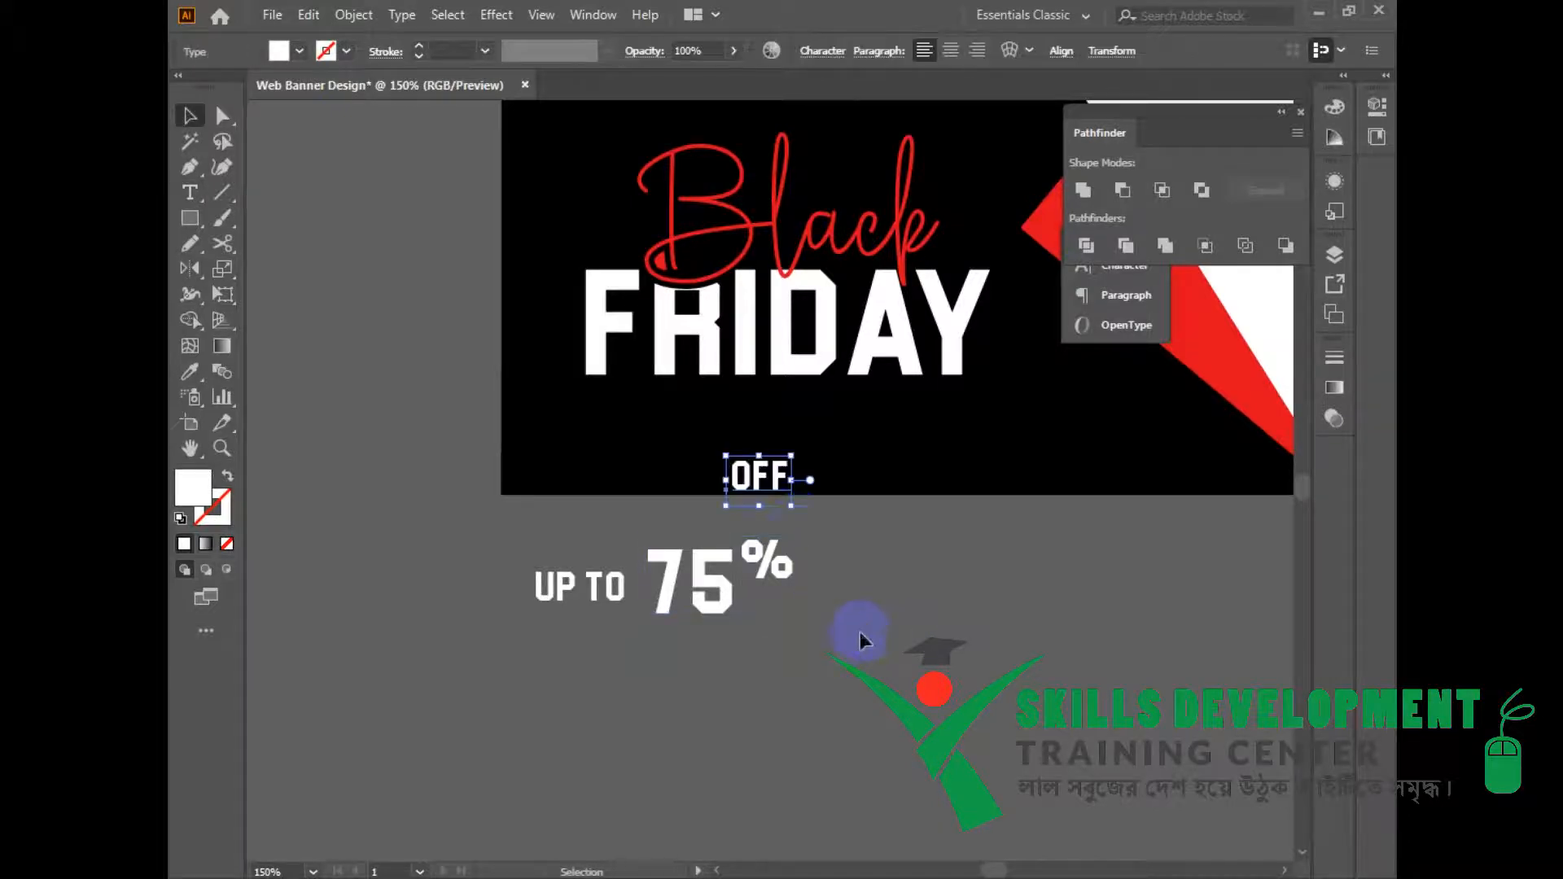
left_click_drag(832, 566, 876, 585)
Step: Expand the three texts "UP TO", "75%" and "OFF" into shapes
left_click_drag(910, 633, 510, 568)
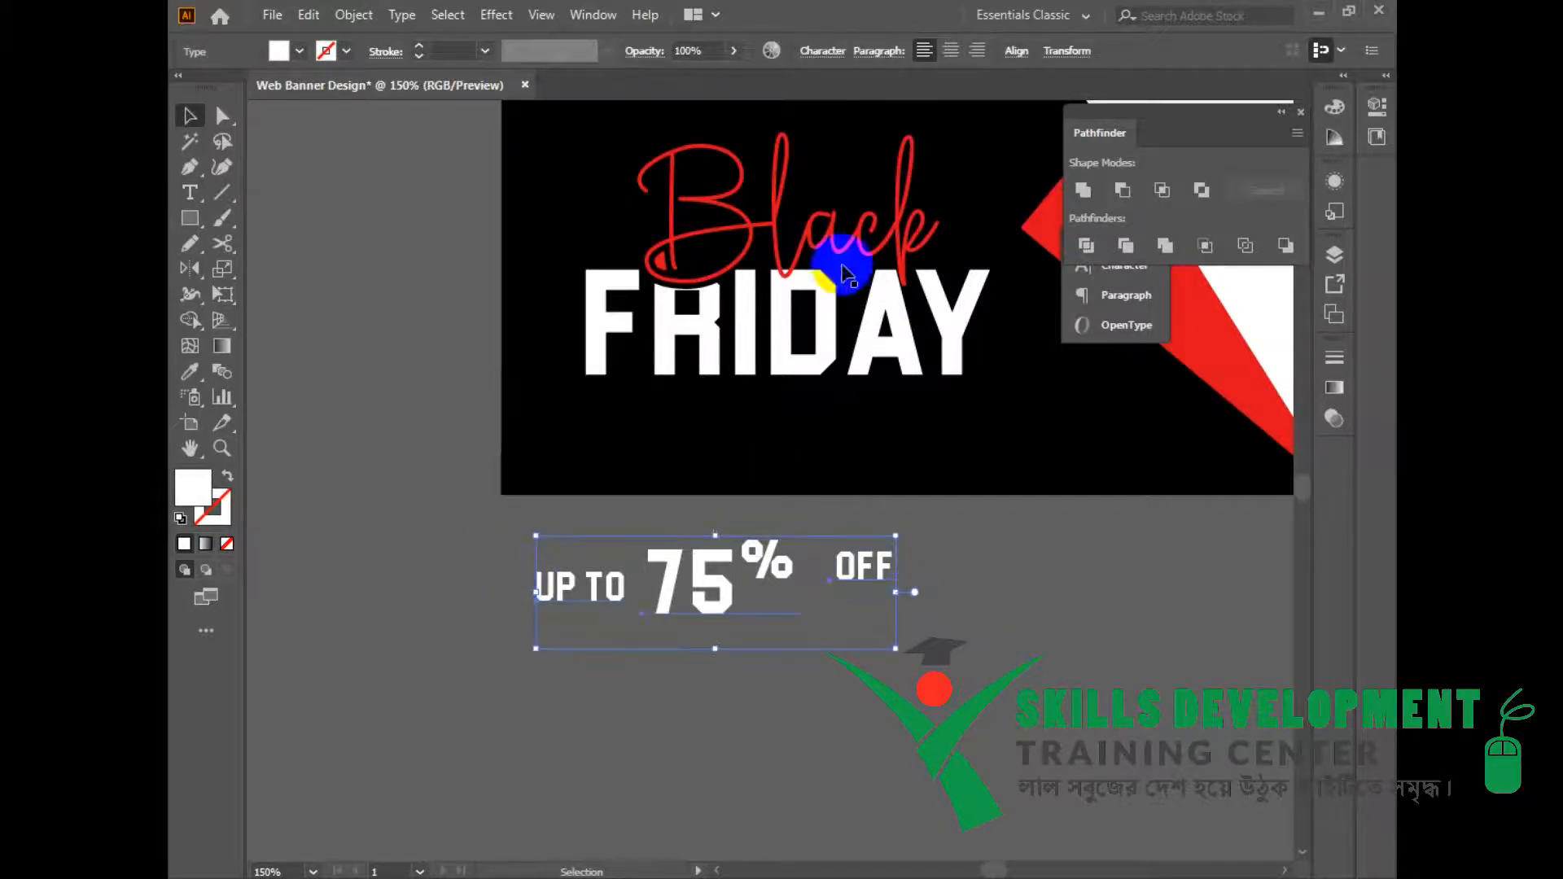
left_click(354, 14)
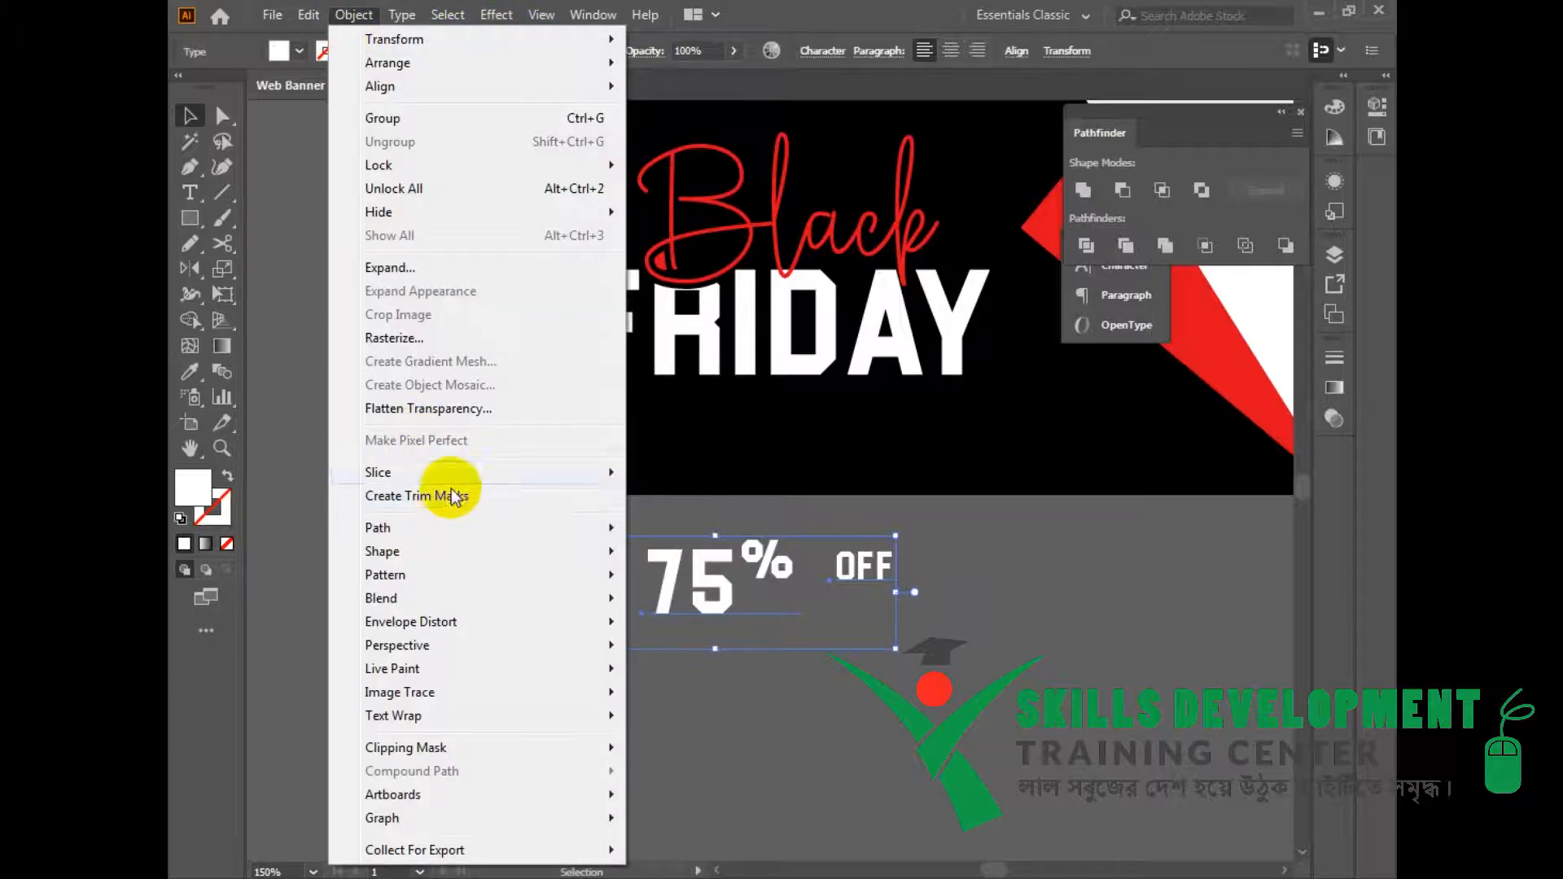
left_click(439, 259)
left_click(732, 573)
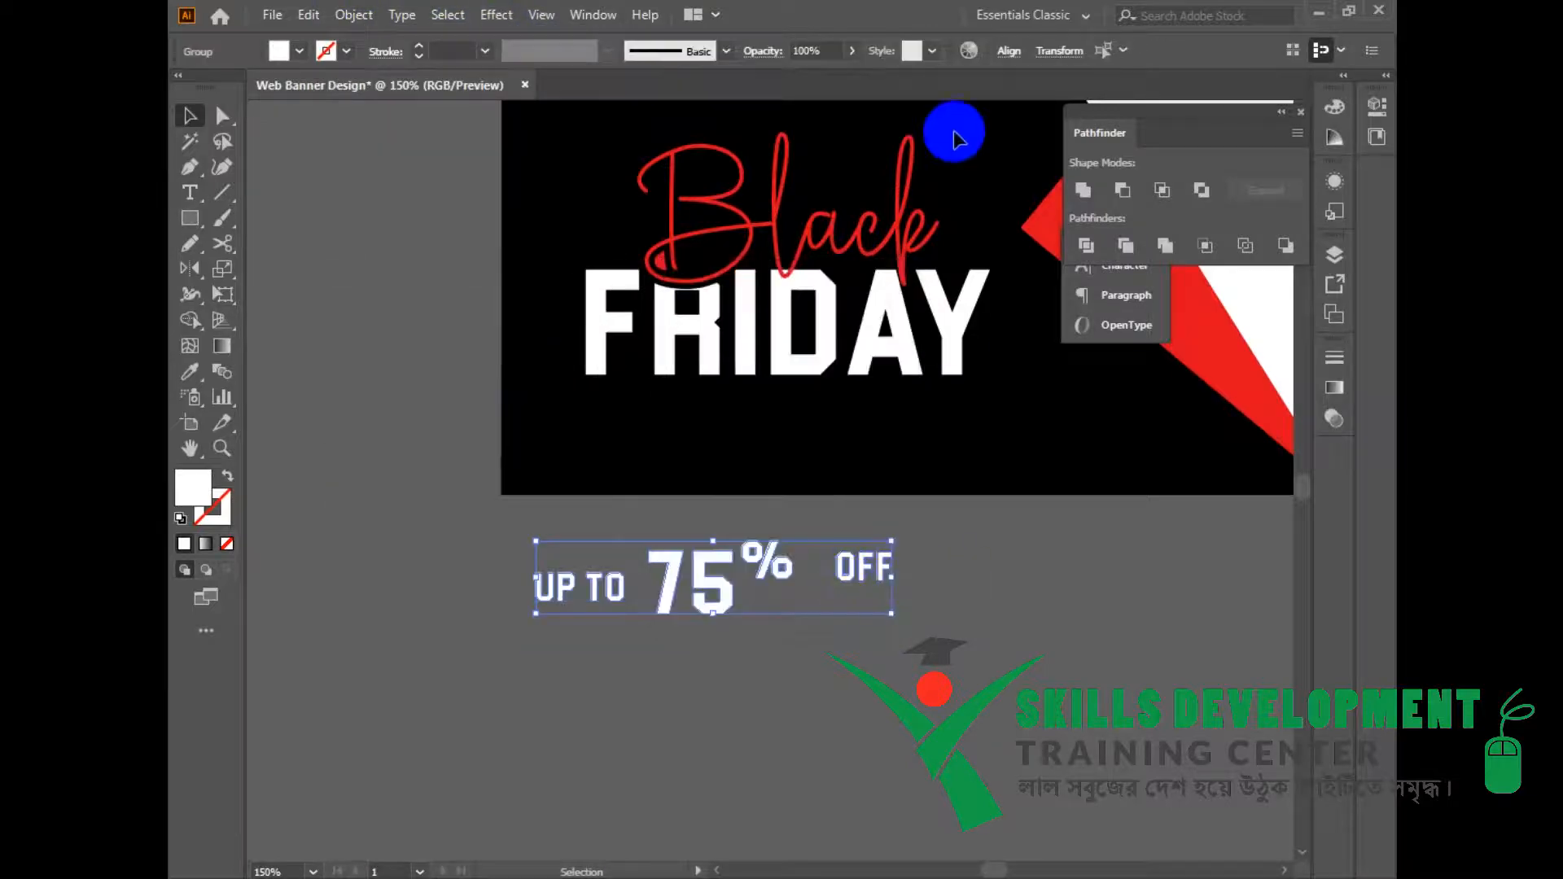
Step: Align the vertical centers of "UP TO", "75%" and "OFF"
left_click(1009, 50)
left_click(989, 235)
left_click(1050, 252)
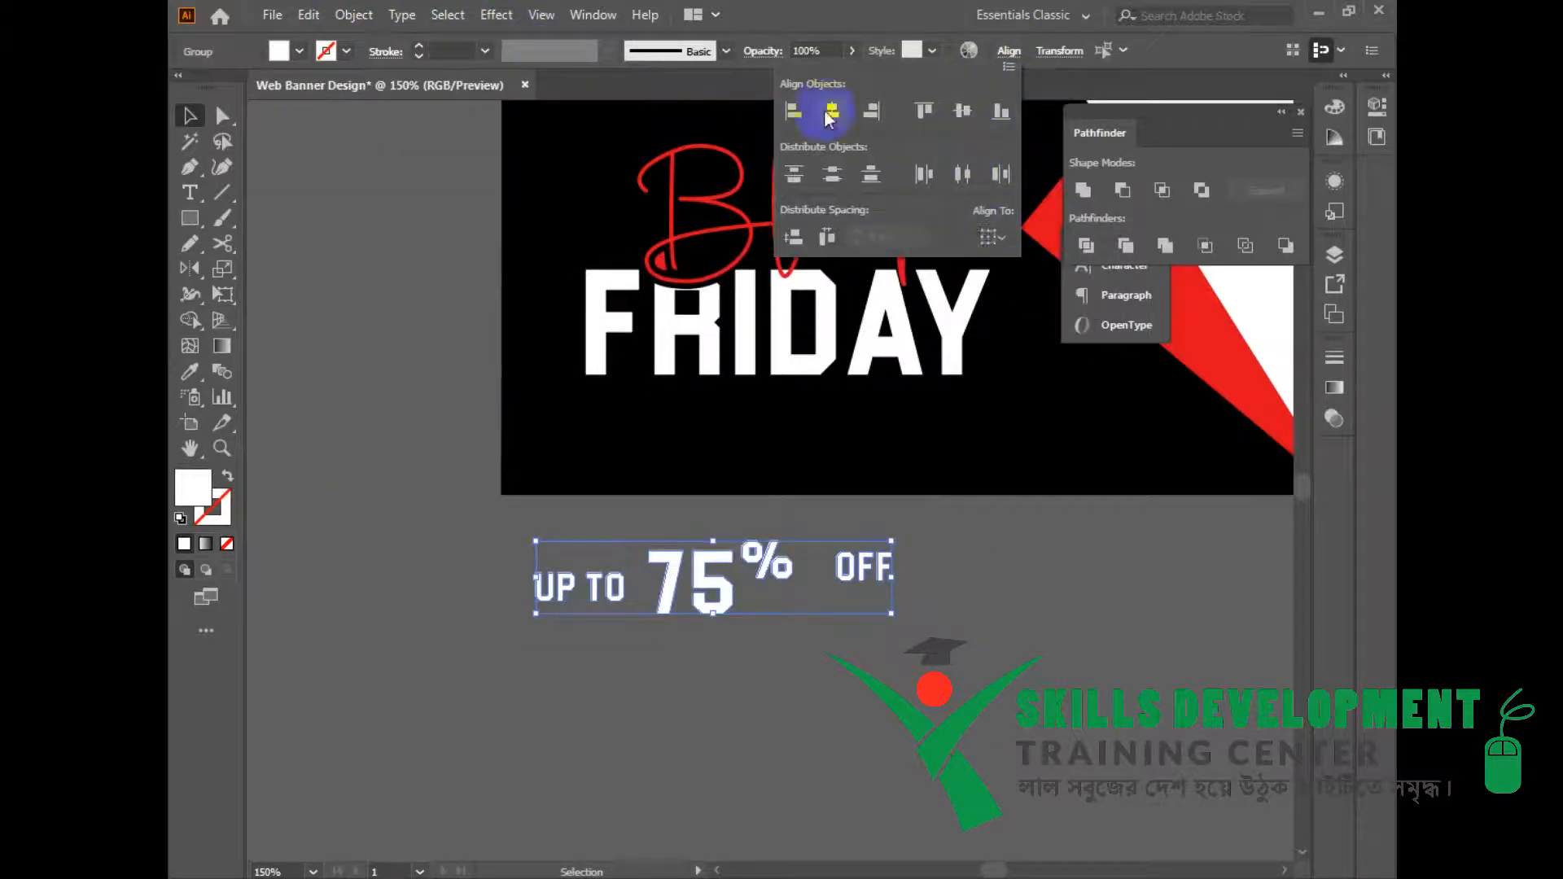
left_click(963, 110)
left_click(870, 692)
Step: Move "OFF" closer to the percent sign so the offer's three parts are spaced evenly
left_click_drag(861, 573, 982, 644)
key("ctrl+z")
left_click(814, 617)
left_click_drag(453, 548, 959, 604)
left_click(954, 648)
Step: Align "UP TO" and "OFF" on their vertical centers and nudge "75%" slightly upward
left_click(585, 604)
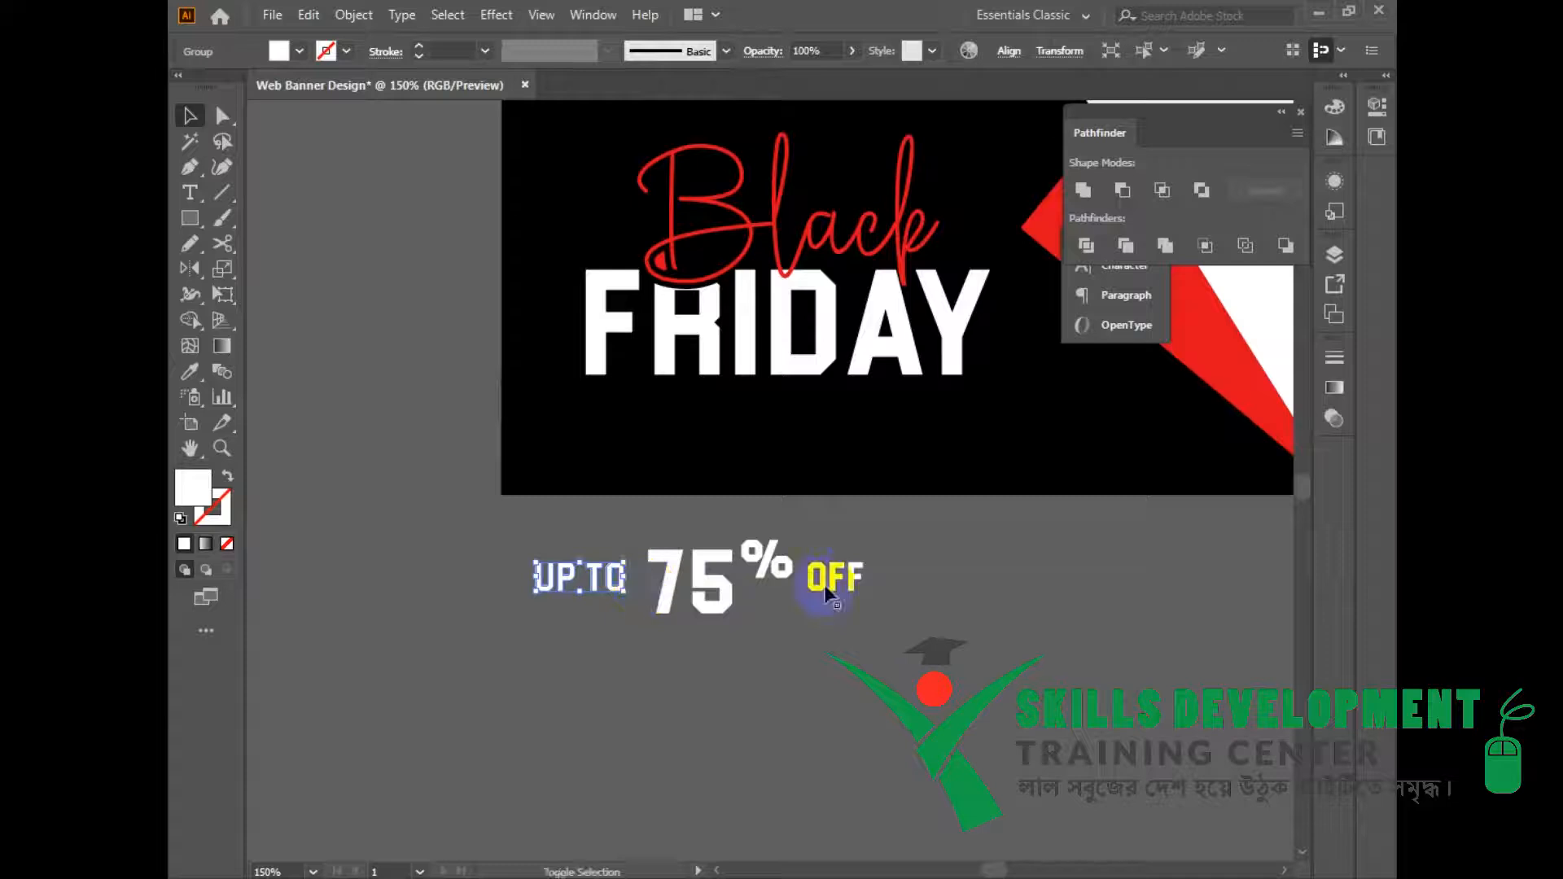
left_click(1010, 50)
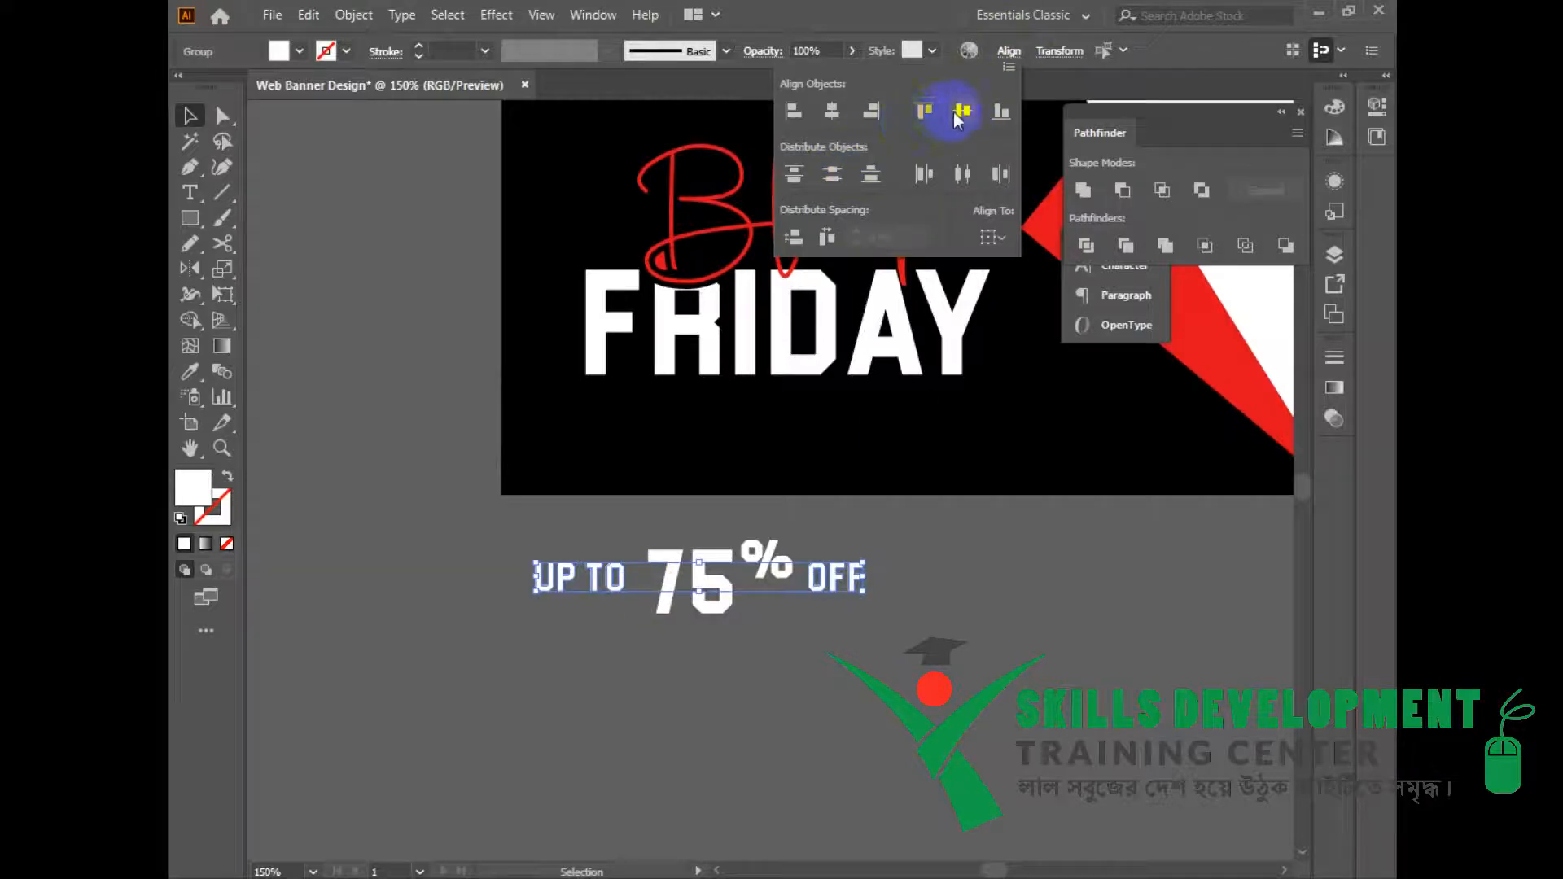
left_click(960, 663)
left_click(718, 601)
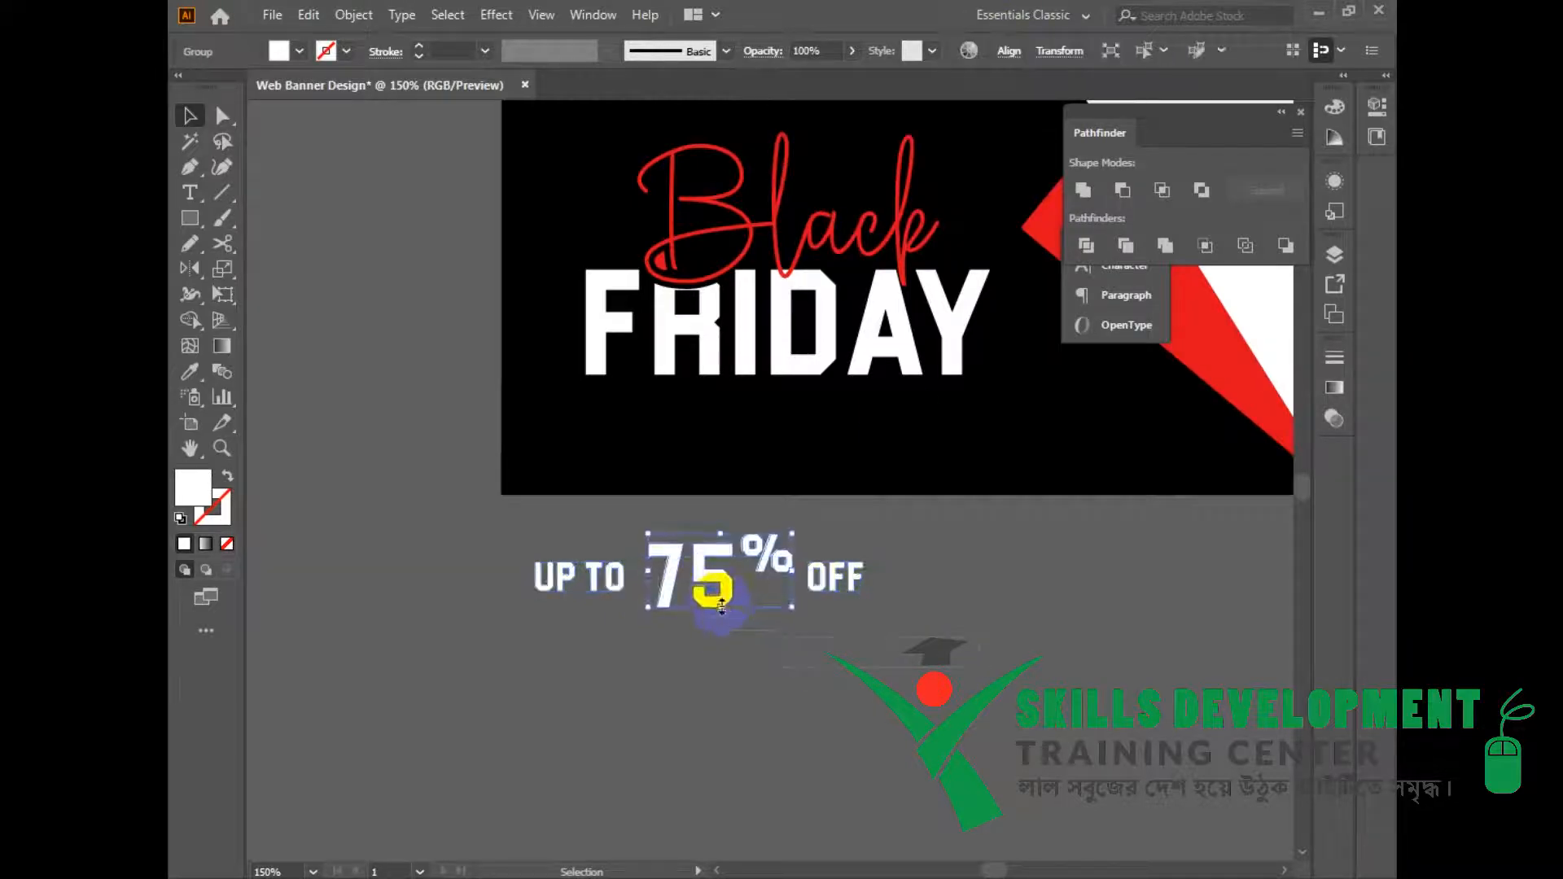
left_click(826, 640)
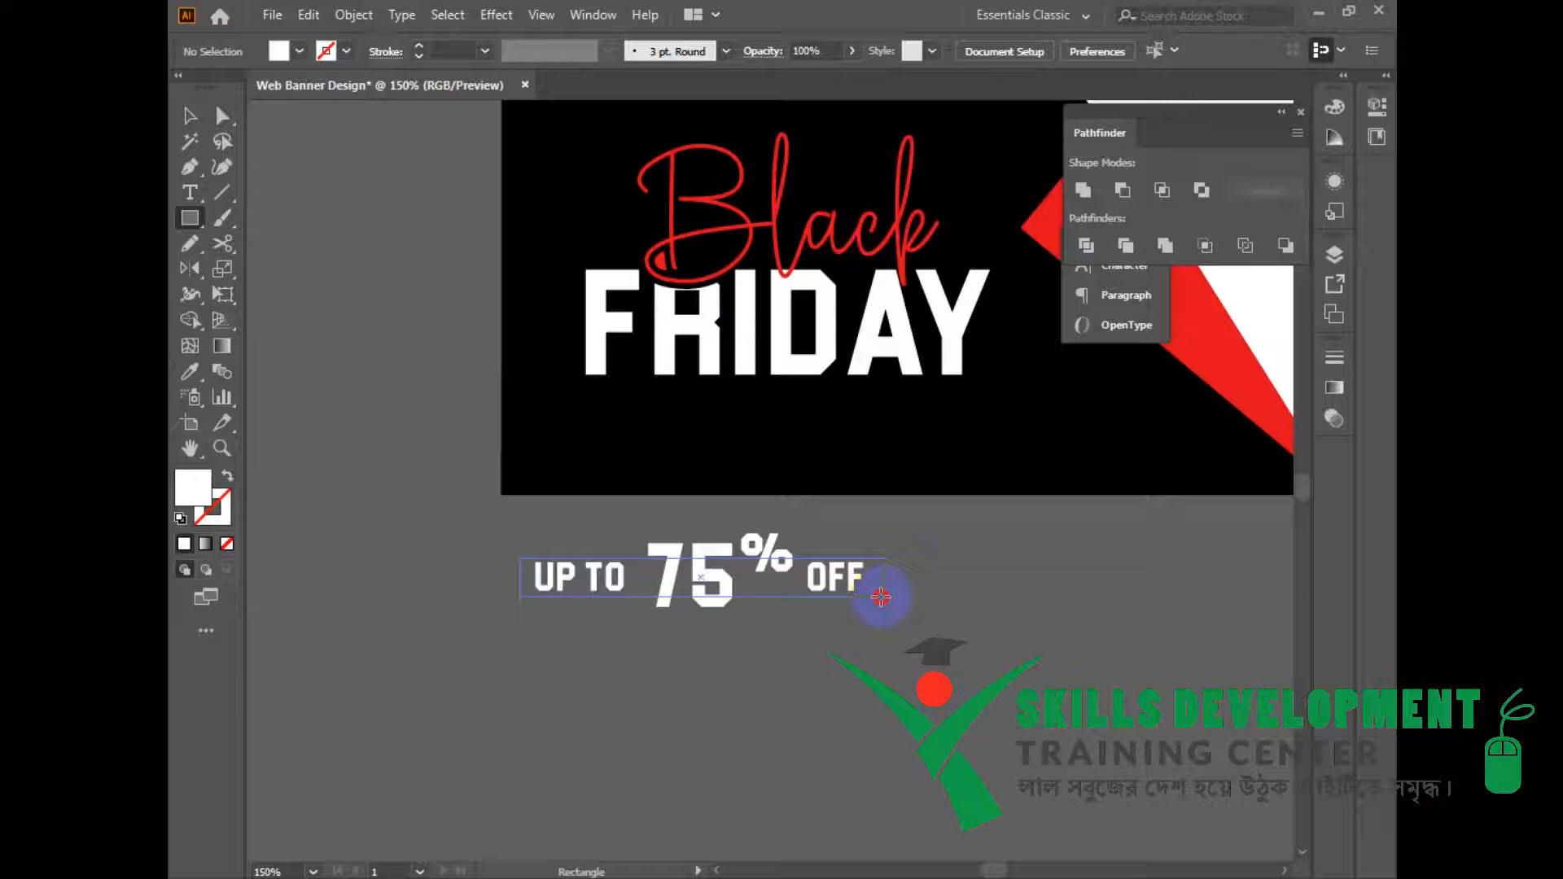
Step: Draw a wide rectangle framing "UP TO" and "OFF" across "75%", with a white outline and no fill
left_click_drag(881, 596, 881, 597)
left_click(228, 475)
left_click(190, 115)
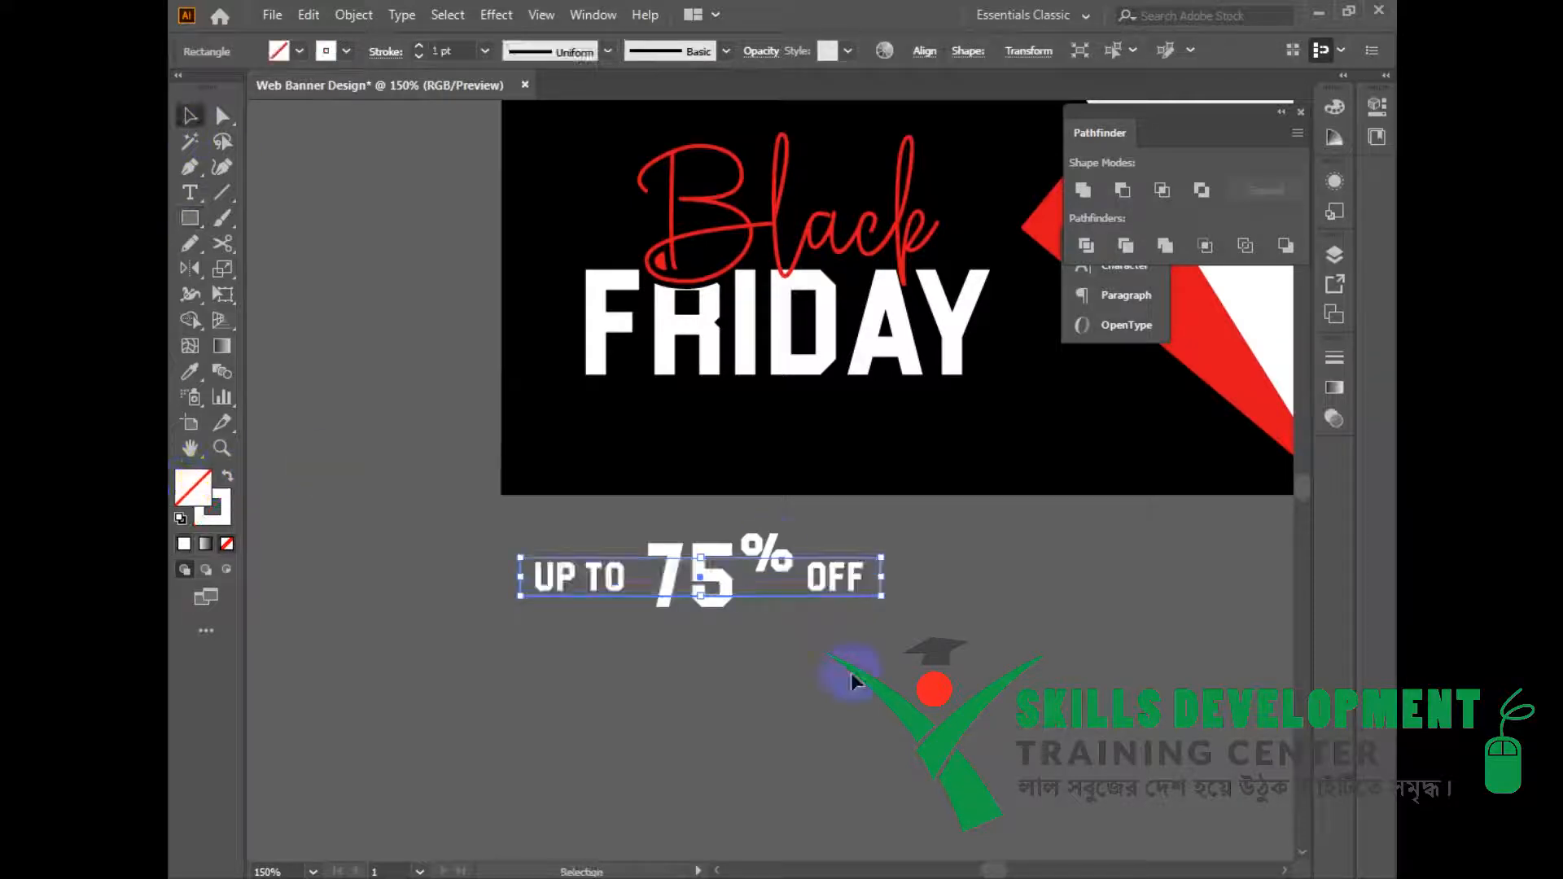
left_click(733, 622)
key("ctrl+equal")
key("shift+x")
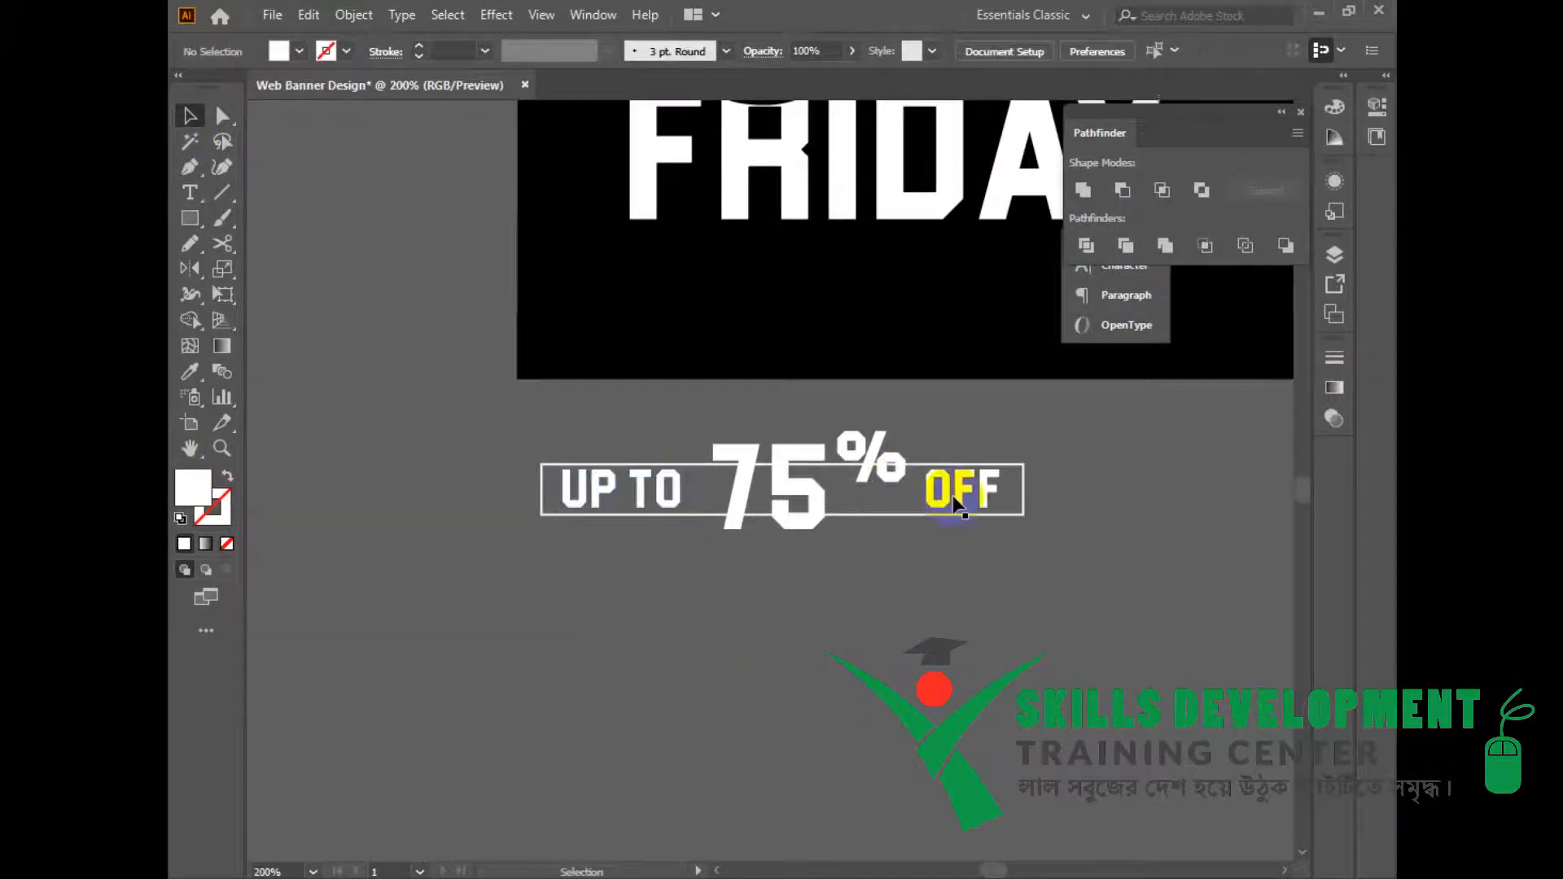
Step: Enlarge "75%" slightly, ungroup it, and lower the percent sign between the 5 and "OFF"
left_click(970, 505)
left_click(637, 488, "shift")
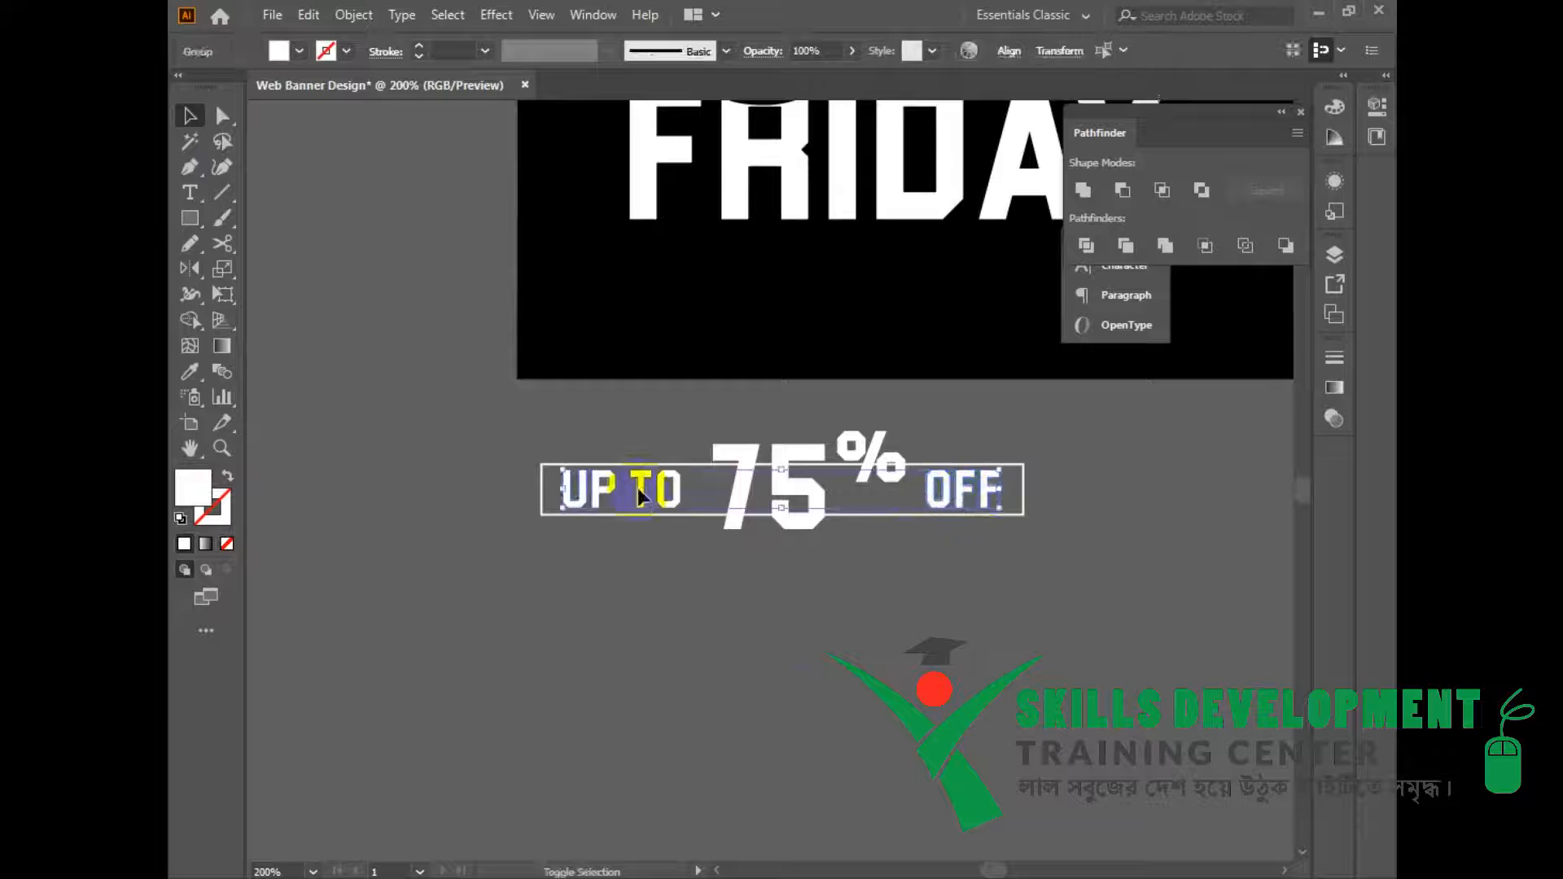
left_click(803, 499)
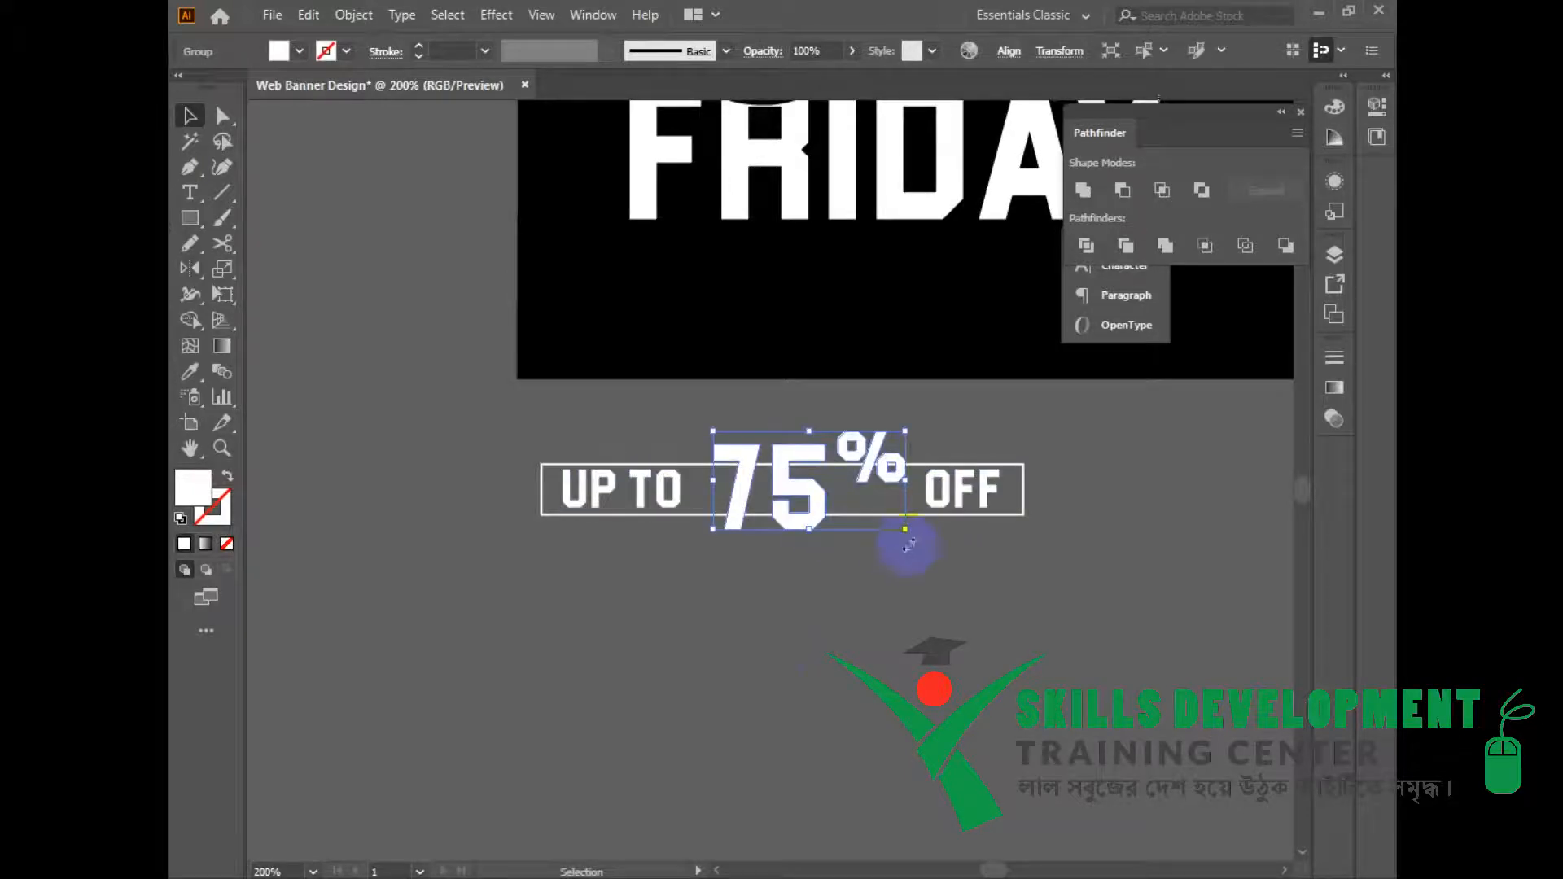
right_click(896, 453)
left_click(975, 621)
left_click(901, 466)
left_click_drag(893, 480, 891, 494)
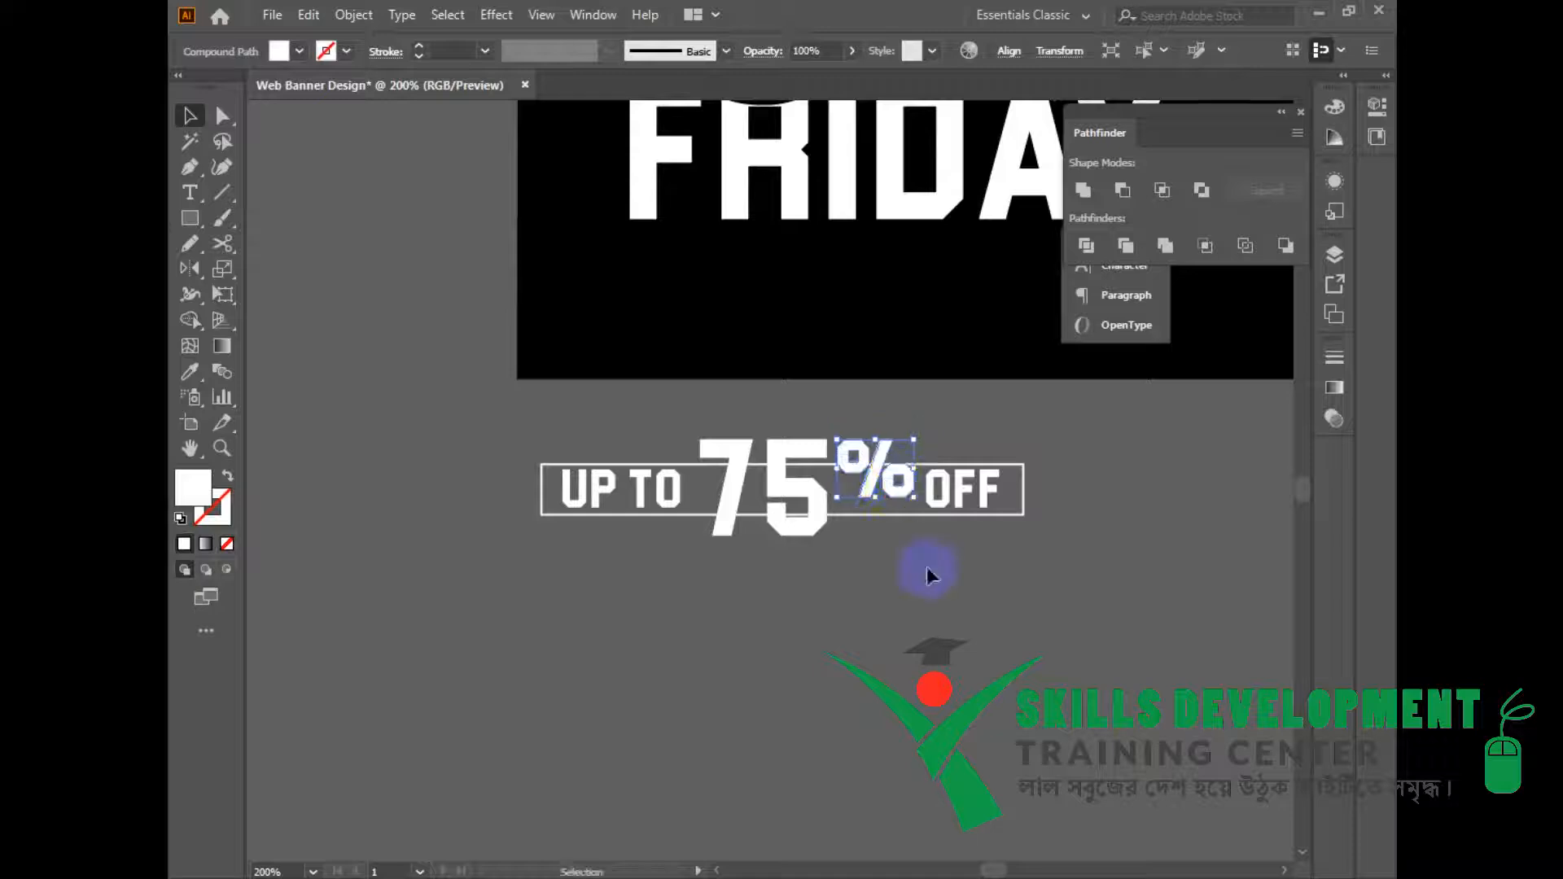
left_click(954, 598)
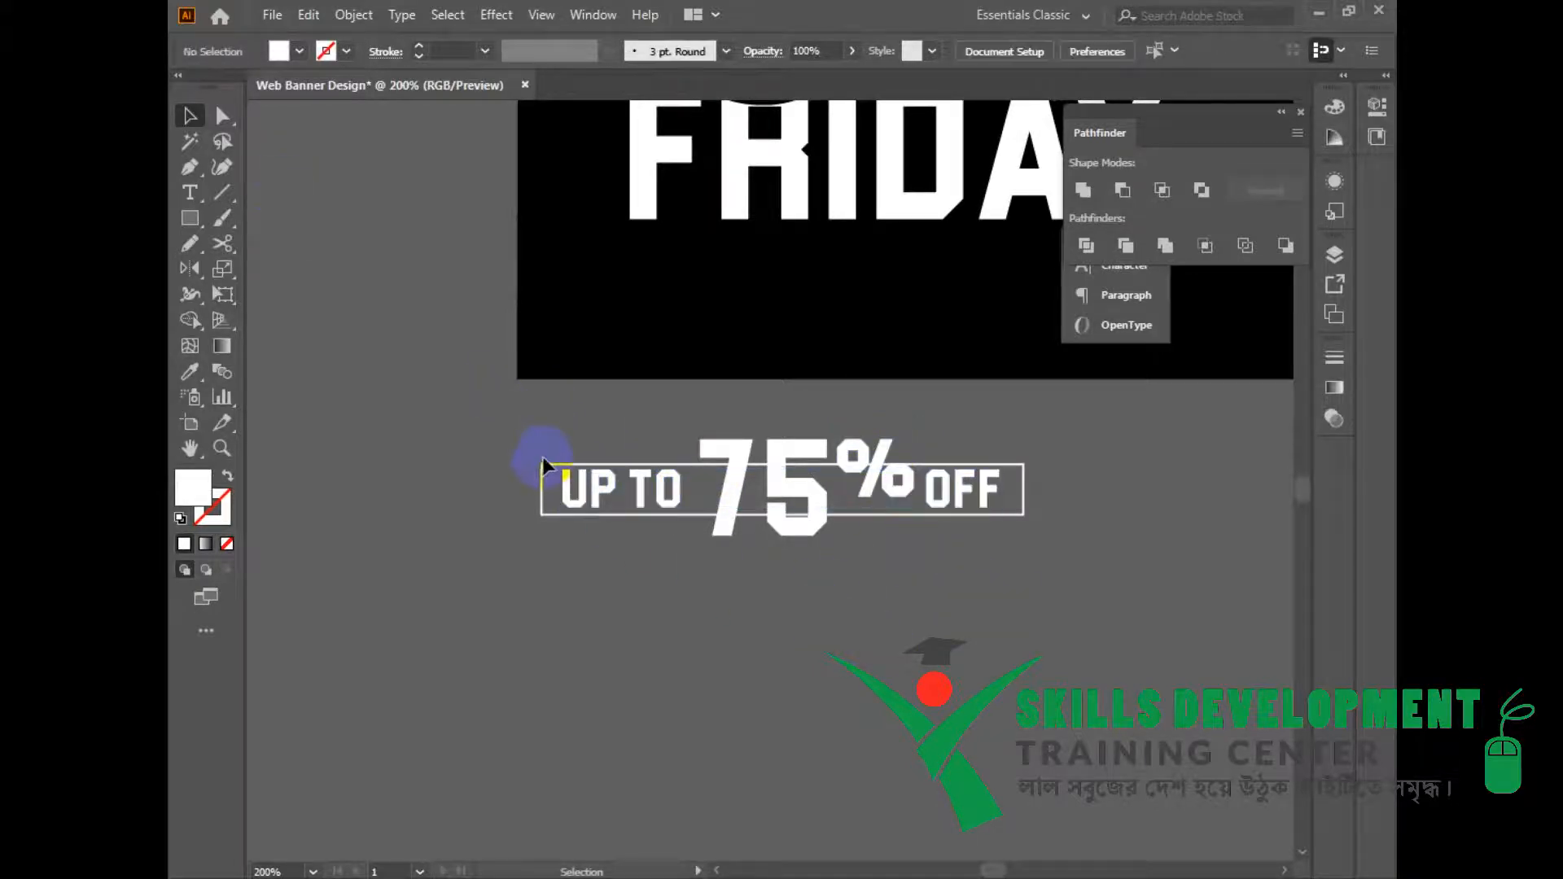
Step: Cut the rectangle at its two corners before "UP TO" with the Scissors tool and delete the short edge between them
left_click(549, 534)
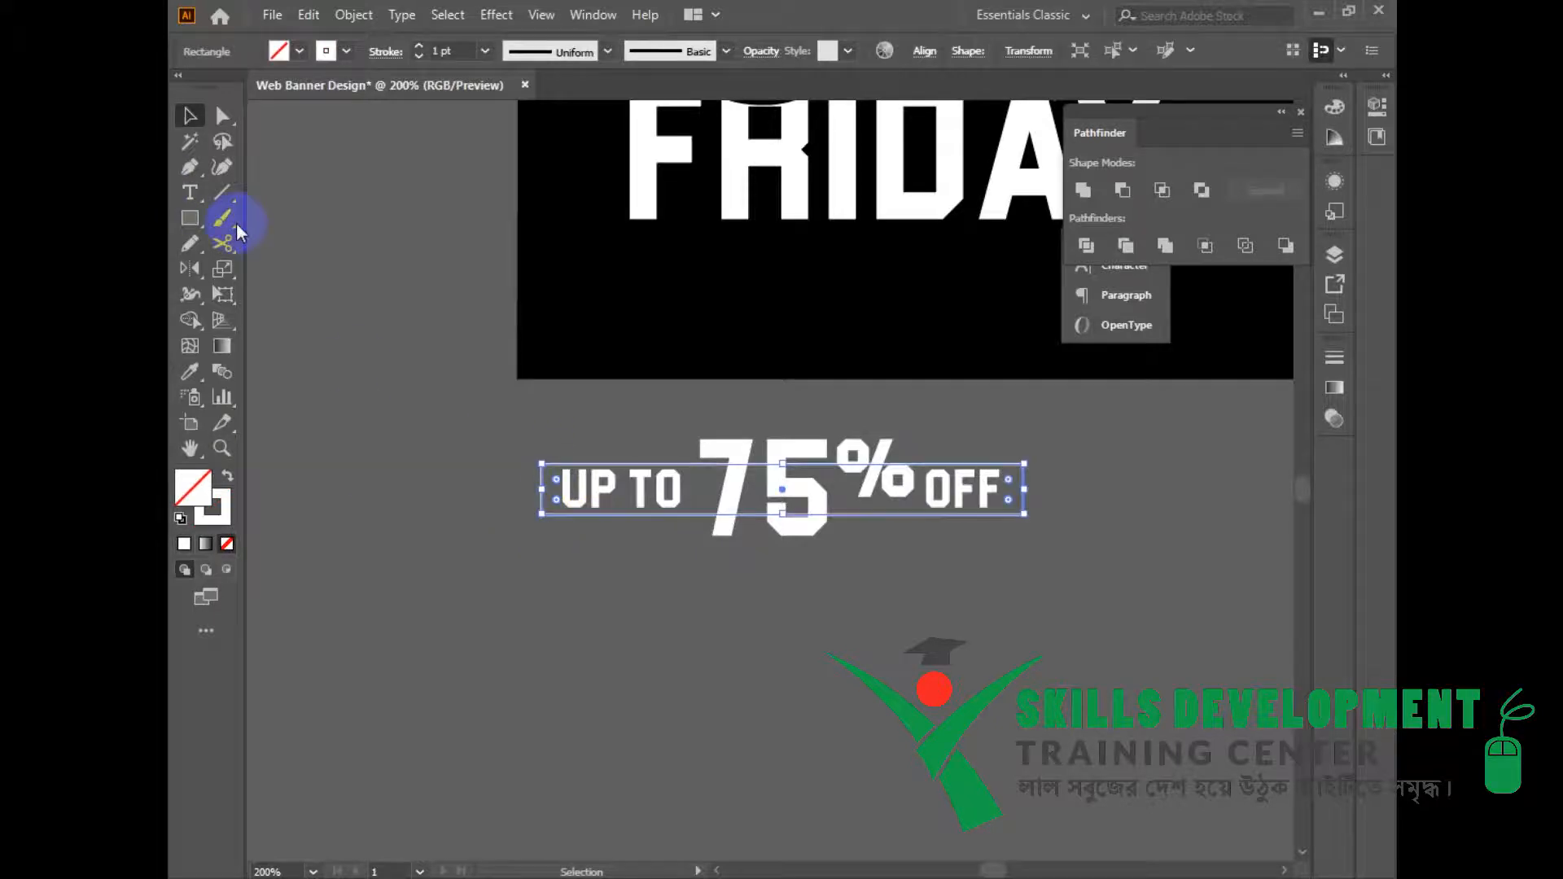
left_click(222, 243)
scroll(524, 464, "up", 1)
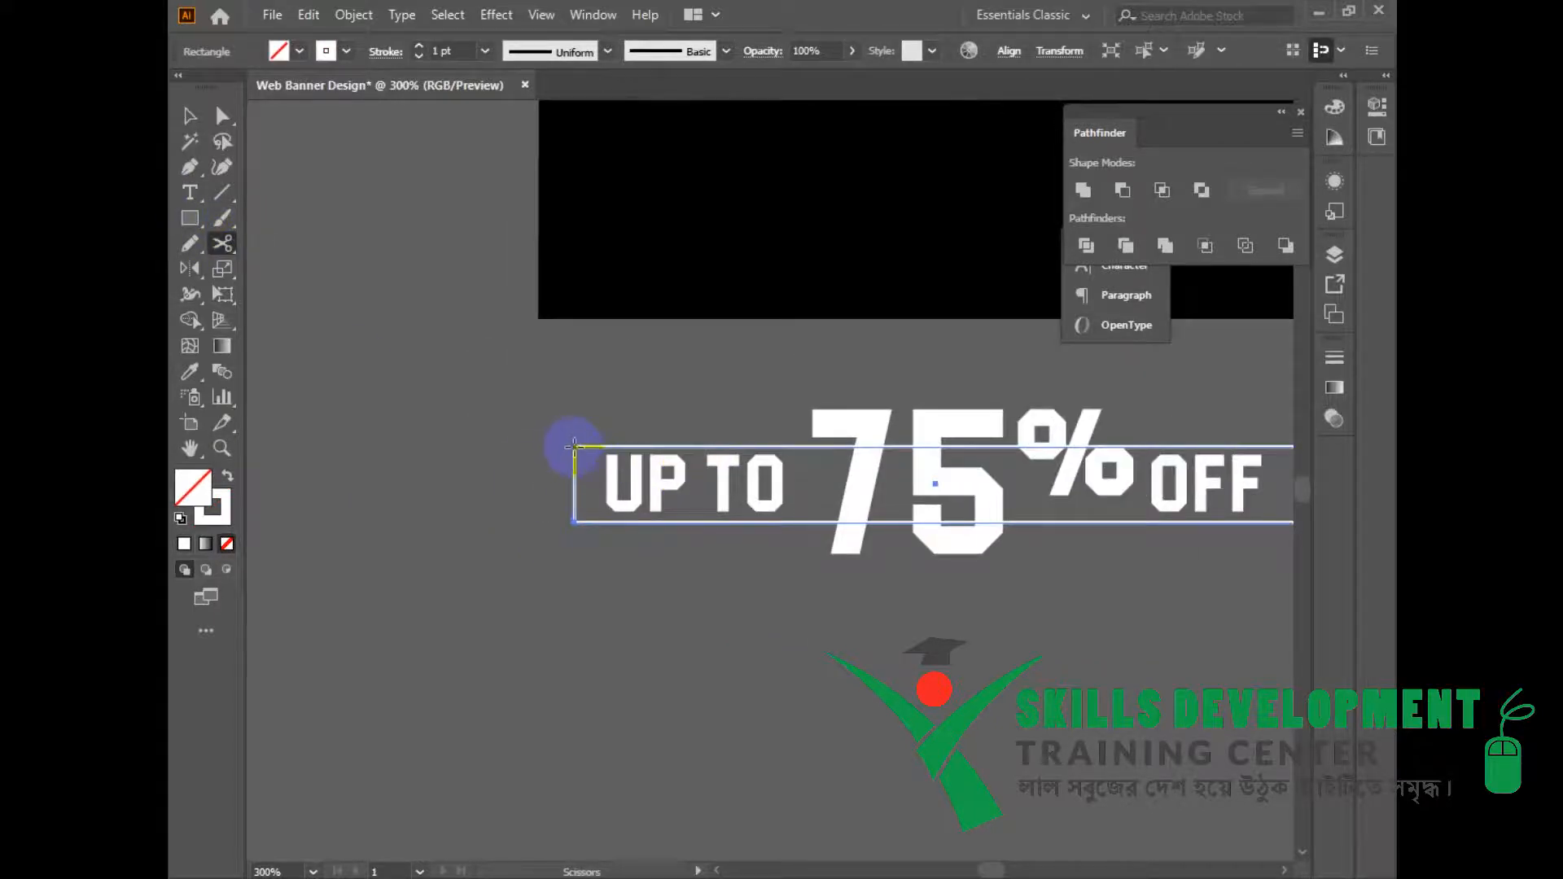
left_click(575, 446)
left_click(575, 522)
key("Delete")
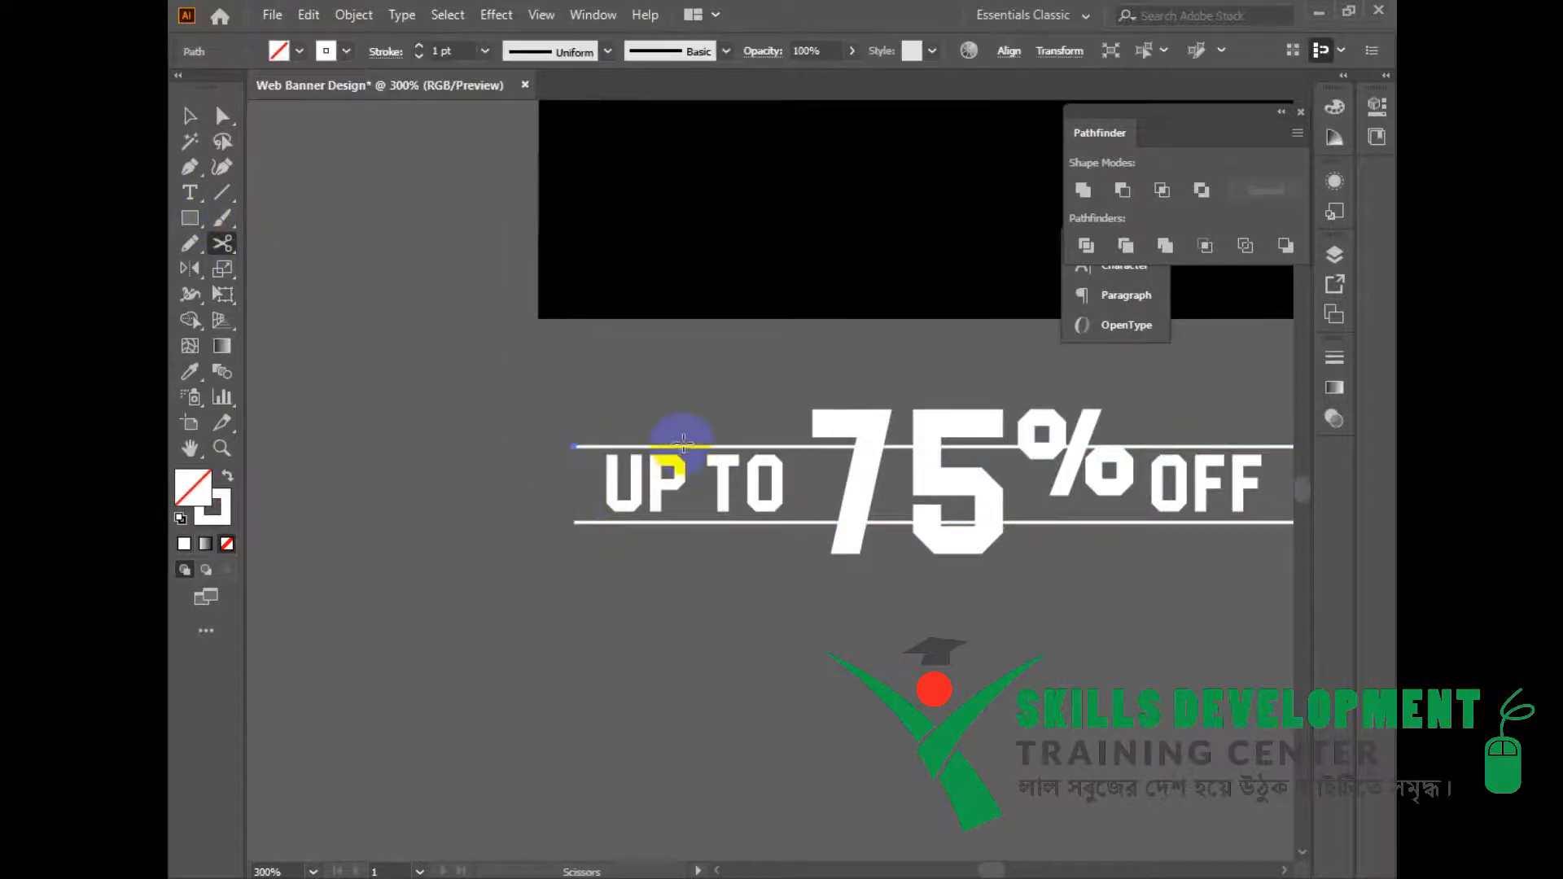
Step: Try to cut the frame's upper line at the 7 with the Scissors tool
left_click(830, 444)
left_click(990, 475)
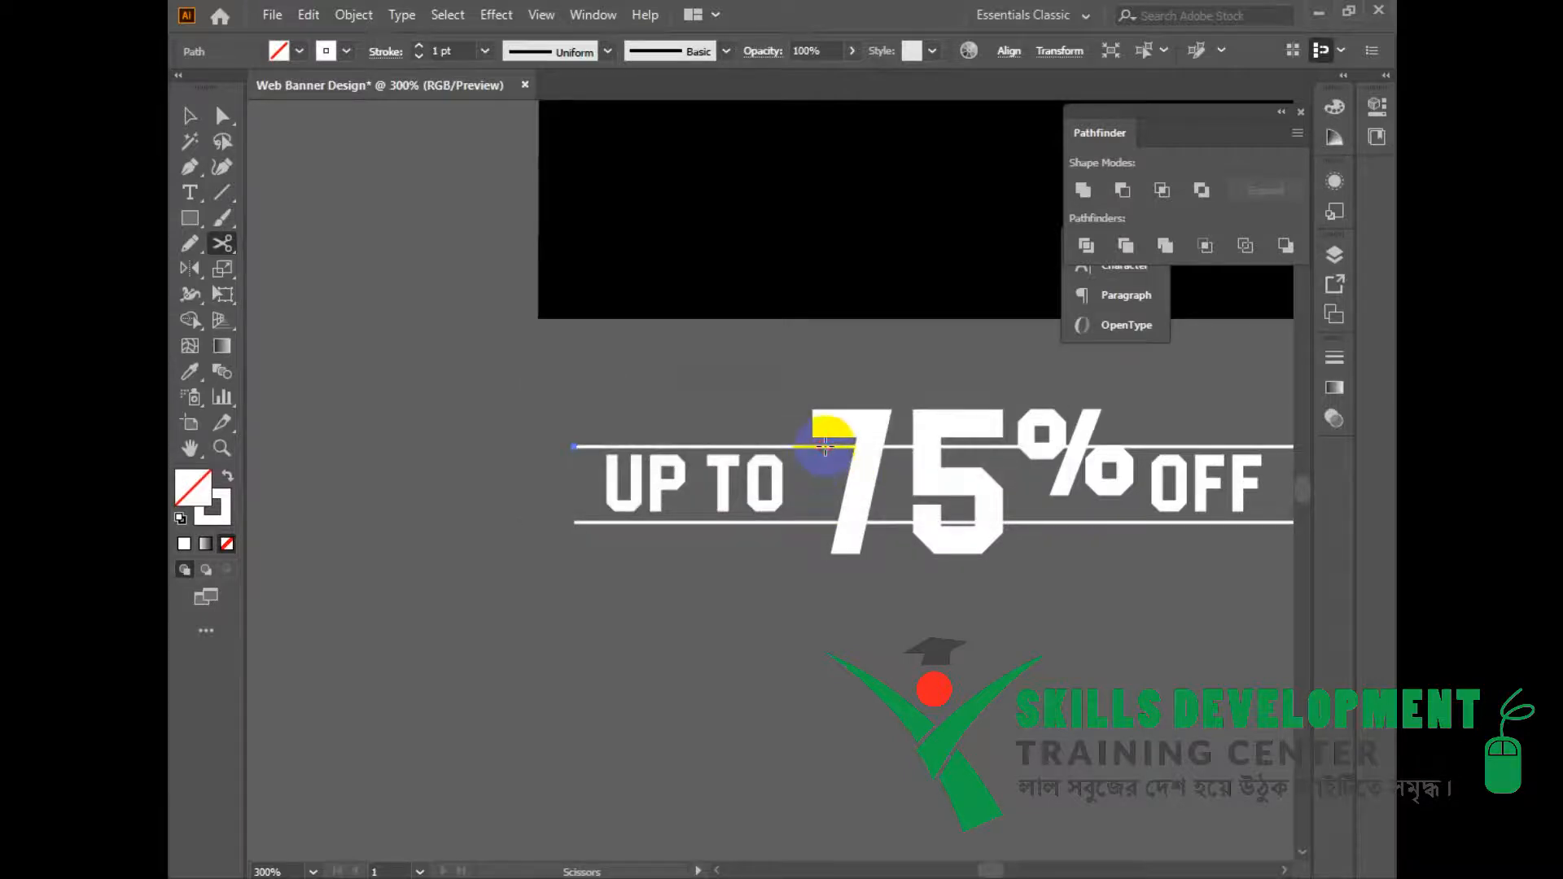
left_click(831, 444)
left_click(964, 476)
key("v")
Step: Cut the frame's upper and lower lines between "UP TO" and the 7 with the Scissors tool
left_click(671, 446)
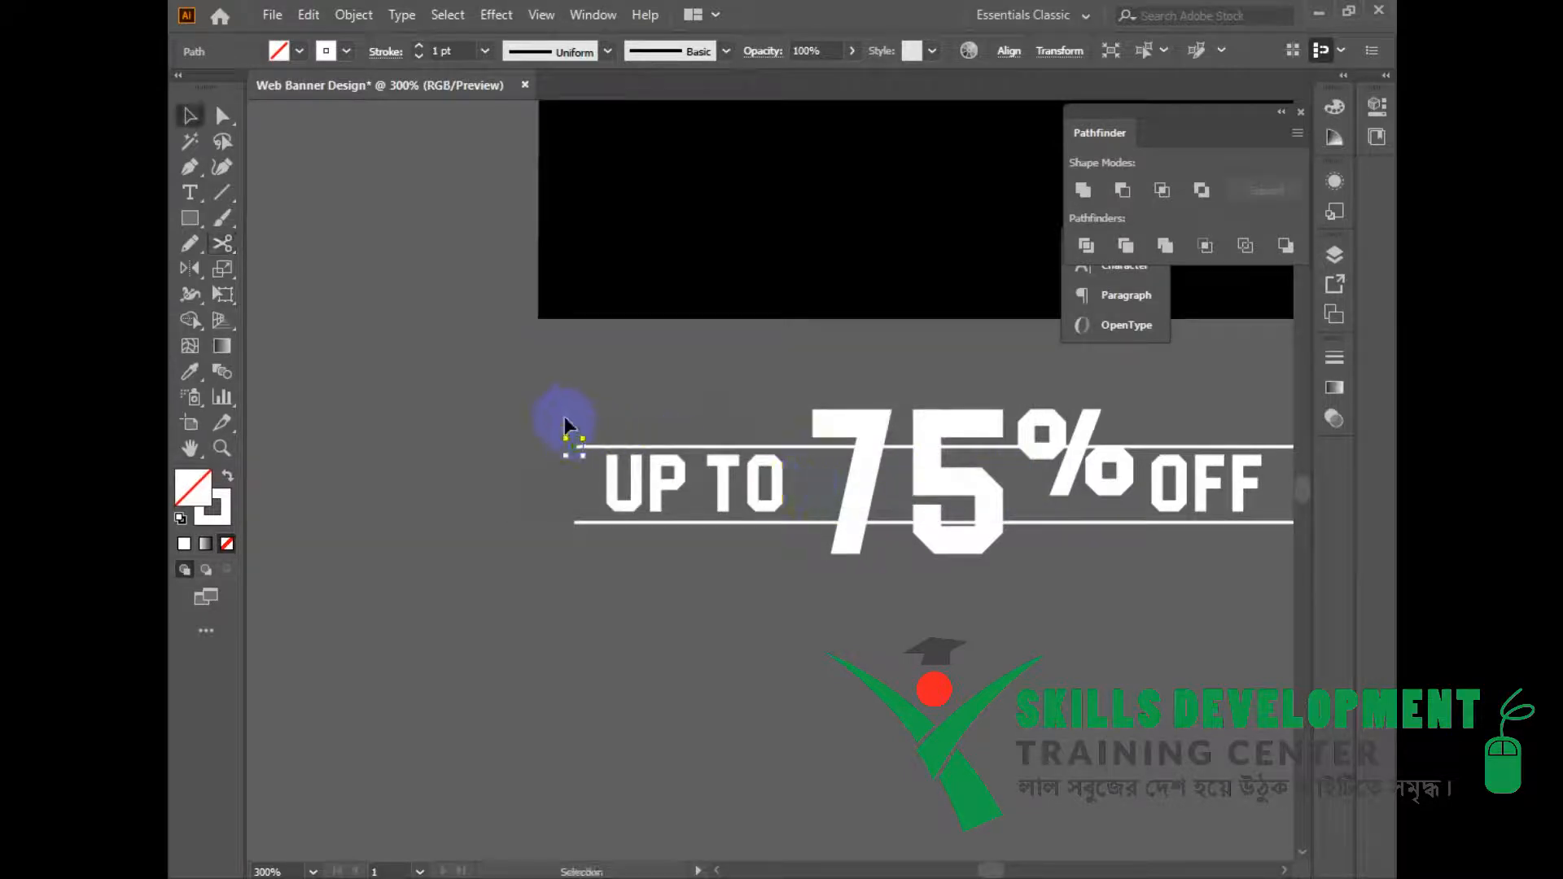
left_click(573, 448)
left_click(218, 246)
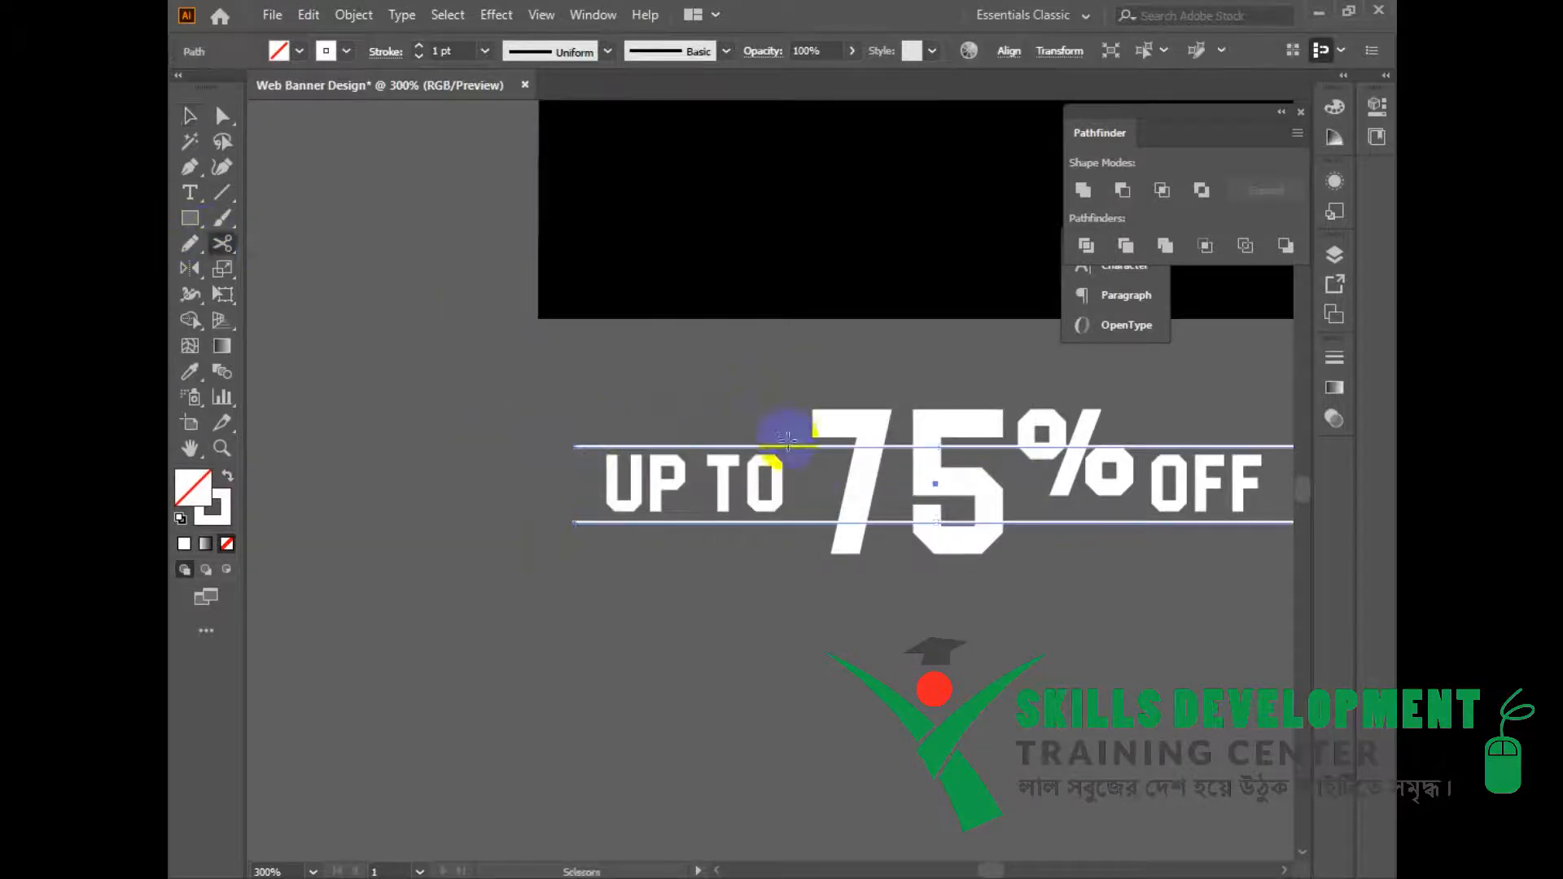
left_click(806, 447)
left_click(792, 523)
left_click_drag(1032, 495, 785, 499)
Step: Try to cut the frame's upper line just after the percent sign with the Scissors tool
key("v")
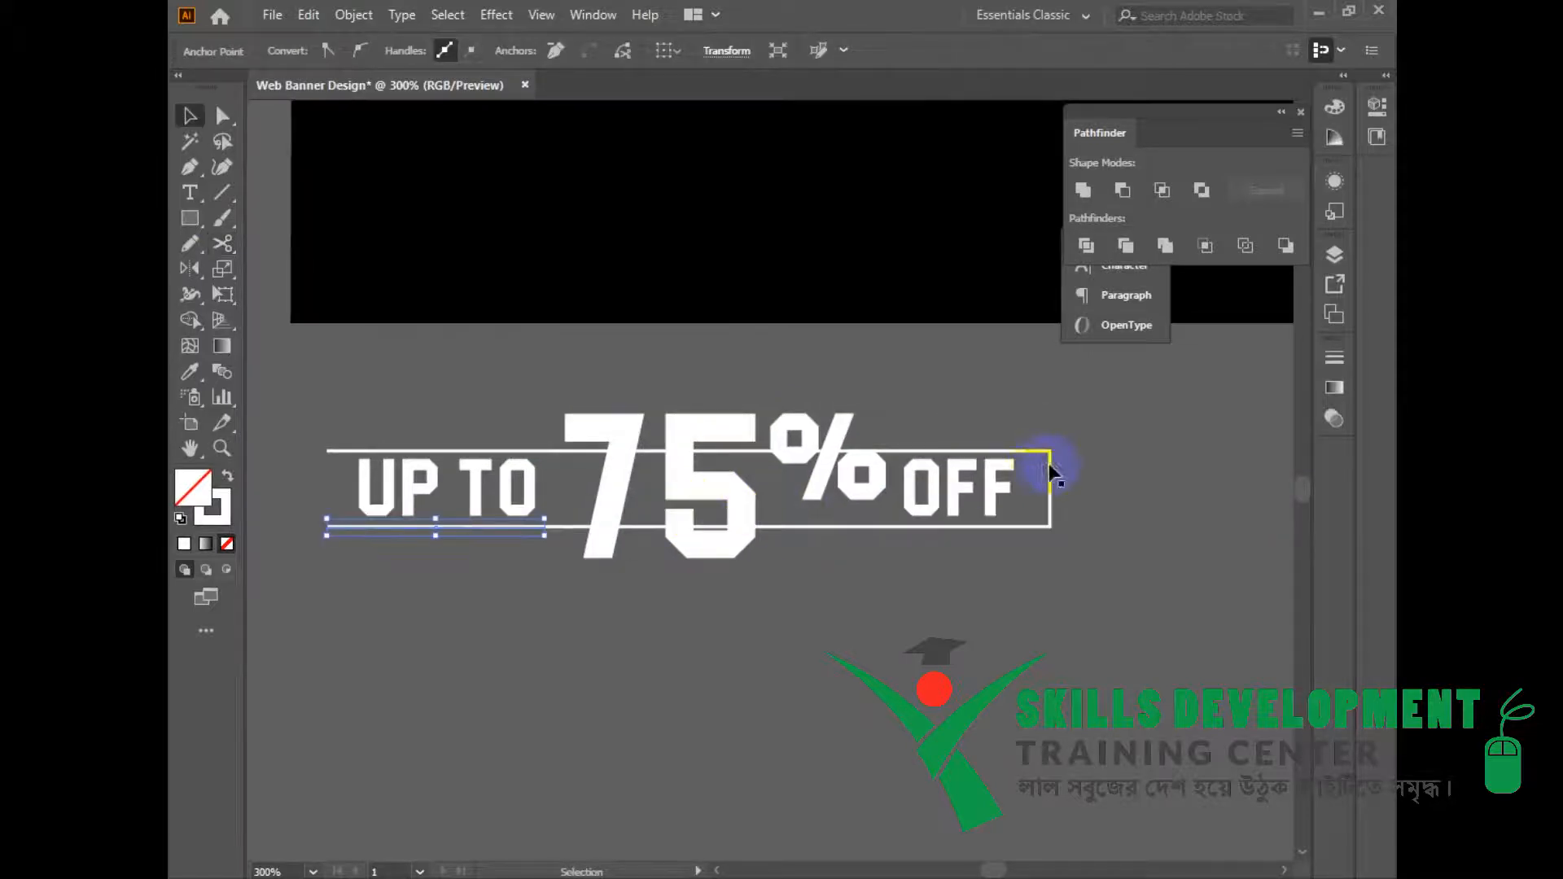
left_click(1052, 462)
left_click(1046, 491)
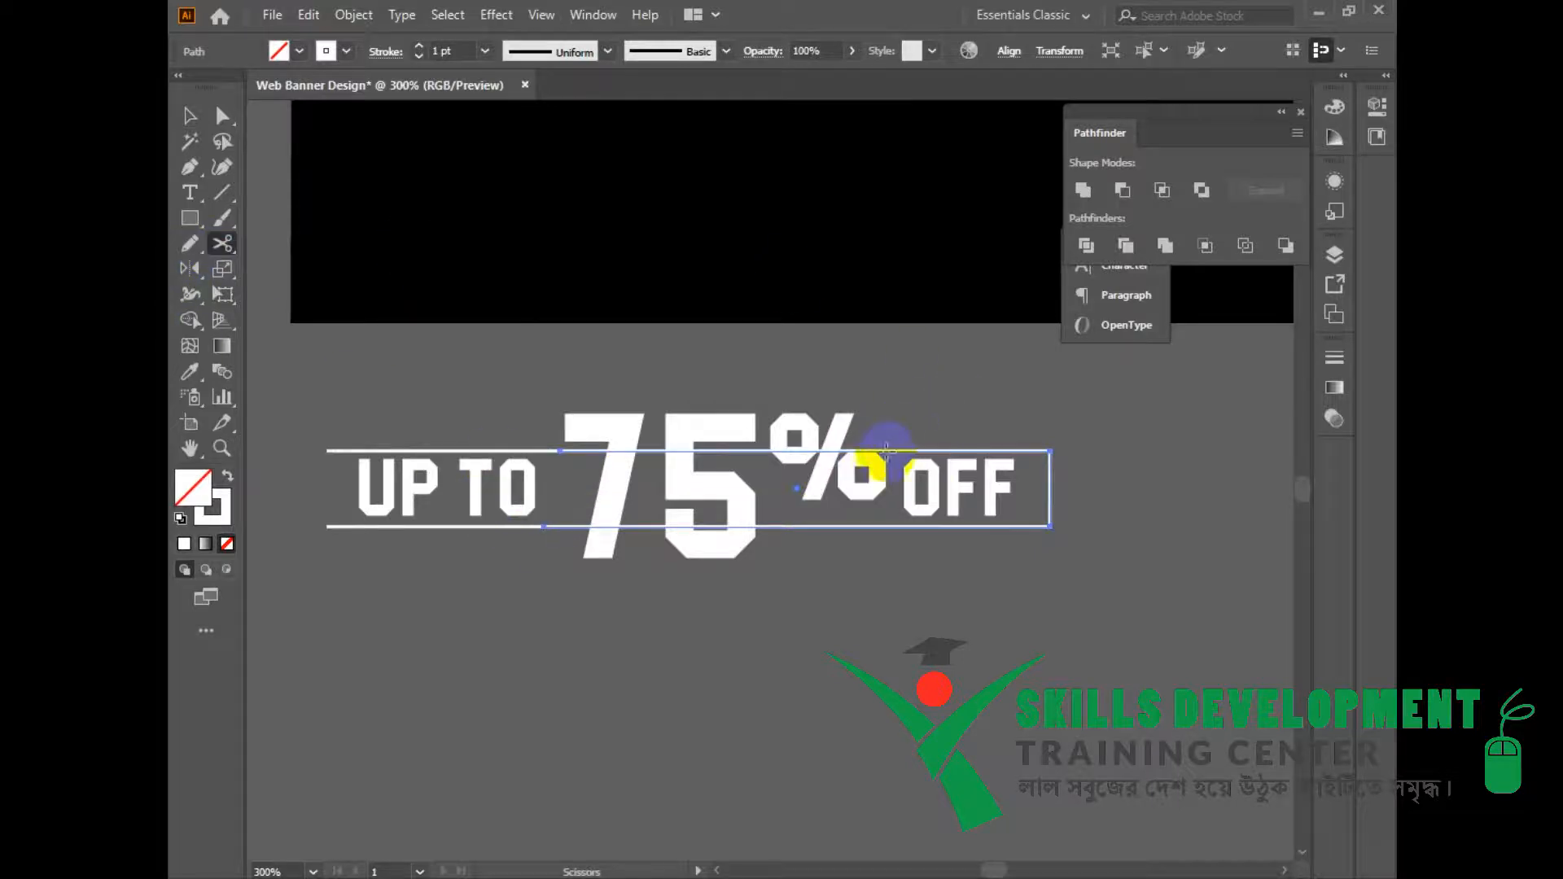
left_click(889, 450)
left_click(982, 477)
left_click(1013, 487)
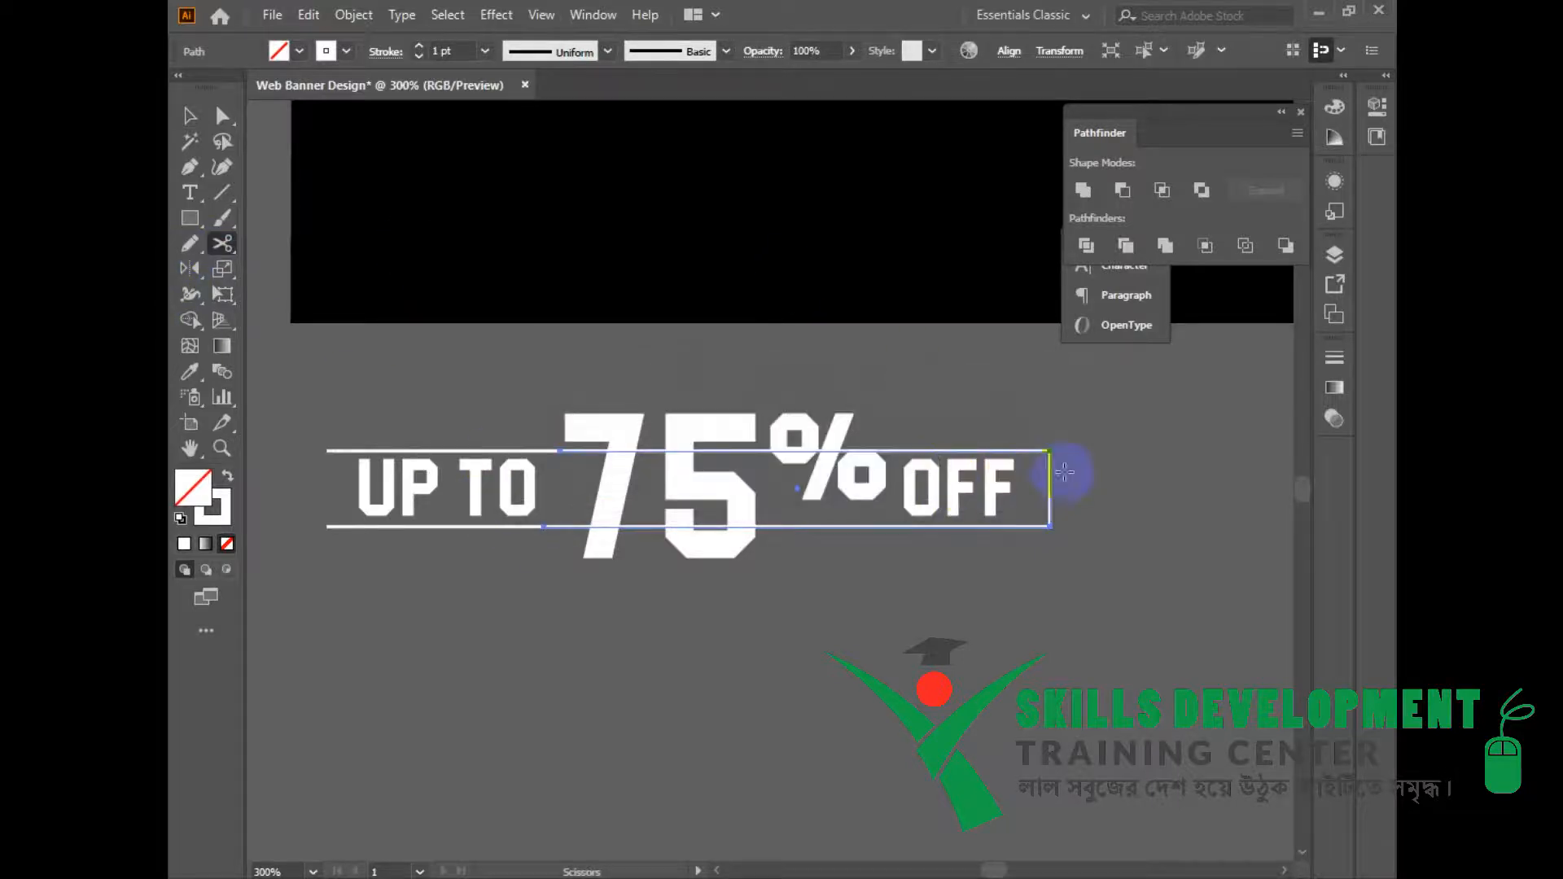
Step: Cut the frame at its two corners after "OFF" and delete the short edge between them
left_click(1049, 452)
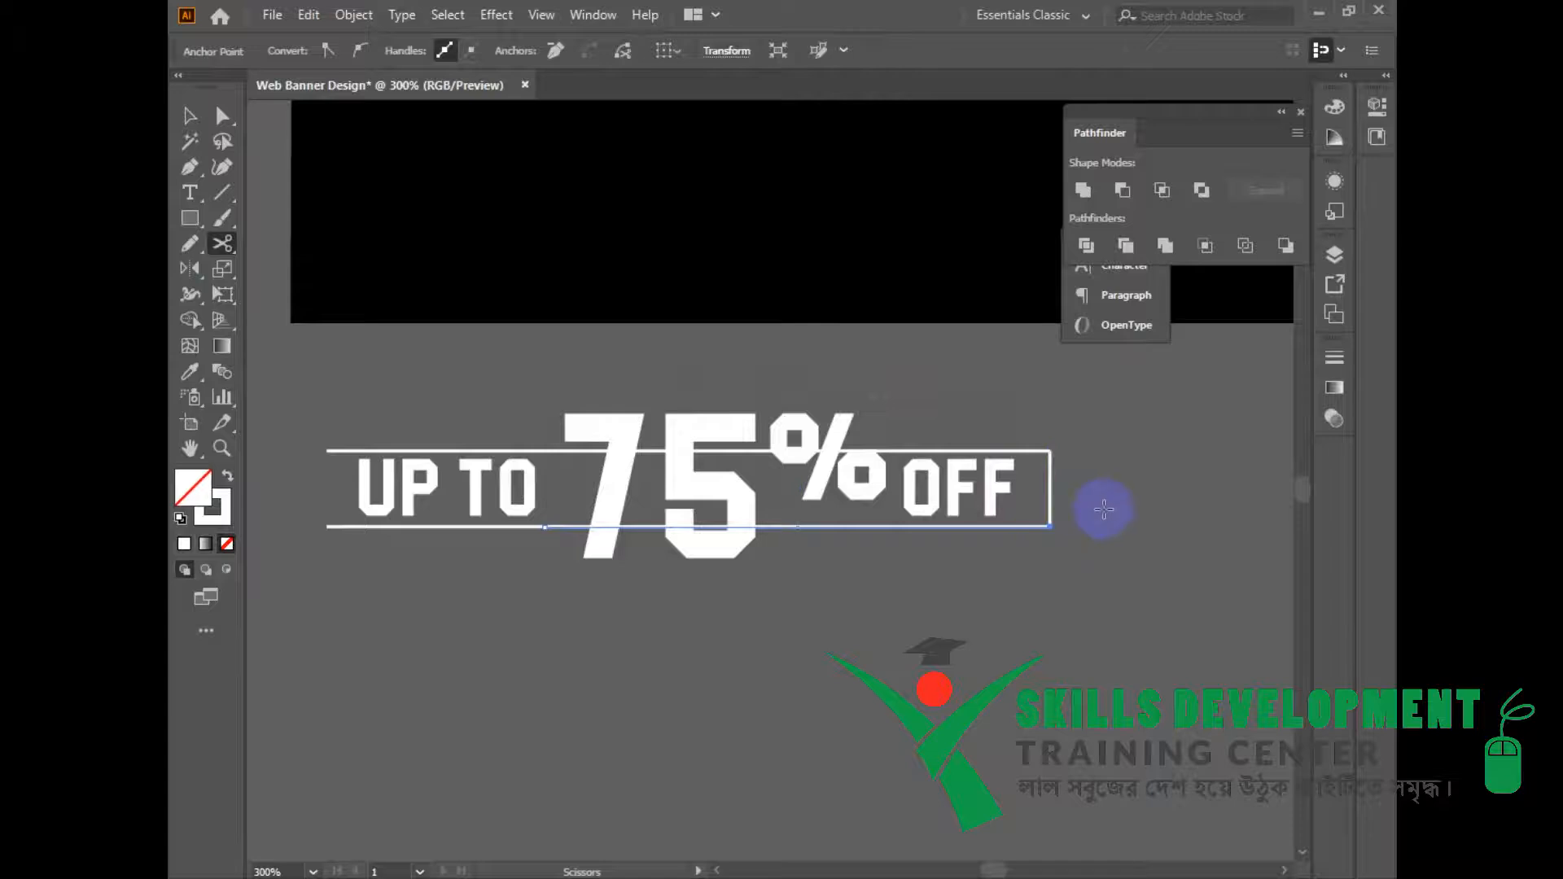
left_click(896, 526)
left_click(987, 485)
key("a")
left_click(1044, 499)
key("Delete")
Step: Cut the upper line just before "OFF" and delete the segment running behind "75%"
left_click(777, 452)
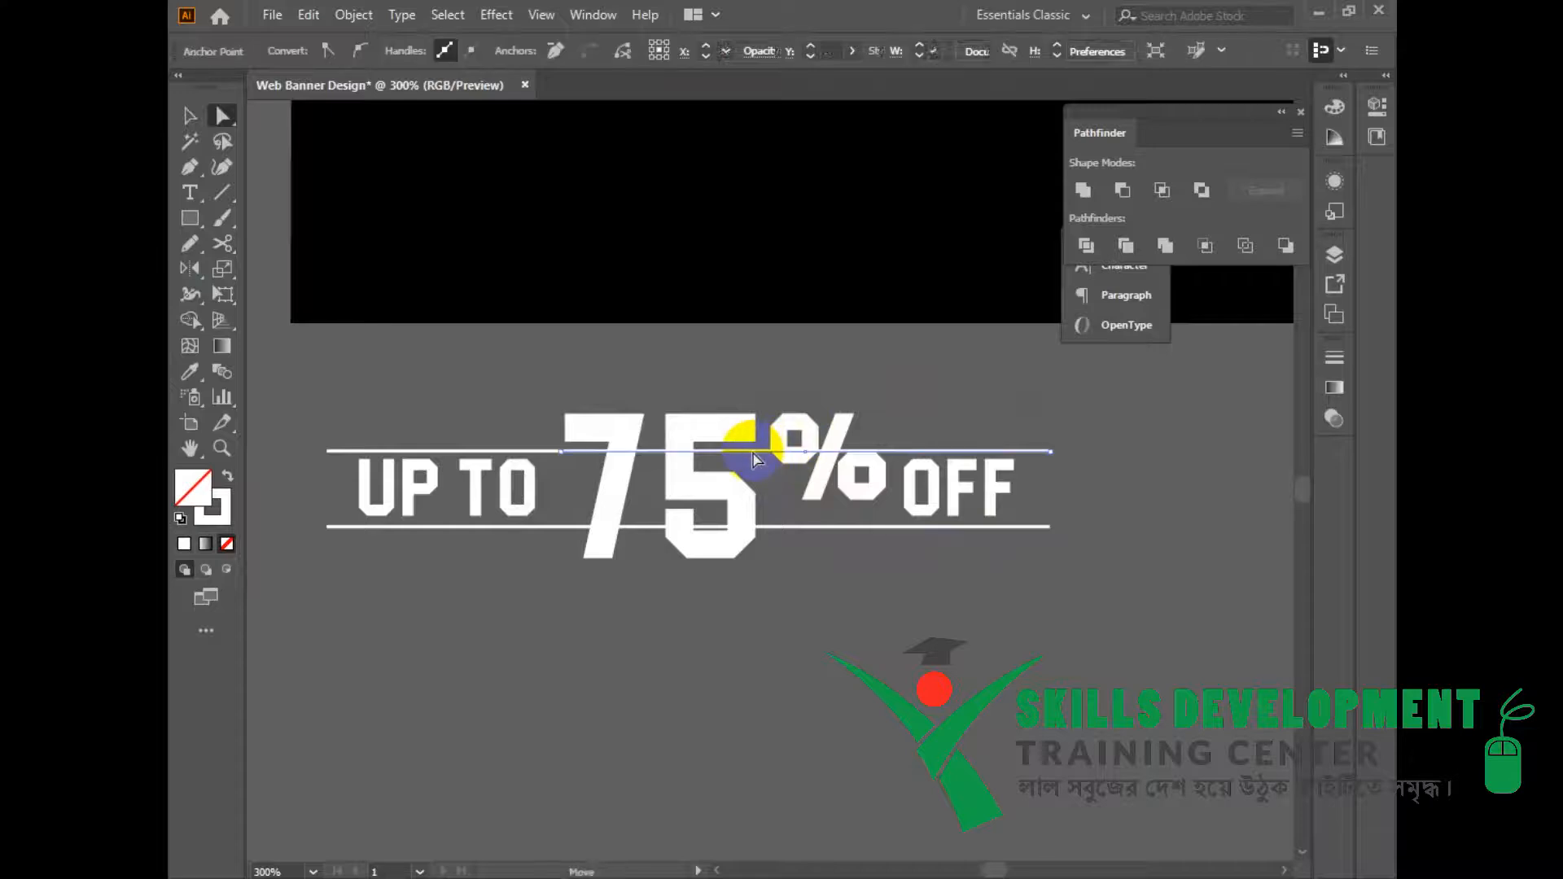
left_click(893, 450)
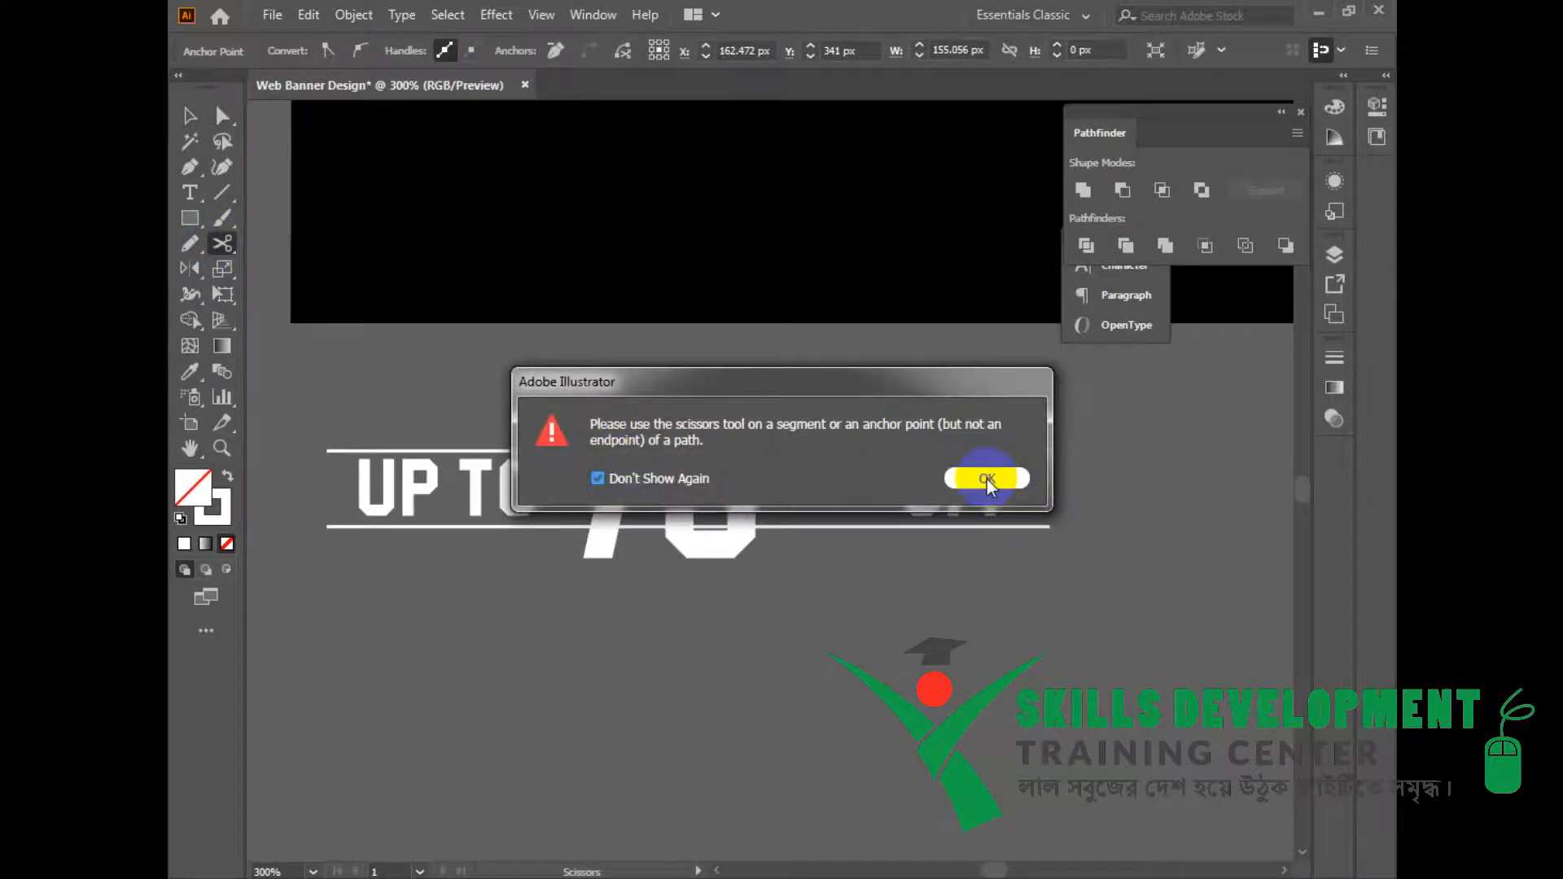
key("Return")
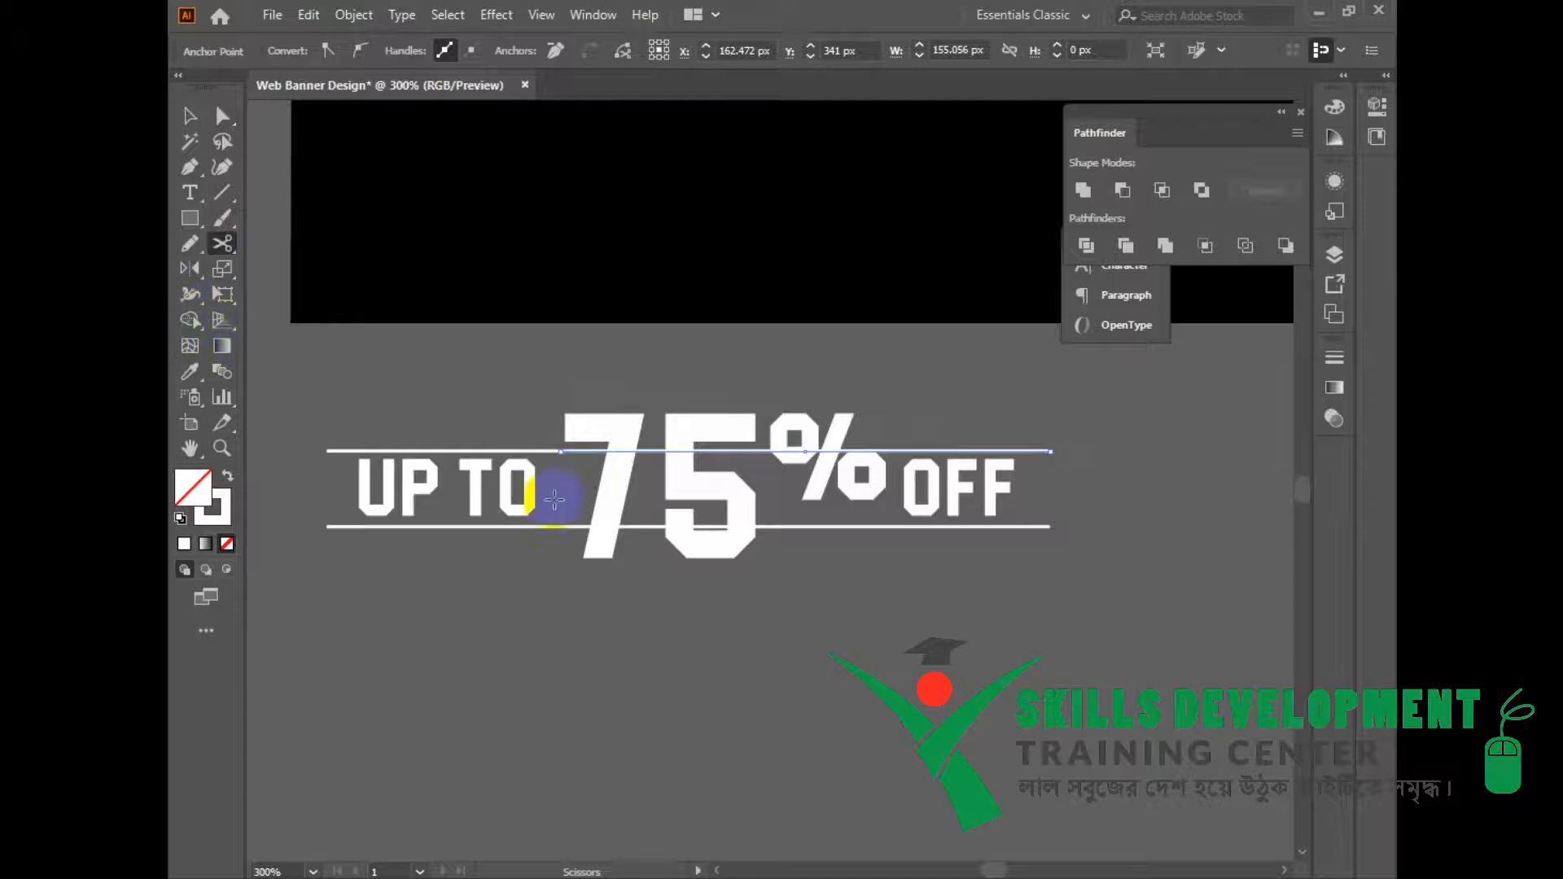
key("a")
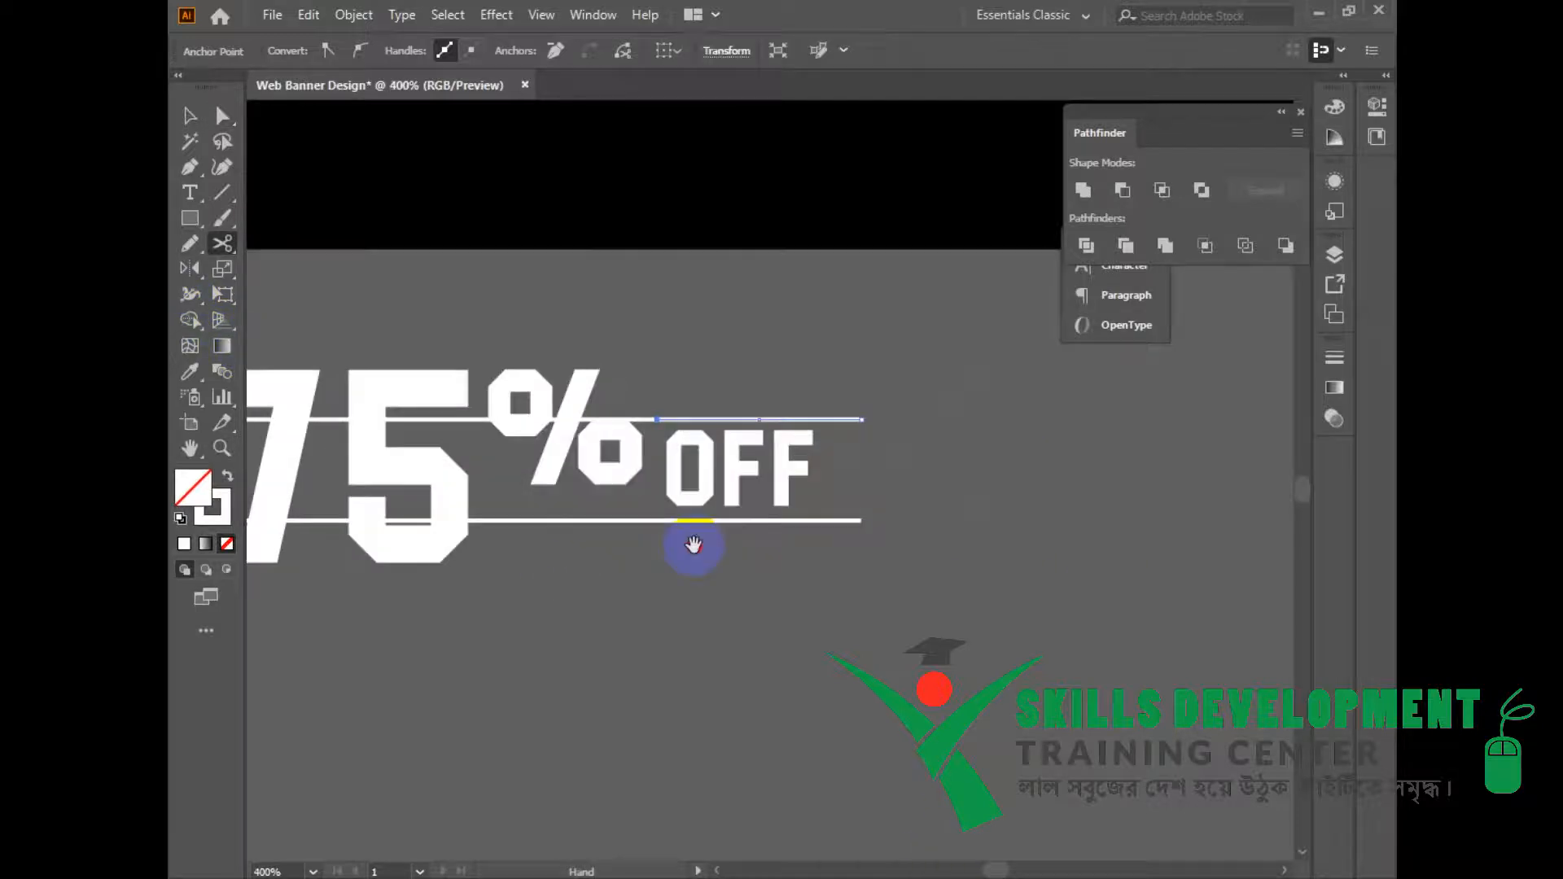
left_click_drag(653, 544, 865, 547)
left_click(576, 429)
key("Delete")
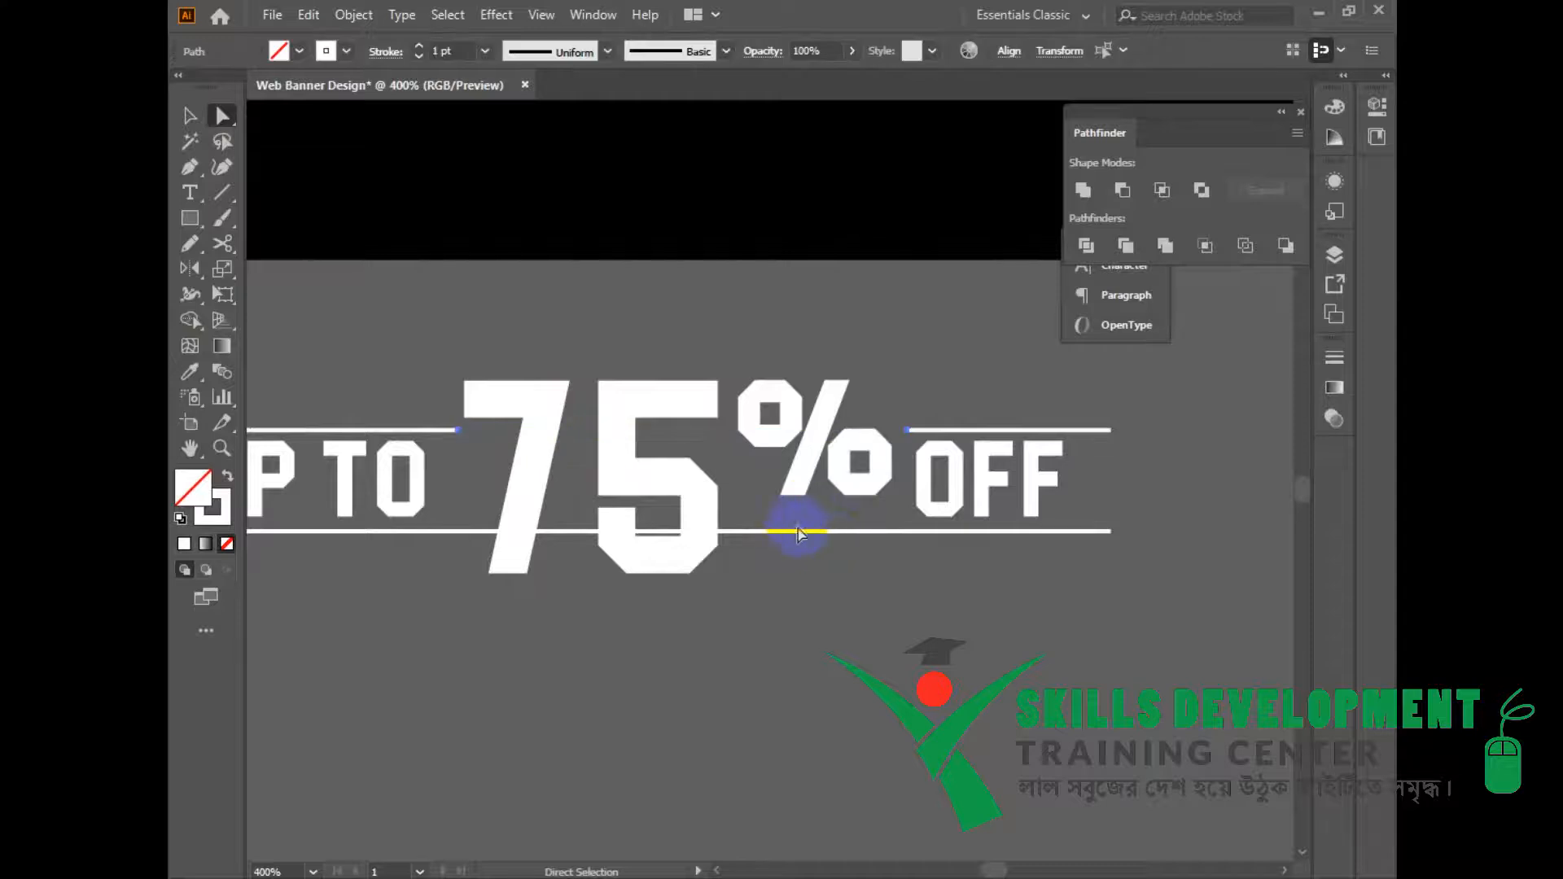
Step: Cut the lower line just after the 5 and delete the segment running behind the digits
left_click(798, 532)
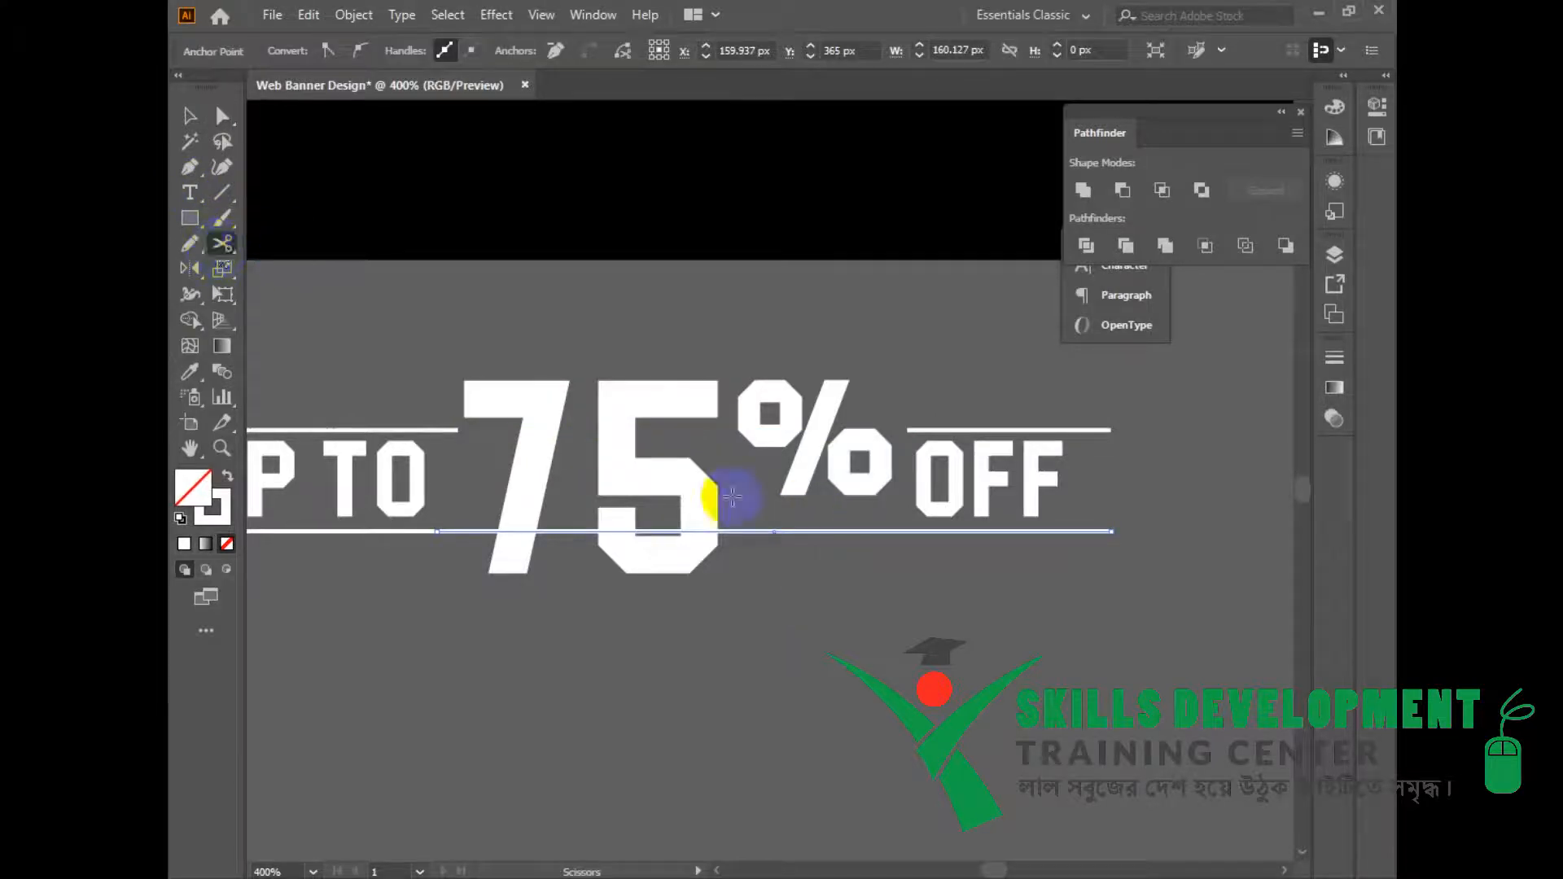
left_click(776, 532)
key("Delete")
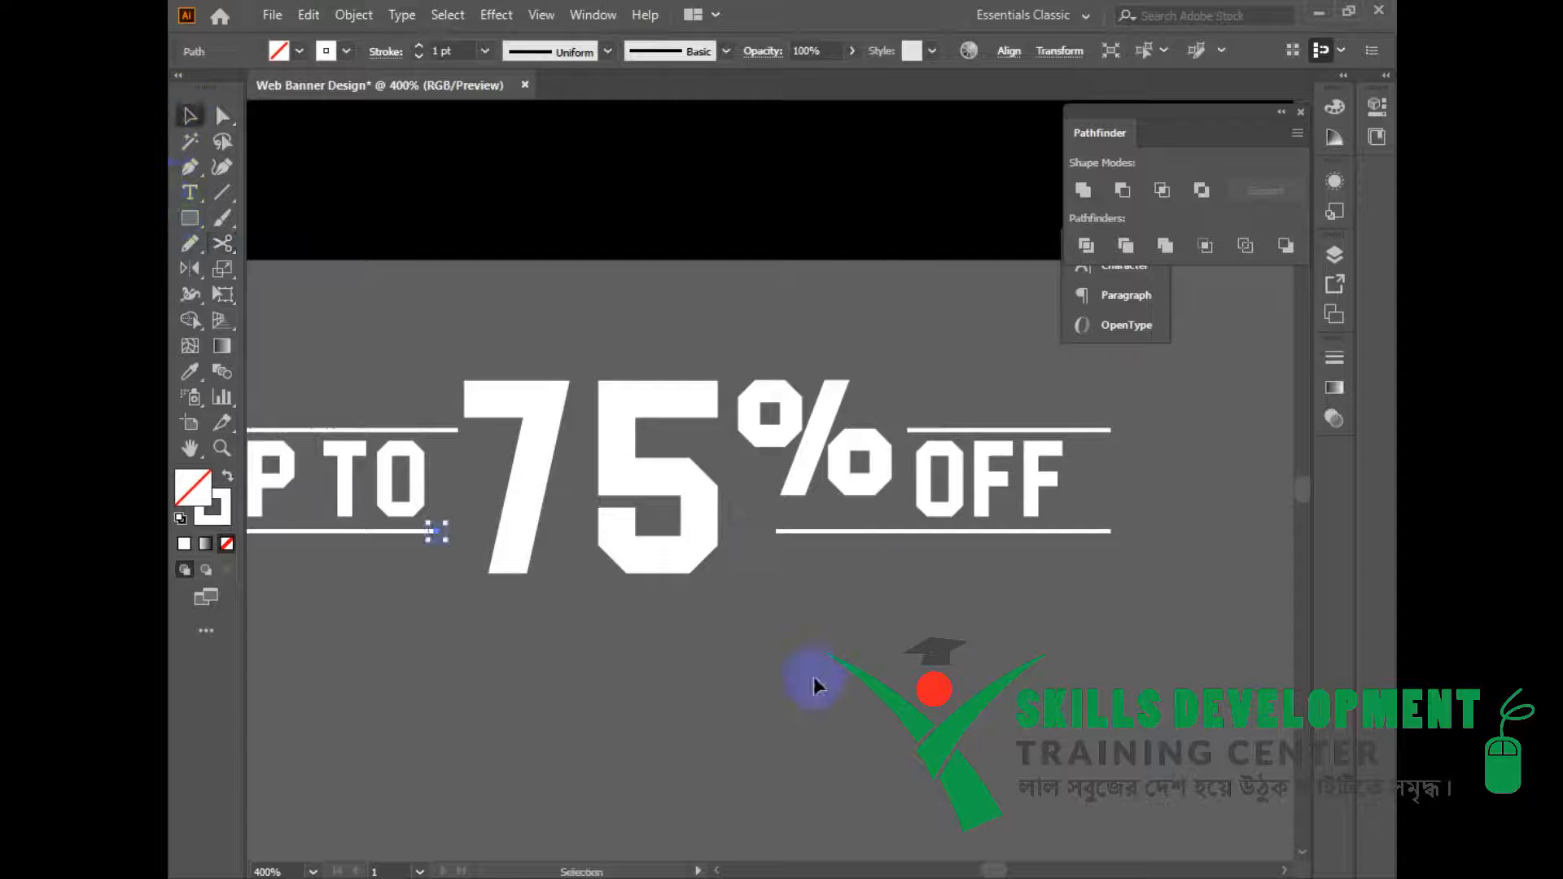
Step: Group the frame lines with the "UP TO" and "OFF" text and try to expand the group
left_click(844, 667)
left_click_drag(945, 349, 1069, 644)
left_click_drag(775, 585, 1131, 588)
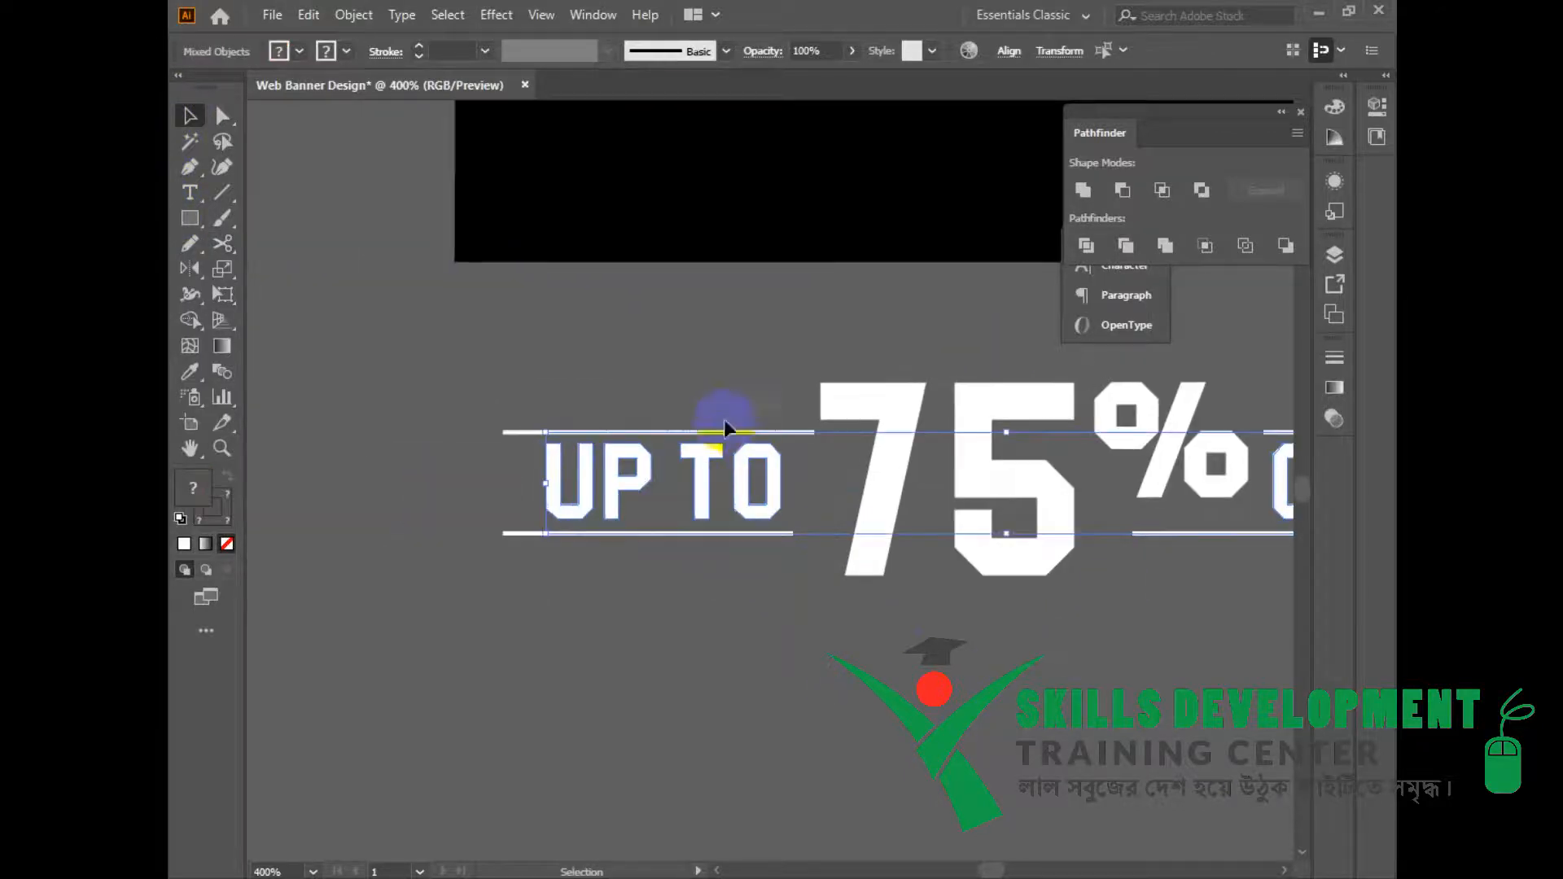
key("ctrl+g")
key("ctrl+minus")
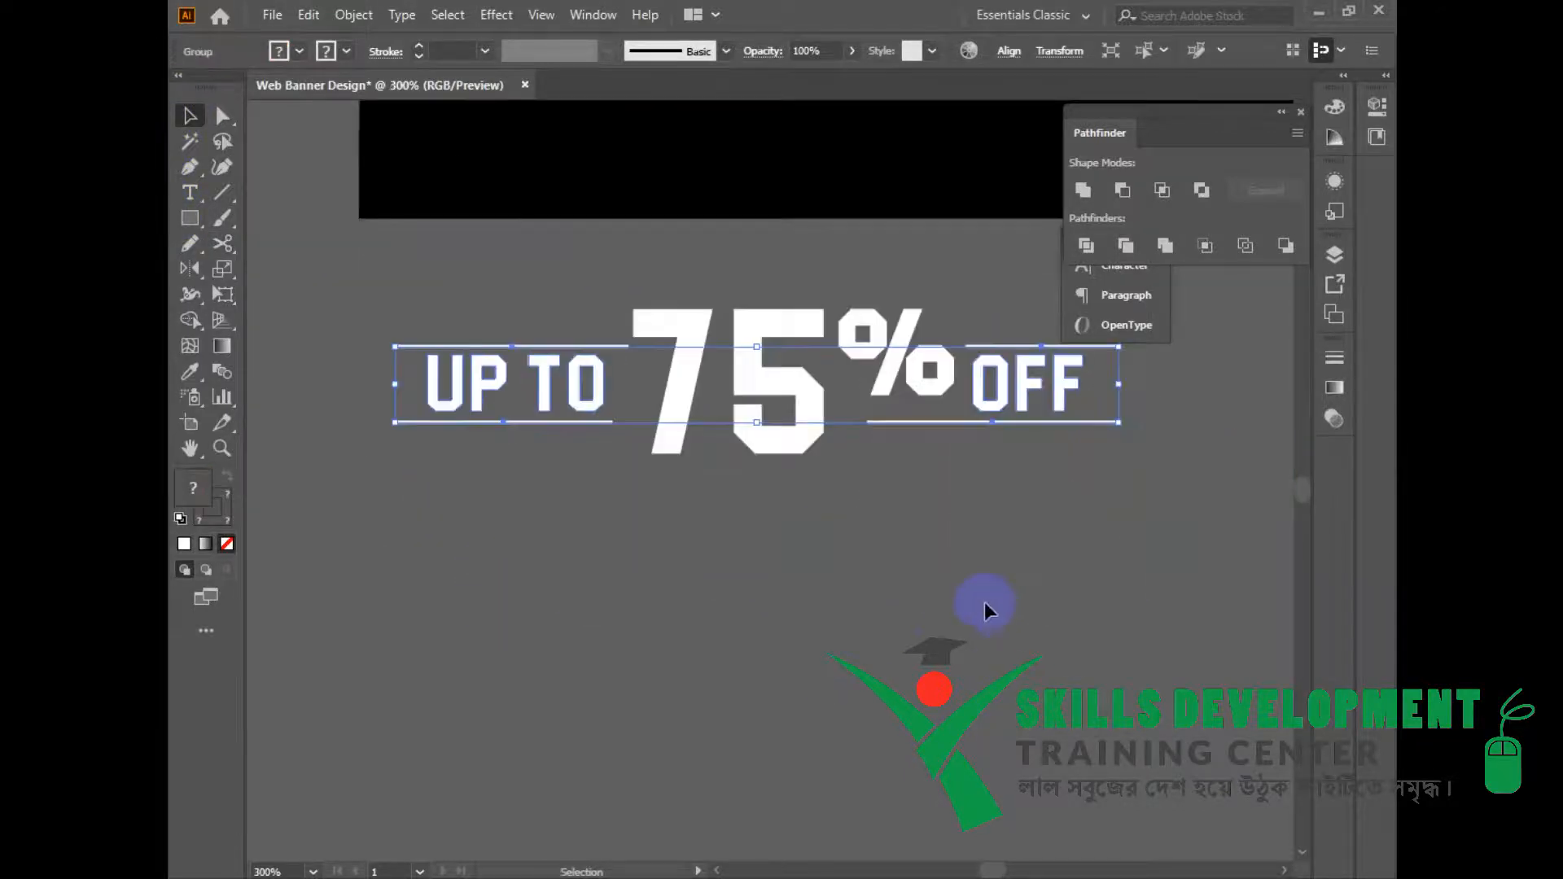
key("ctrl+minus")
left_click(353, 14)
left_click(382, 265)
key("Return")
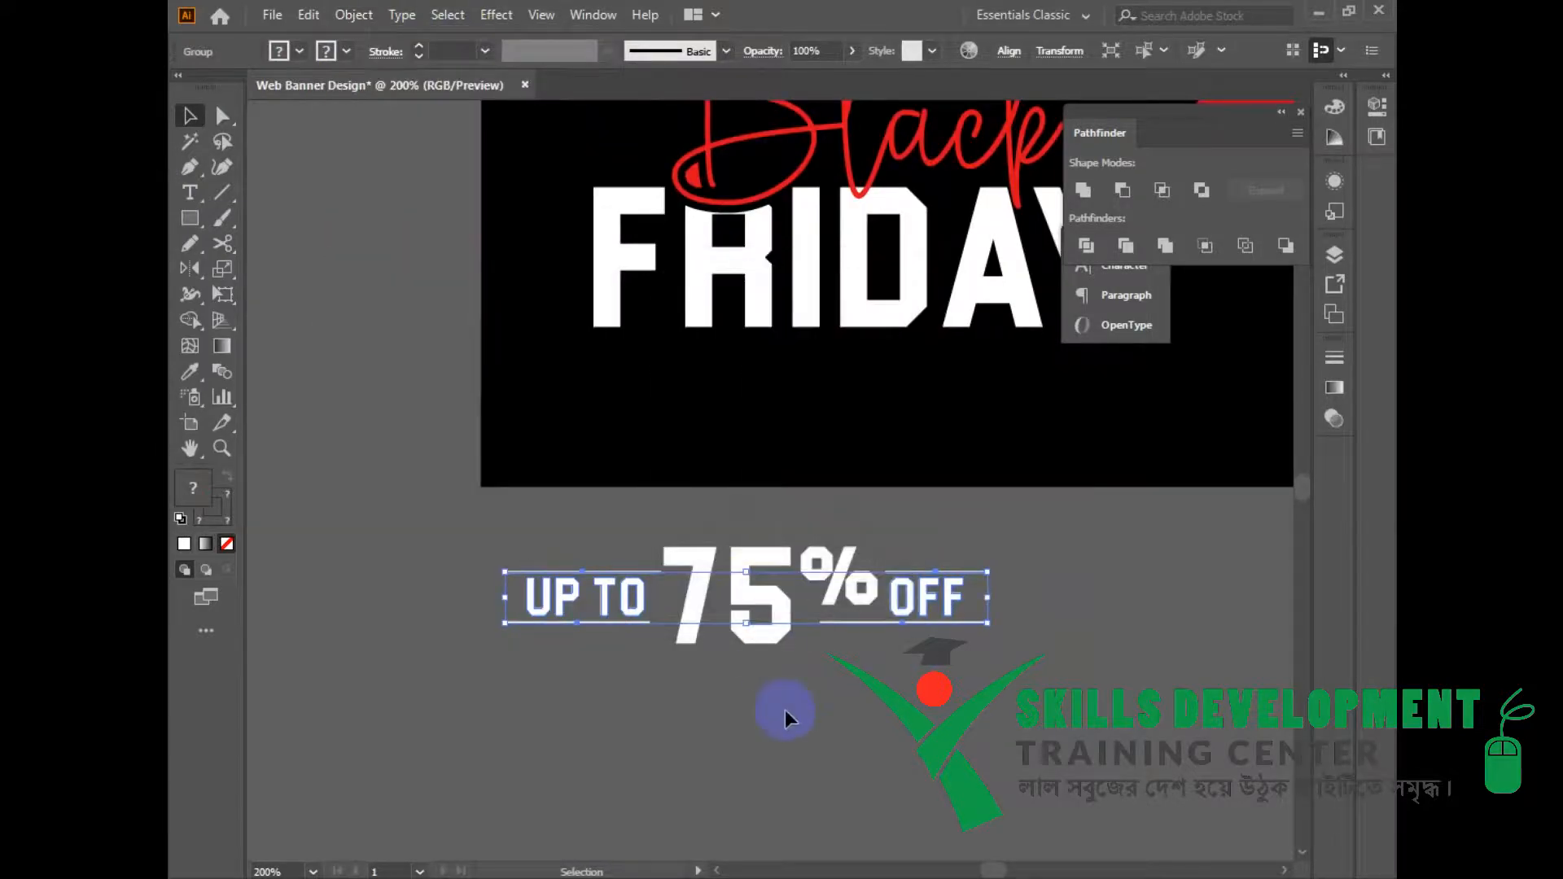
key("ctrl+plus")
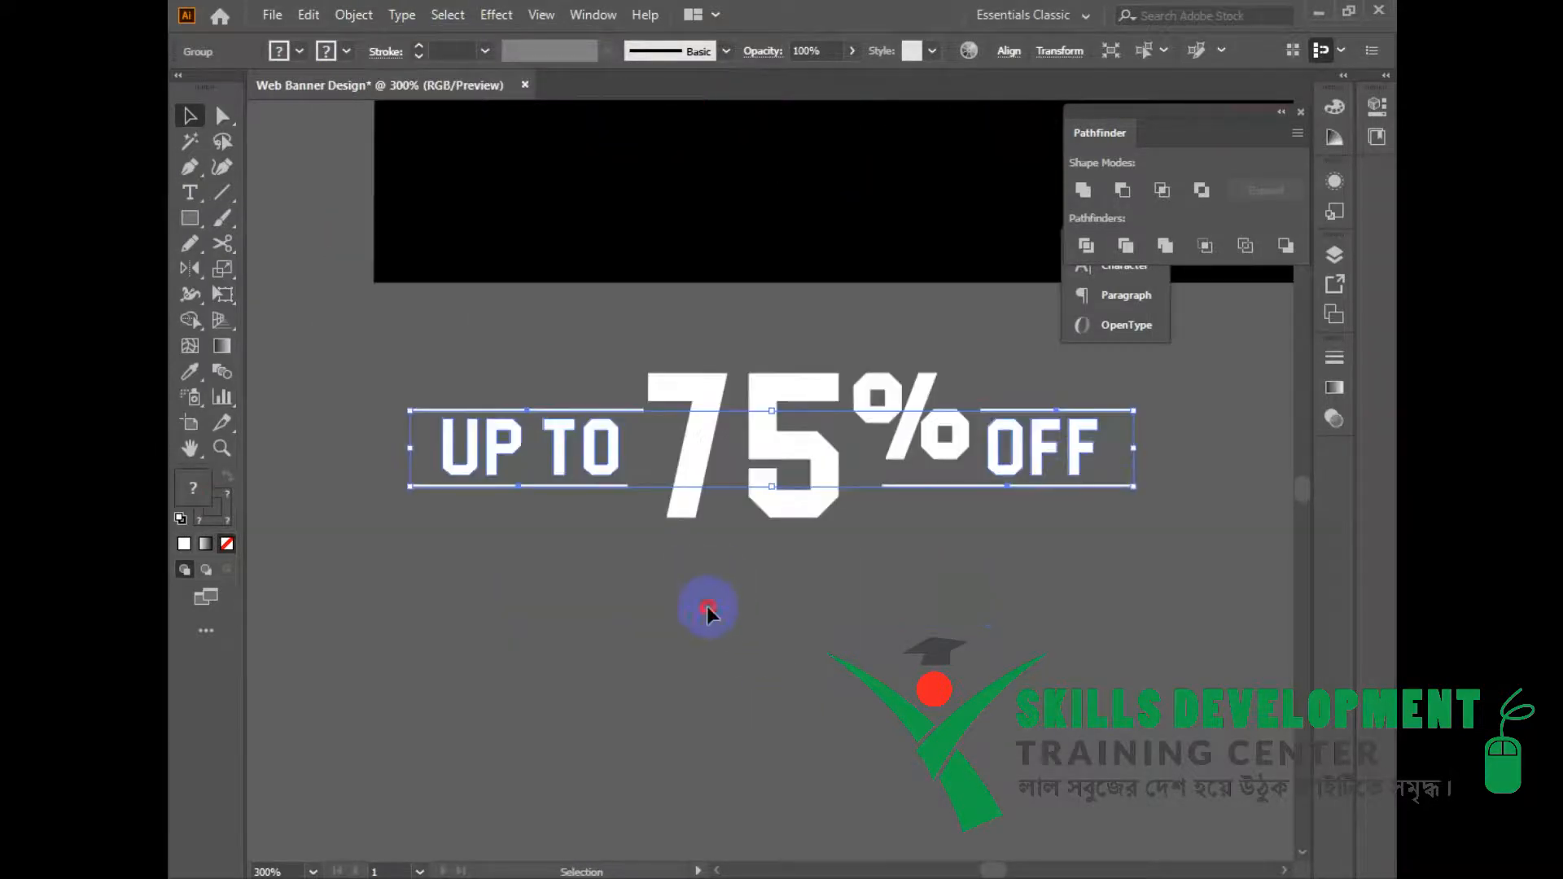
Step: Ungroup the offer's lines and text, select the frame lines and expand their fill and stroke into shapes
left_click(707, 608)
left_click(431, 414)
right_click(420, 535)
left_click(579, 624)
left_click(429, 554)
left_click_drag(429, 554, 1156, 497)
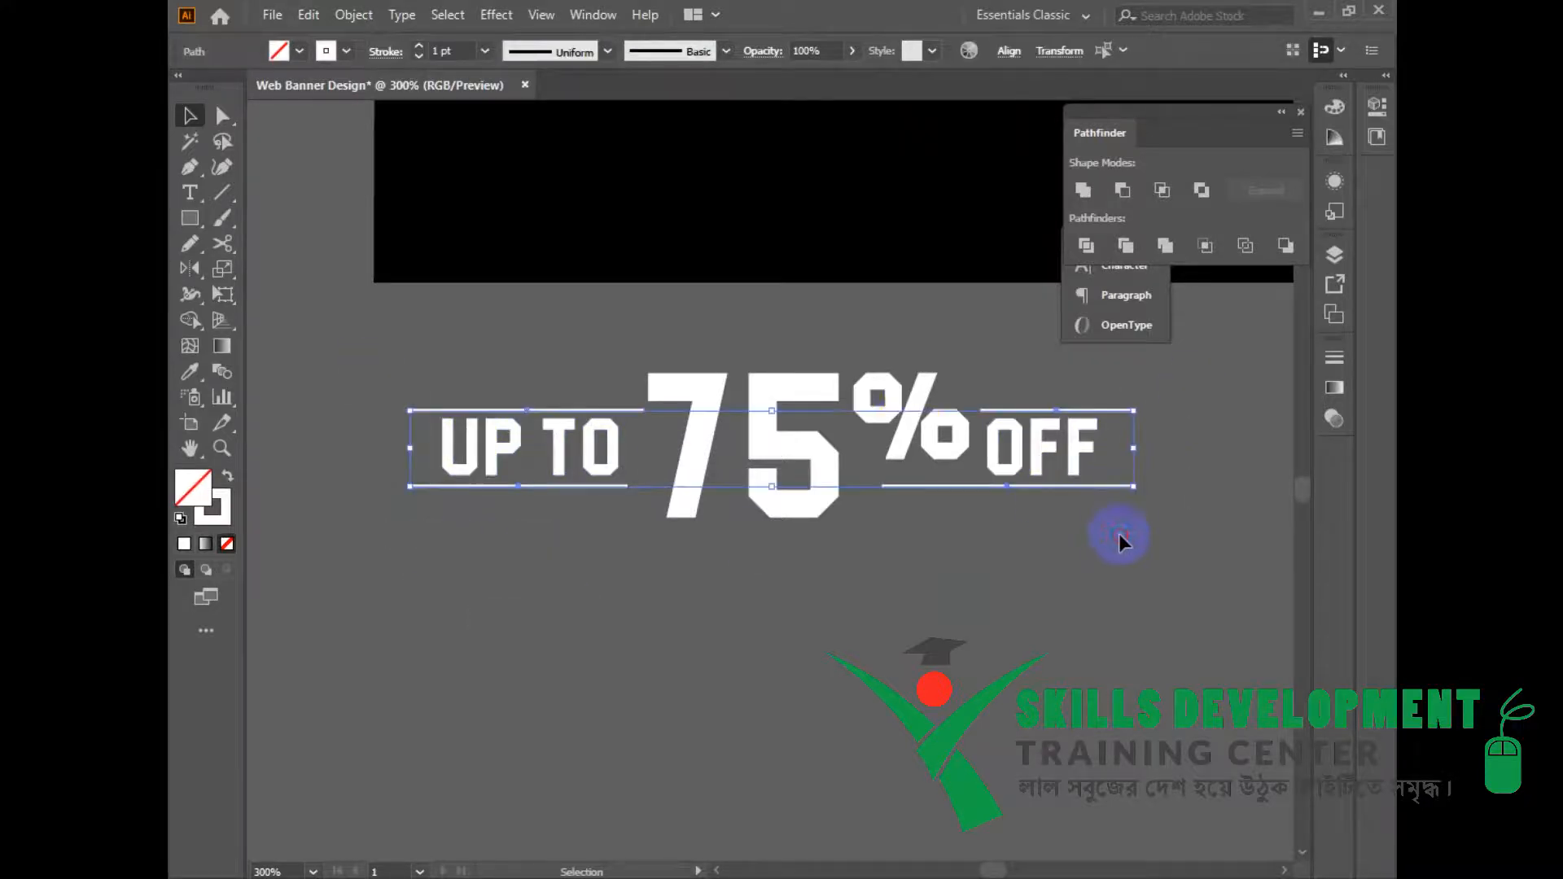
left_click(354, 14)
left_click(399, 262)
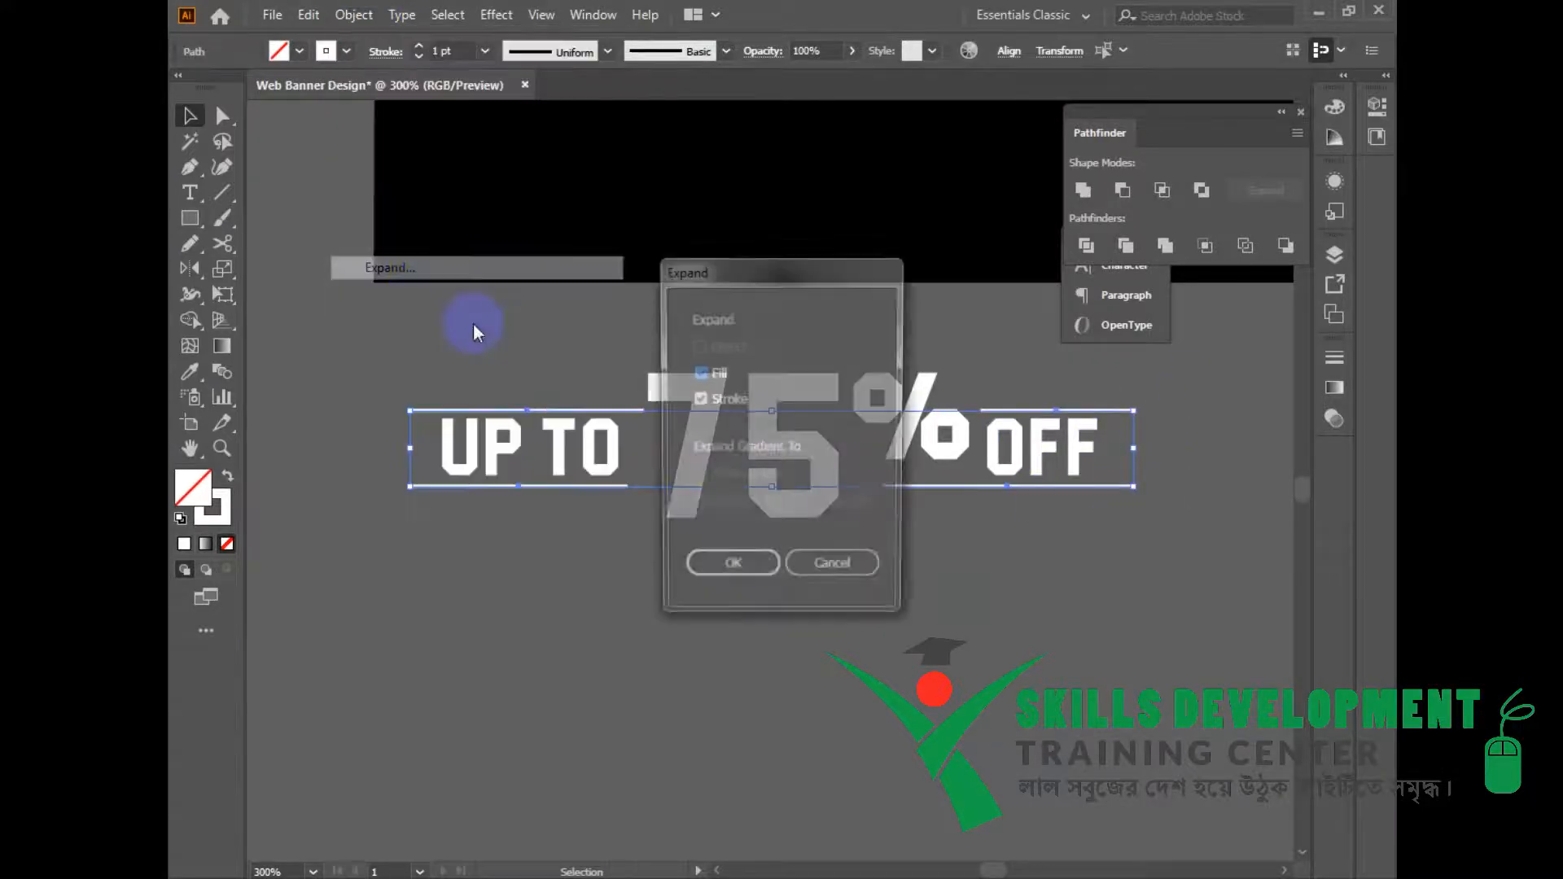
left_click(716, 567)
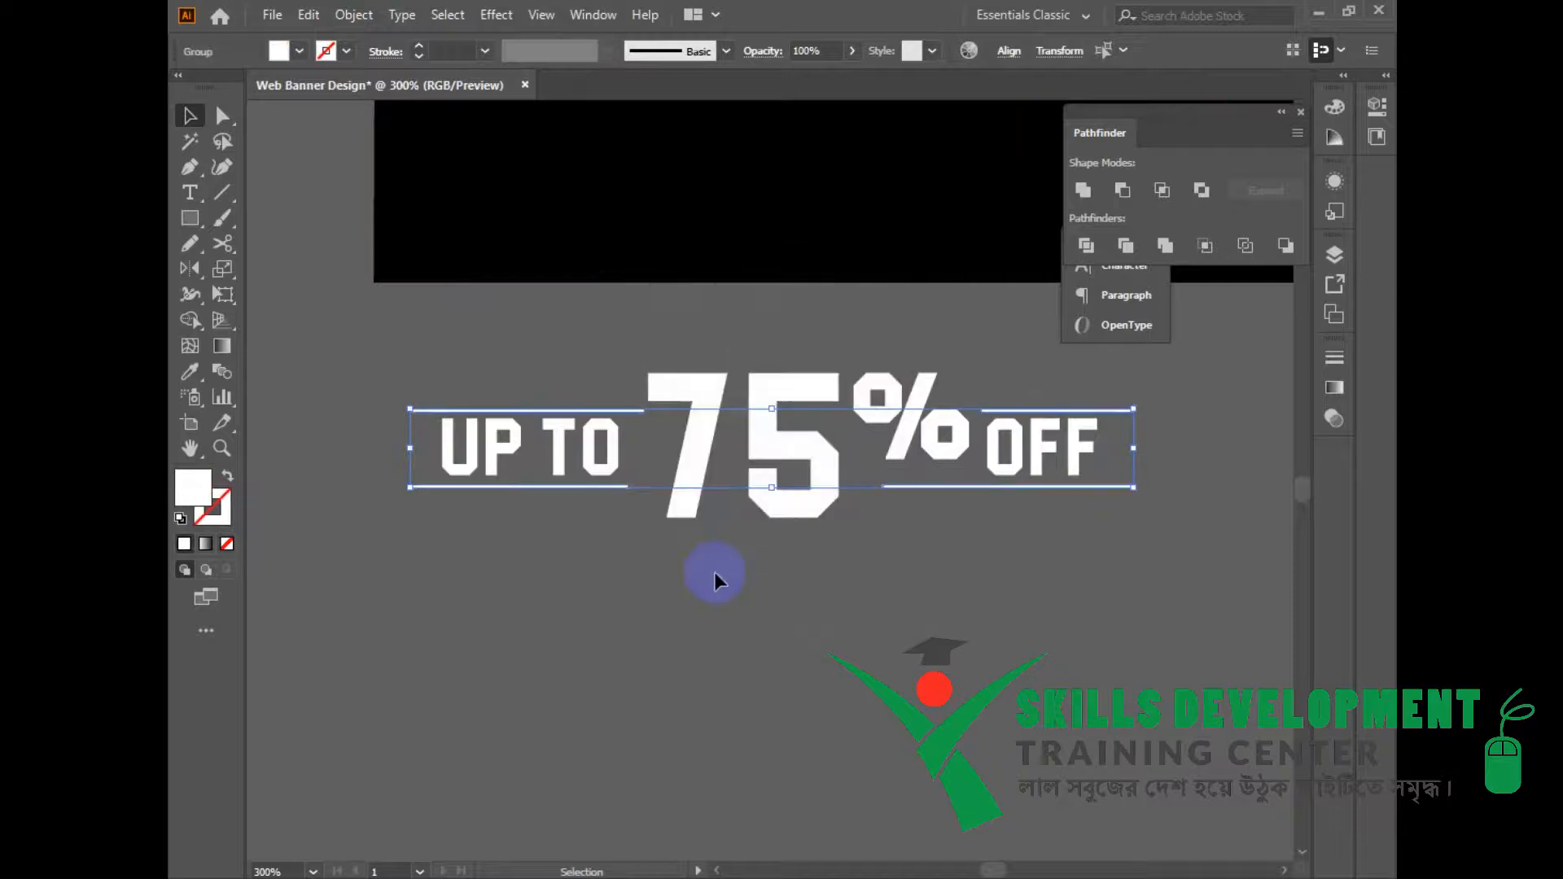
Step: Group the expanded frame lines with the "UP TO" and "OFF" text
left_click(565, 558)
left_click_drag(521, 509, 561, 387)
left_click_drag(1171, 388, 1133, 545)
key("ctrl+g")
Step: Group the 7, the 5 and the percent sign, and colour the group with the red sampled from the triangle
left_click(819, 387)
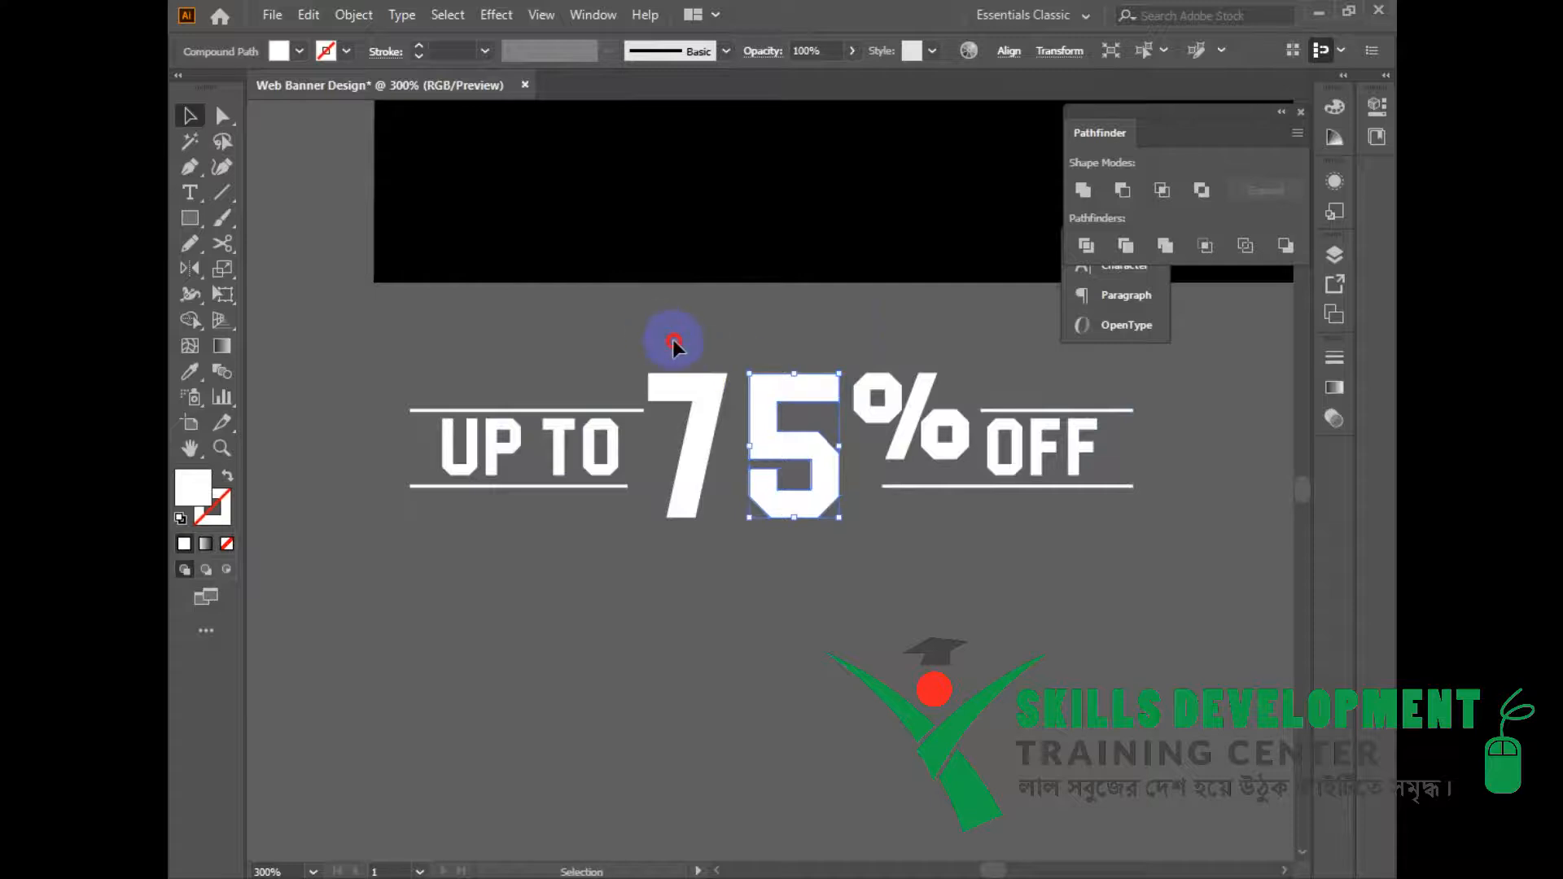
left_click(689, 387, "shift")
left_click(925, 401, "shift")
key("ctrl+g")
key("ctrl+minus")
key("ctrl+minus")
left_click_drag(870, 392, 857, 595)
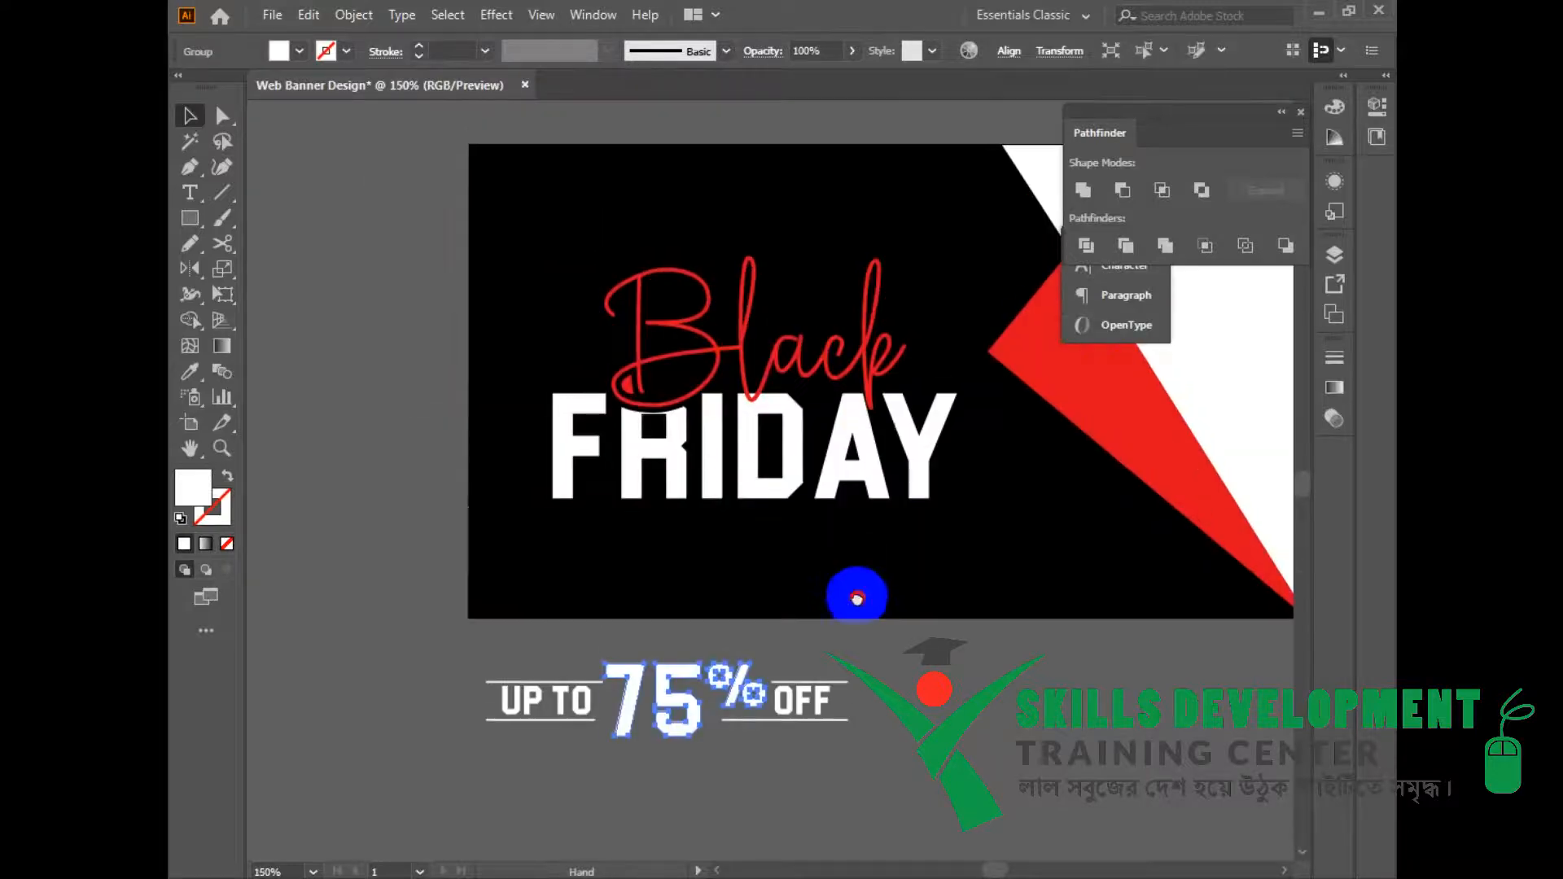
key("i")
left_click(1114, 388)
left_click(190, 116)
Step: Group the whole "UP TO 75% OFF" offer, scale it down and place it on the banner beneath "FRIDAY"
left_click(483, 736)
left_click_drag(924, 654, 483, 735)
key("ctrl+g")
left_click_drag(850, 736, 789, 726)
left_click_drag(758, 714, 827, 559)
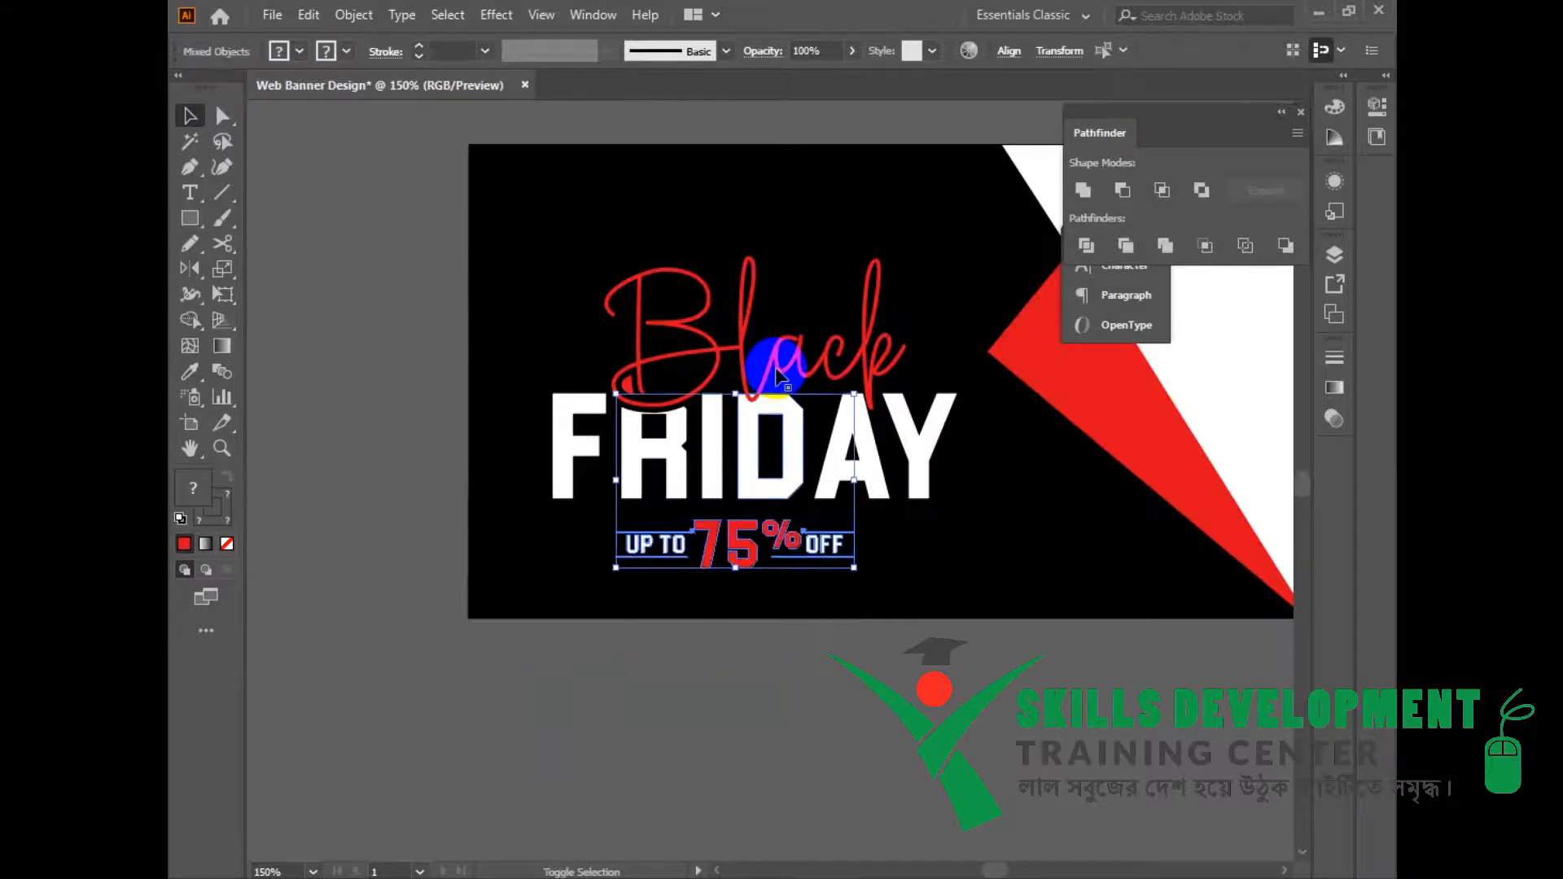
Step: Move the "Black FRIDAY" title up, then bring the offer closer beneath it and enlarge the offer slightly
left_click(494, 526)
left_click_drag(477, 237, 943, 416)
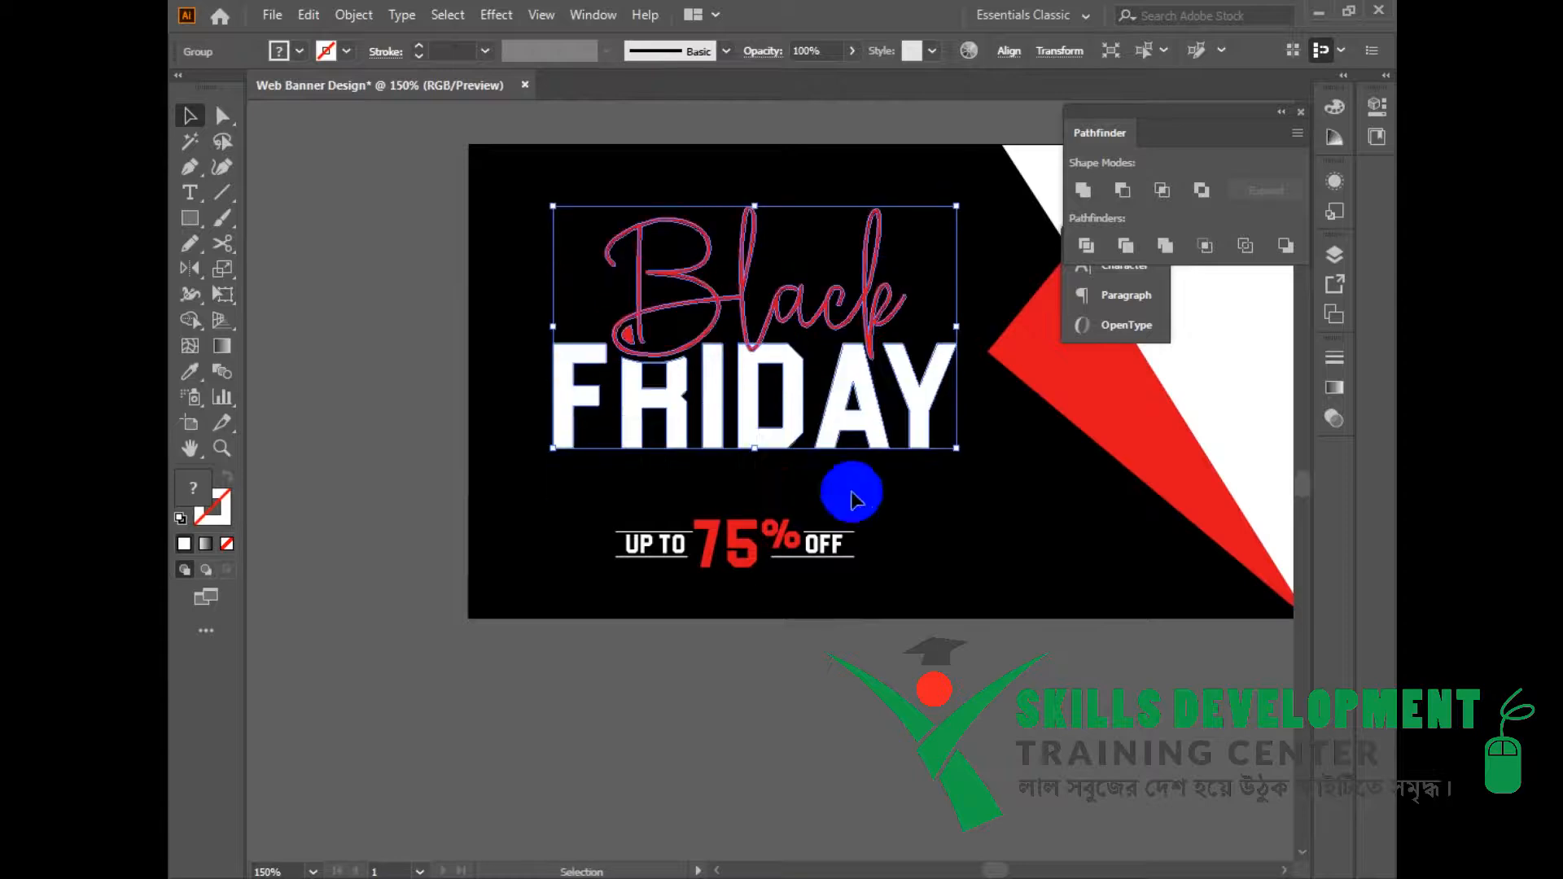
left_click_drag(803, 522, 806, 471)
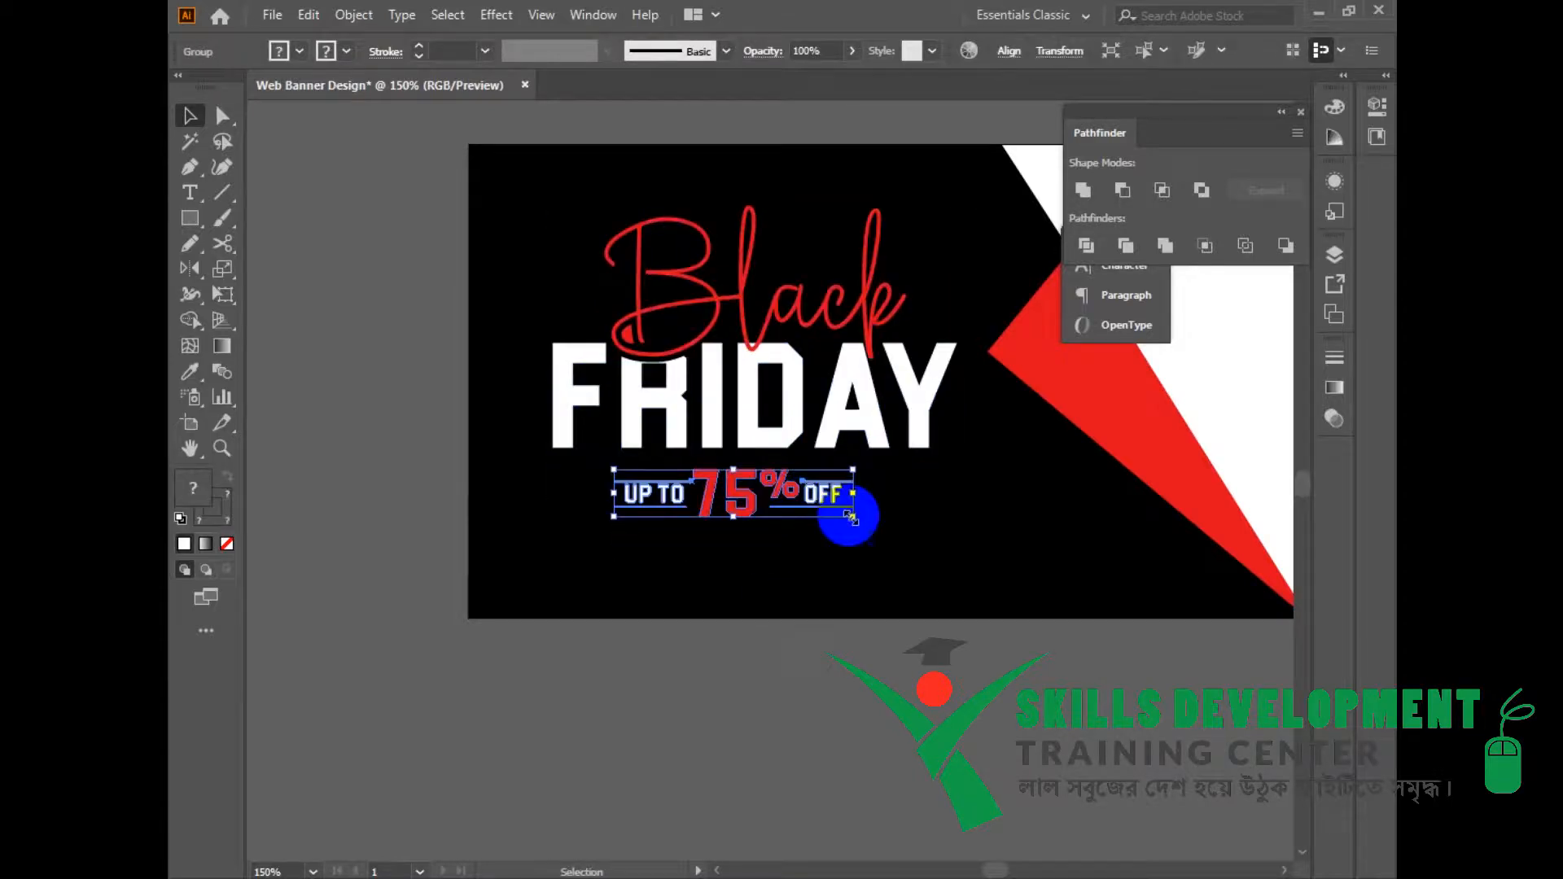
left_click_drag(865, 523, 890, 533)
left_click(921, 656)
left_click_drag(921, 656, 932, 671)
Step: Align the "Black FRIDAY" title and the offer to each other on their horizontal centres
left_click_drag(456, 256, 935, 575)
left_click(1009, 50)
left_click(830, 112)
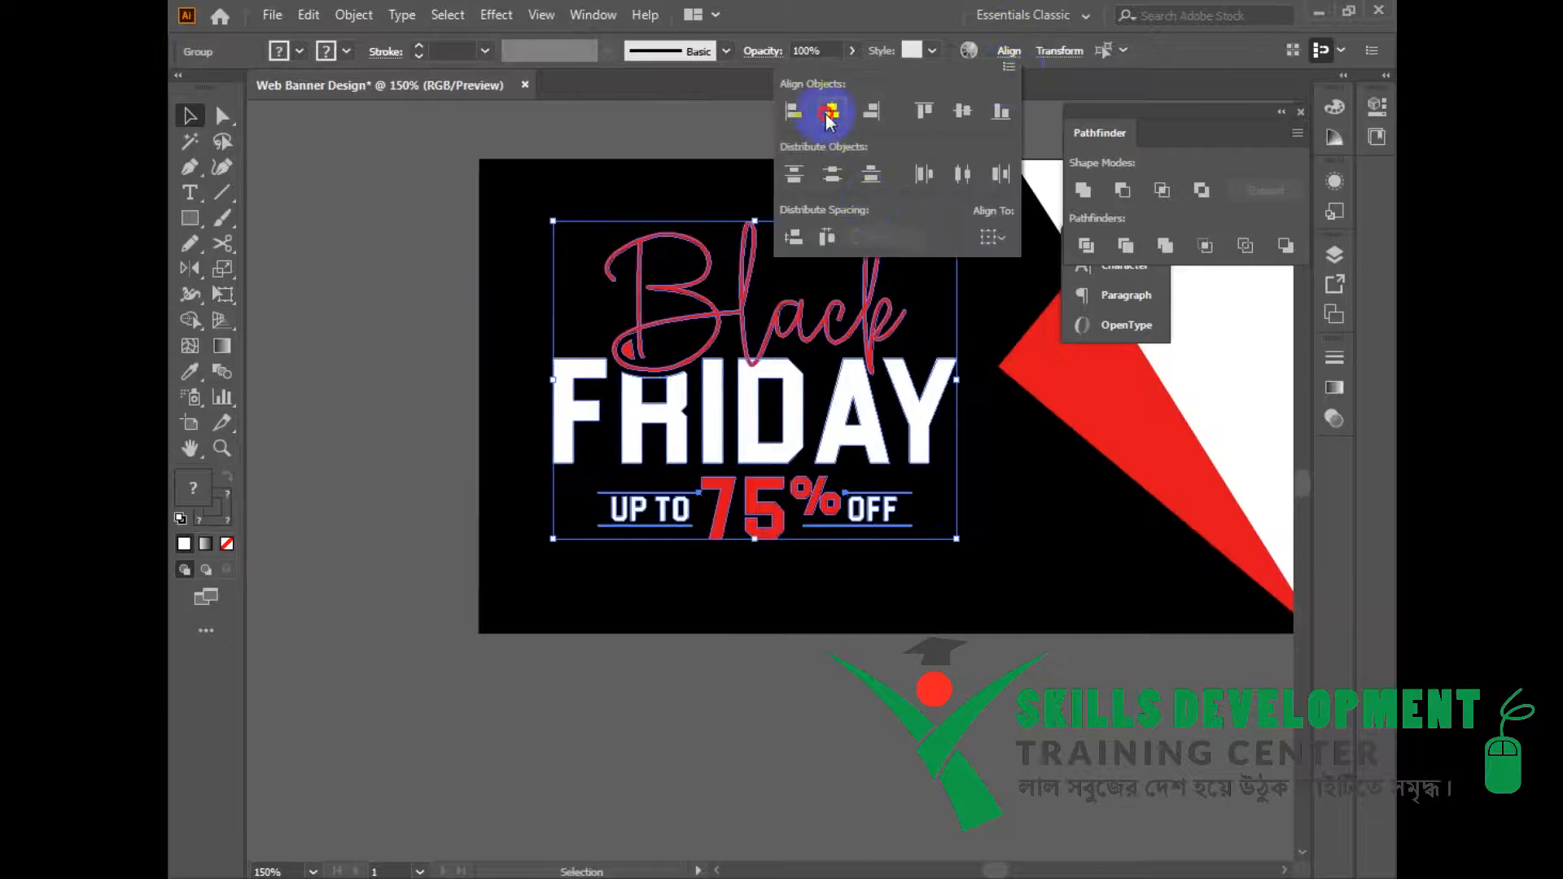
left_click(974, 170)
Step: Select the title and offer together, set alignment to the artboard and centre them vertically on the banner
key("a")
left_click_drag(434, 210, 961, 429)
key("v")
left_click(847, 498)
left_click(851, 448, "shift")
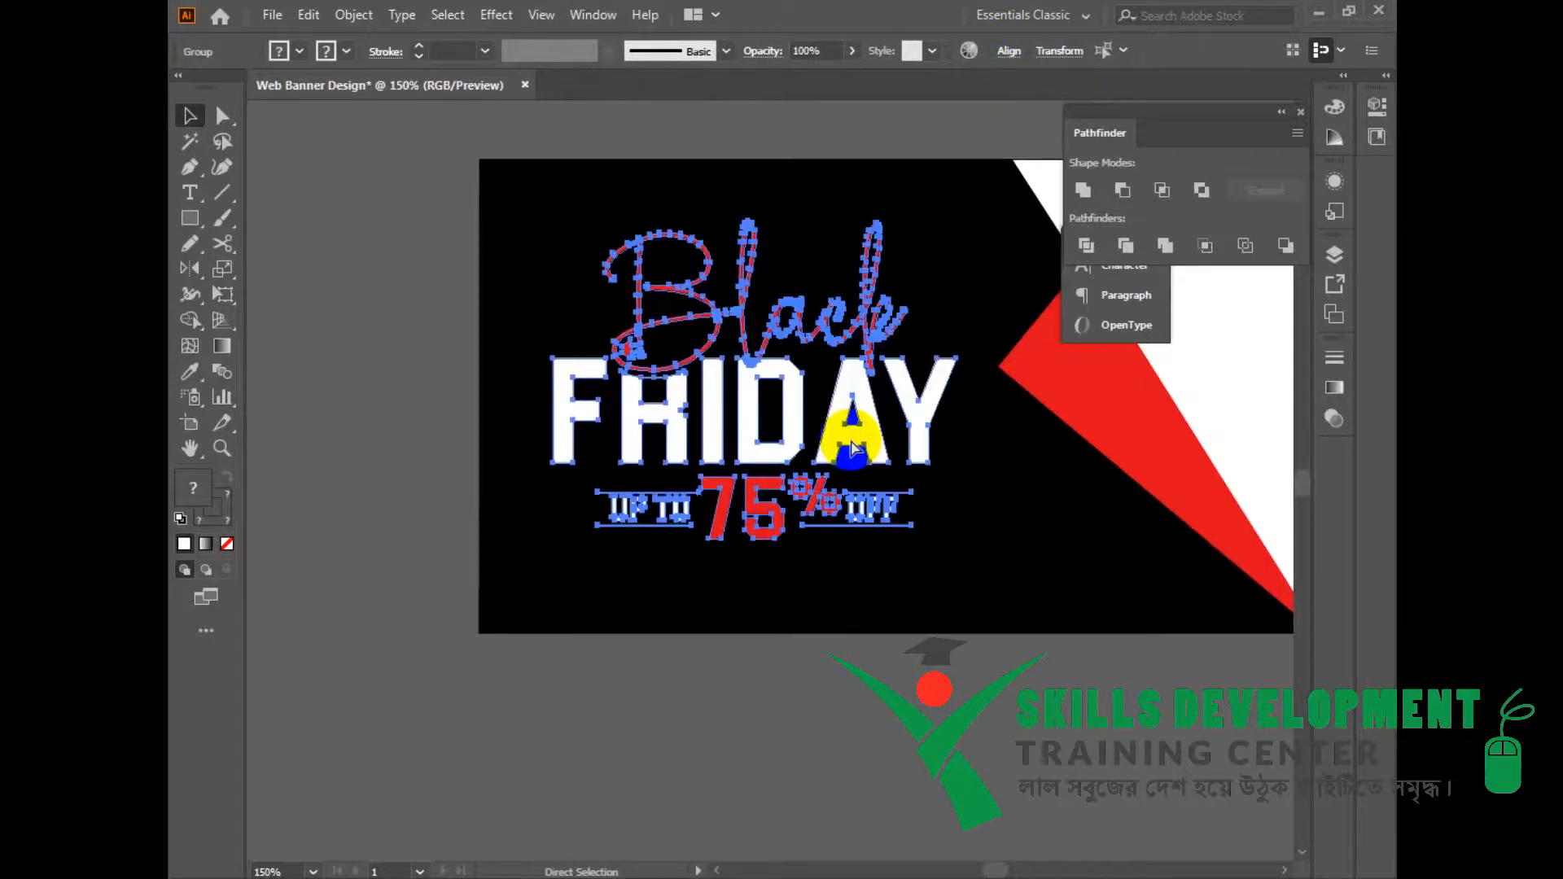
left_click(1003, 56)
left_click(992, 237)
left_click(1022, 306)
left_click(962, 113)
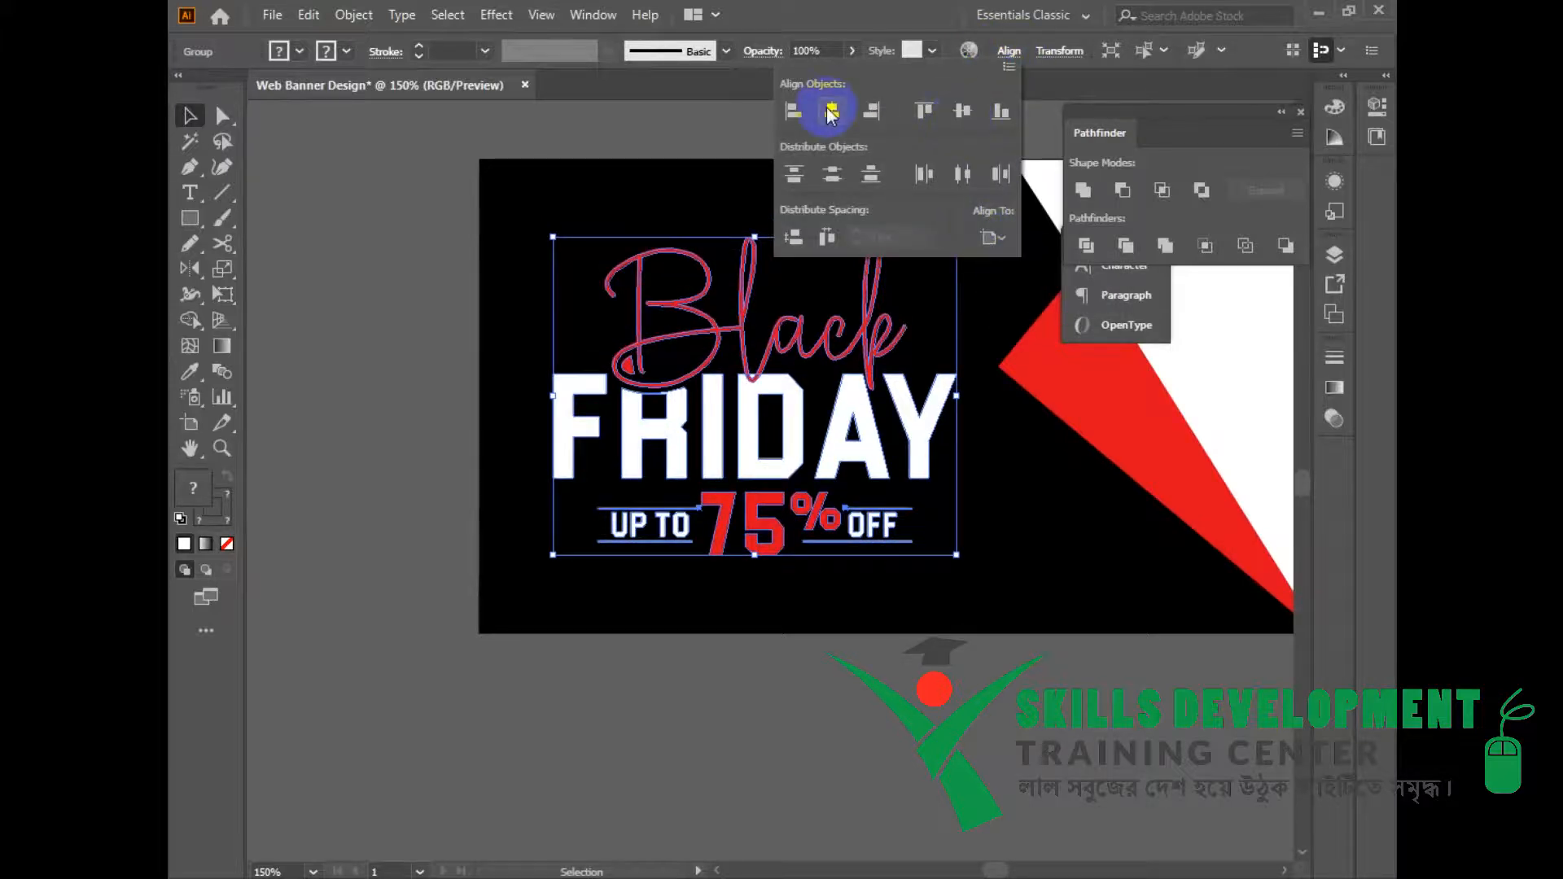
left_click(736, 647)
left_click_drag(982, 483, 895, 456)
Step: Switch to the browser and run an image search for "shopping image" in a new tab
left_click(386, 877)
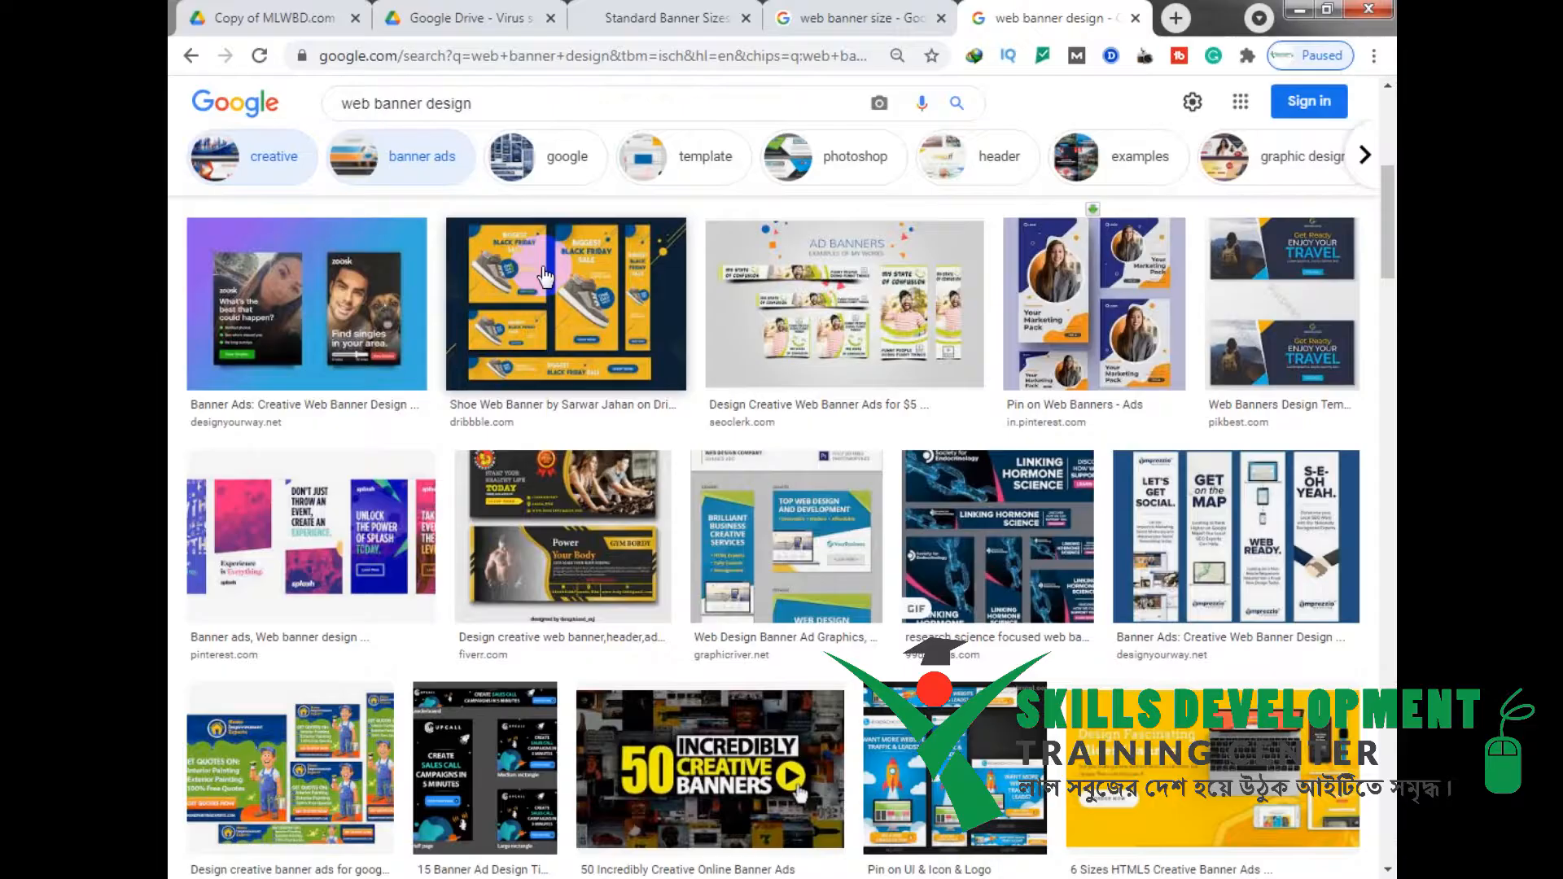
left_click(1014, 20)
type("shoping image")
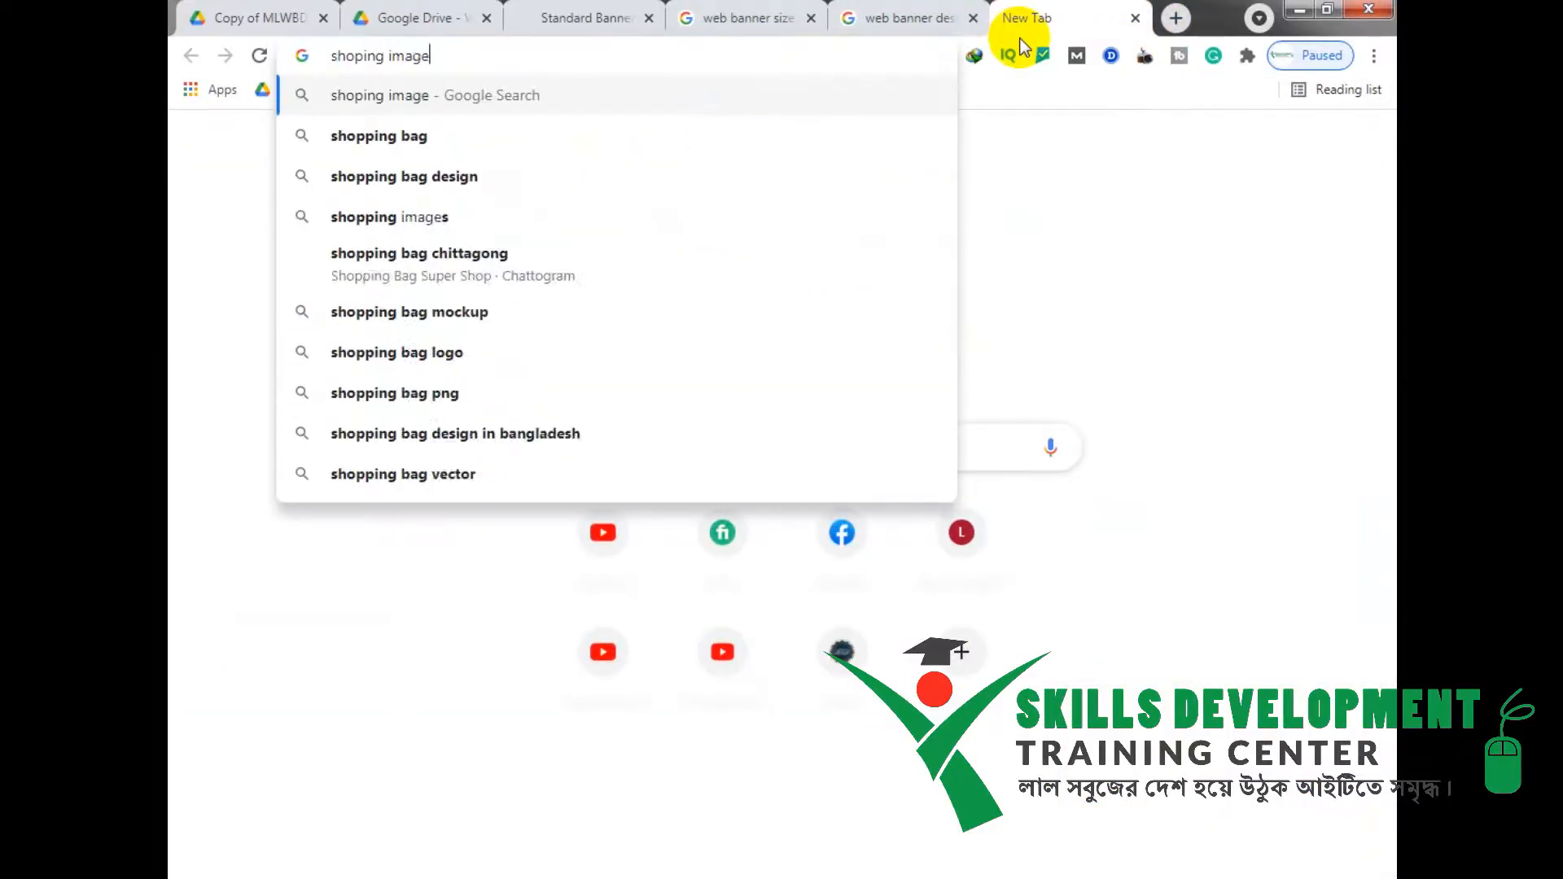
key("Return")
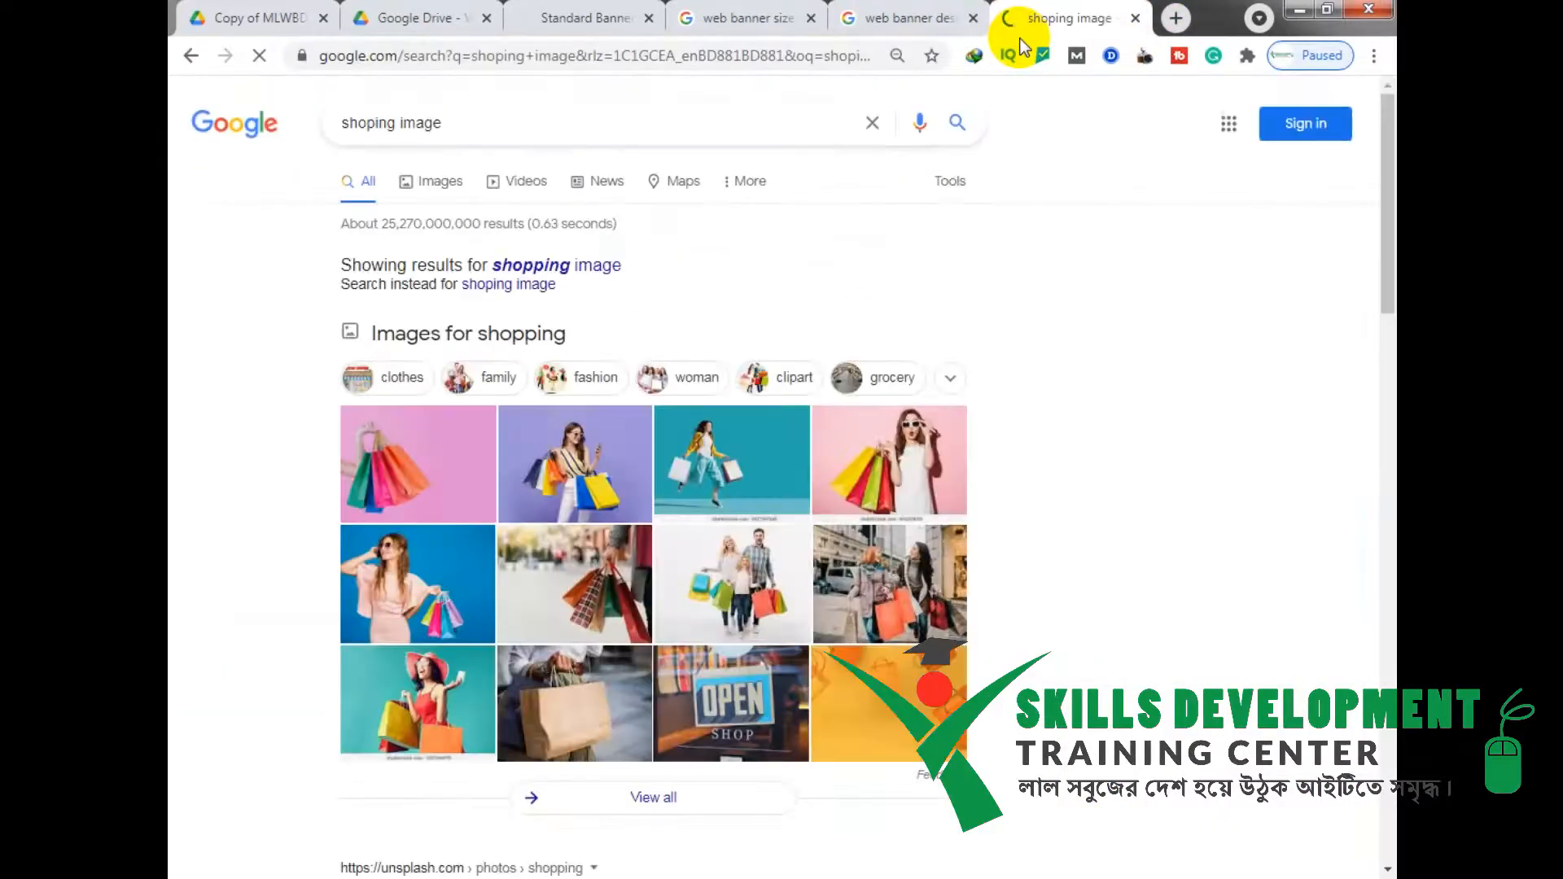
left_click(562, 268)
left_click(430, 183)
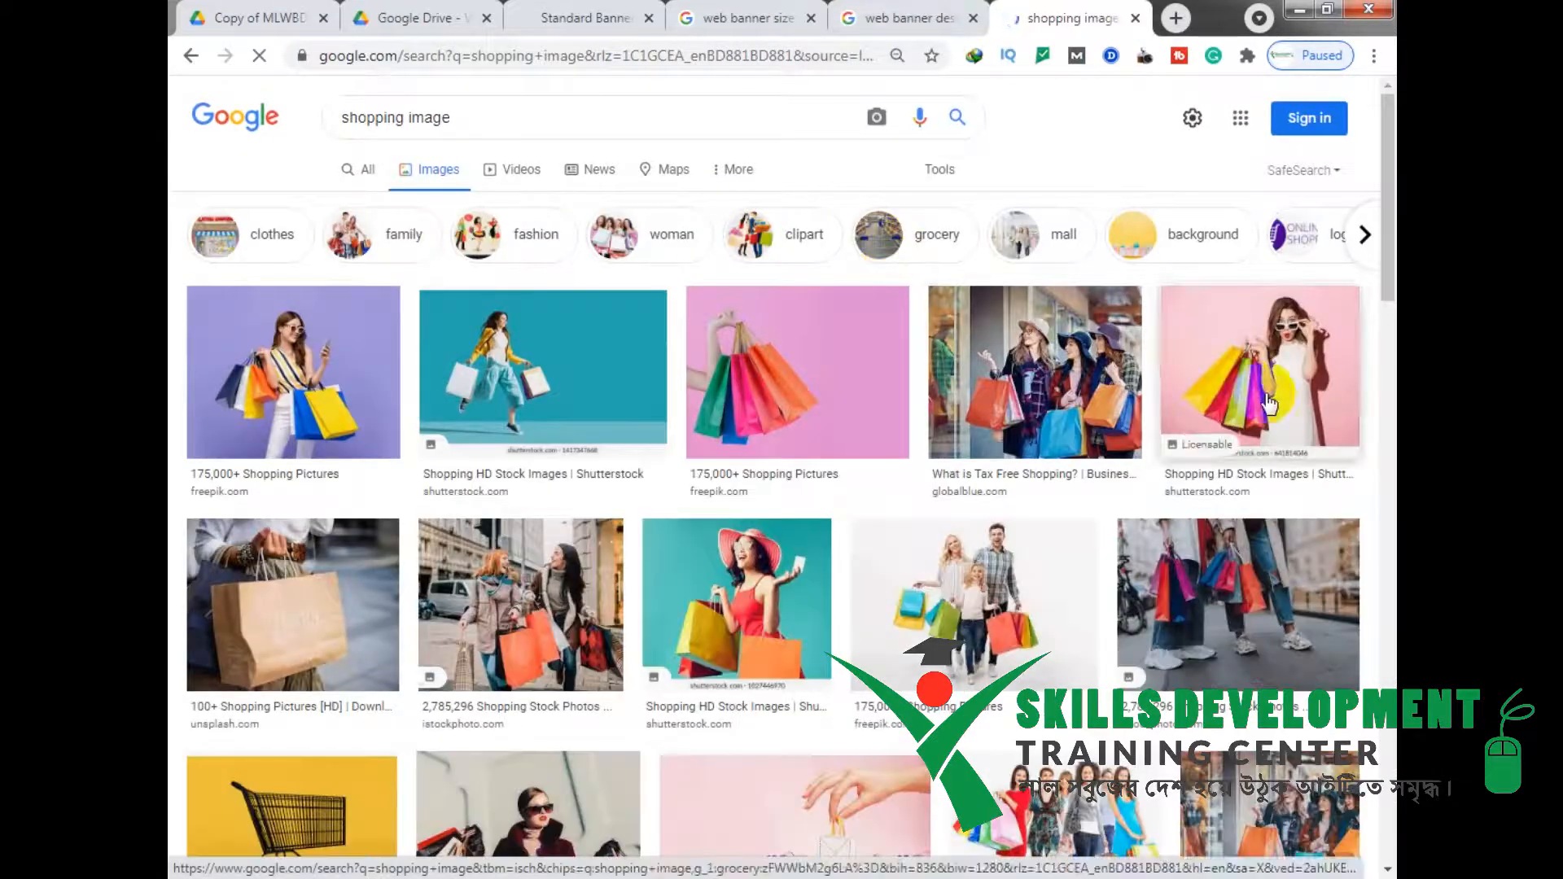
Step: Filter the image results by Large size, then narrow them to the "woman" category
left_click(935, 173)
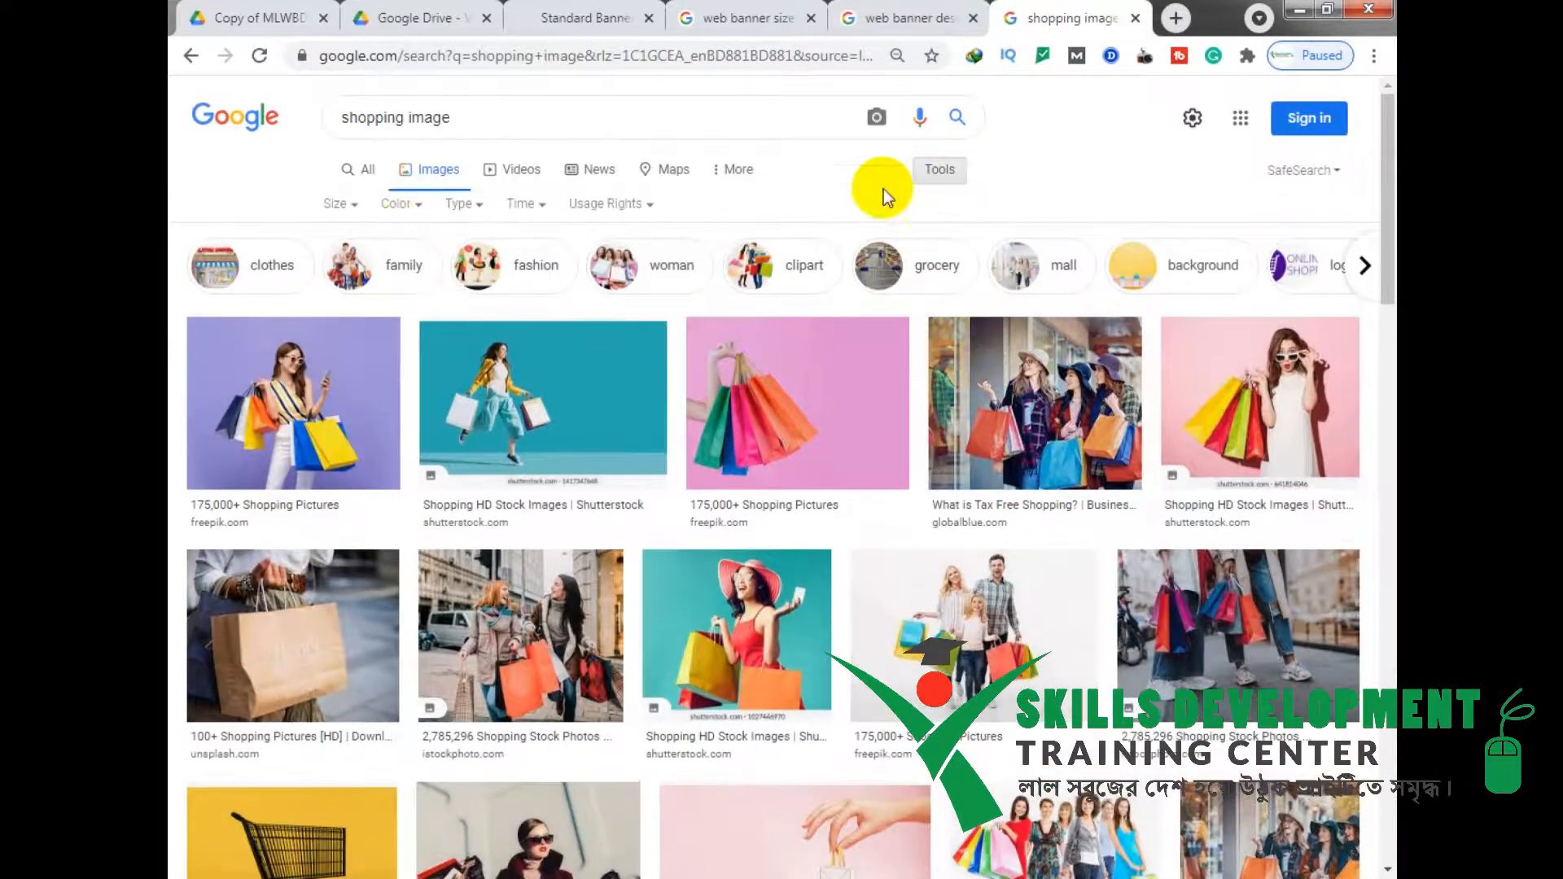
left_click(340, 203)
left_click(349, 254)
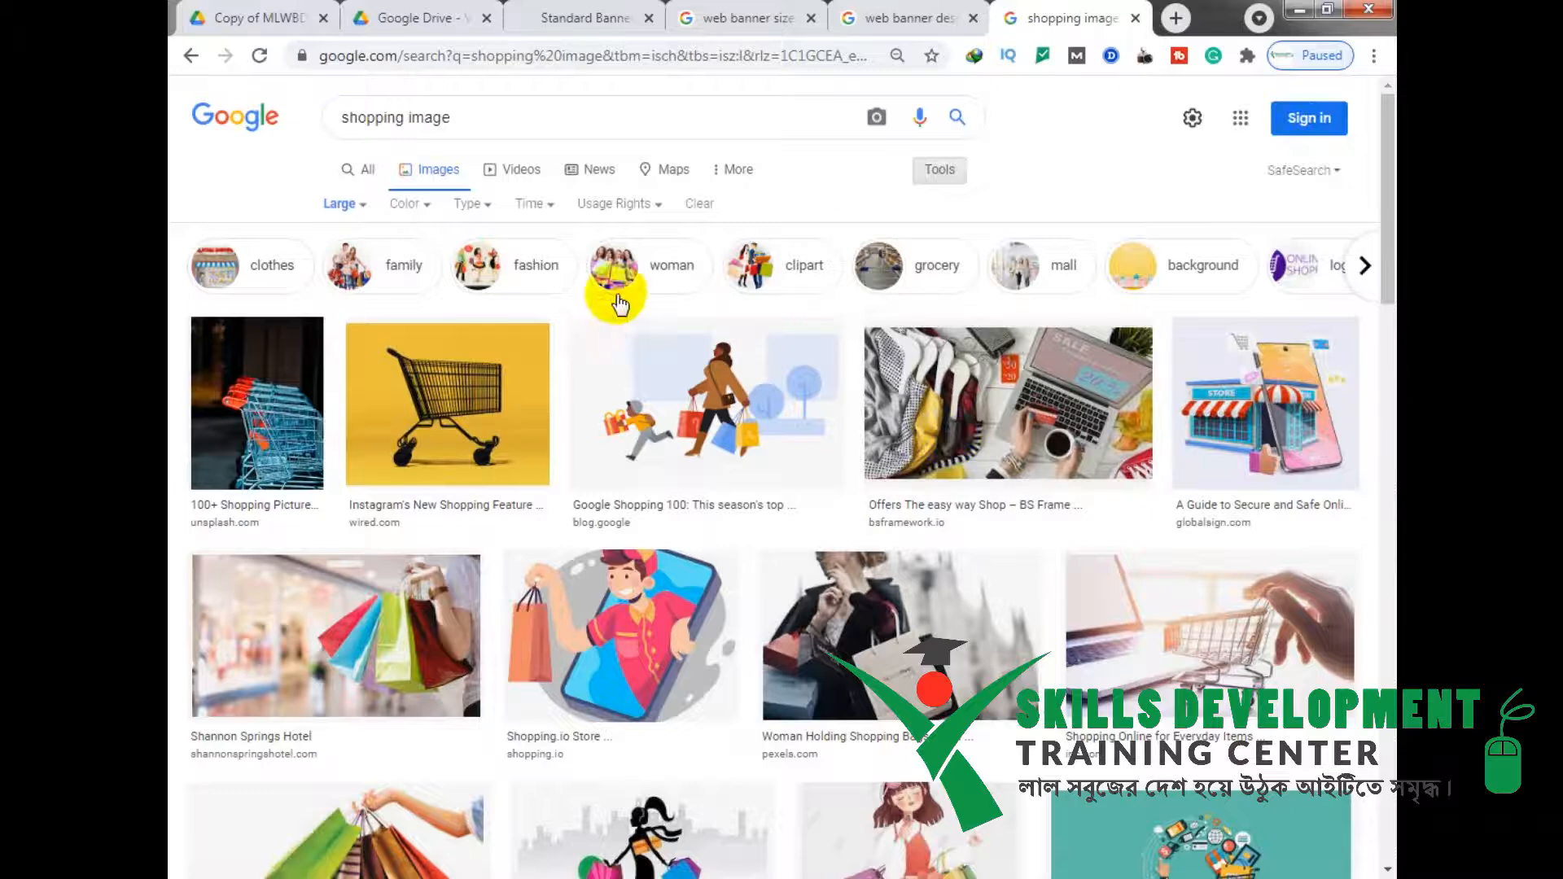
left_click(672, 272)
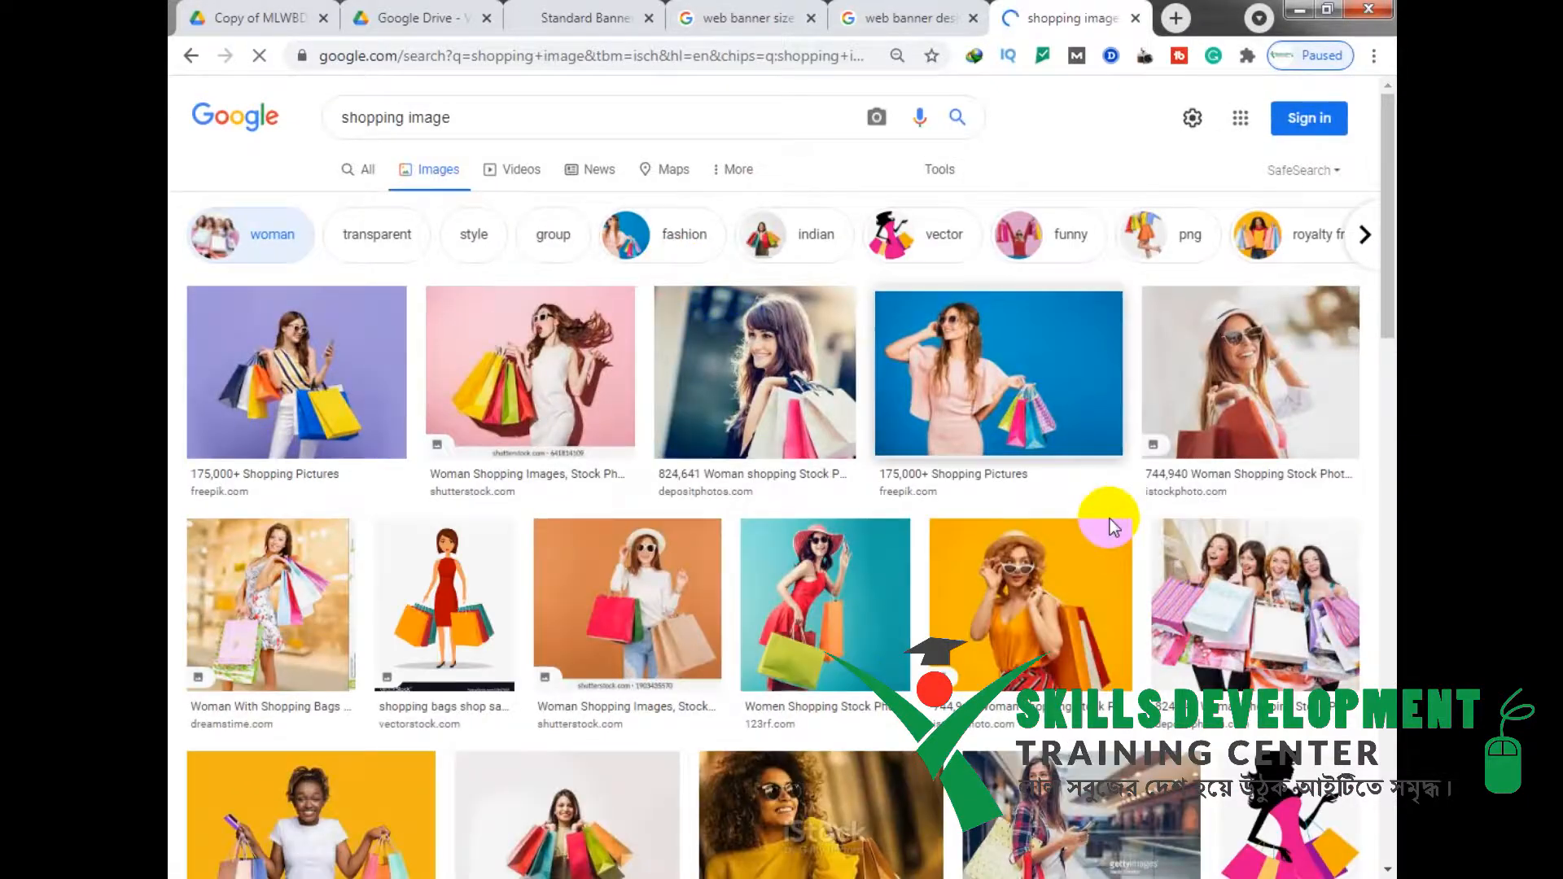
Step: Browse the results, preview the photo of three laughing women with shopping bags and copy the image
left_click(1209, 607)
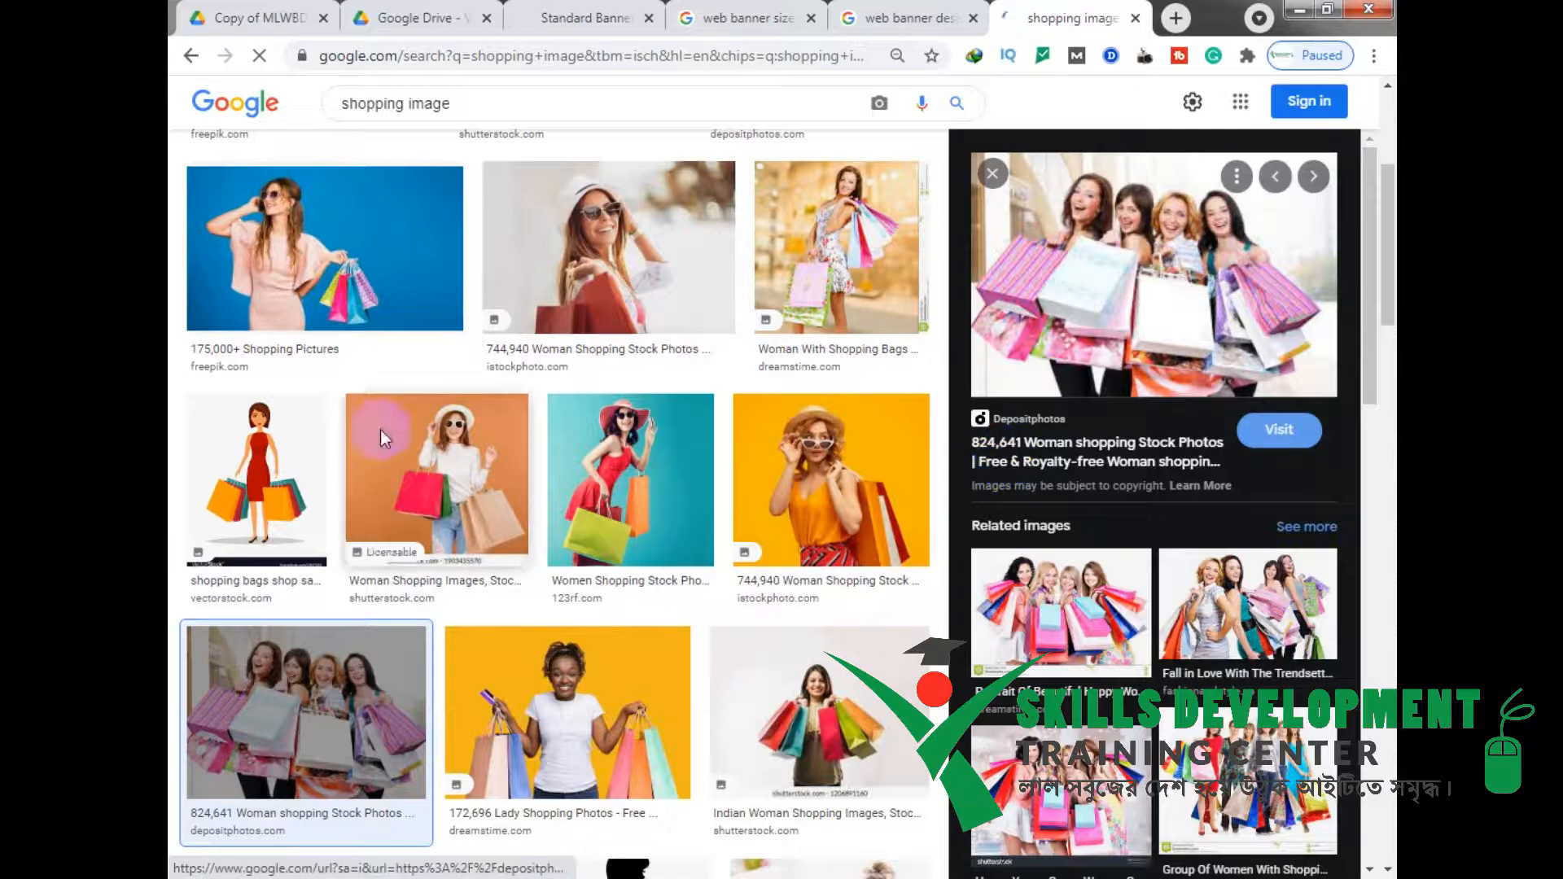
scroll(503, 464, "down", 7)
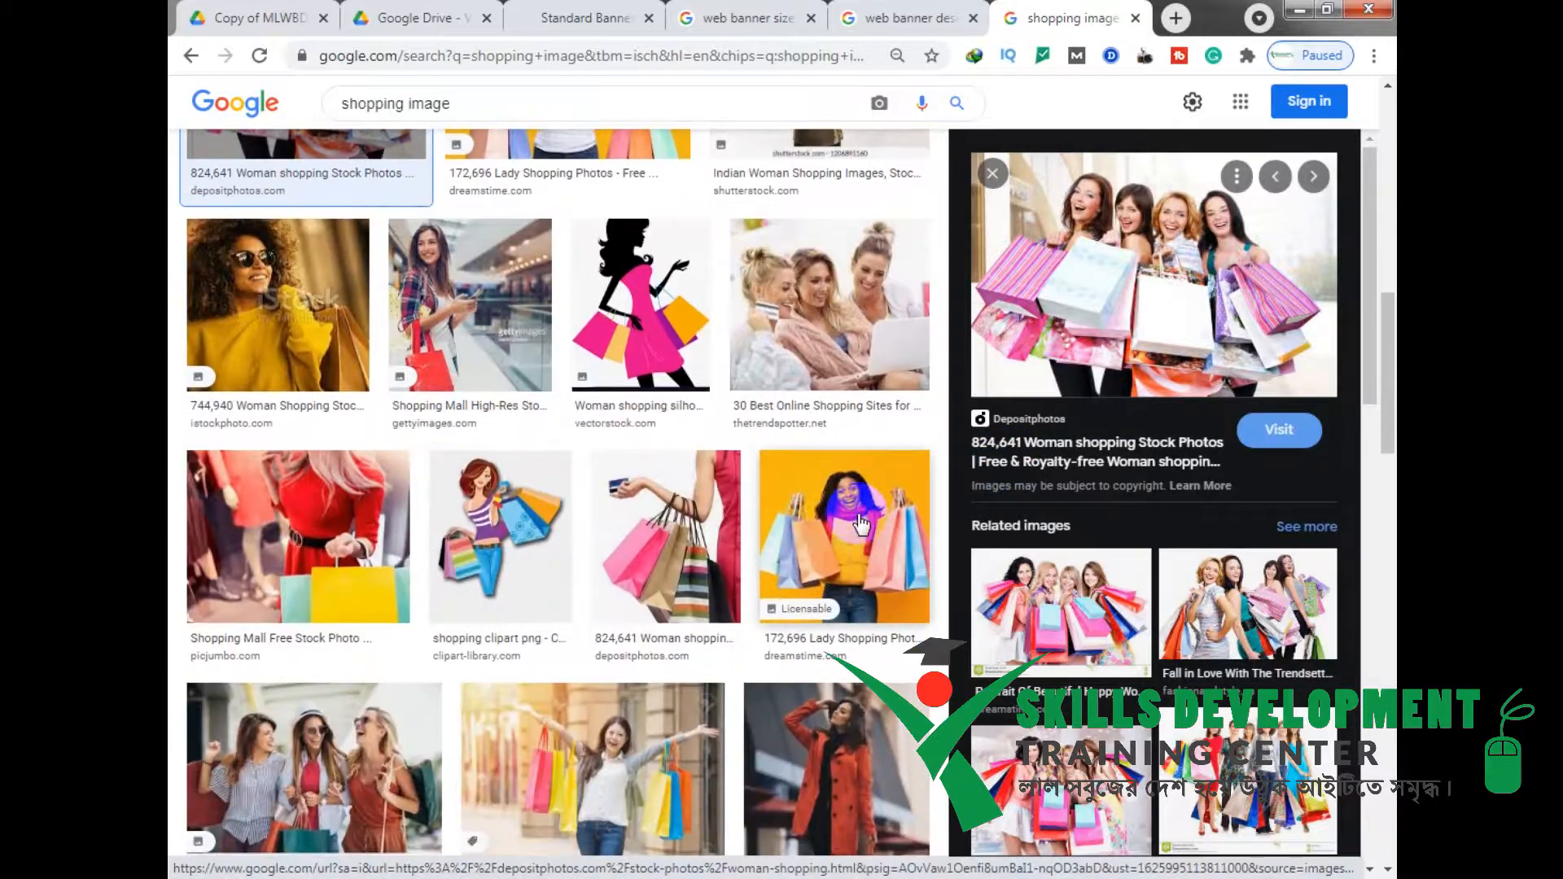
scroll(861, 525, "down", 2)
scroll(358, 489, "down", 2)
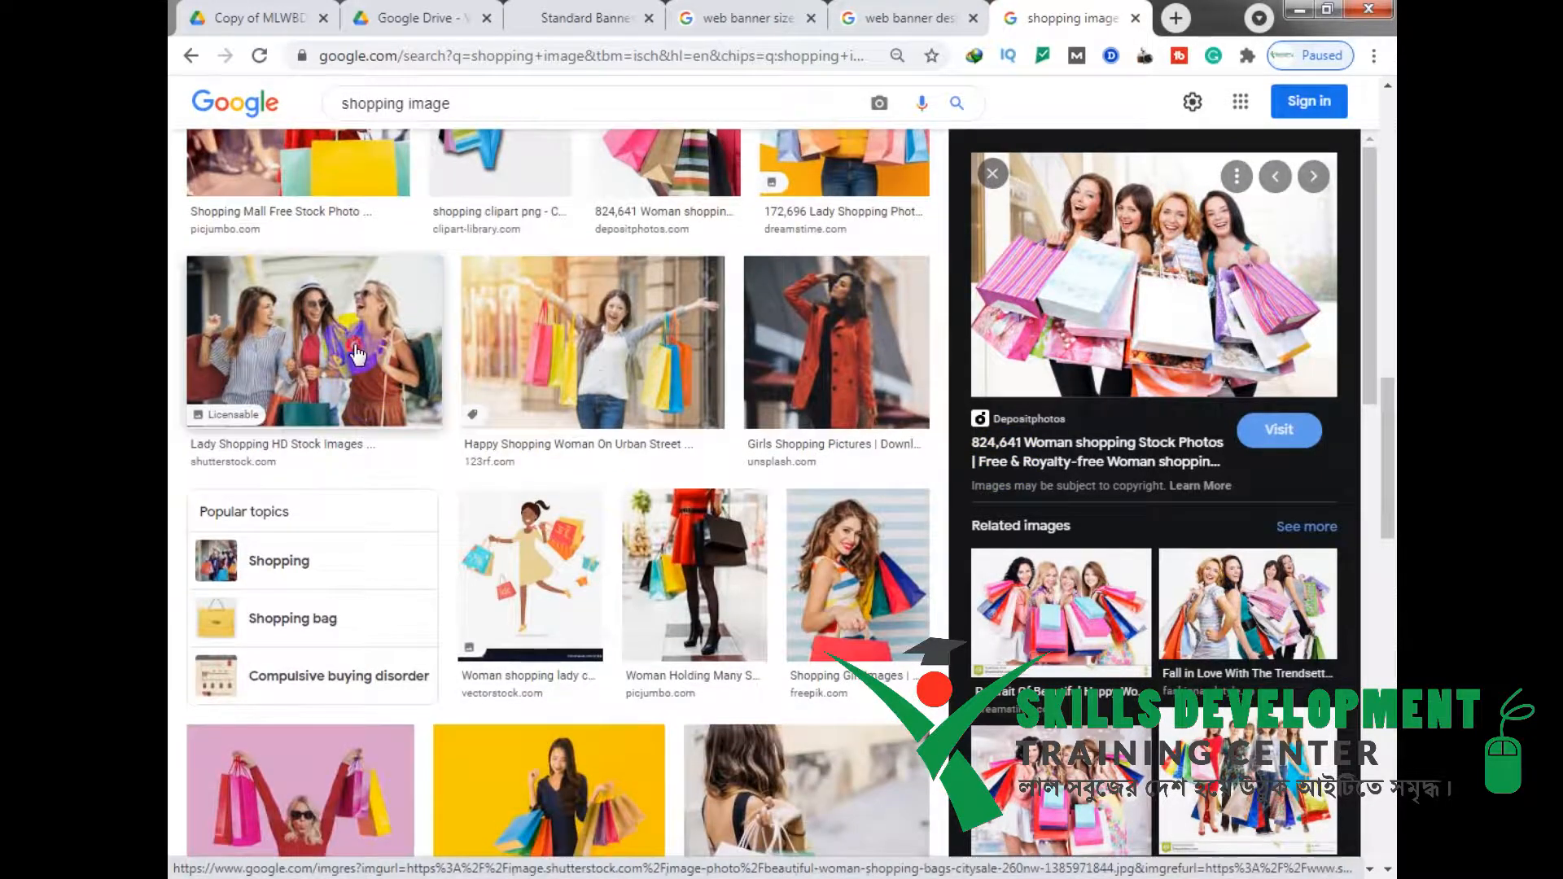
left_click(355, 350)
scroll(731, 453, "down", 2)
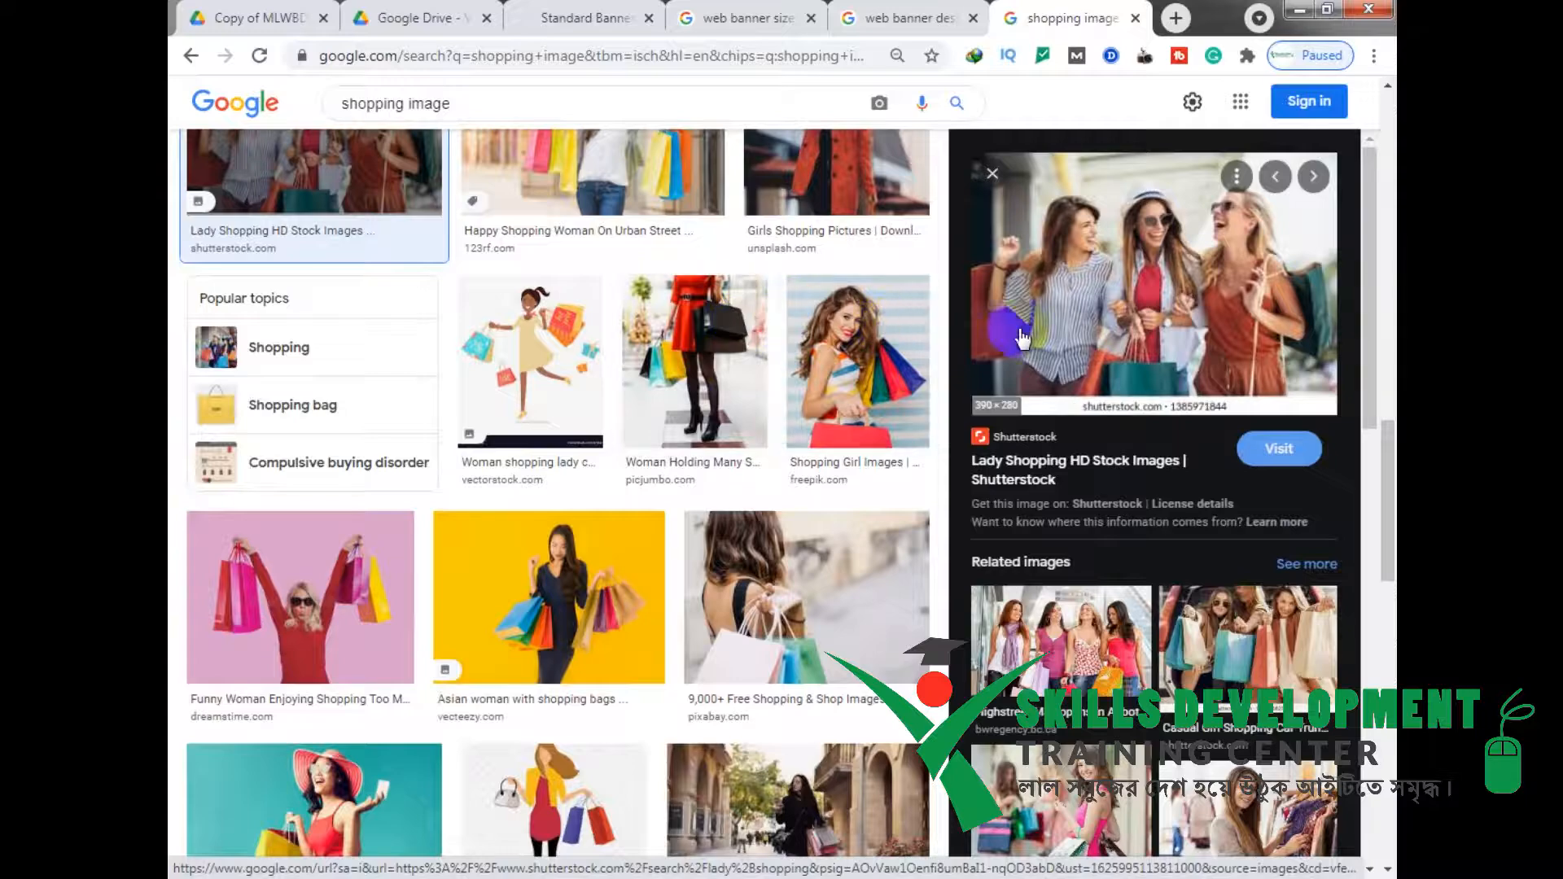
right_click(1071, 249)
left_click(1140, 497)
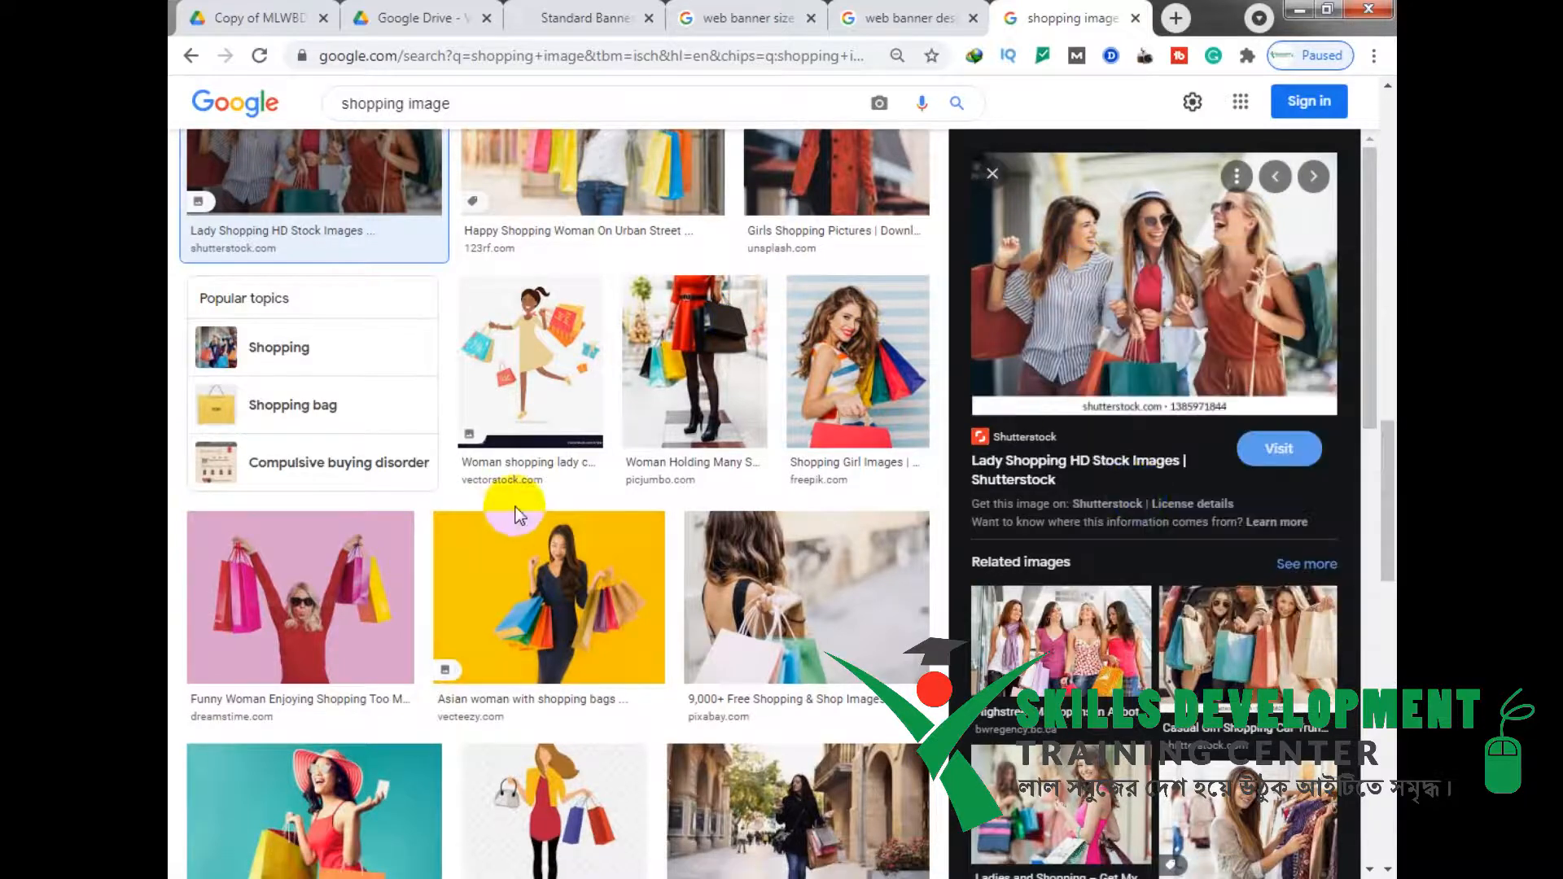
Step: Find the photo of a woman walking down a street with shopping bags, copy it and return to Illustrator
scroll(553, 473, "down", 2)
scroll(560, 448, "down", 2)
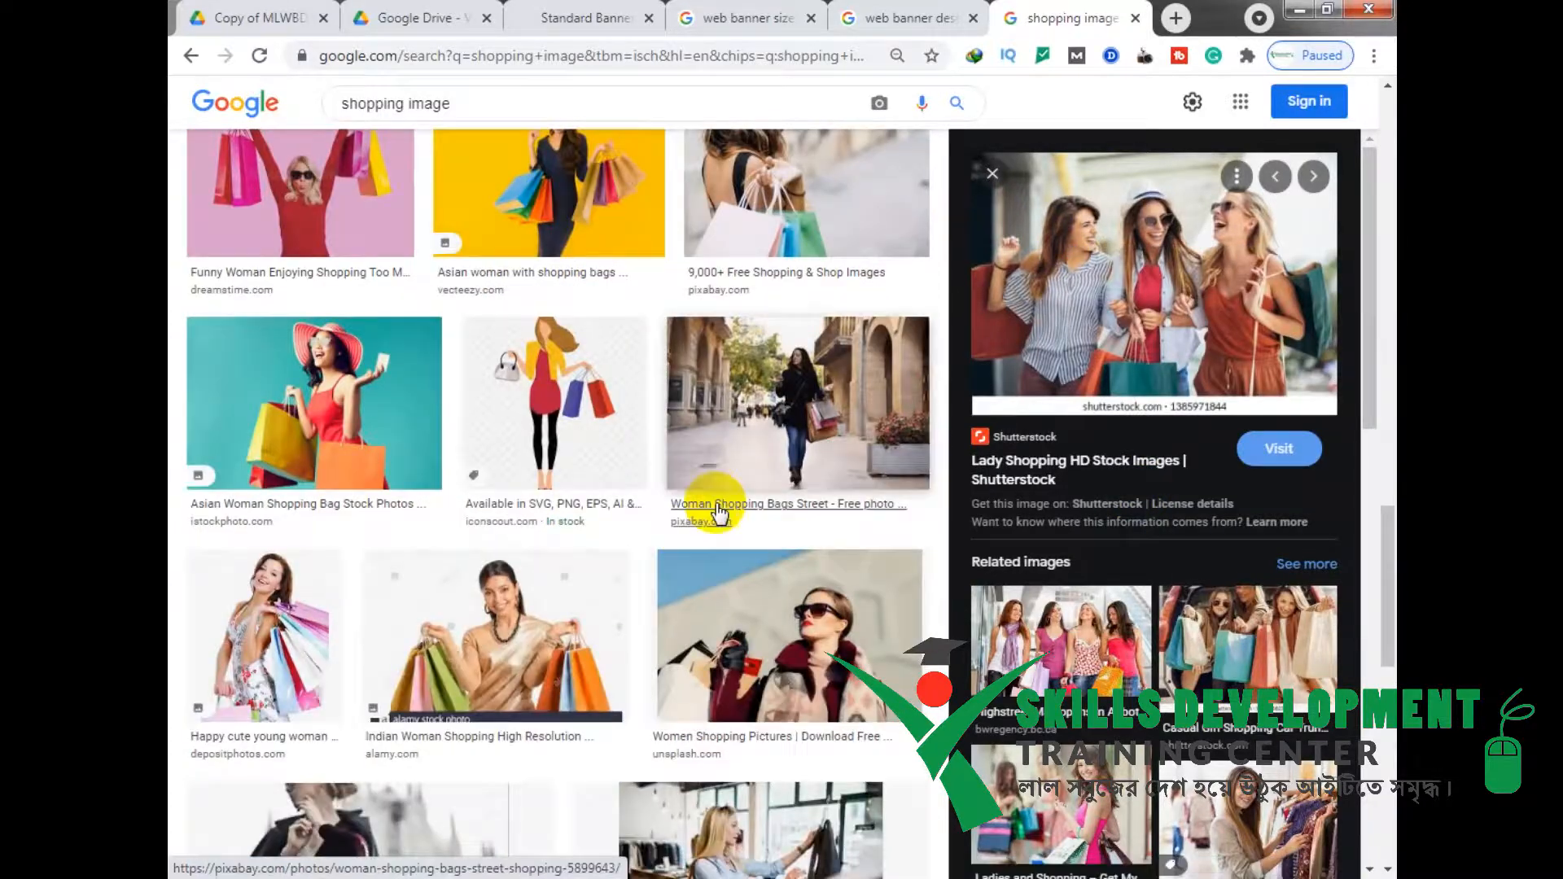
left_click(810, 354)
right_click(1067, 232)
left_click(1116, 506)
key("alt+Tab")
Step: Paste the street photo, scale it to about the banner's height and place it over the banner's right part
left_click(674, 464)
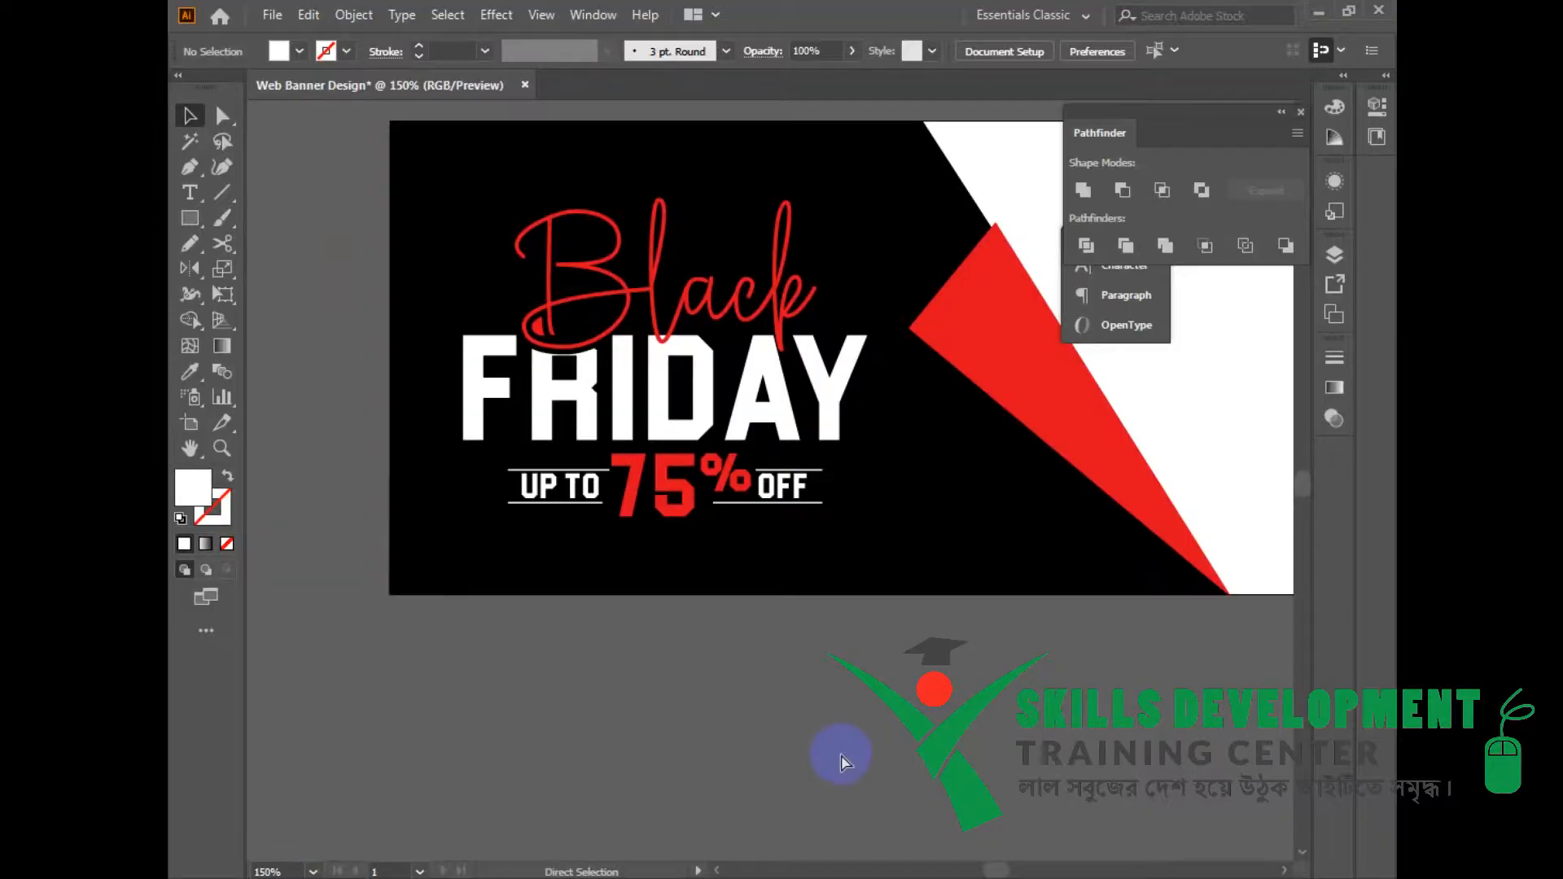
key("ctrl+v")
key("ctrl+minus")
key("ctrl+minus")
key("ctrl+minus")
left_click_drag(869, 611, 830, 618)
left_click_drag(894, 569, 793, 503)
left_click_drag(758, 489, 802, 440)
mouse_move(839, 461)
left_mouse_down()
mouse_move(800, 442)
mouse_move(819, 454)
left_mouse_up()
left_click_drag(794, 419, 890, 427)
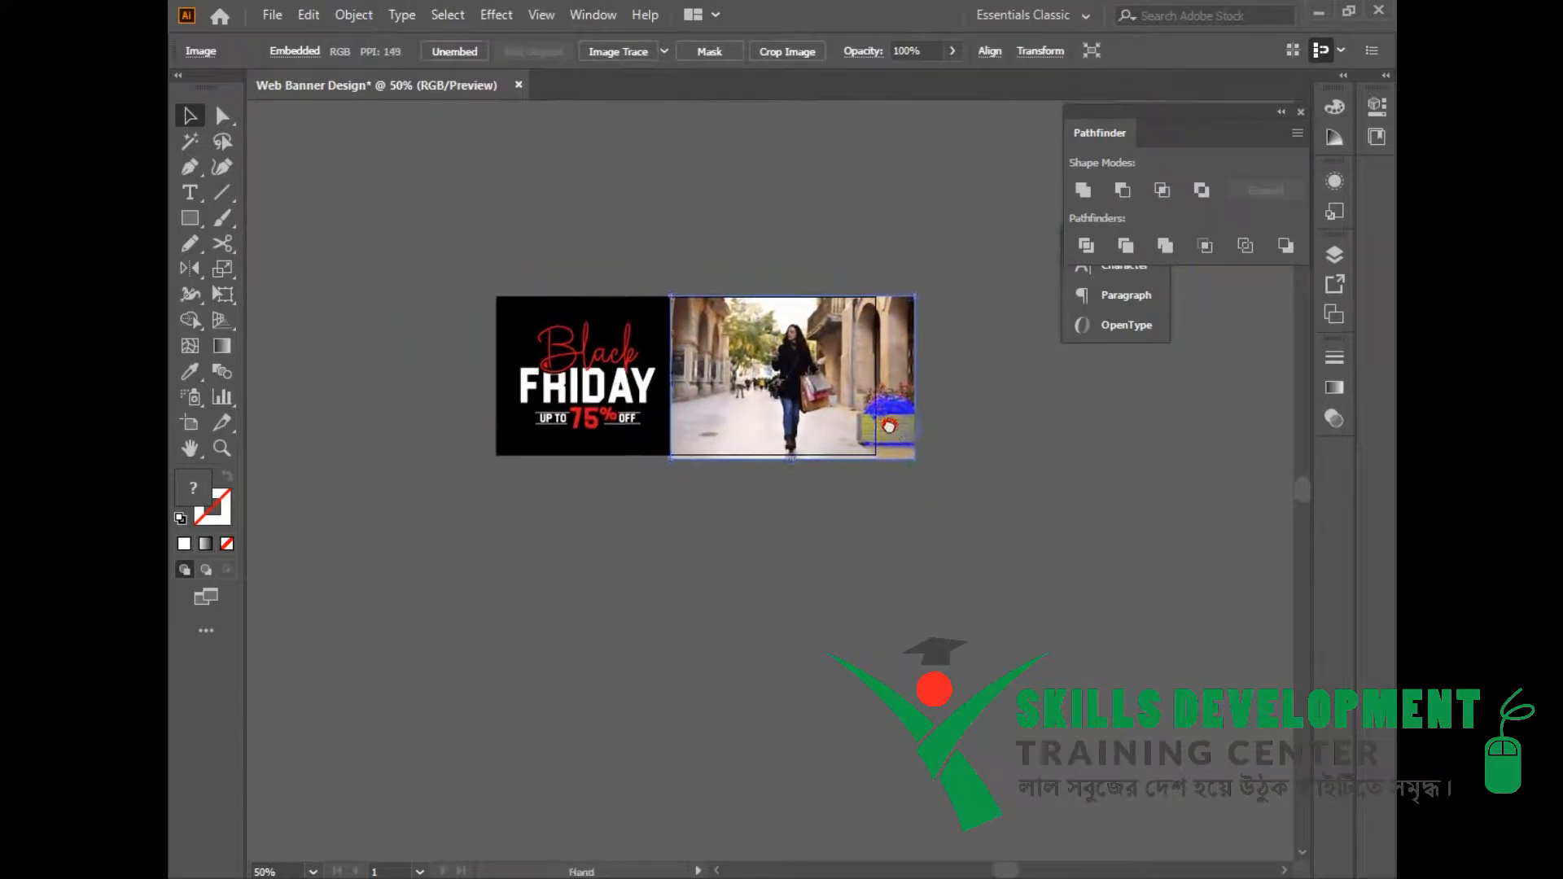
key("Up")
key("Up")
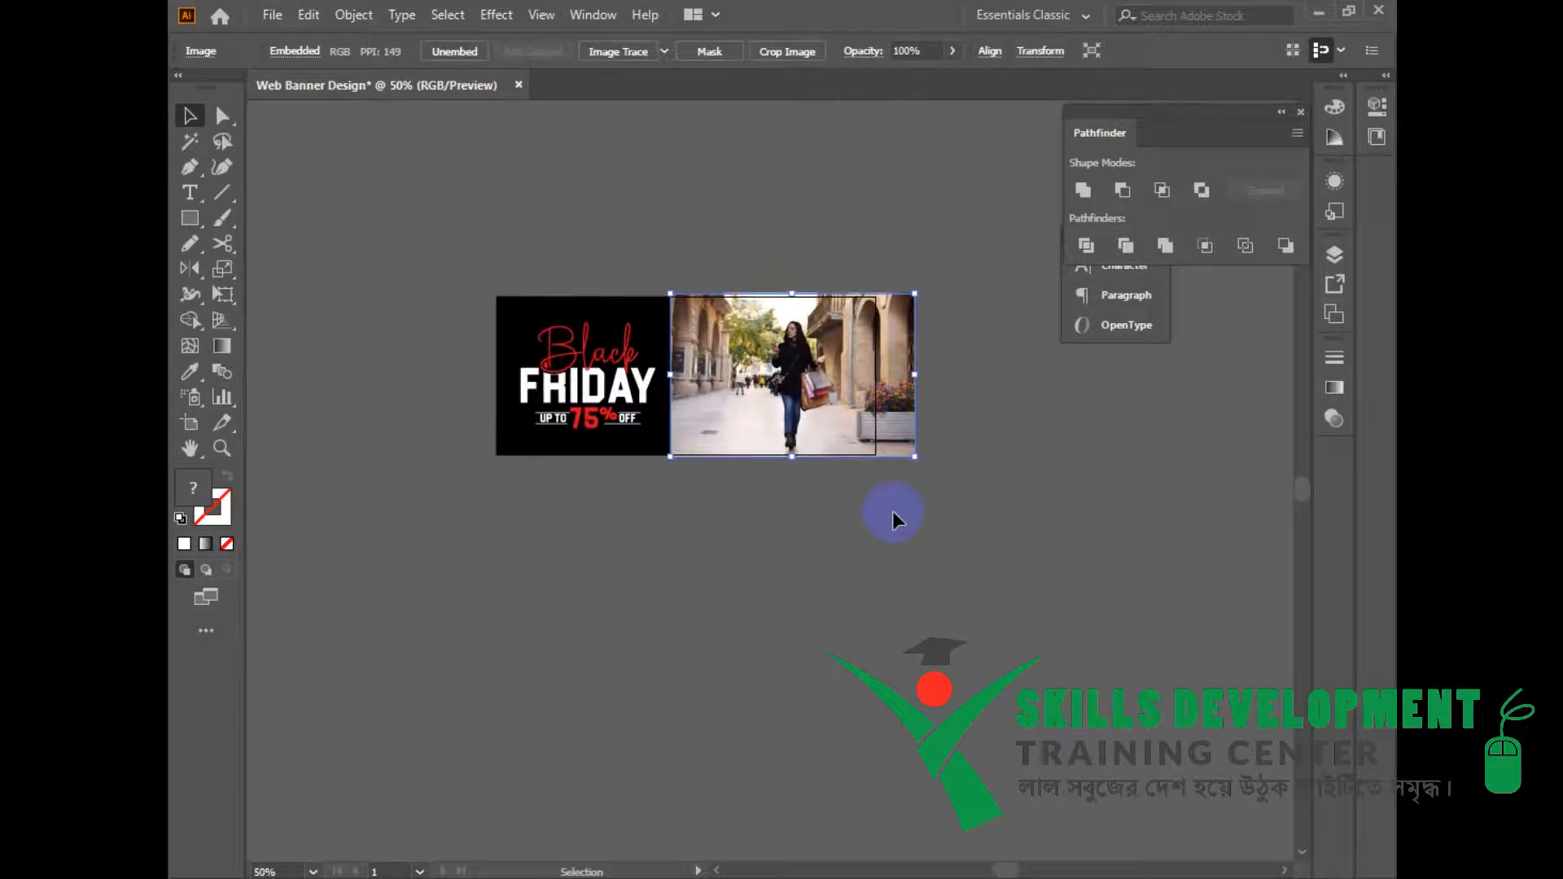
Step: Create a white rectangle 720 px wide and 300 px high below the banner
left_click(783, 532)
left_click(196, 217)
scroll(679, 359, "up", 1)
left_click_drag(716, 442, 530, 192)
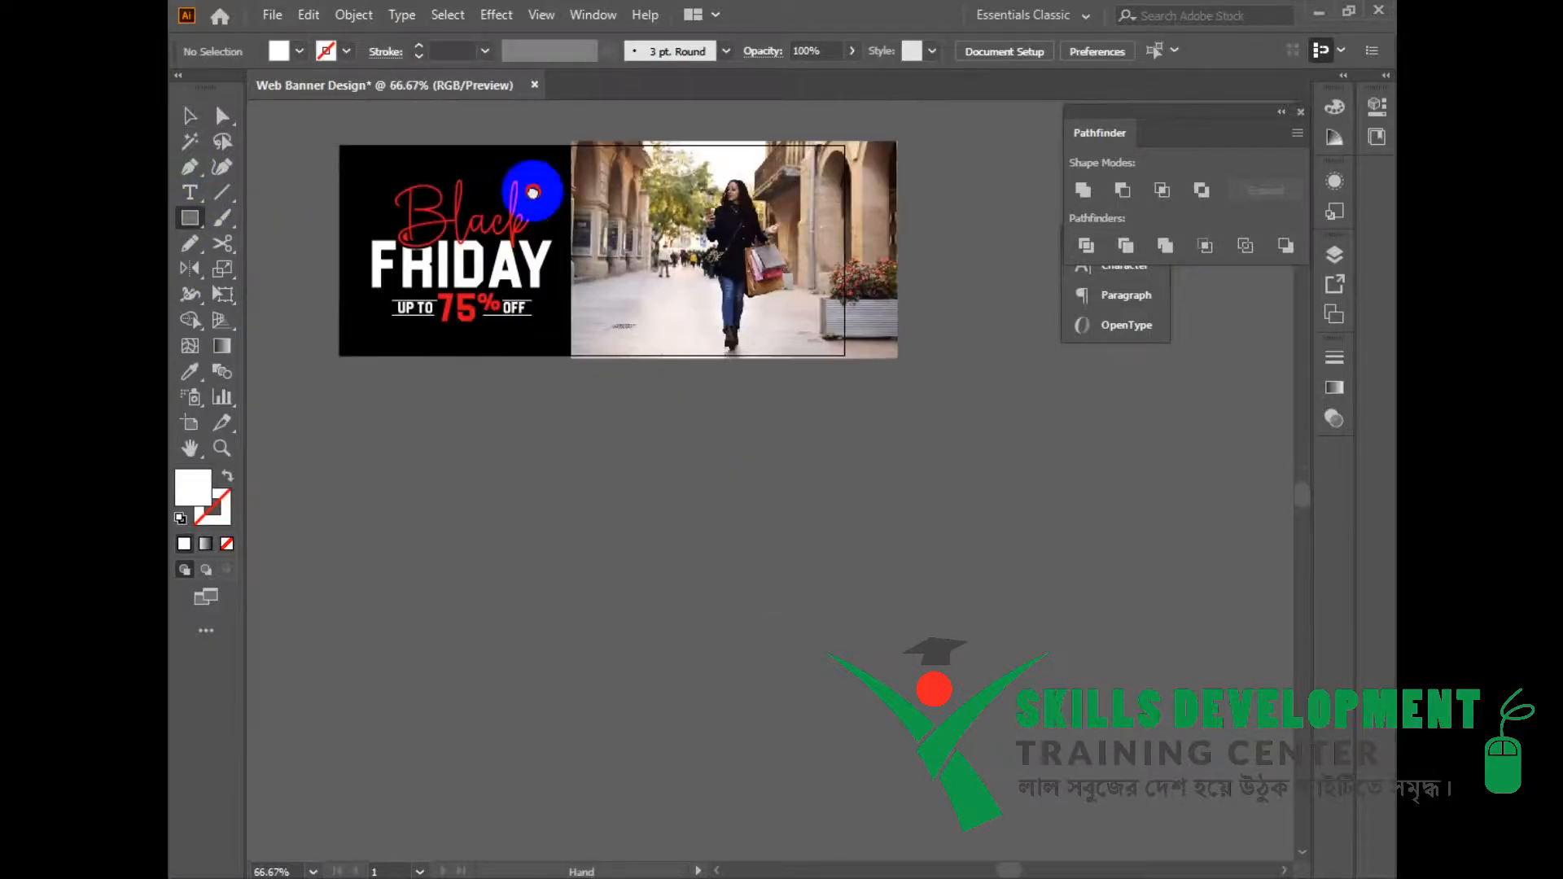
left_click(568, 472)
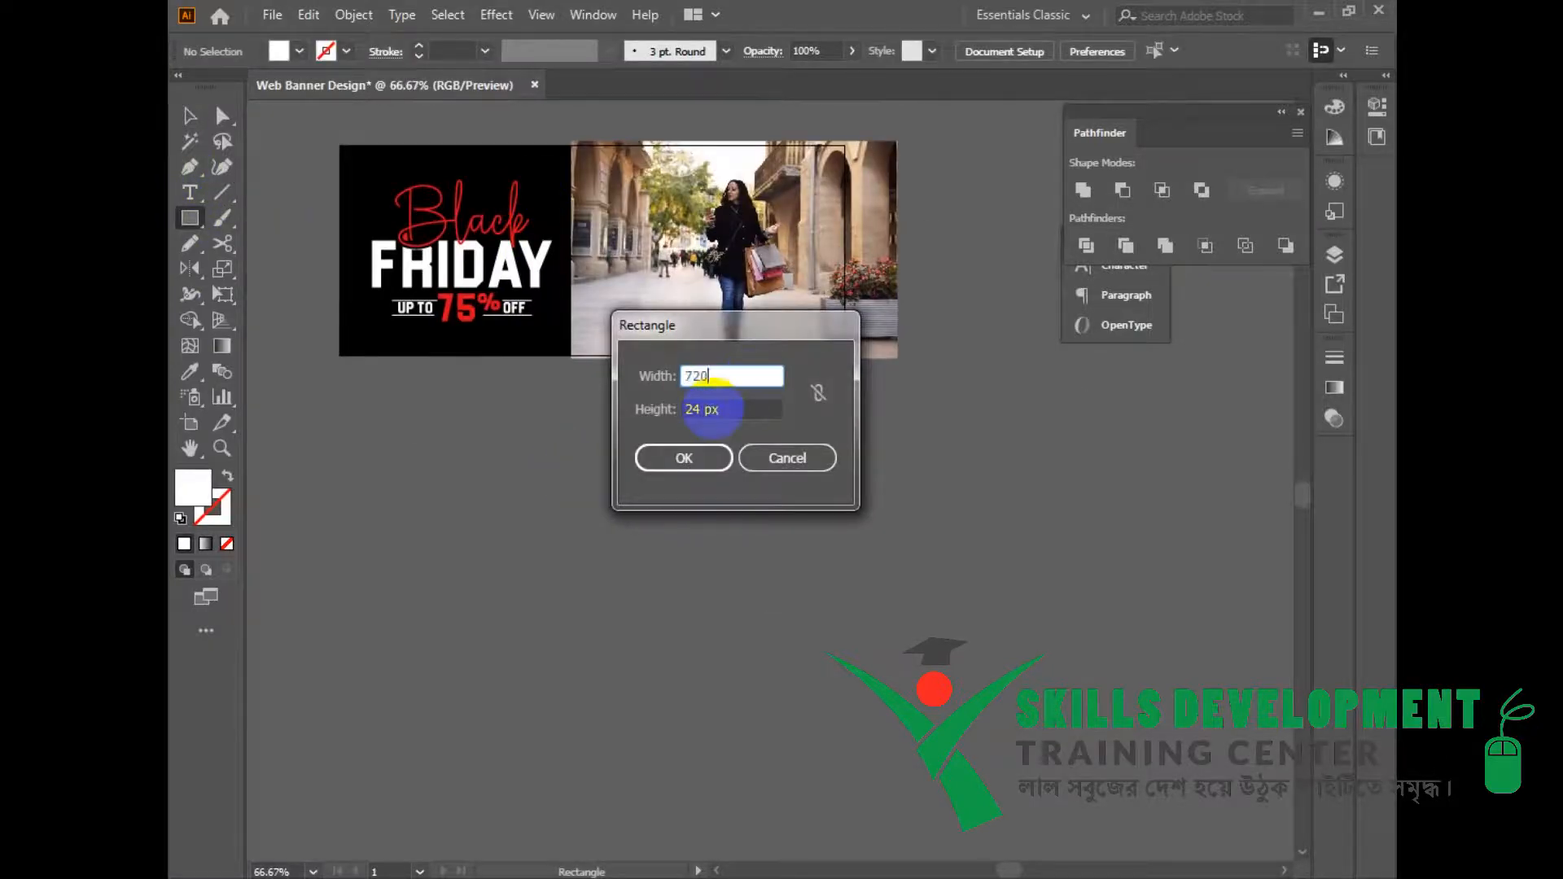
left_click(713, 406)
type("300")
key("Return")
Step: Align the white rectangle to the artboard, centred both horizontally and vertically
key("v")
left_click(920, 52)
left_click(907, 237)
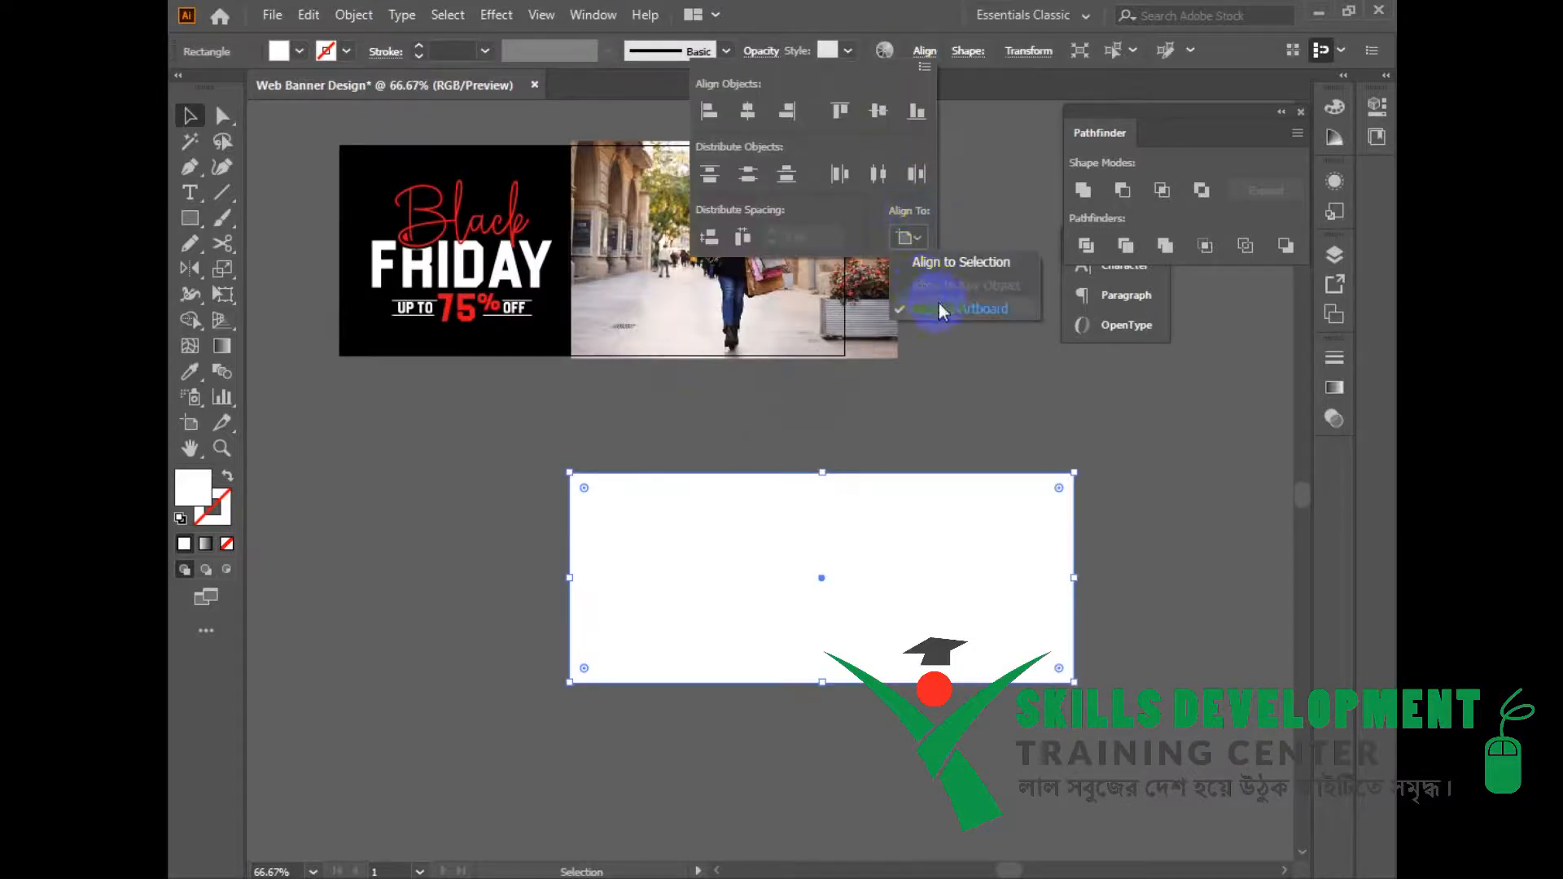
left_click(920, 304)
left_click(747, 112)
left_click(878, 110)
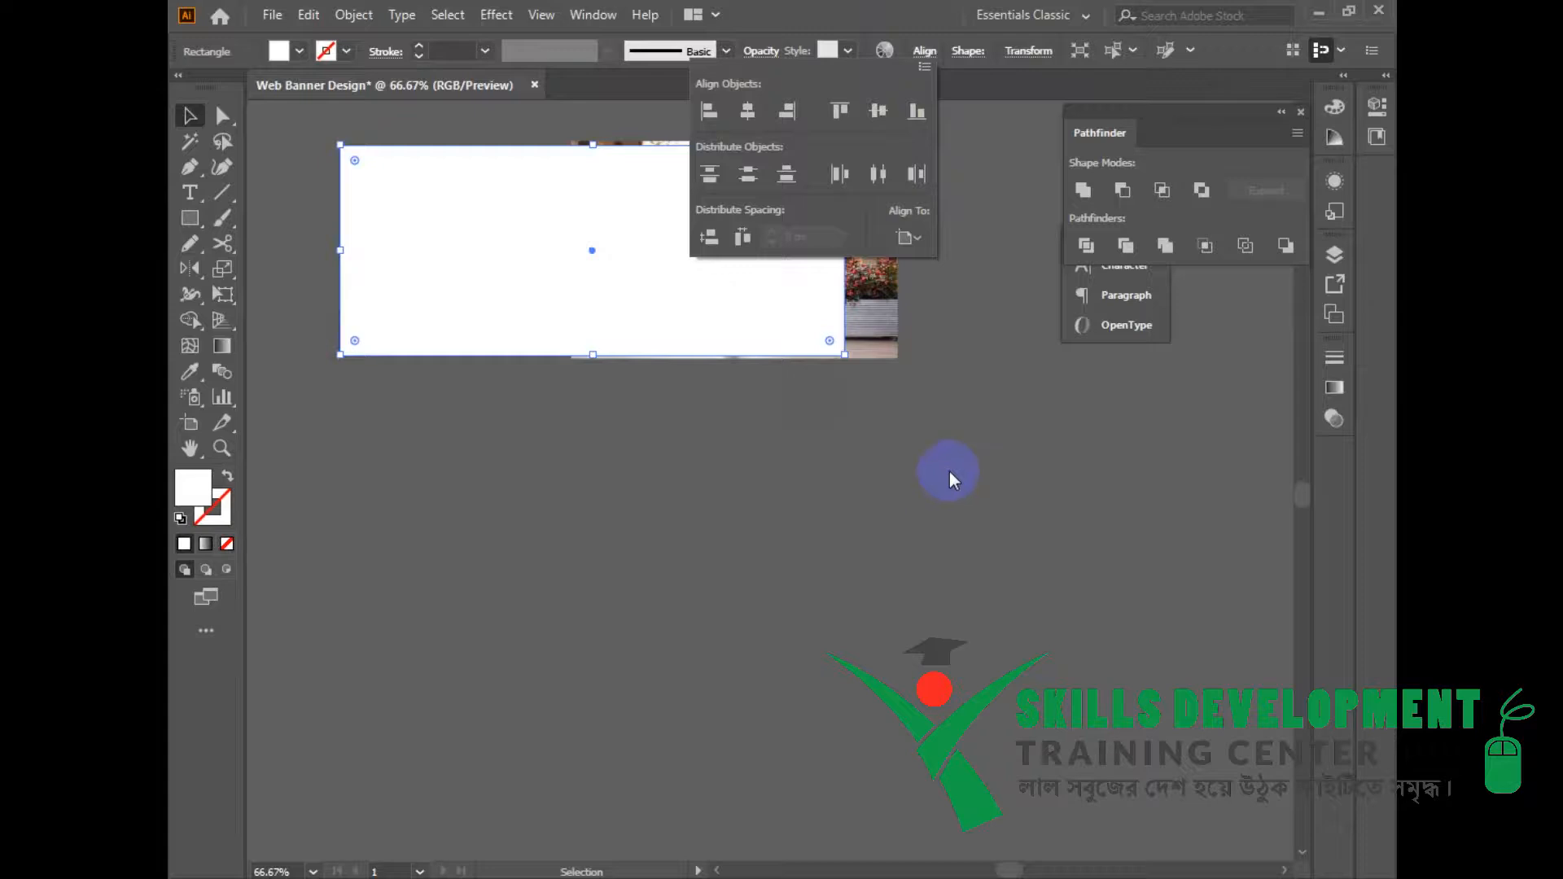
Step: Clip the street photo with the white rectangle and send the clipped photo behind all the other banner artwork
scroll(892, 334, "up", 3)
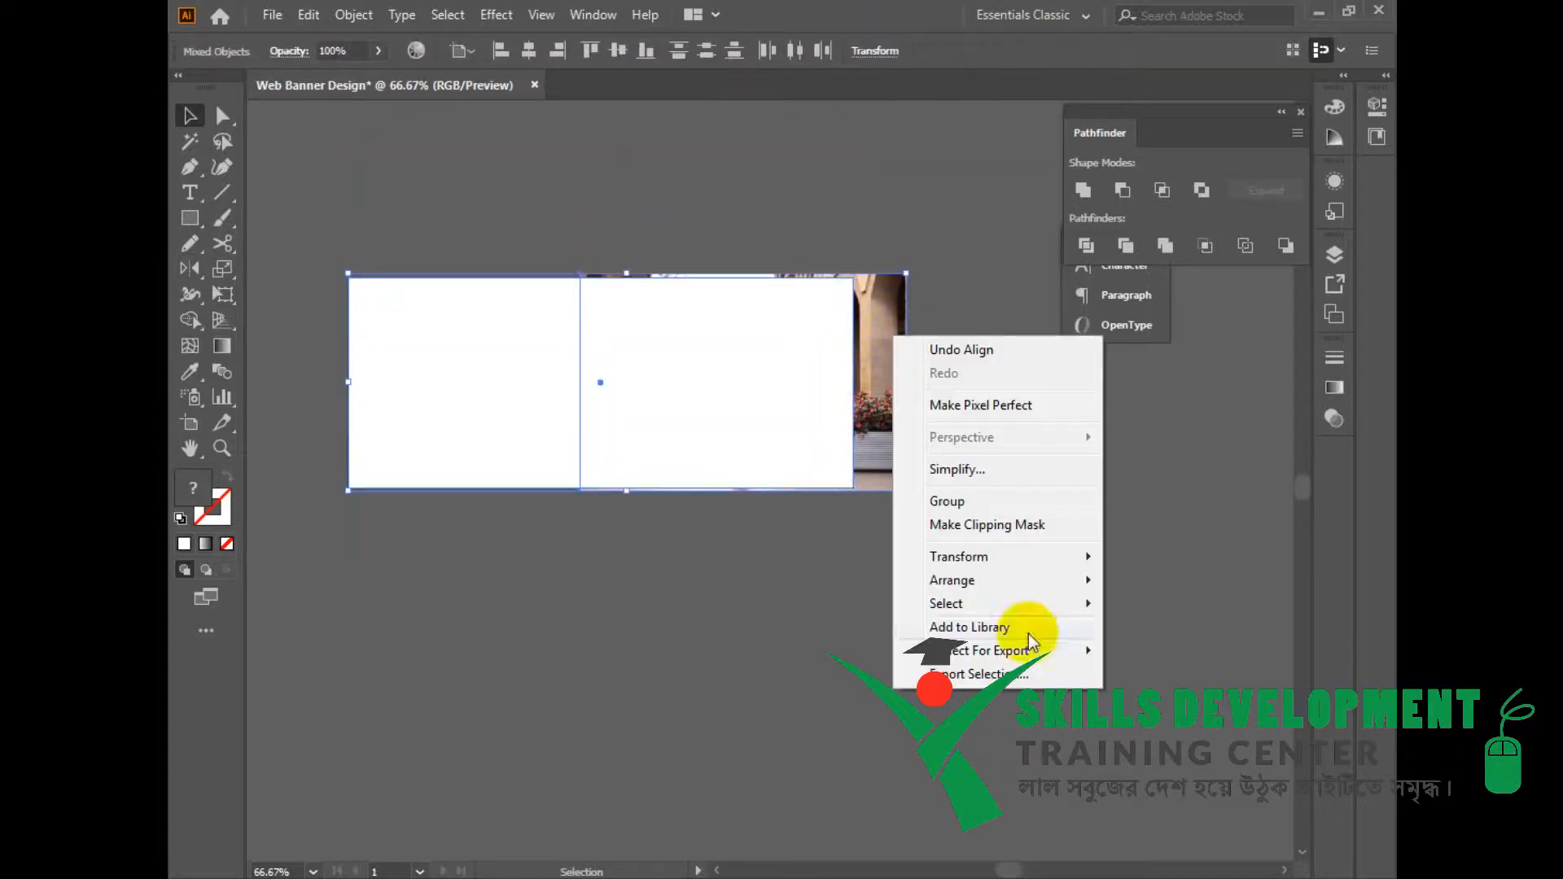
left_click(1018, 524)
right_click(966, 492)
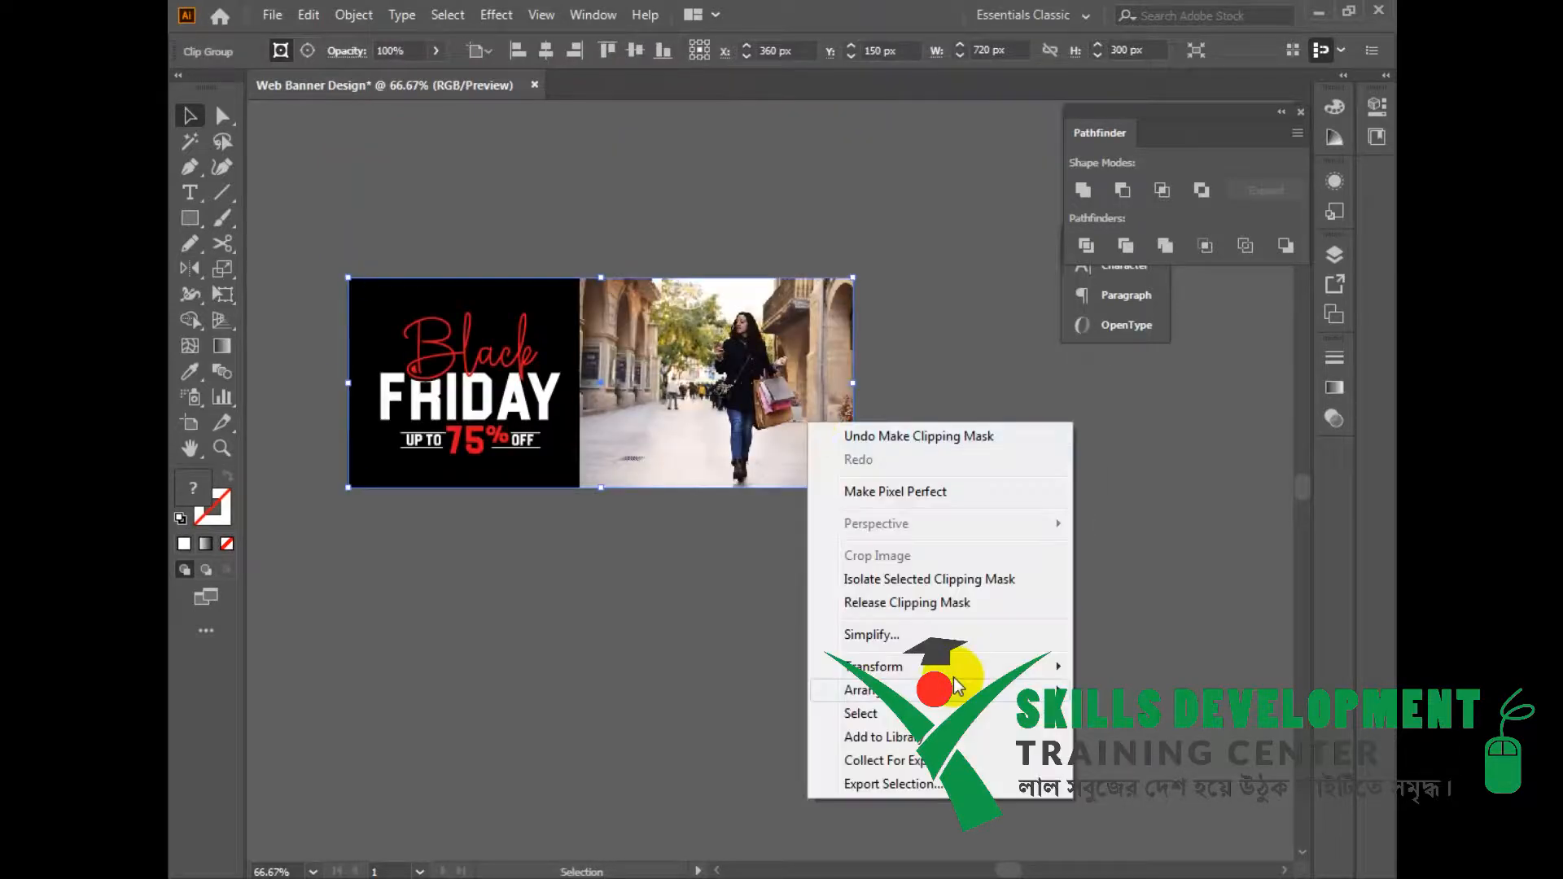
mouse_move(936, 690)
left_click(1151, 761)
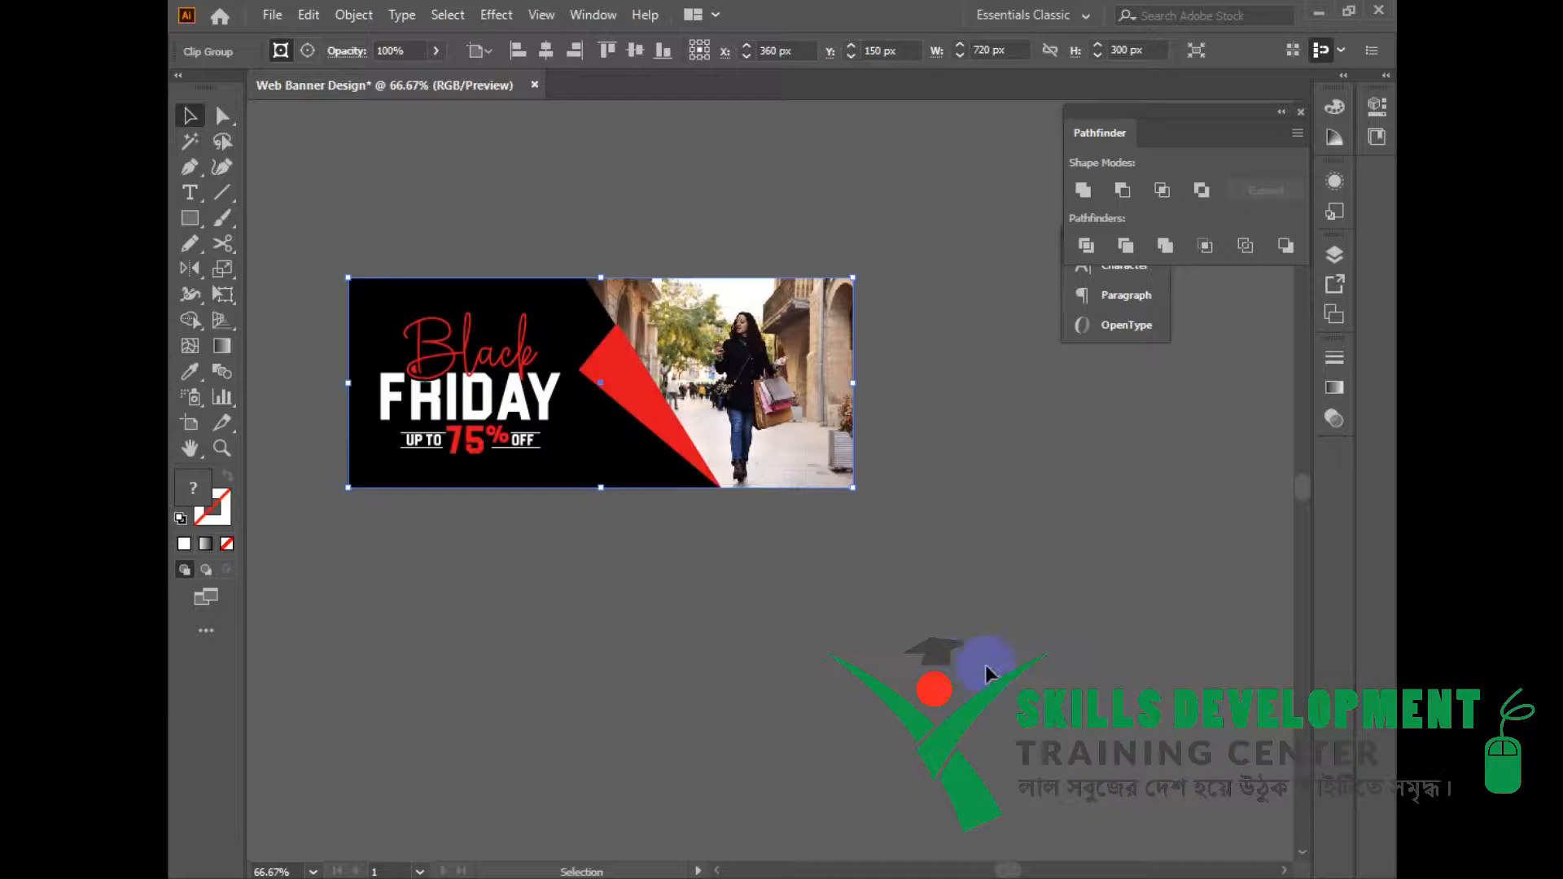
left_click(963, 646)
Step: Nudge the grouped Black Friday title and offer upward to free space beneath it on the black area
left_click_drag(823, 511, 940, 534)
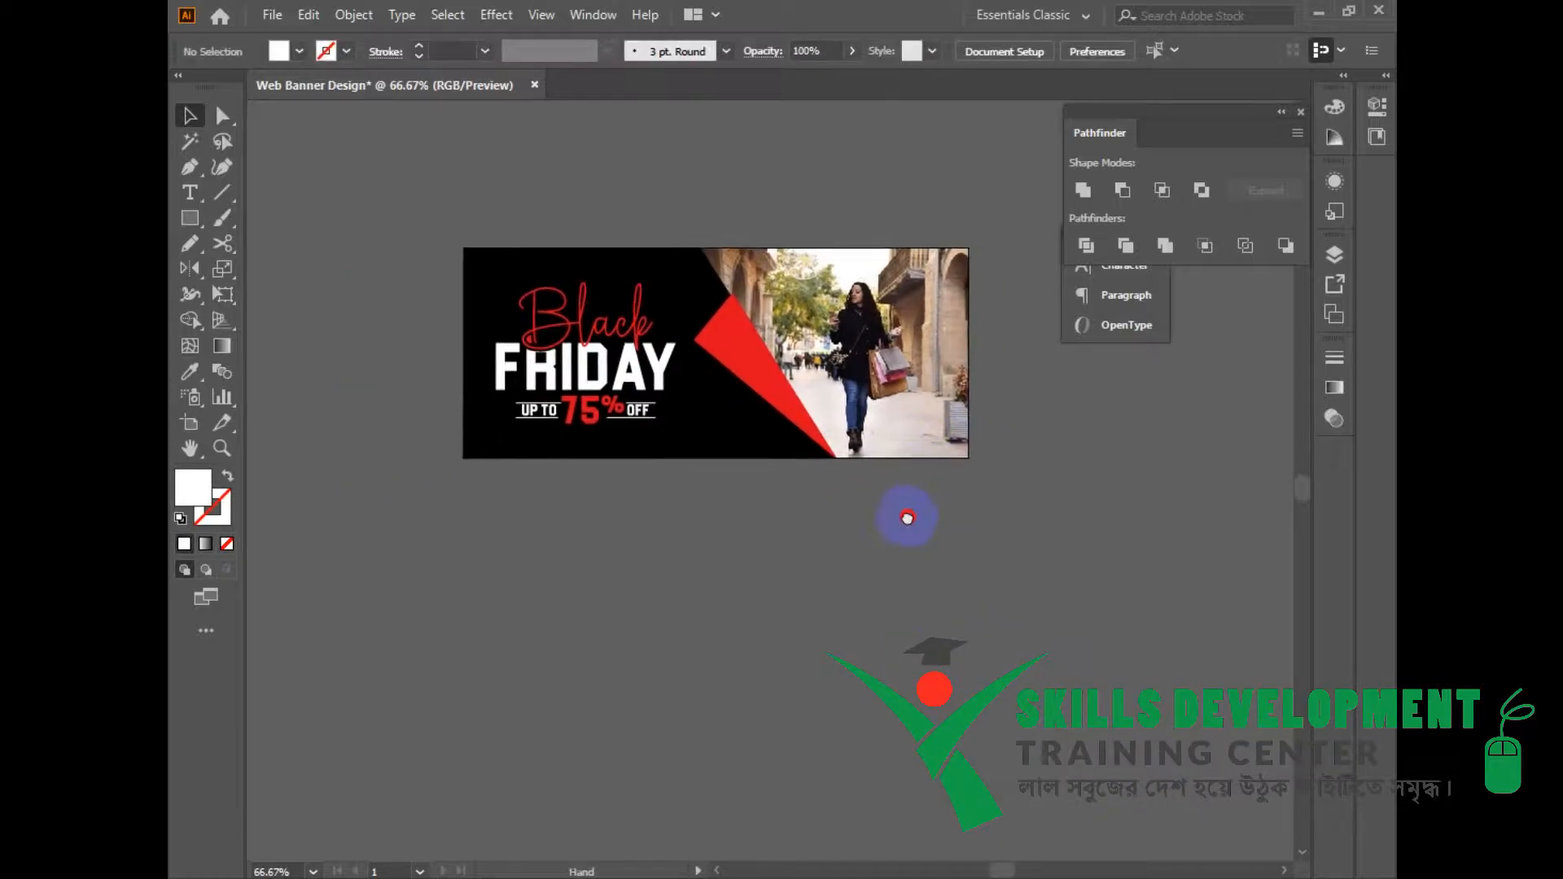
left_click(644, 391)
key("Up")
key("Up")
key("Up")
key("Up")
key("Up")
key("Up")
key("Up")
key("Up")
key("Up")
key("Up")
key("Up")
key("Up")
key("Up")
key("Up")
key("Up")
key("Up")
key("Up")
key("Up")
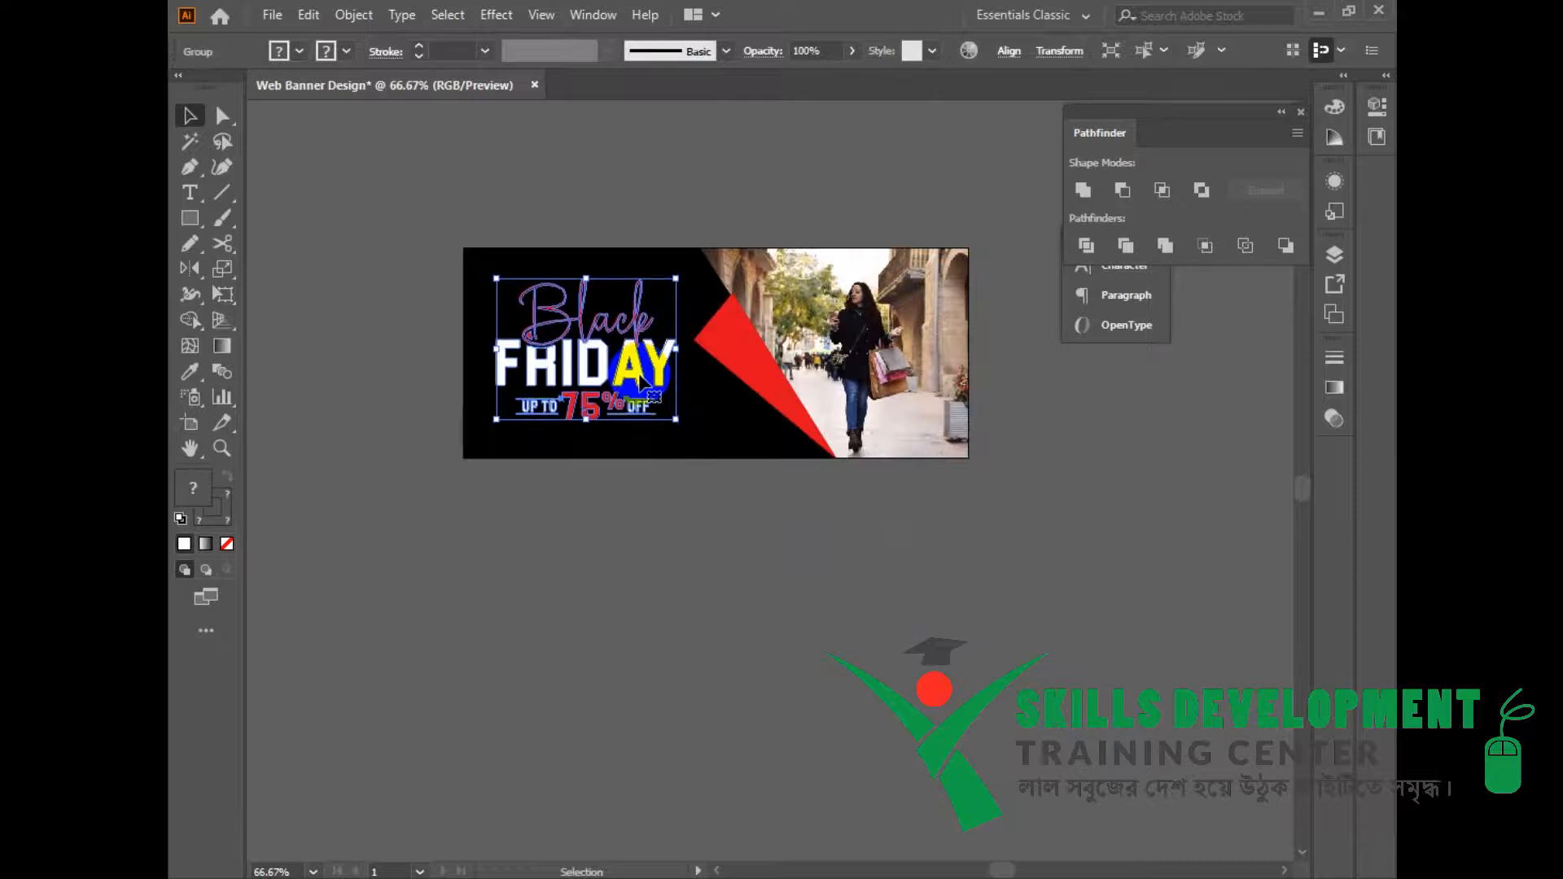
key("Up")
key("Up")
key("Up")
key("Up")
key("Up")
key("Up")
key("Up")
key("Up")
key("Up")
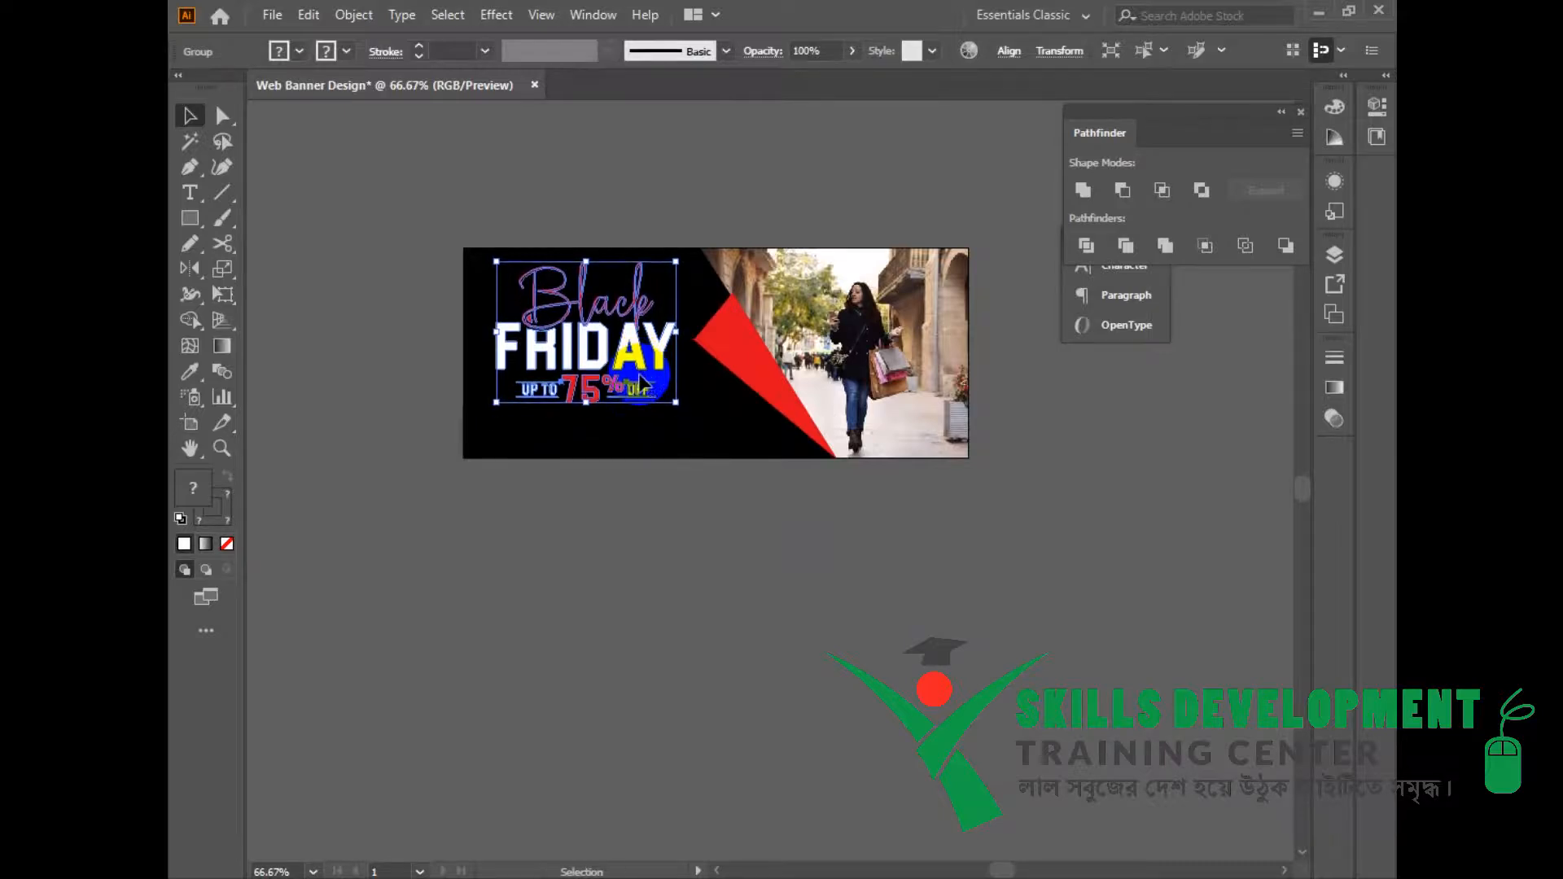
left_click(724, 579)
left_click(189, 192)
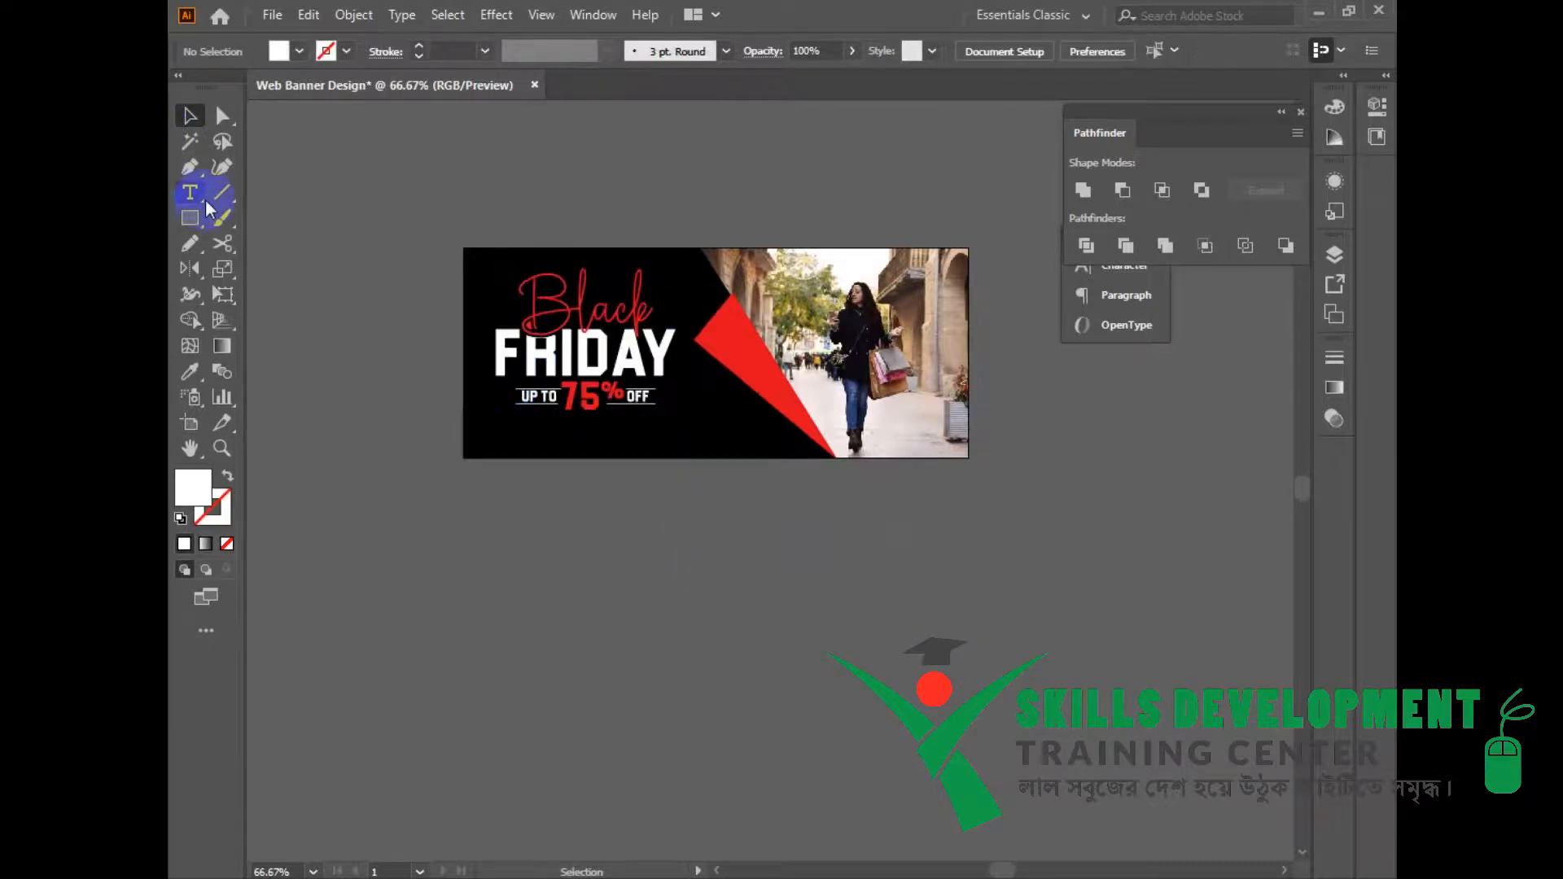
left_click(594, 534)
type("WWW.WEBSITE.COM")
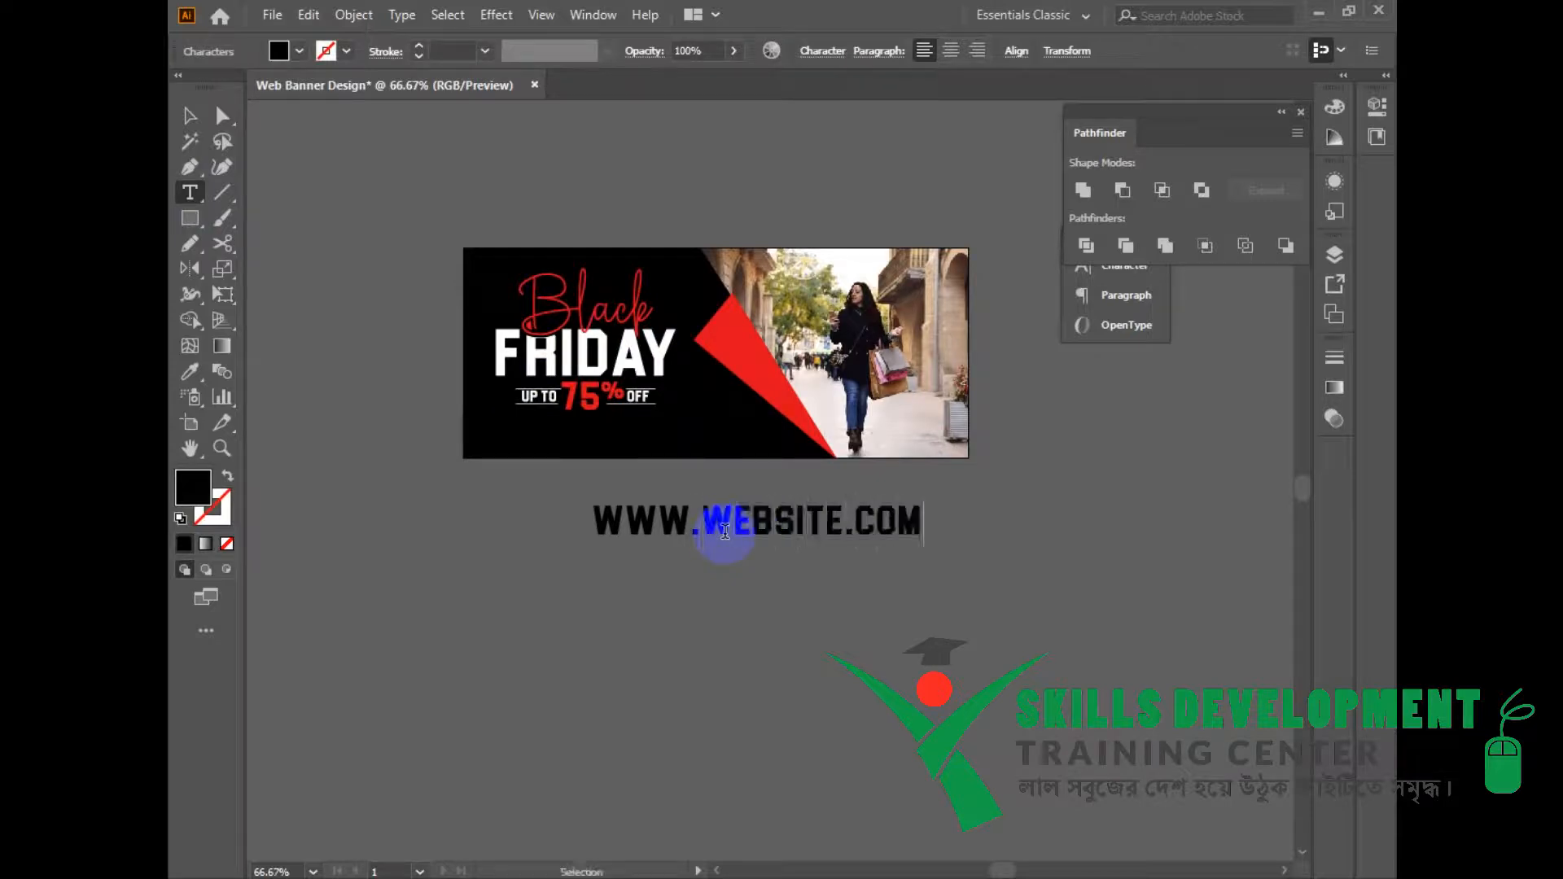
key("Escape")
left_click_drag(925, 546, 820, 565)
scroll(822, 562, "left", 3)
left_click_drag(994, 523, 859, 528)
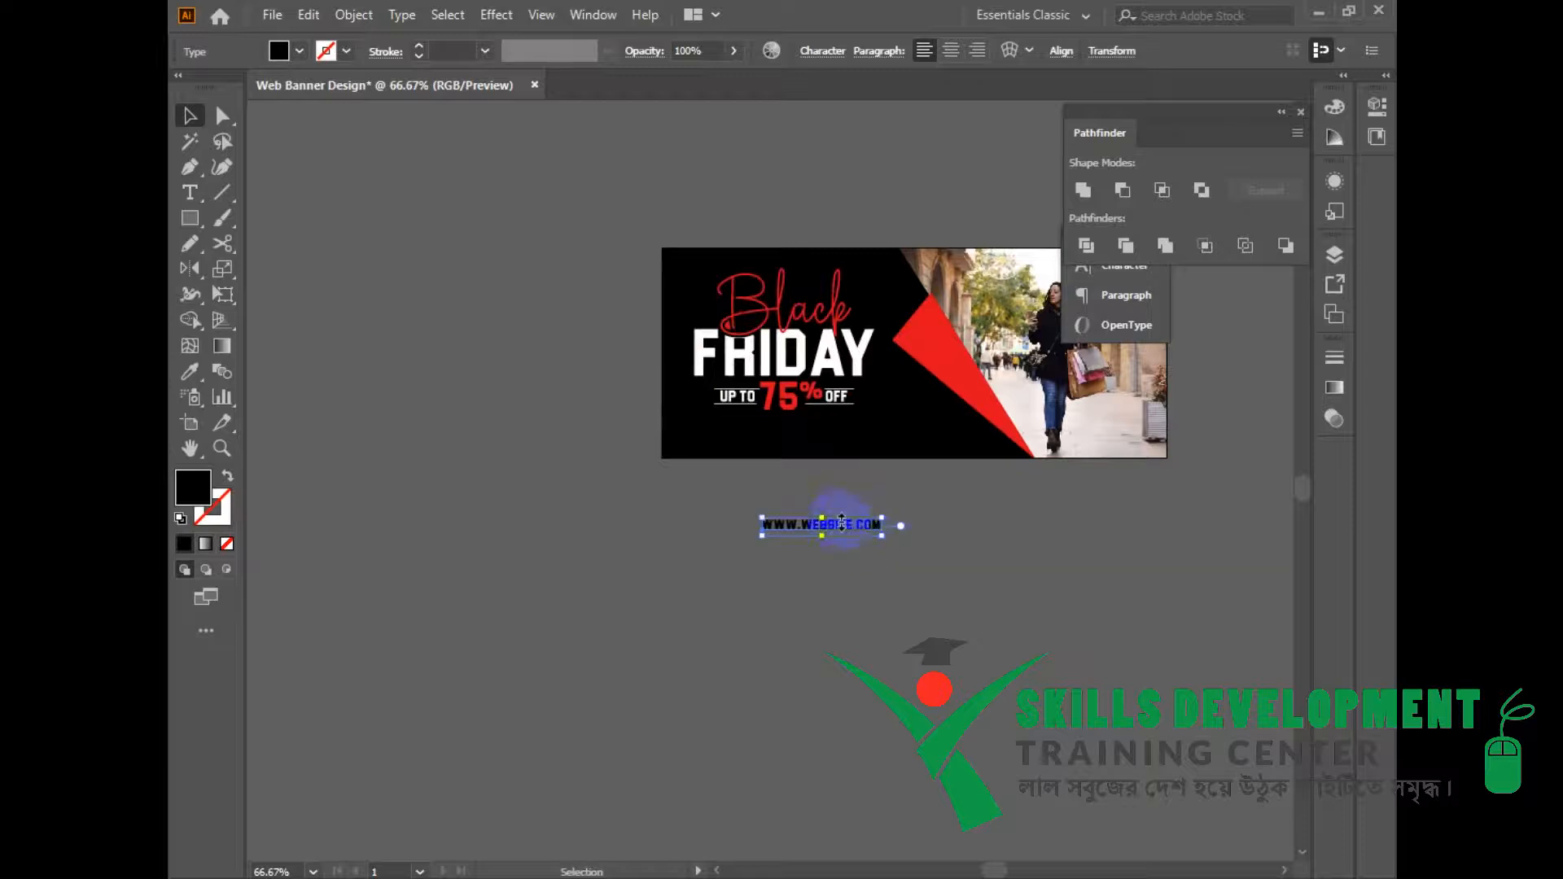
Step: Add the text "SHOP NOW" below the banner and match its size and style to the website address
left_click(189, 194)
left_click(598, 551)
type("B")
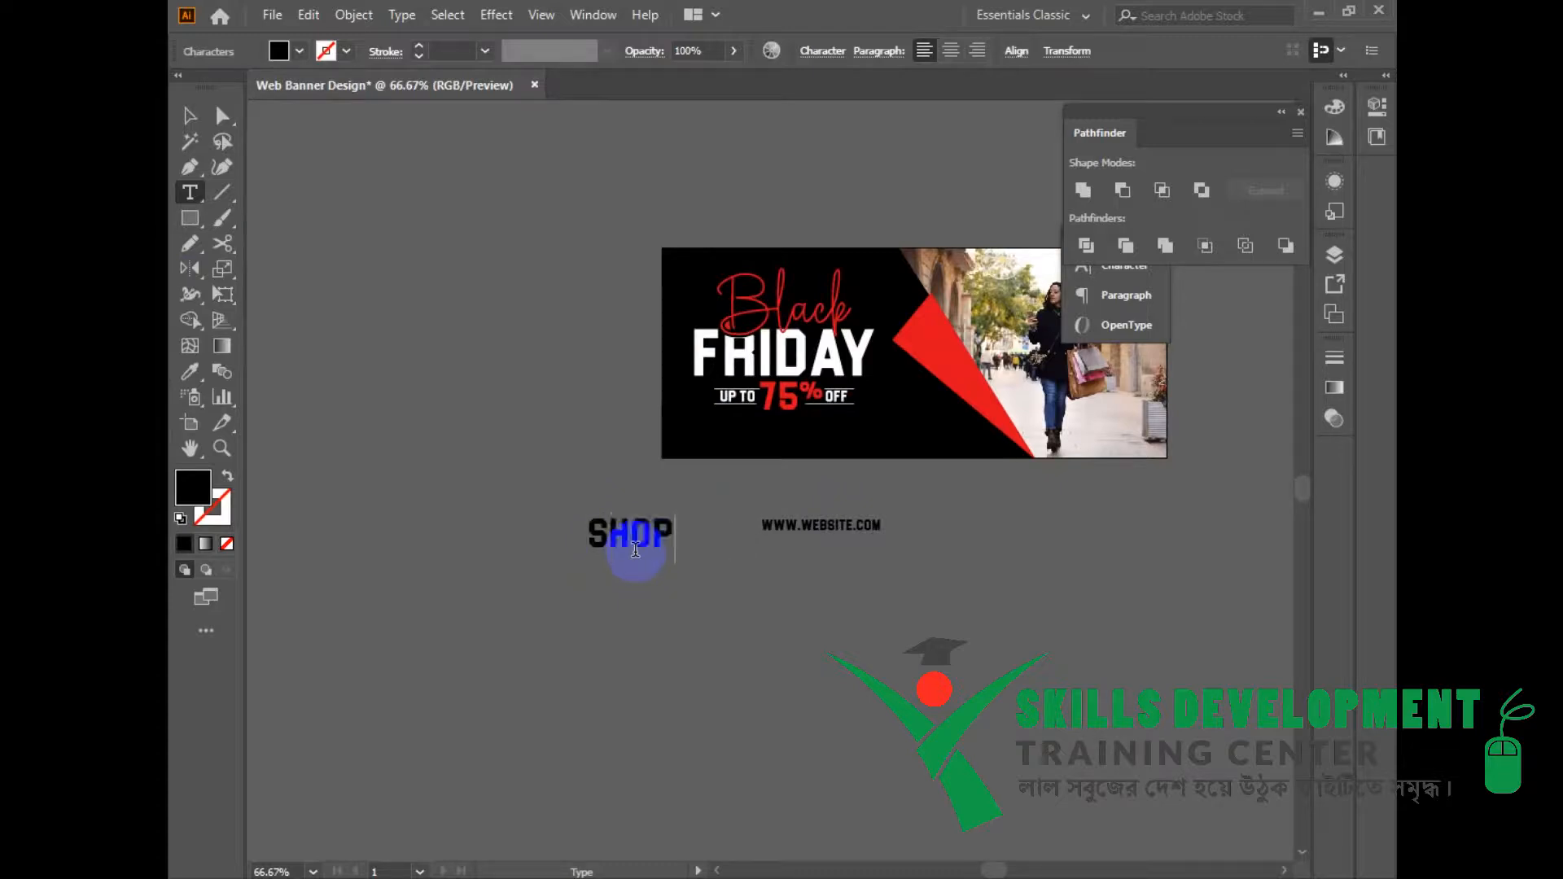
type("HOP NOW")
key("Escape")
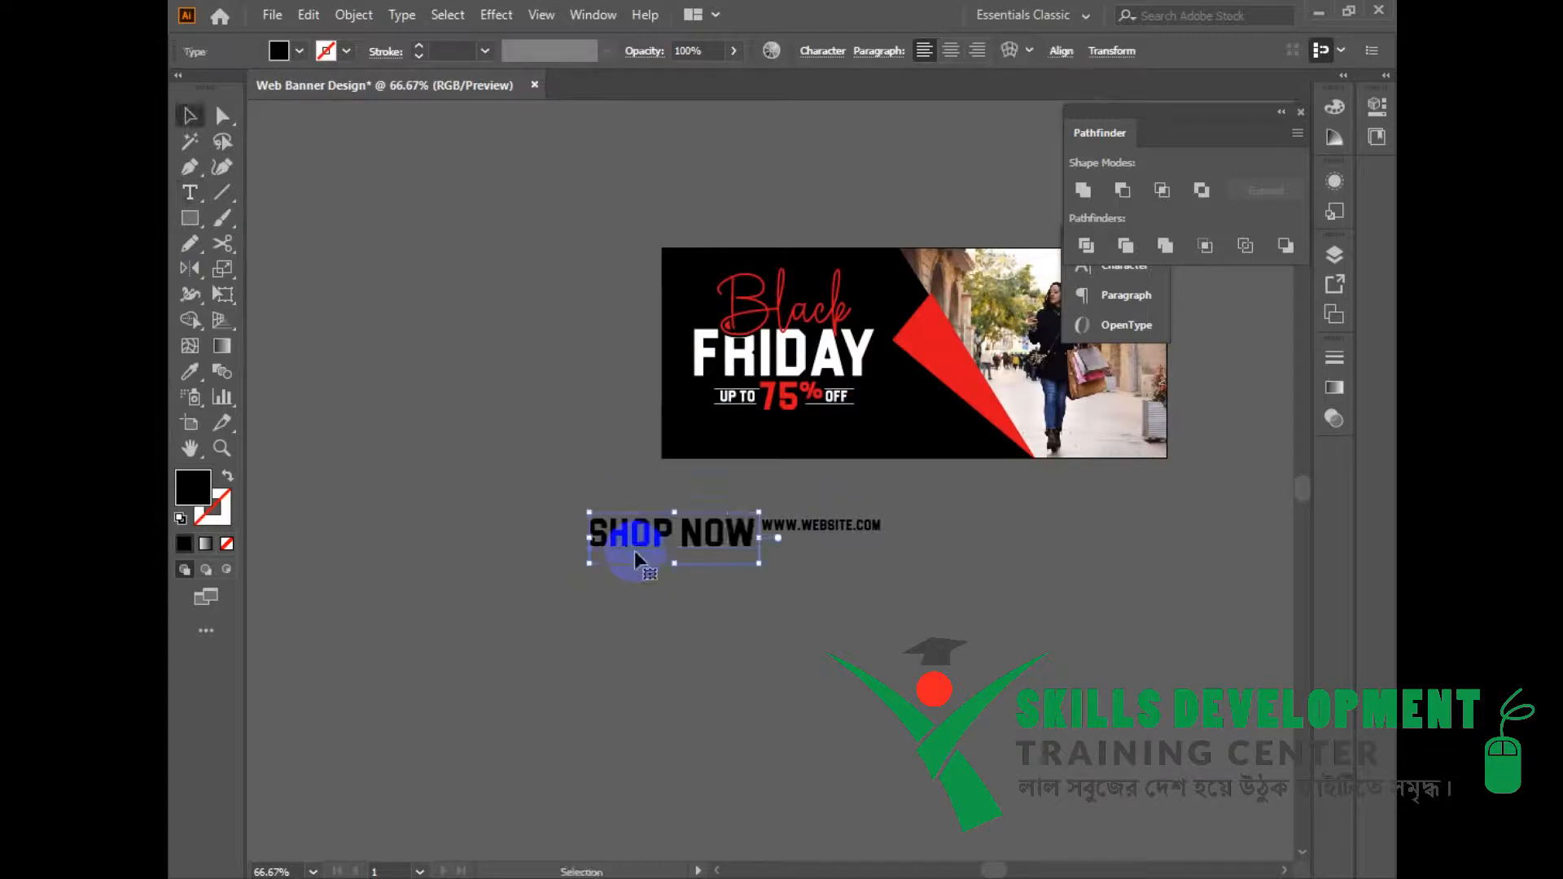
key("i")
left_click(829, 525)
left_click(186, 124)
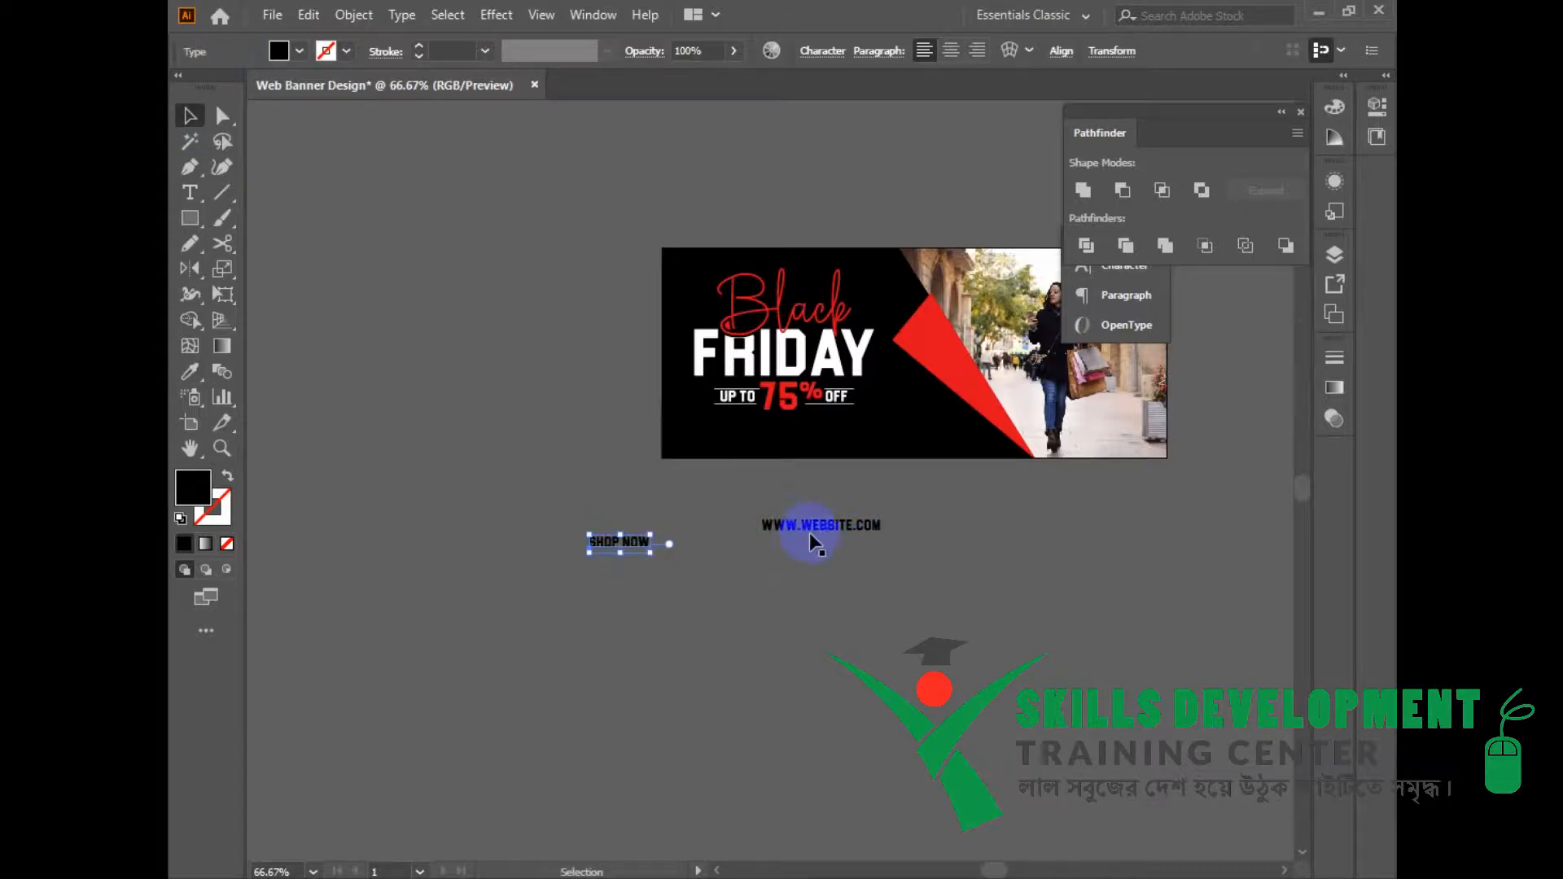
Step: Place "SHOP NOW" just before the website address and align the two texts by their vertical centres
scroll(839, 593, "up", 1)
left_click_drag(492, 529, 658, 512)
left_click(782, 486, "shift")
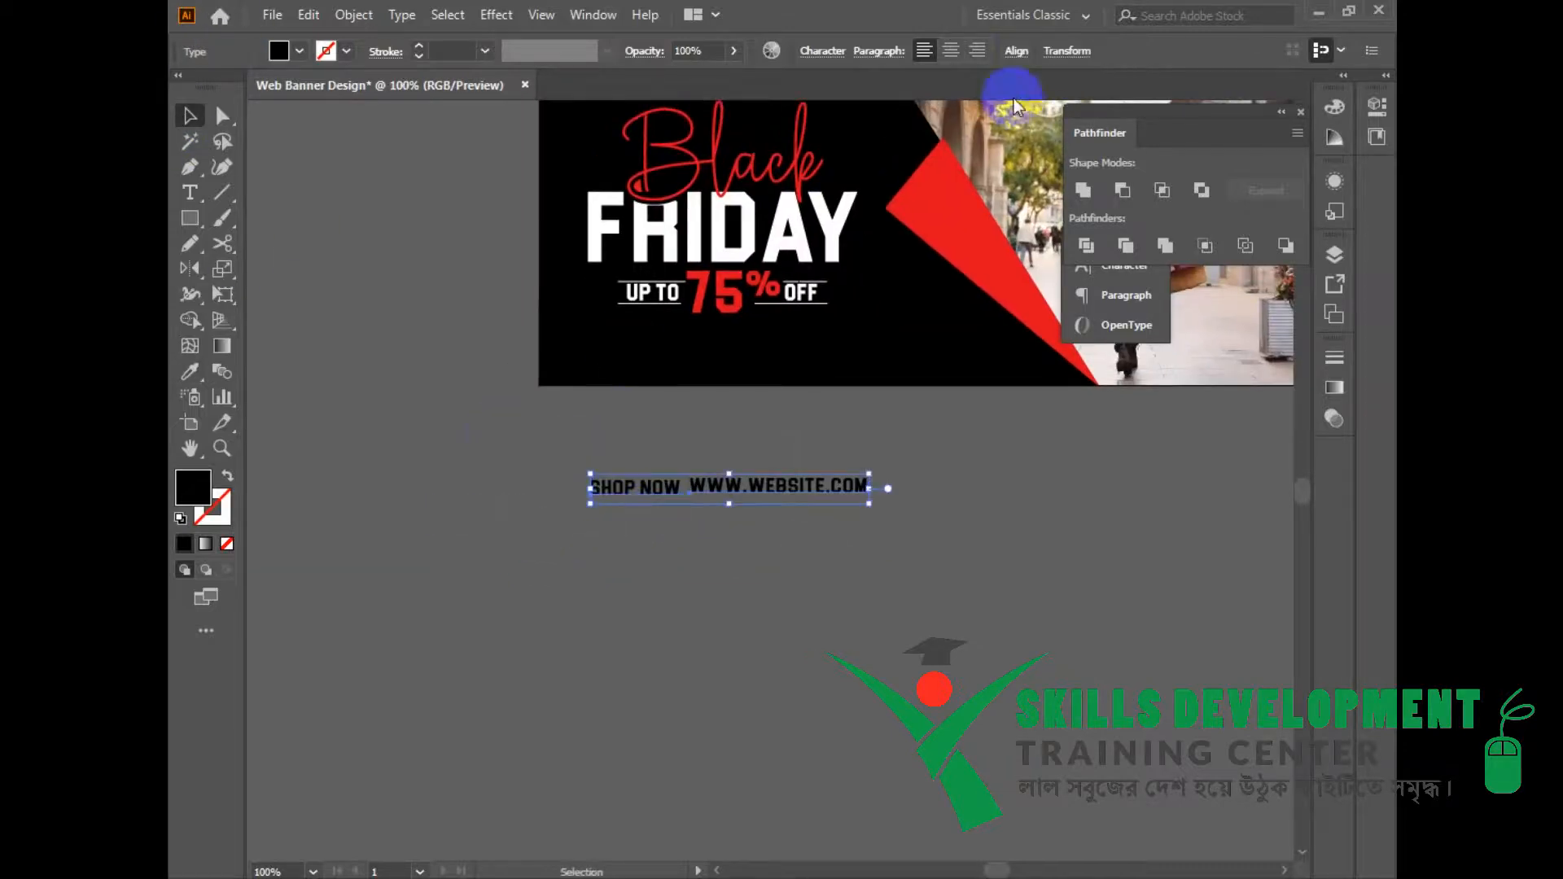
left_click(1016, 51)
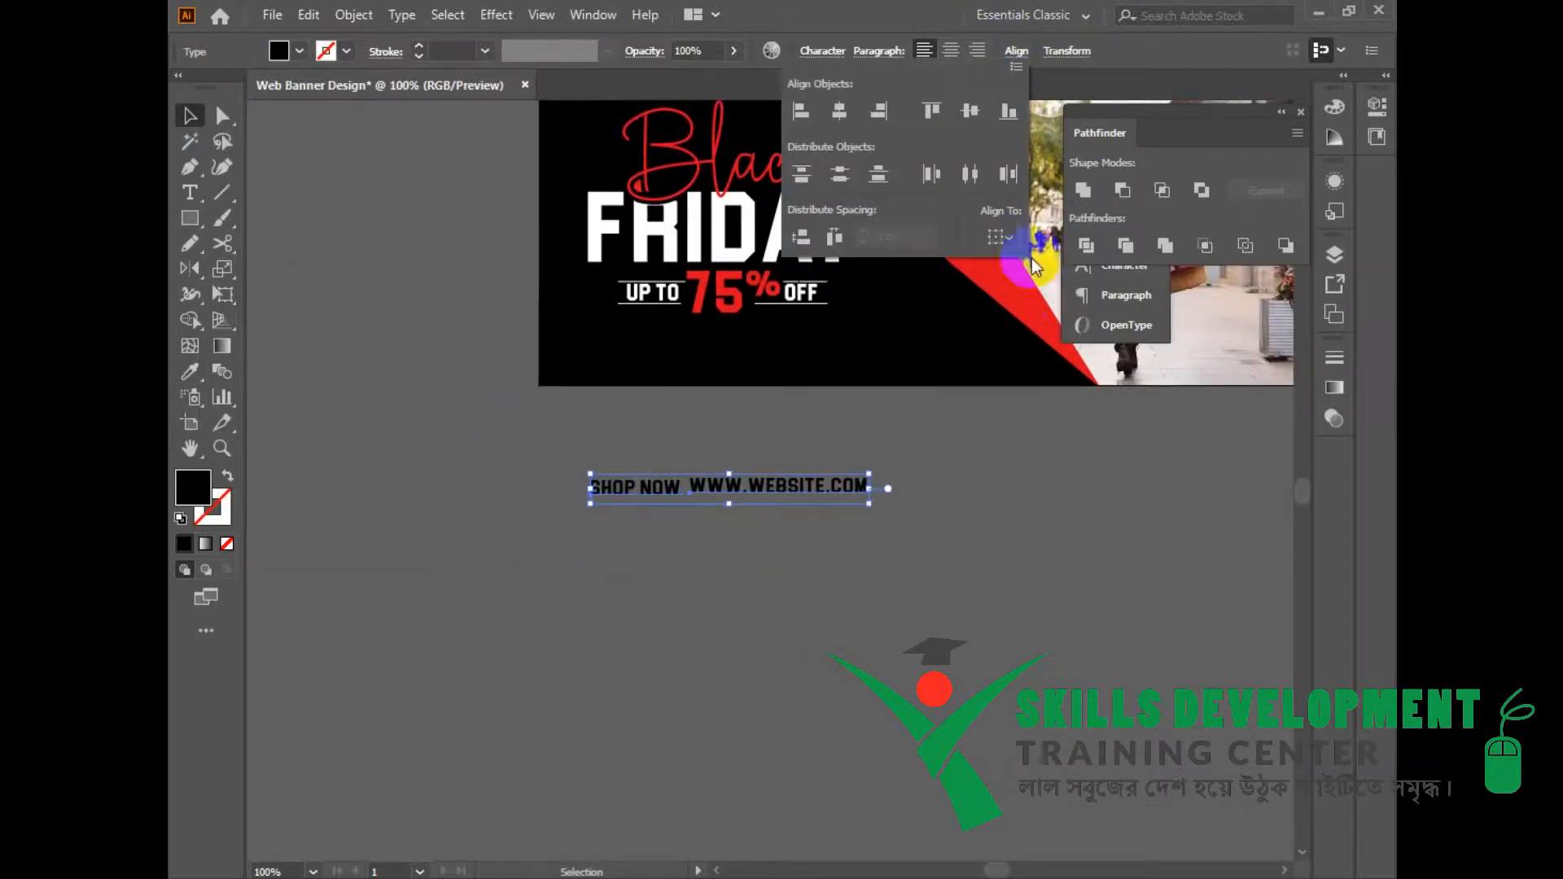
left_click(970, 110)
left_click(995, 502)
Step: Fill "SHOP NOW" and the website address with white and place them on the banner beneath the offer line
key("ctrl+equal")
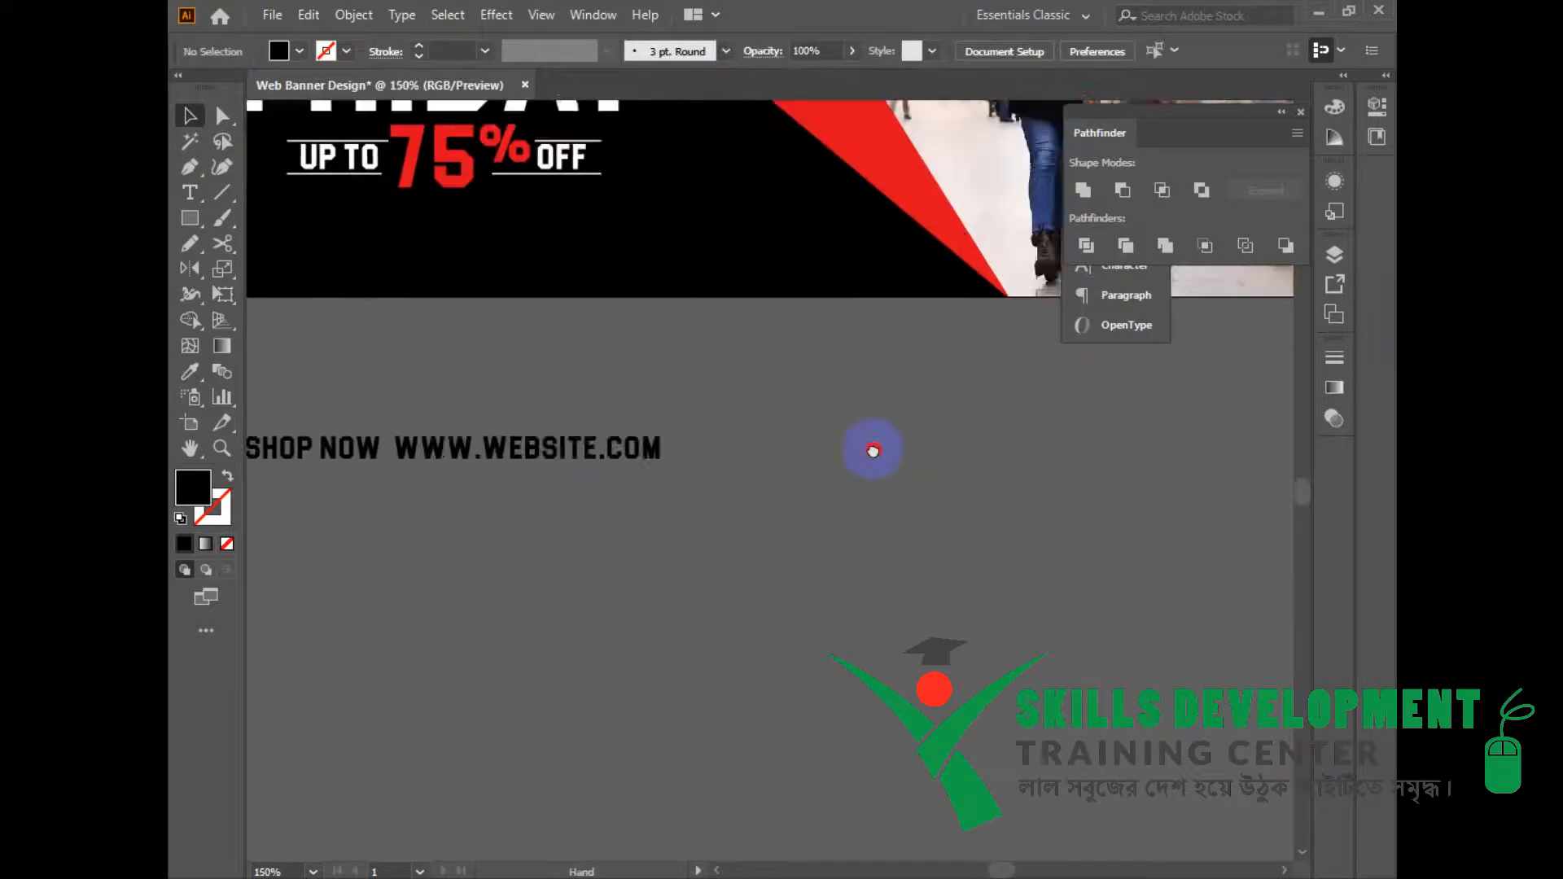
left_click_drag(446, 371, 1048, 524)
left_click_drag(887, 430, 891, 325)
double_click(202, 499)
left_click(453, 546)
left_click(956, 550)
left_click(847, 611)
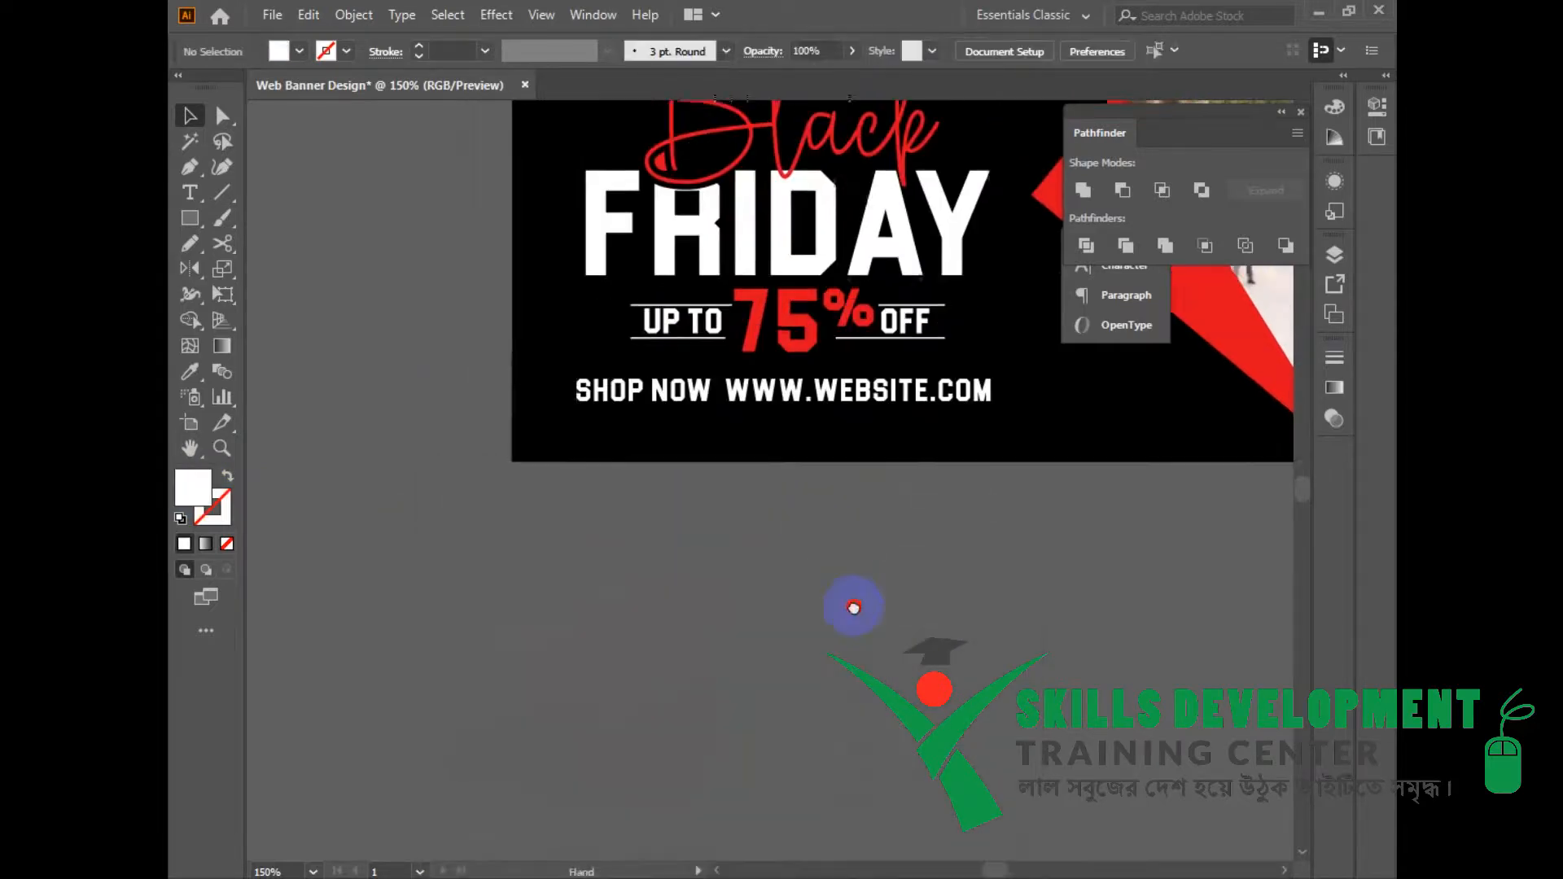
Step: Draw a rectangle slightly larger than the "SHOP NOW" text over it
left_click(189, 218)
left_click_drag(550, 390, 727, 421)
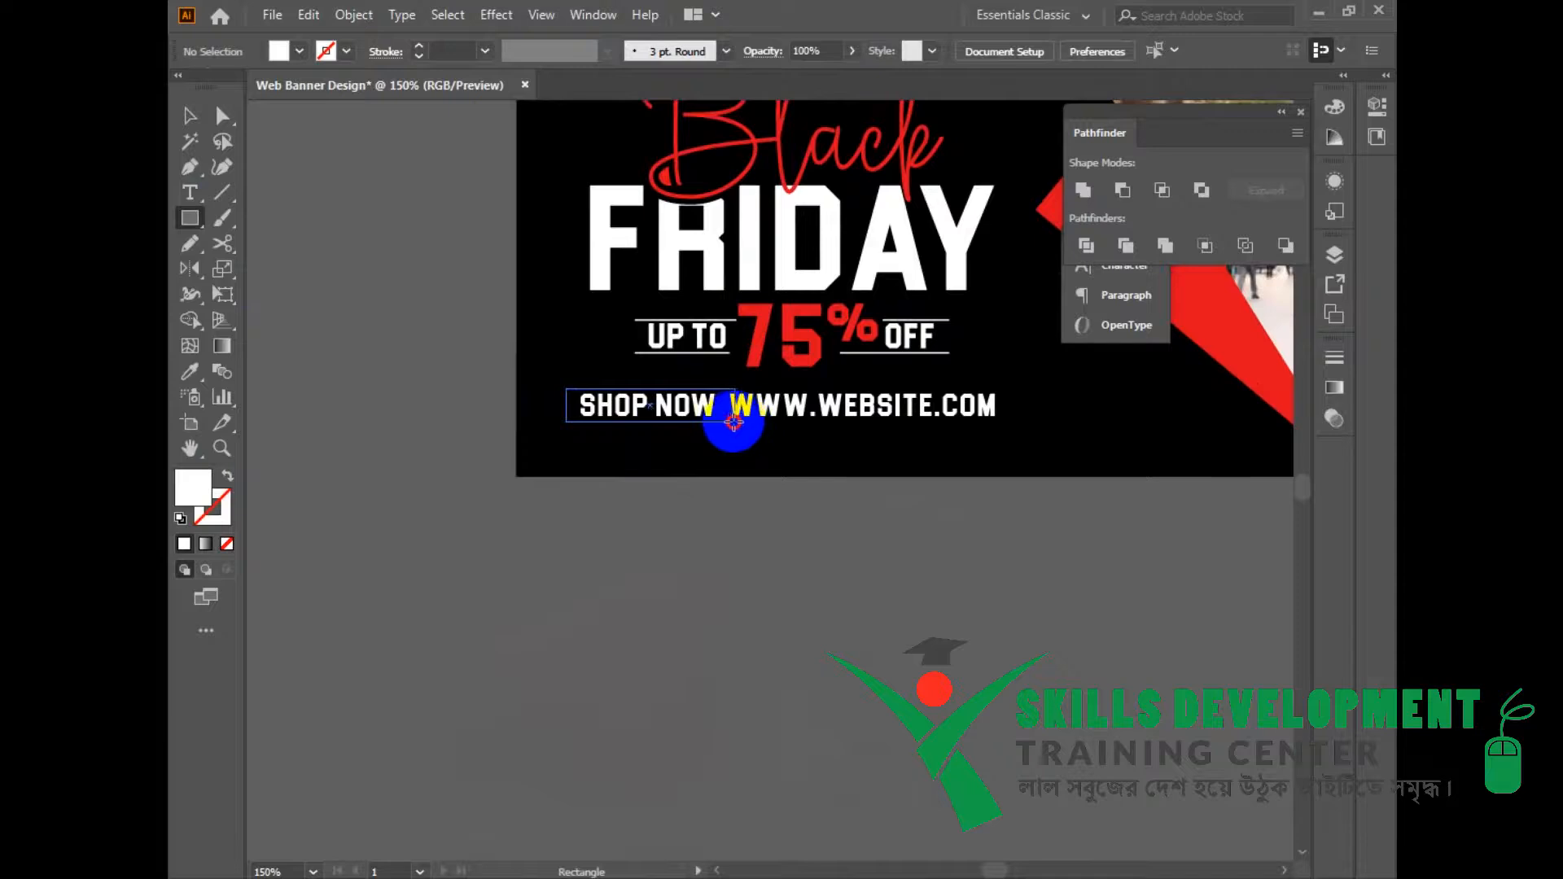
left_click_drag(724, 422, 726, 422)
left_click(189, 115)
Step: Fill the rectangle with the red of the slanted shape and move it behind the "SHOP NOW" text
left_click(190, 372)
left_click(1026, 372)
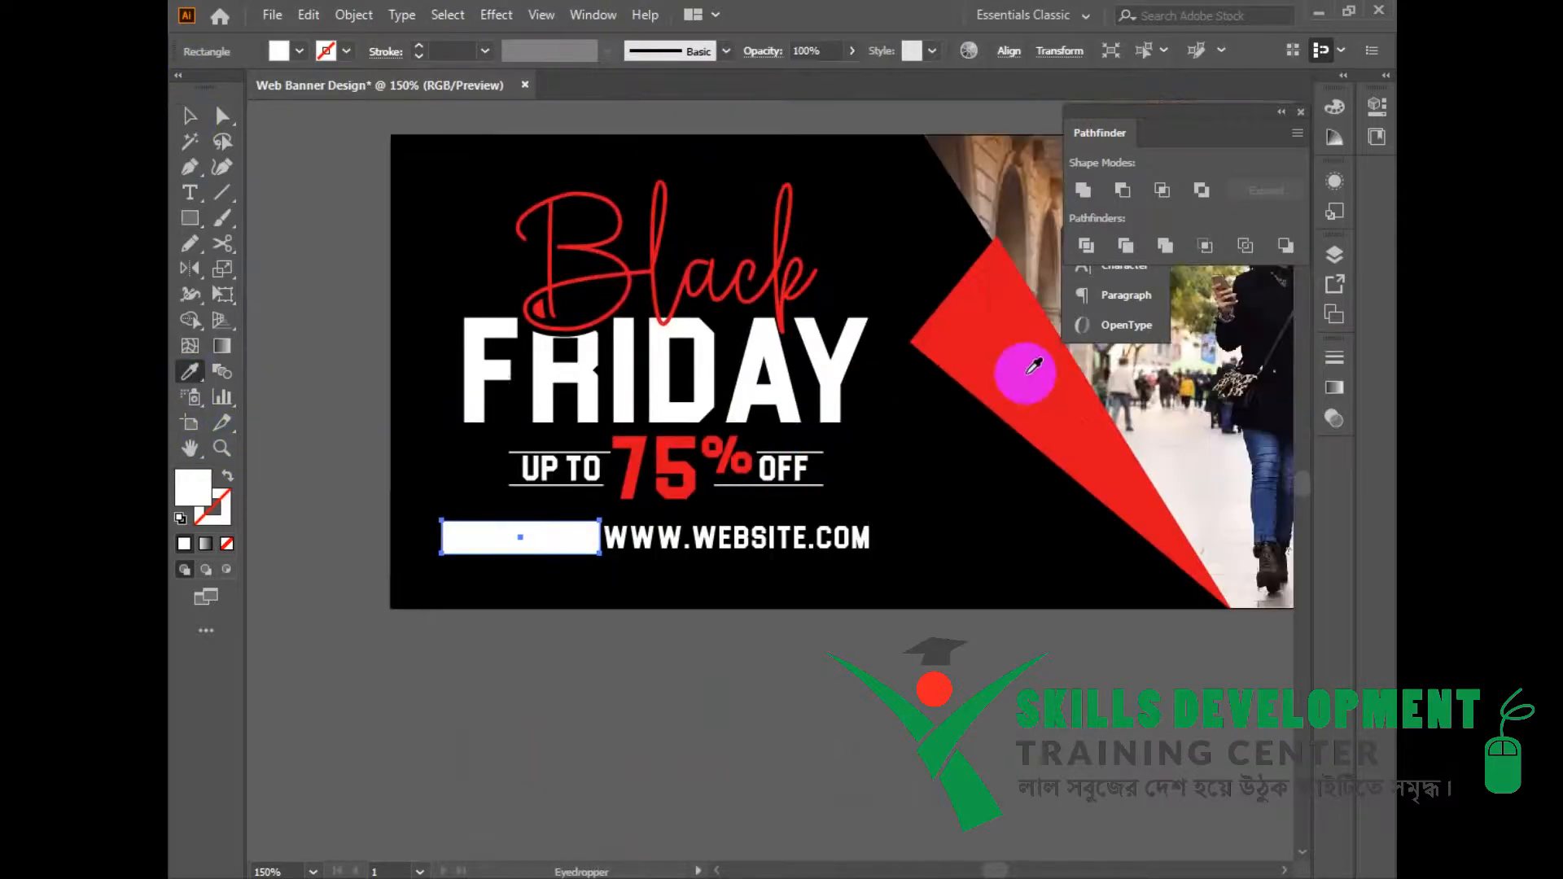
left_click(190, 115)
key("ctrl+[")
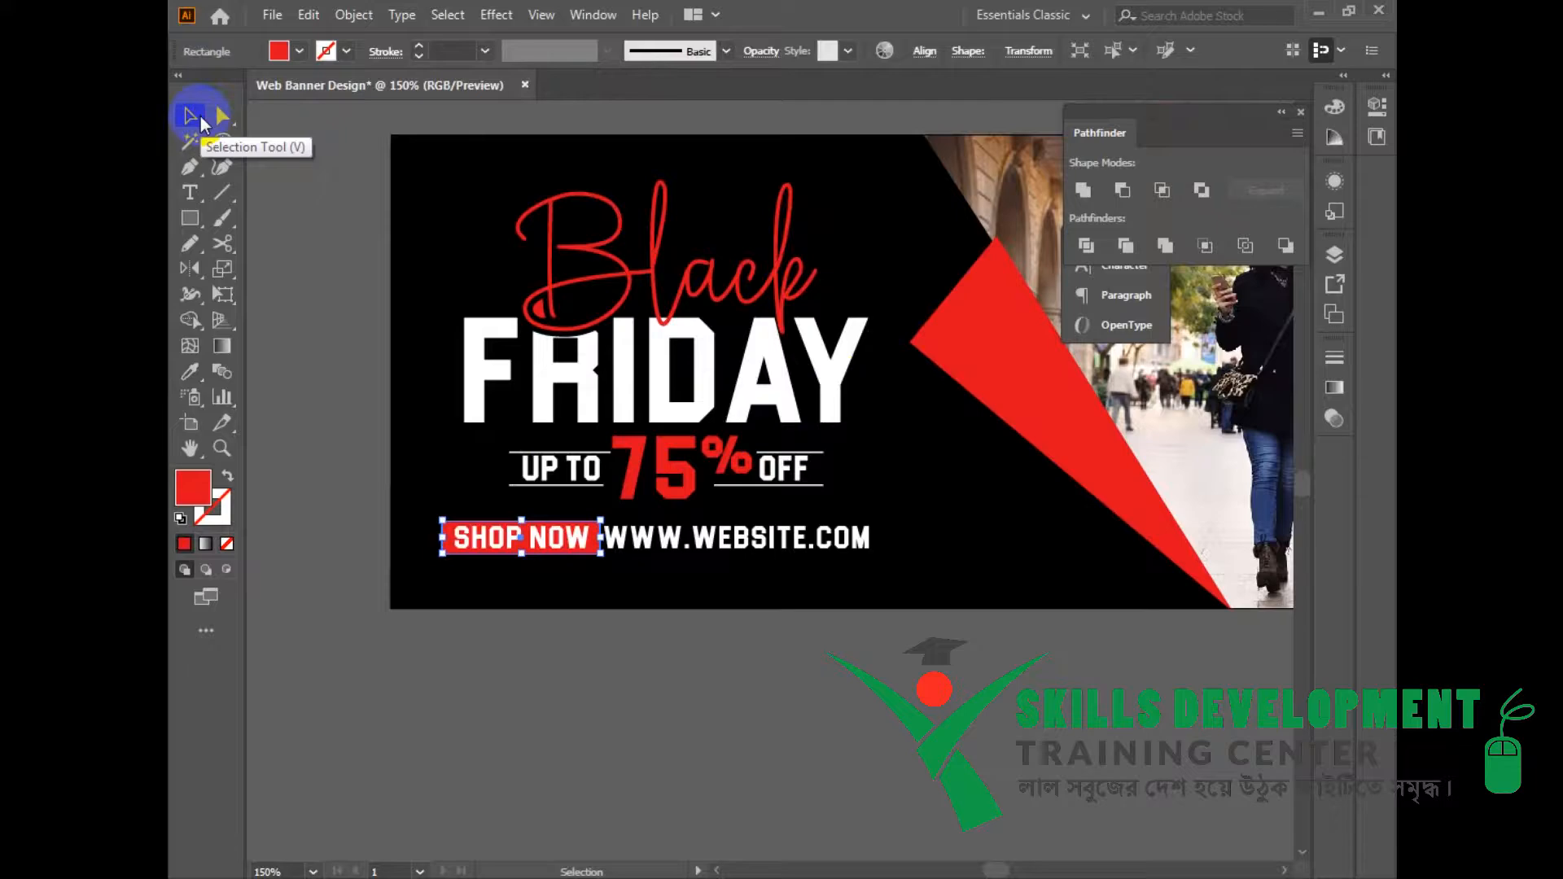
scroll(780, 679, "down", 1)
left_click(781, 679)
Step: Select the banner-sized clip group behind the texts and lock it
left_click(589, 523)
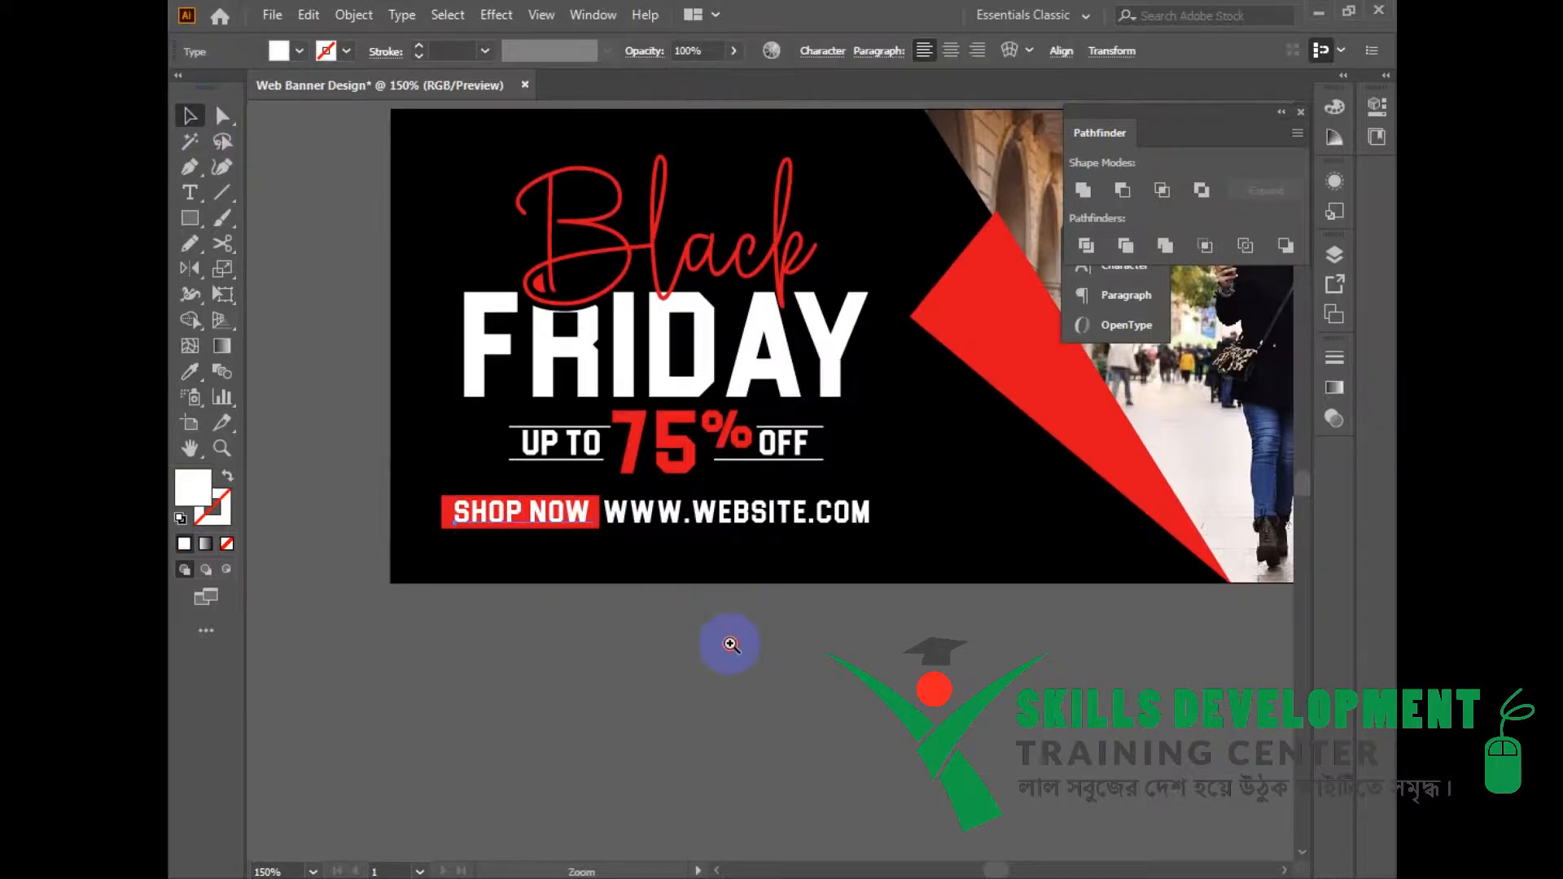
scroll(730, 642, "up", 1)
left_click(586, 465)
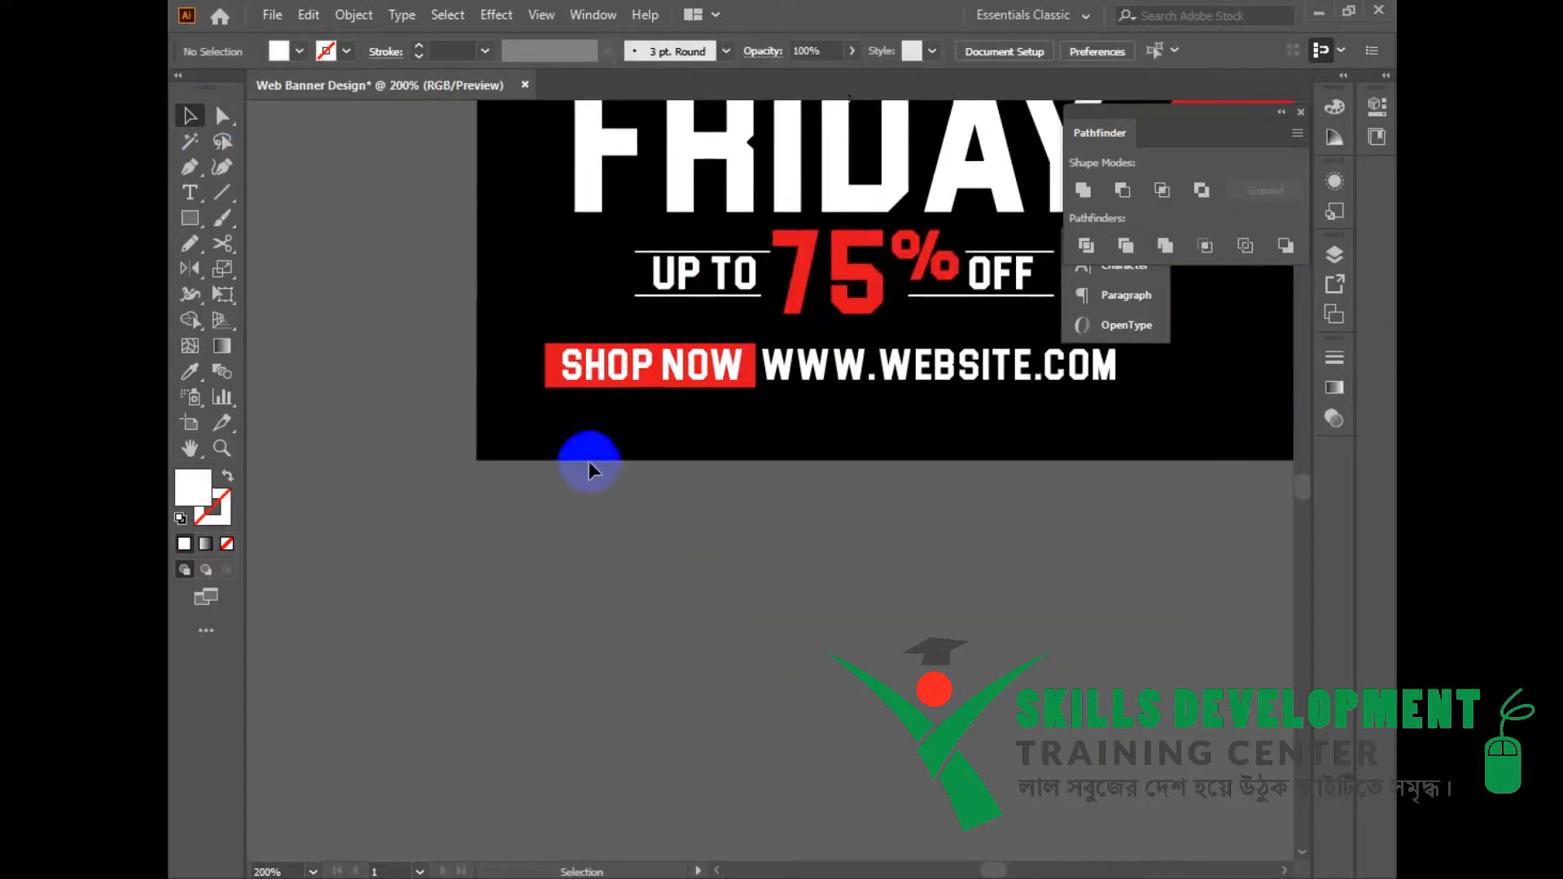
left_click(575, 402)
key("ctrl+1")
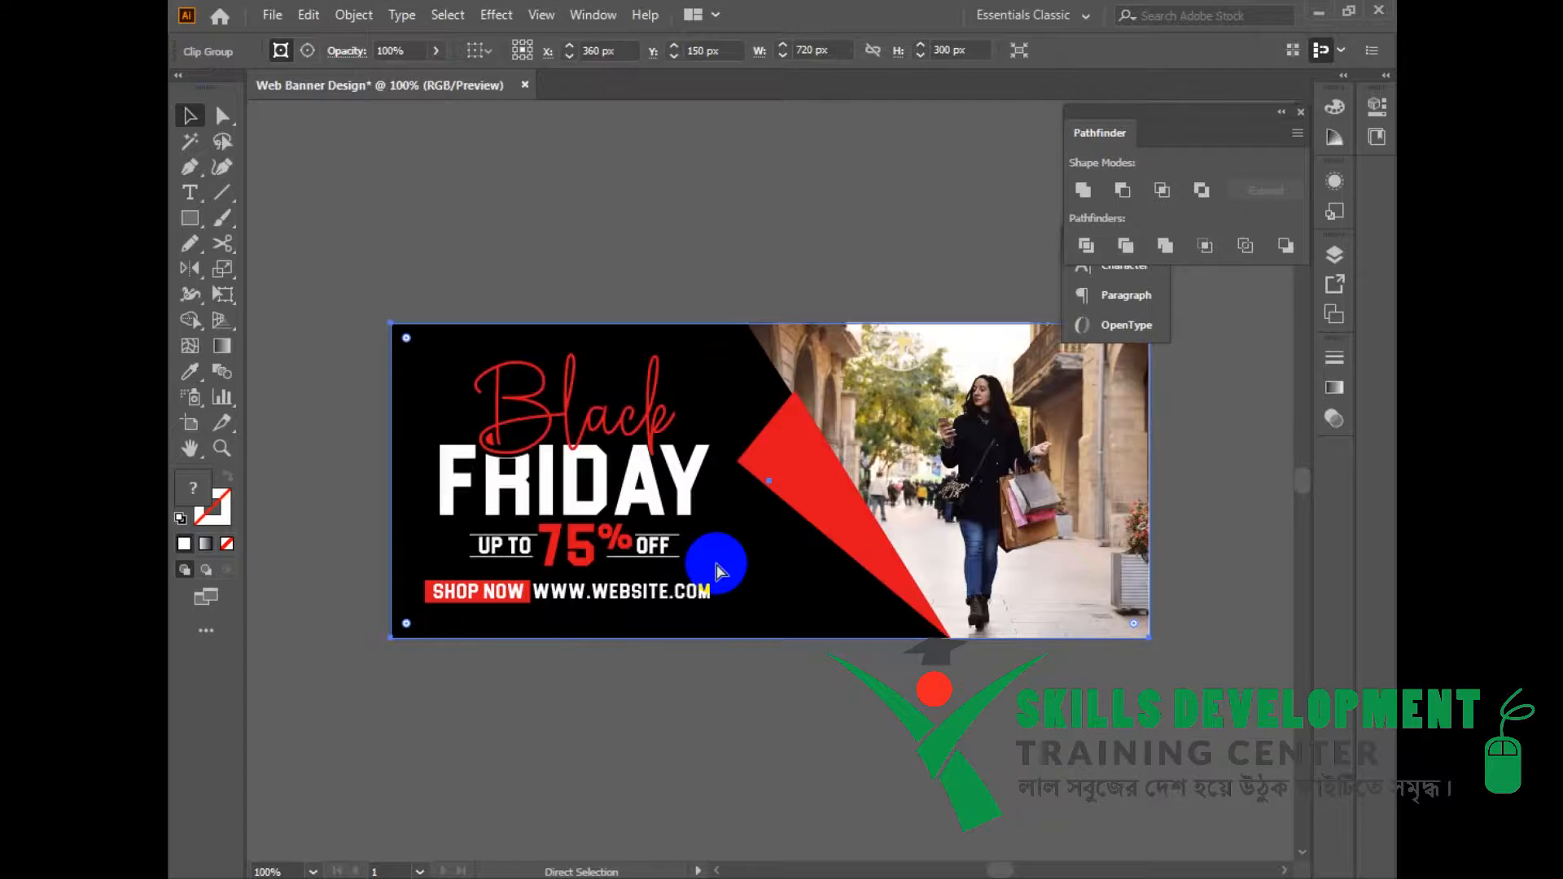
key("ctrl+2")
Step: Group the red rectangle, the "SHOP NOW" text and the website address together
scroll(618, 570, "up", 1)
left_click_drag(474, 496, 573, 568)
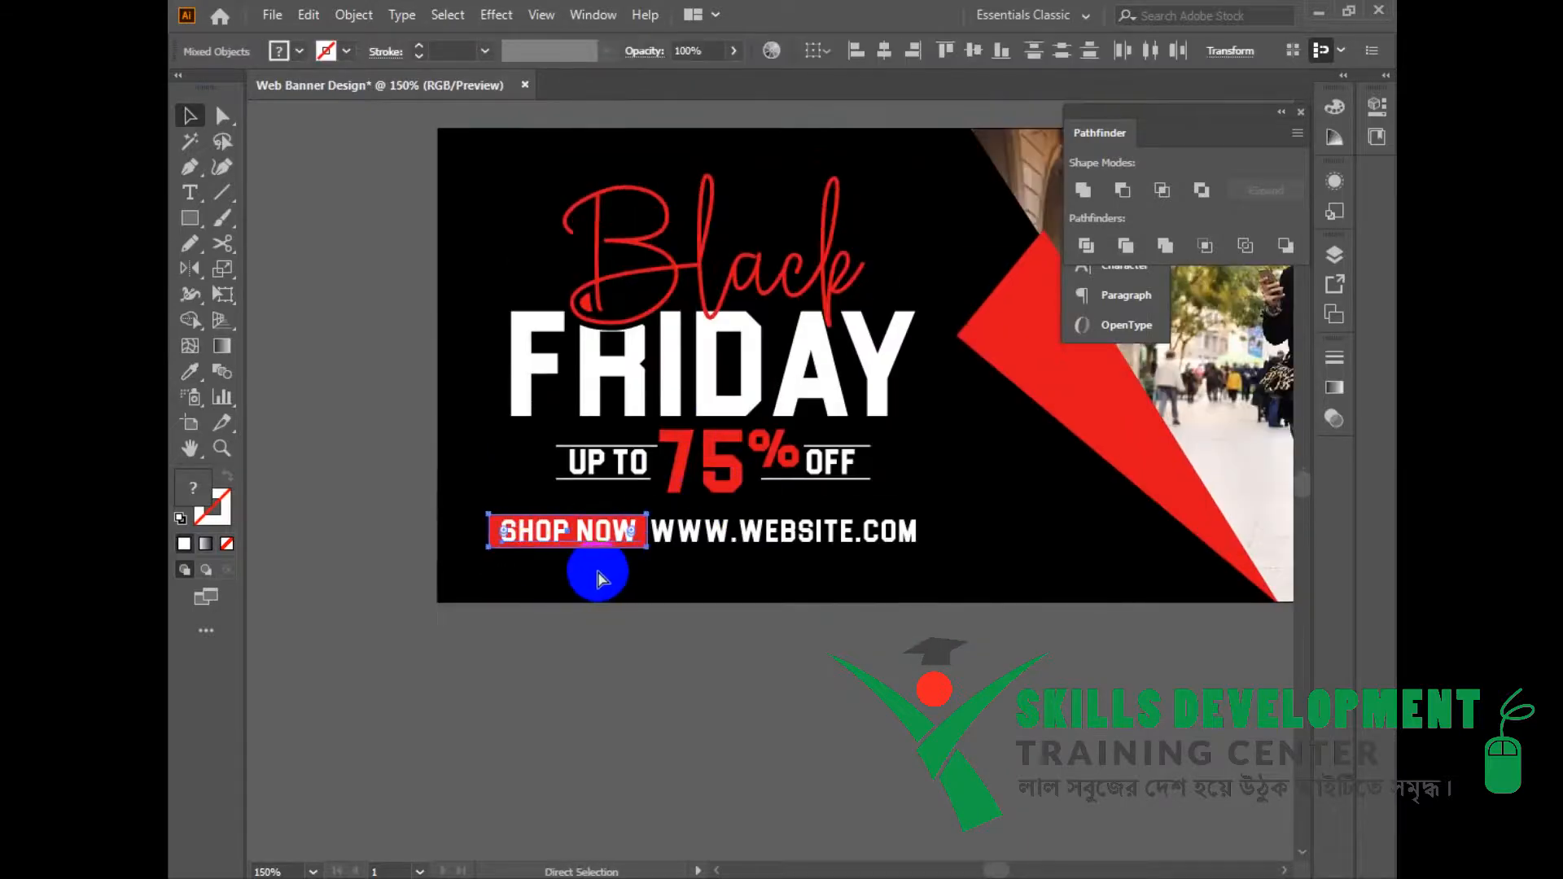
left_click_drag(937, 603, 644, 507)
key("ctrl+g")
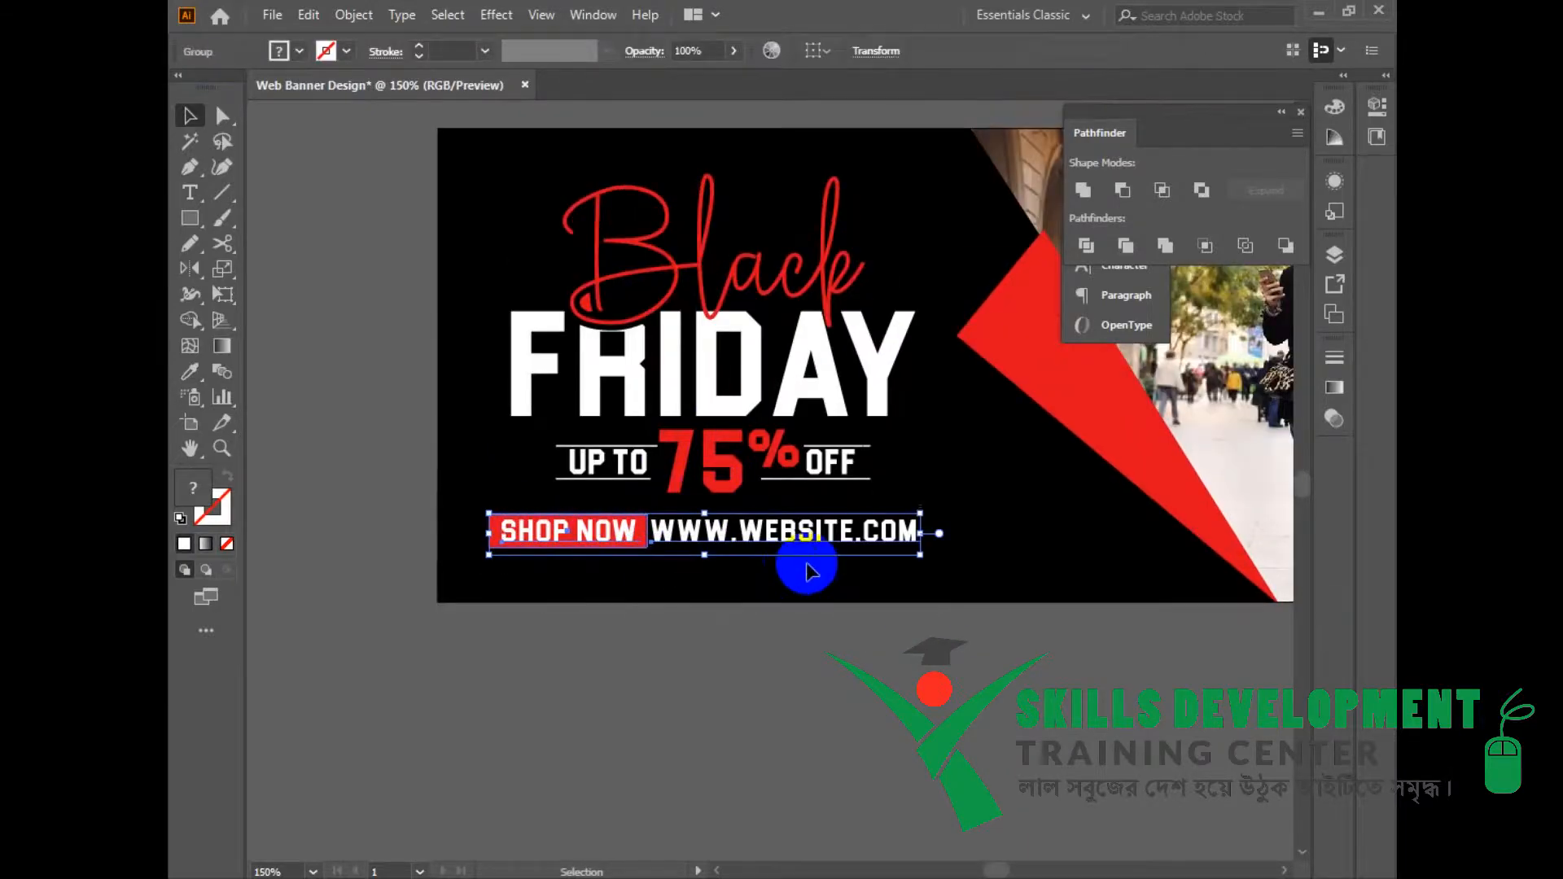
left_click(1012, 652)
key("ctrl+1")
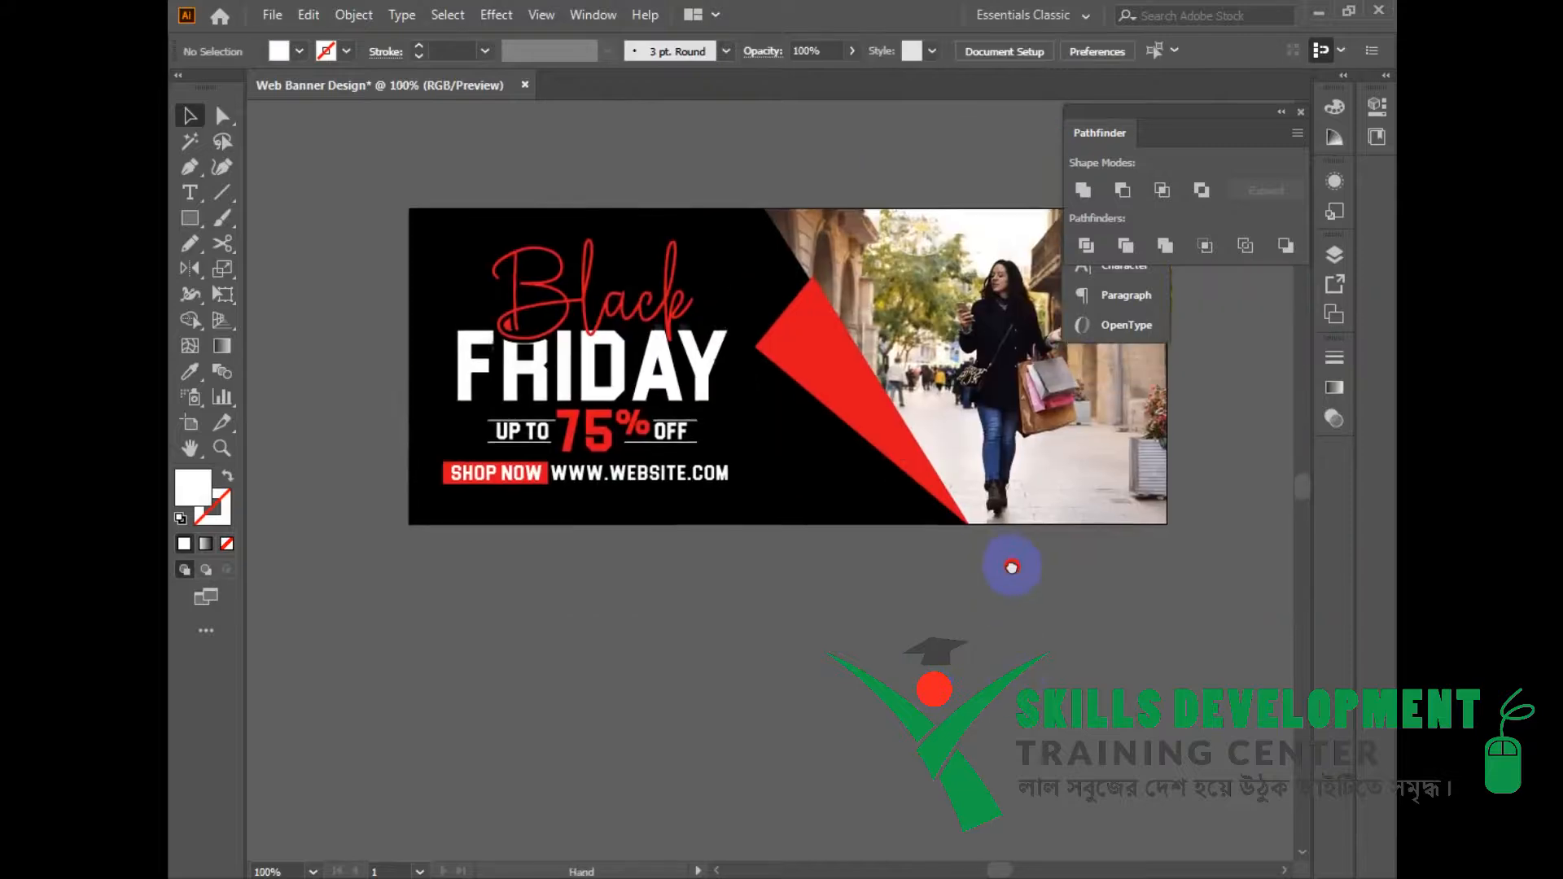
Step: Close the floating Pathfinder and Character palettes that cover the banner
left_click_drag(1012, 567, 1006, 586)
left_click(1301, 112)
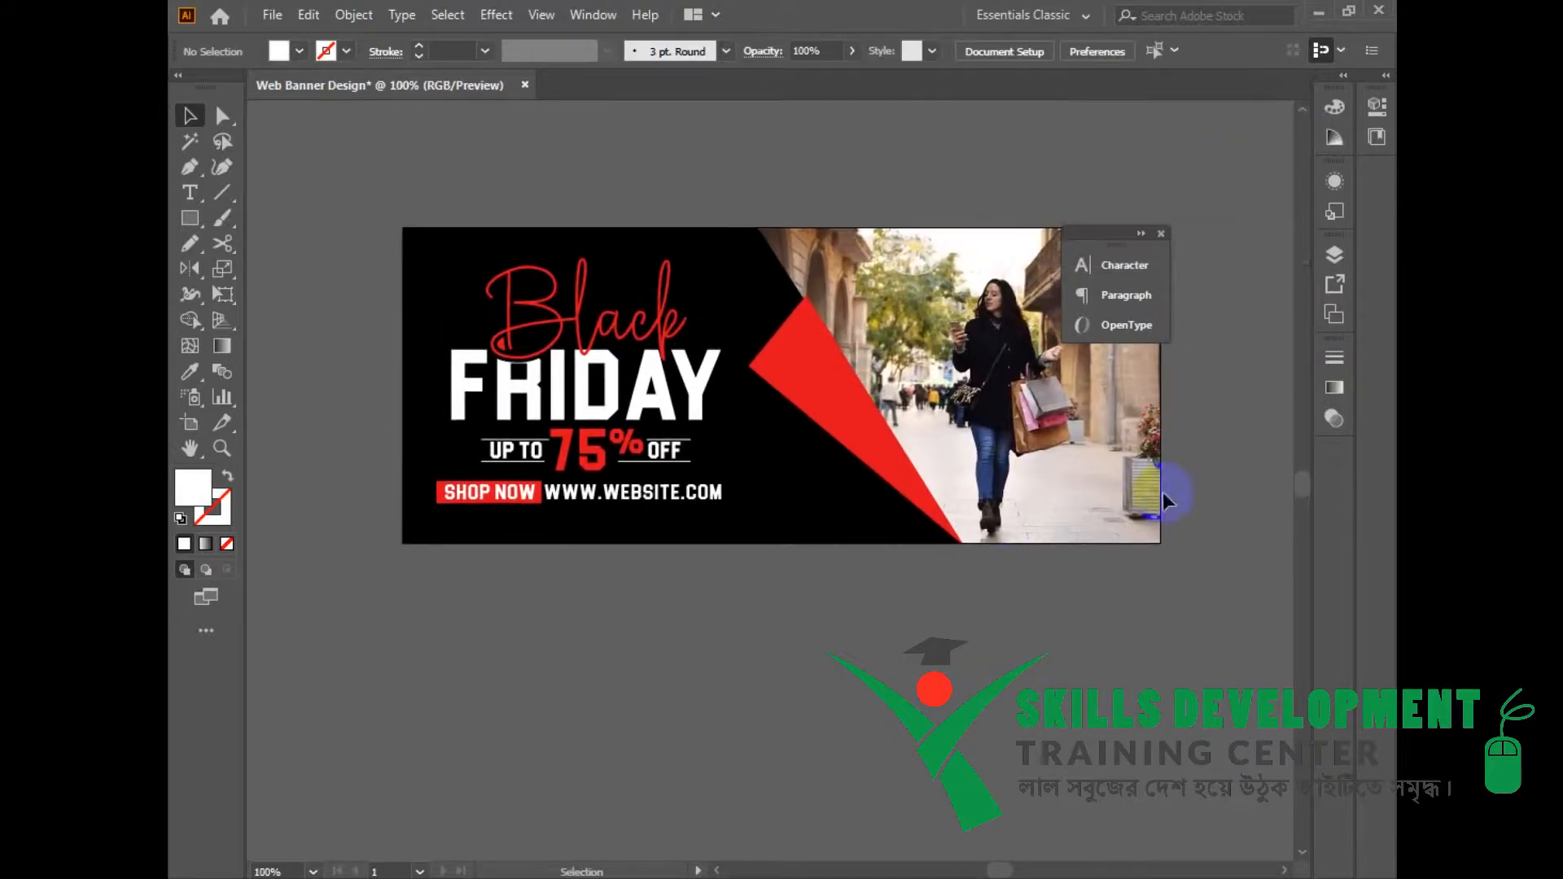
left_click(1161, 235)
left_click_drag(1247, 535, 1226, 495)
Step: Create another white rectangle 720 px wide and 300 px high
left_click(190, 218)
left_click(888, 495)
type("720")
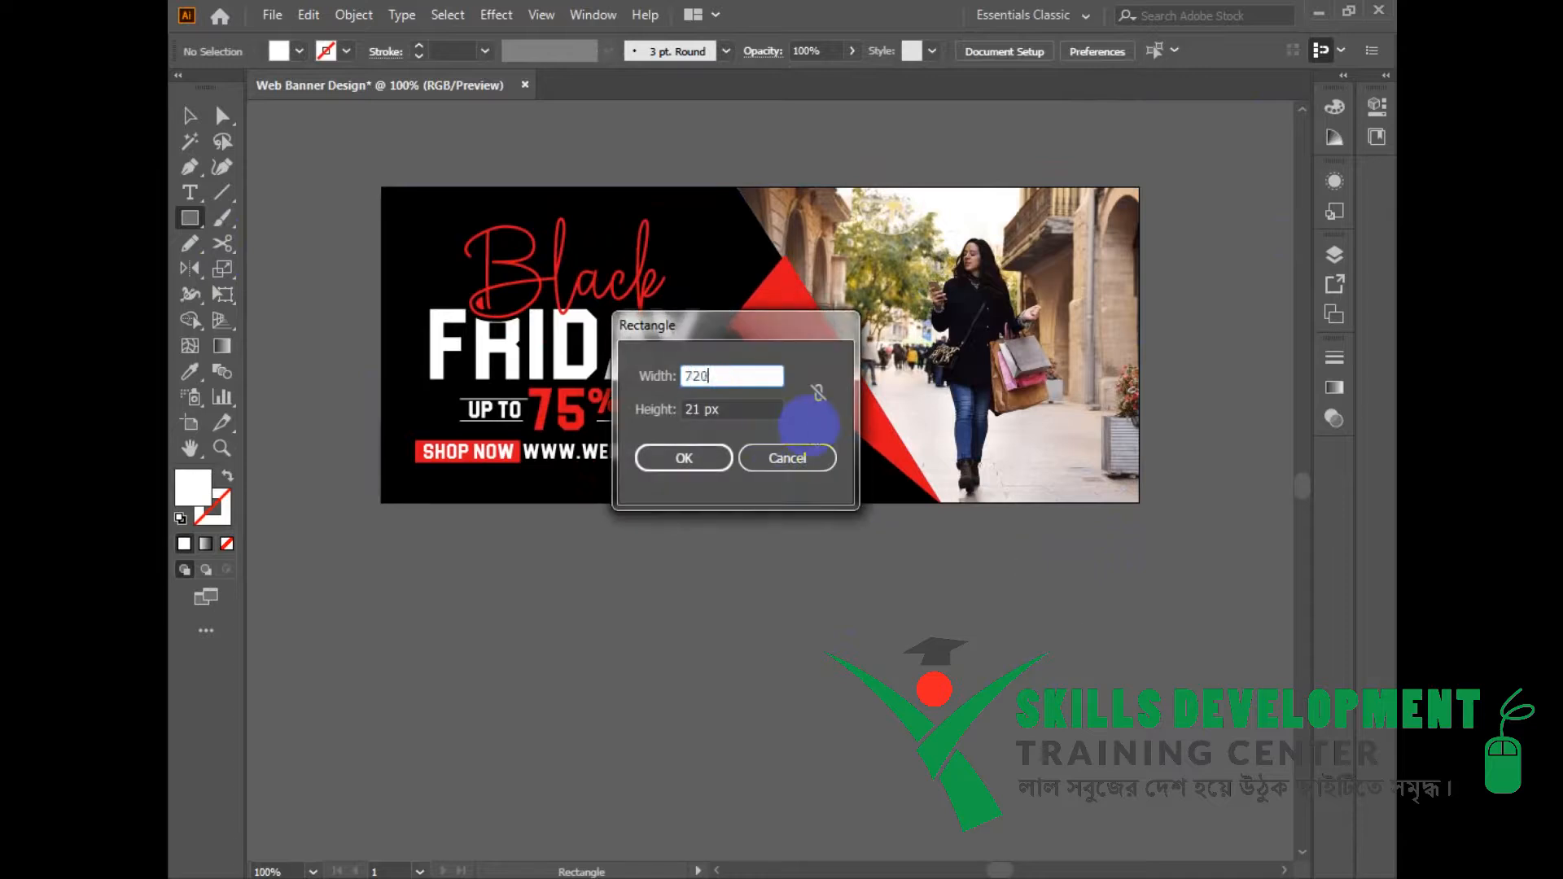
key("Tab")
type("300")
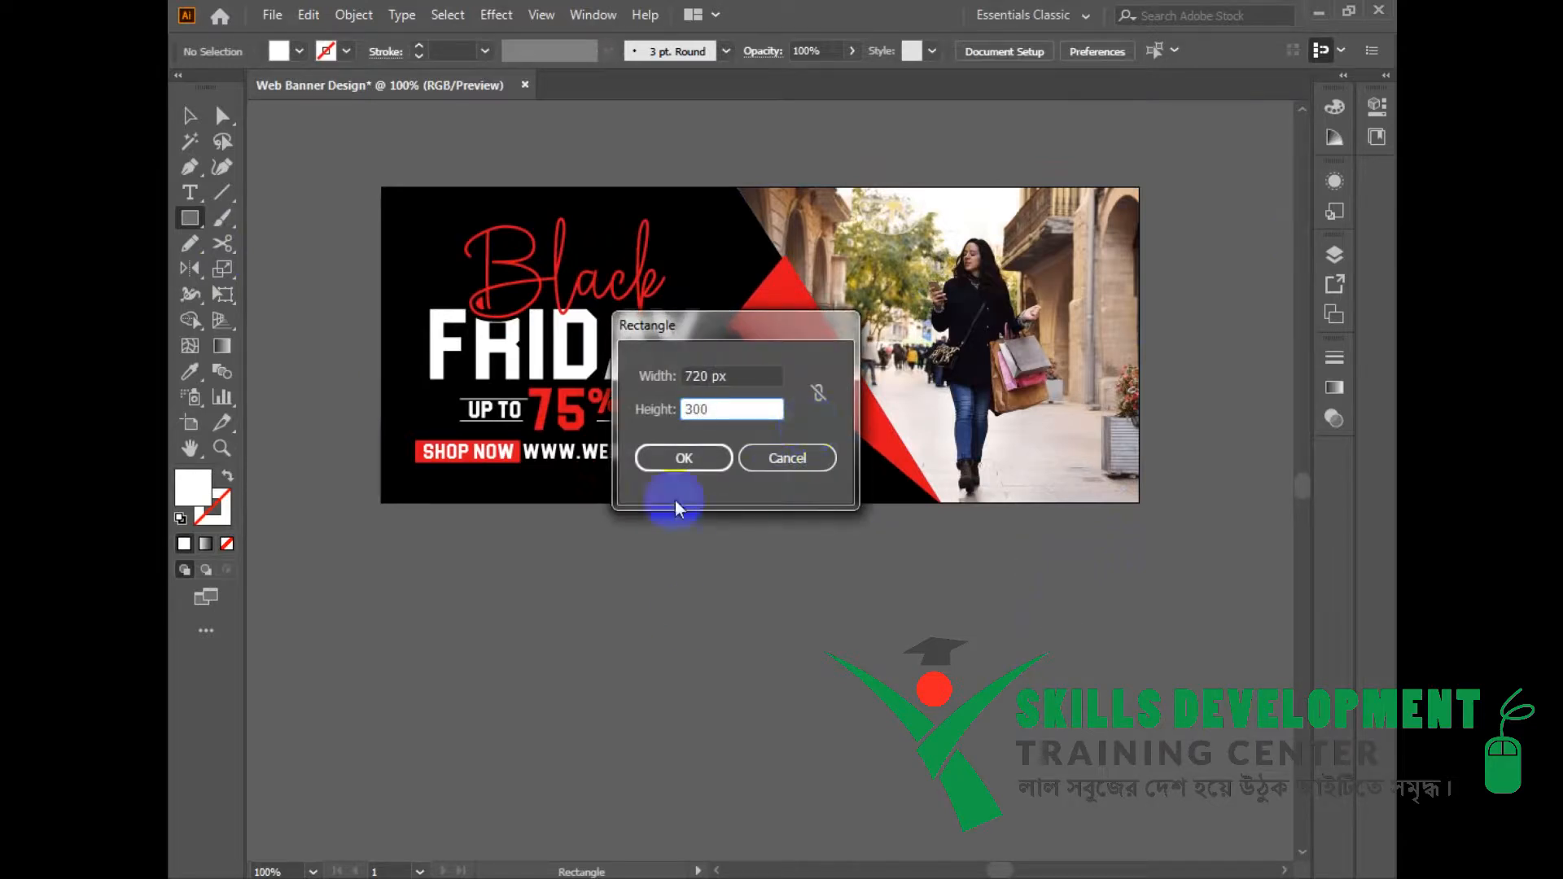
left_click(684, 458)
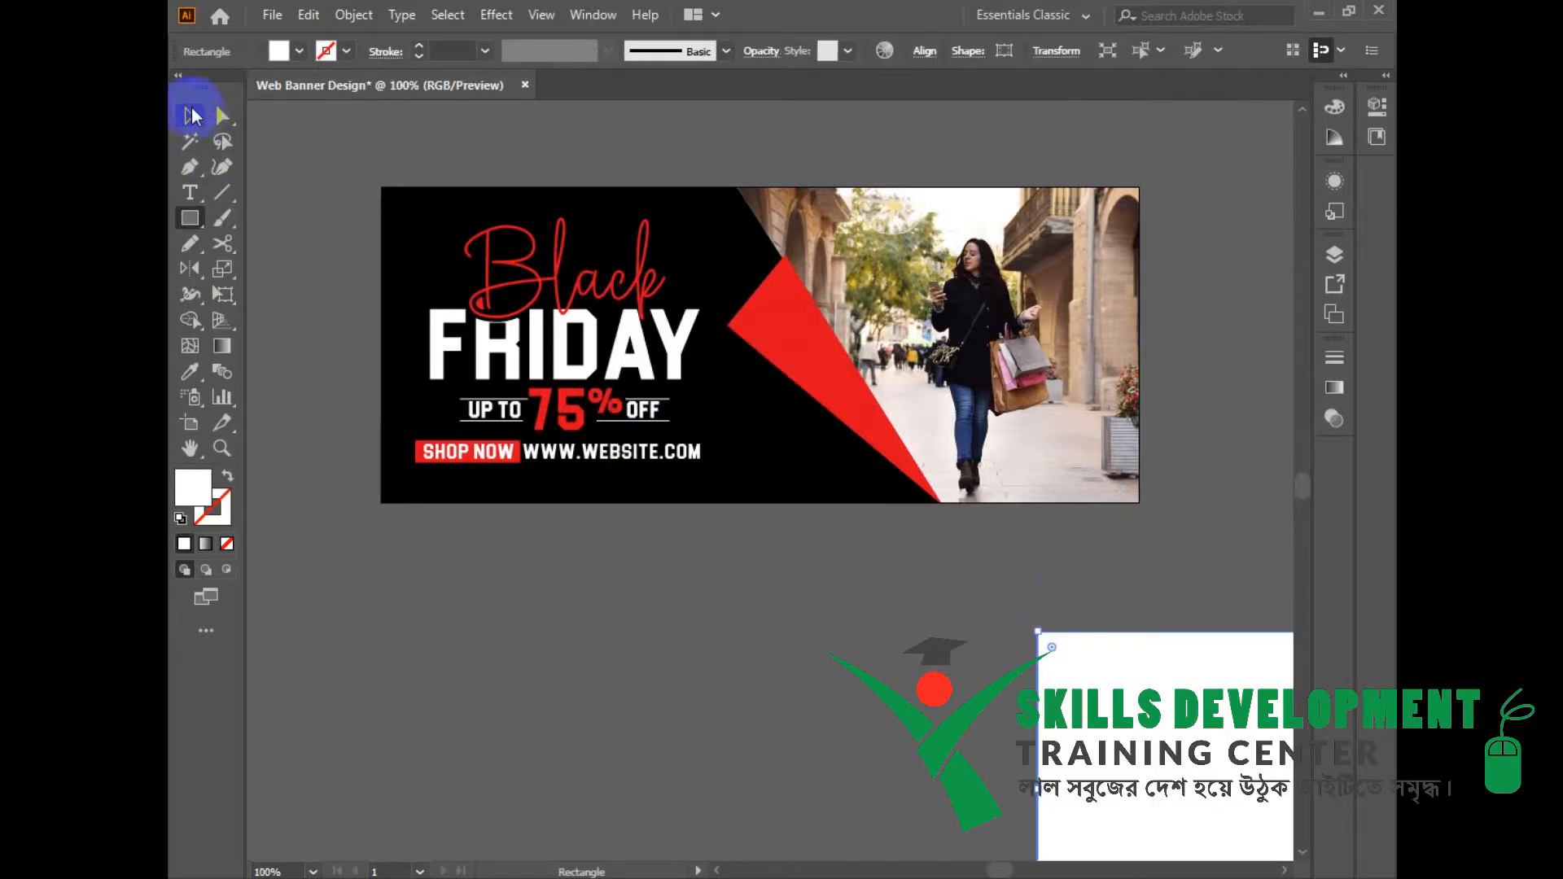
Step: Centre the new rectangle on the artboard horizontally and vertically so it covers the whole banner
left_click(191, 116)
left_click(924, 50)
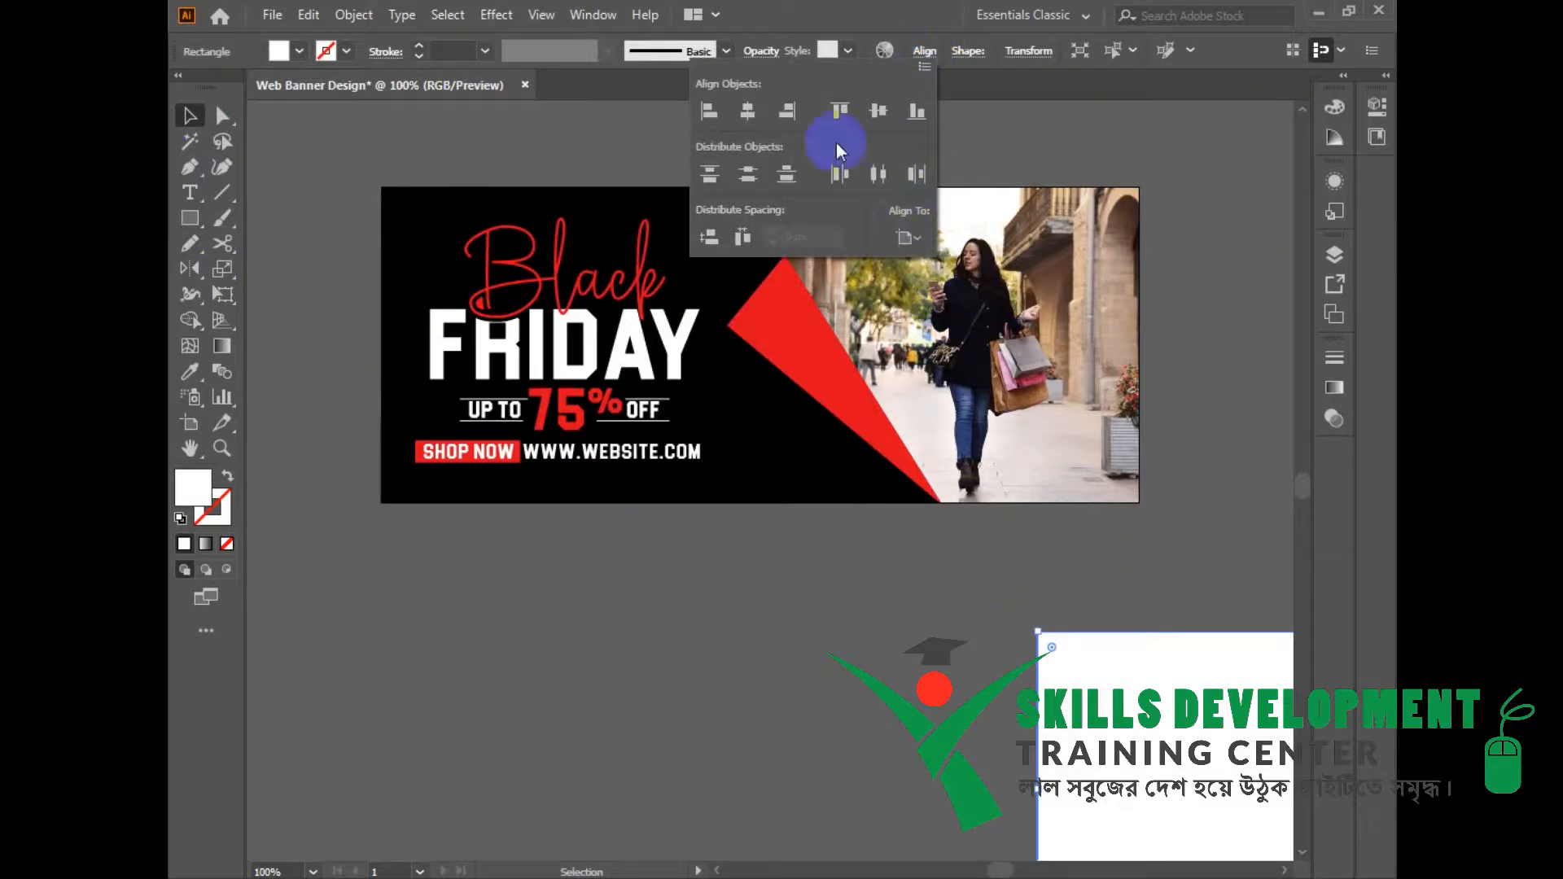
left_click(747, 111)
left_click(878, 111)
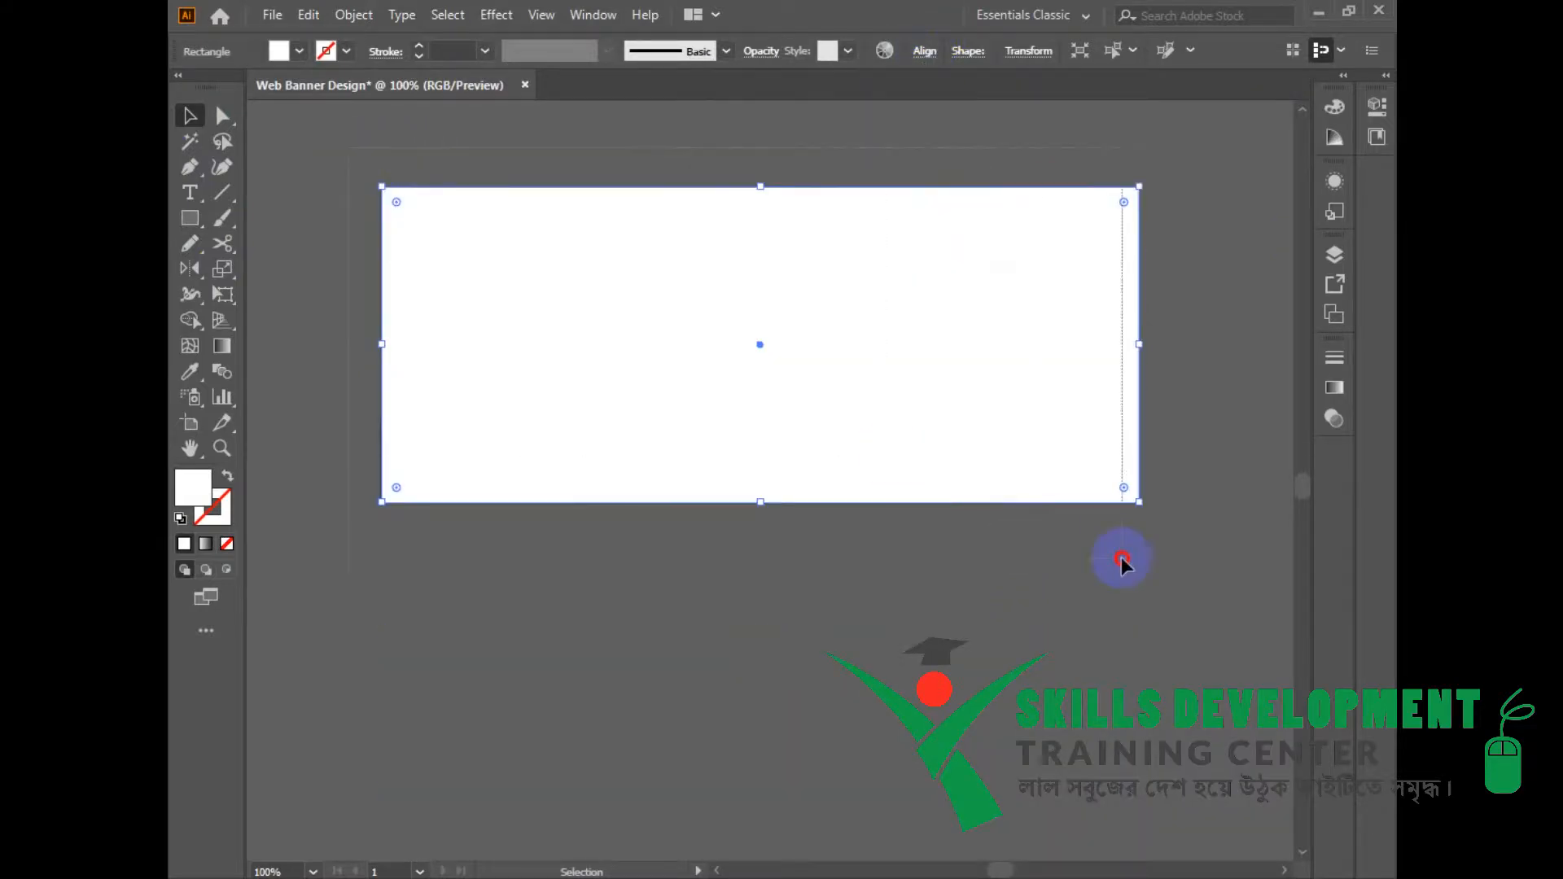
Step: Select all the artwork and make a clipping mask with the new banner-sized rectangle
key("ctrl+a")
right_click(749, 255)
left_click(862, 452)
left_click(925, 611)
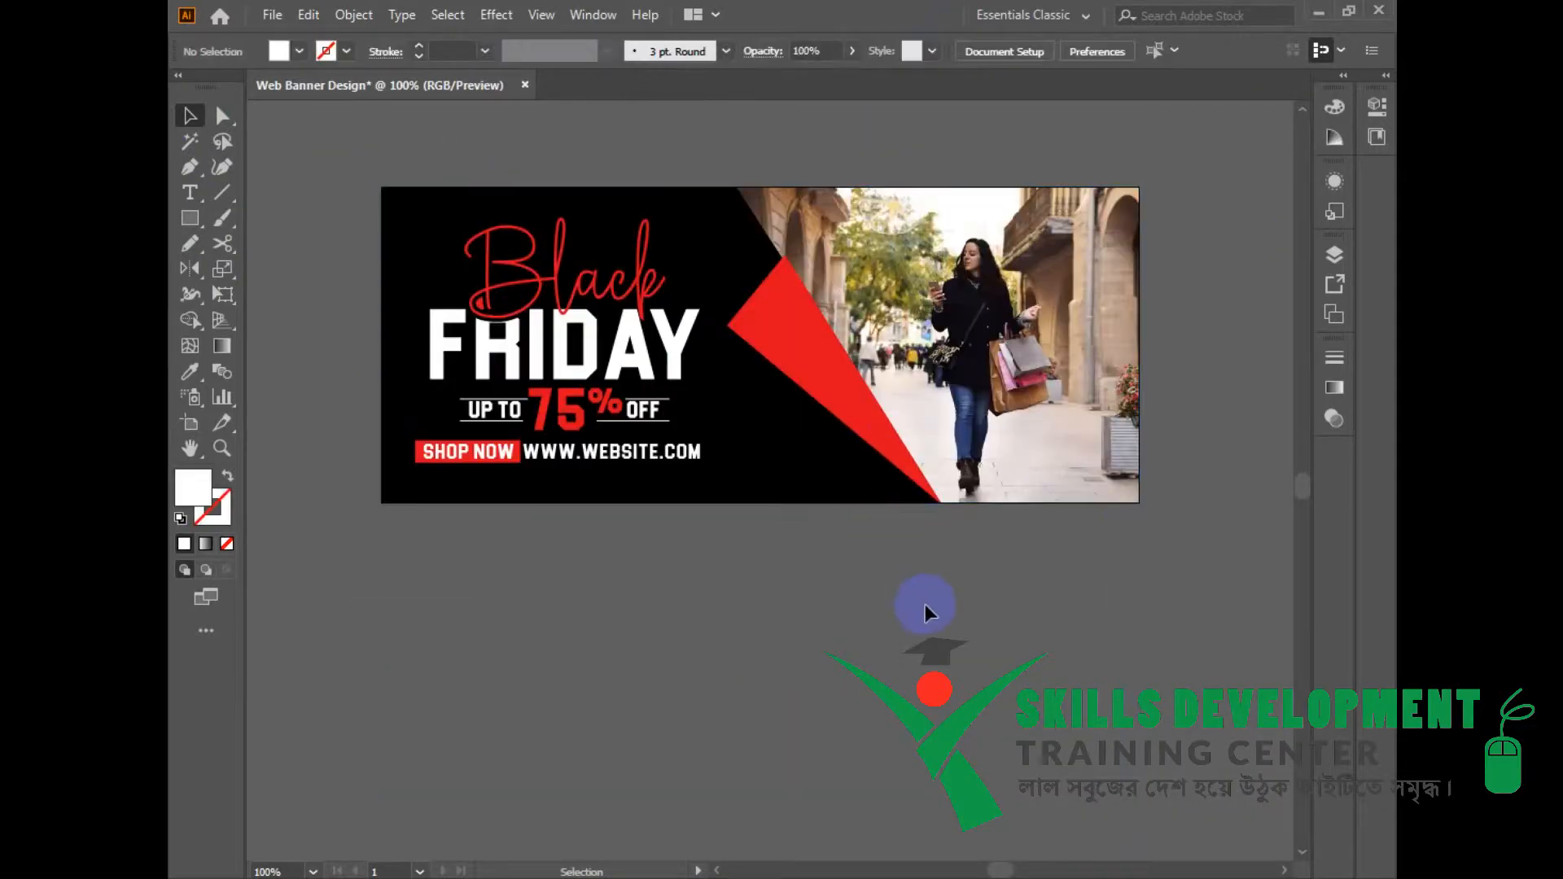
left_click_drag(1004, 569, 1010, 629)
left_click_drag(1008, 520, 983, 529)
left_click_drag(875, 623, 867, 602)
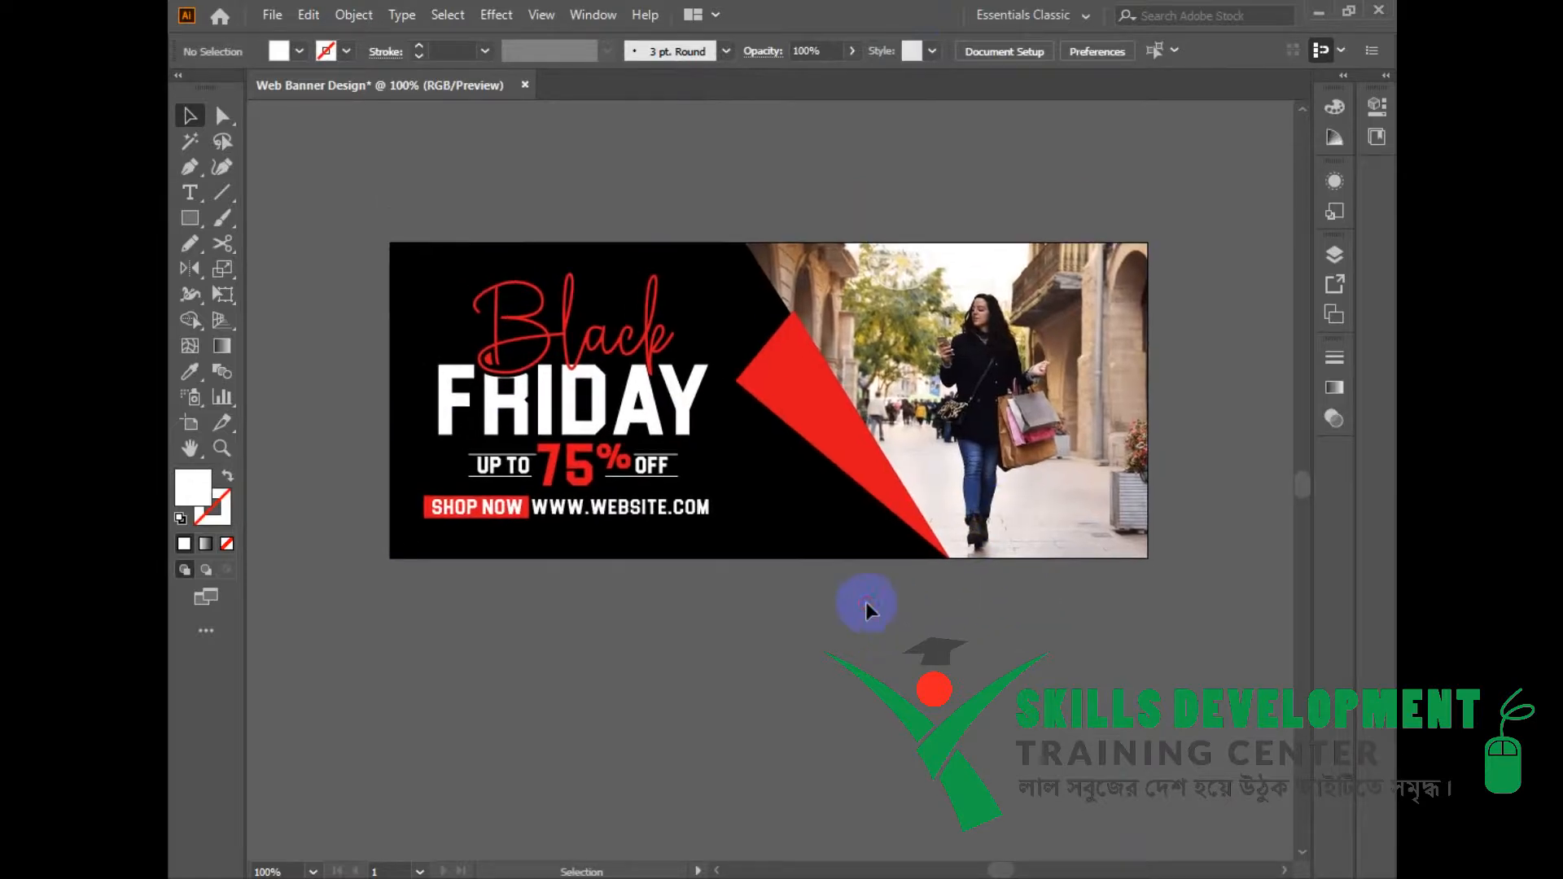
Step: Select all the artwork and release its clipping mask
key("ctrl+a")
right_click(838, 292)
left_click(928, 471)
left_click(947, 757)
Step: Draw a small white triangle below the banner with the Polygon tool, scale it down and rotate it
left_click_drag(190, 218, 251, 301)
left_click_drag(799, 657, 818, 683)
left_click(190, 116)
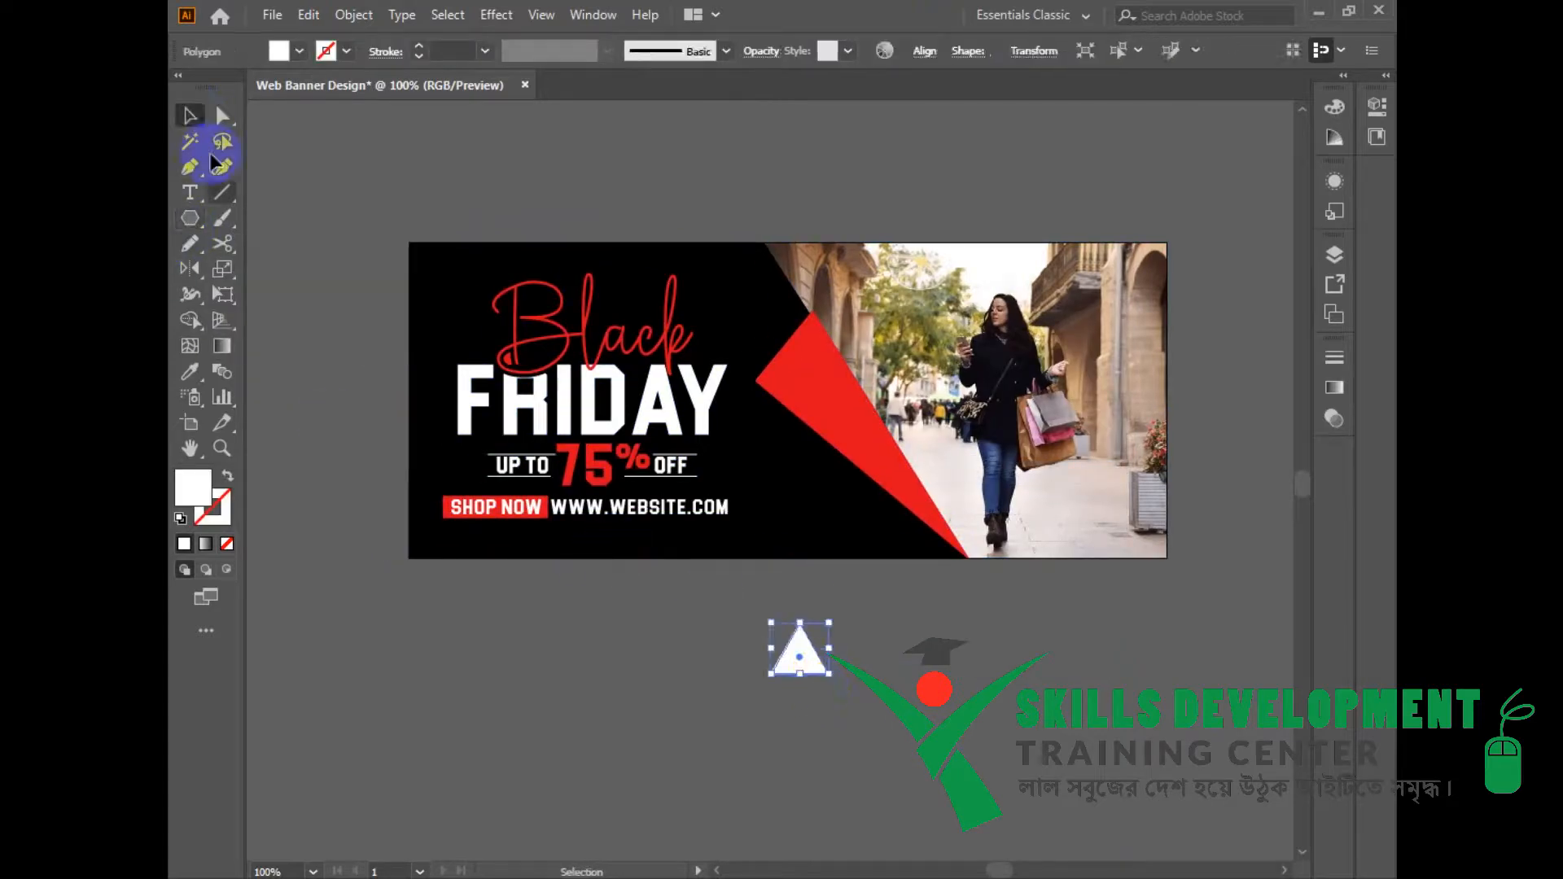
left_click_drag(841, 618, 811, 666)
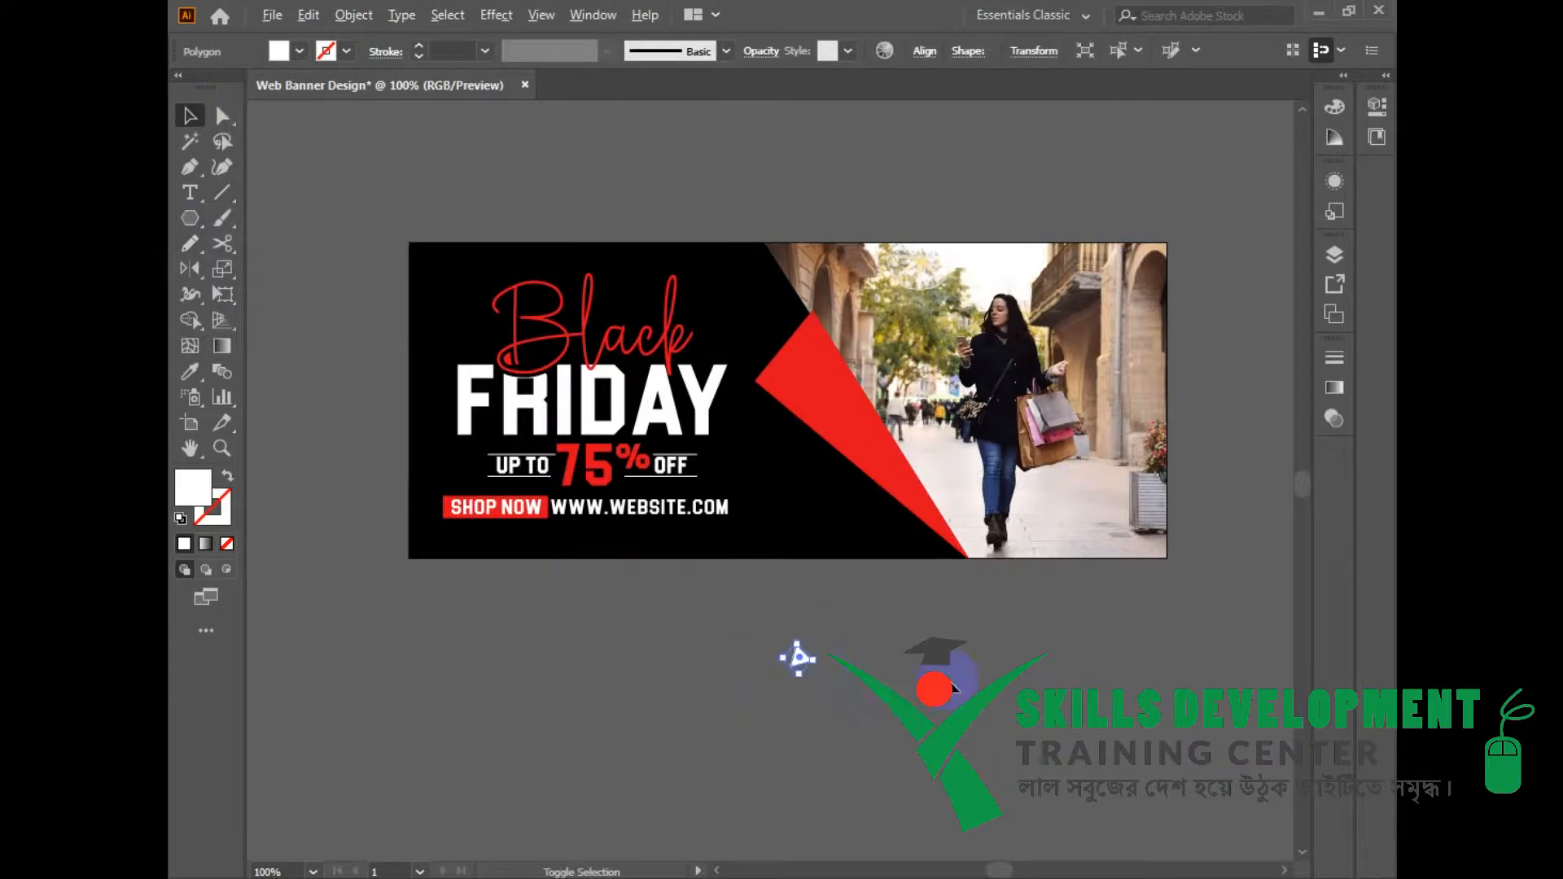
Step: Duplicate the small white triangle twice into a loose cluster of three and group the triangles
left_click(802, 609)
left_click_drag(789, 603, 790, 606)
left_click_drag(790, 606, 833, 625)
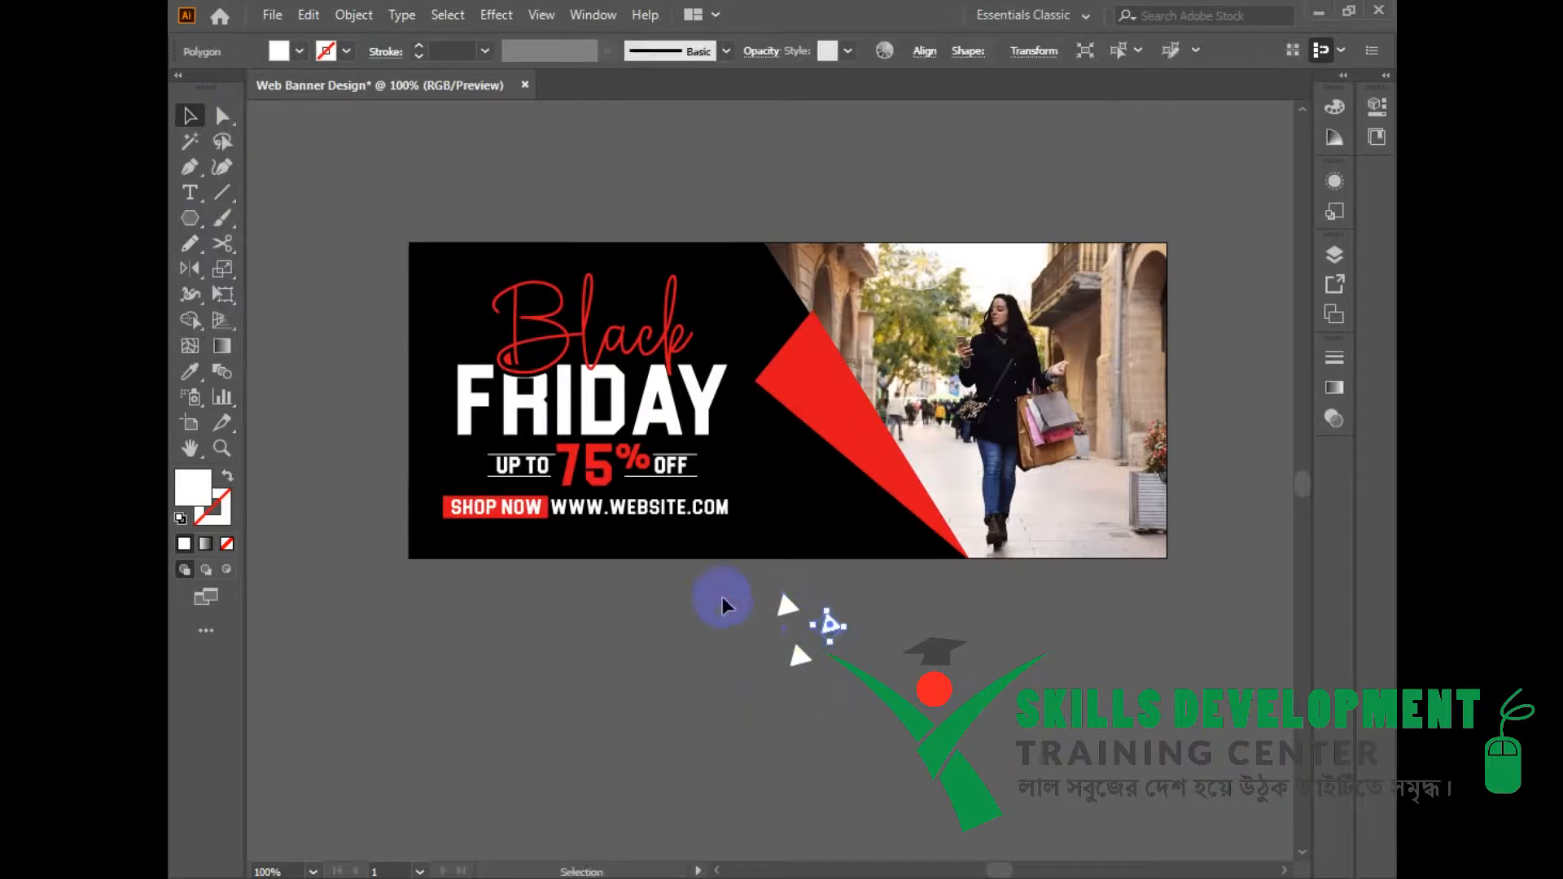
left_click_drag(722, 604, 918, 695)
left_click(908, 678)
Step: Move the white triangle group to the right of the word Black and place a rotated copy on its left side
left_click_drag(817, 628, 749, 316)
left_click(784, 493)
left_click_drag(784, 494, 842, 469)
left_click_drag(802, 289, 508, 322)
left_click(764, 644)
left_click(705, 606)
left_click_drag(705, 621, 722, 638)
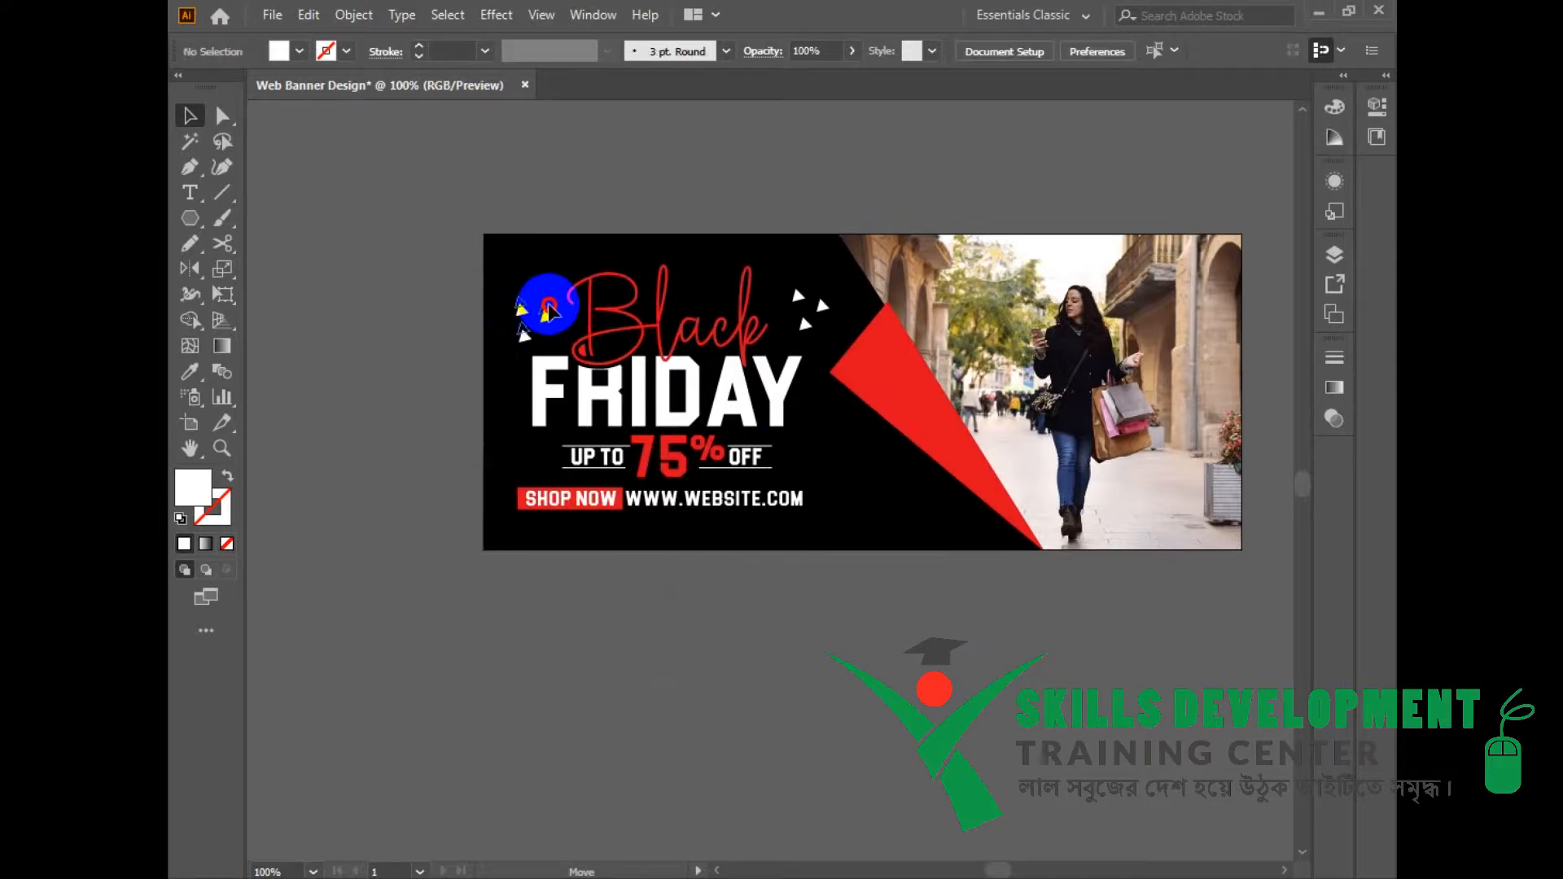
Step: Recolour the triangle group left of the title red by sampling the banner's red shape with the Eyedropper
left_click(529, 302)
key("i")
left_click(892, 408)
left_click(189, 116)
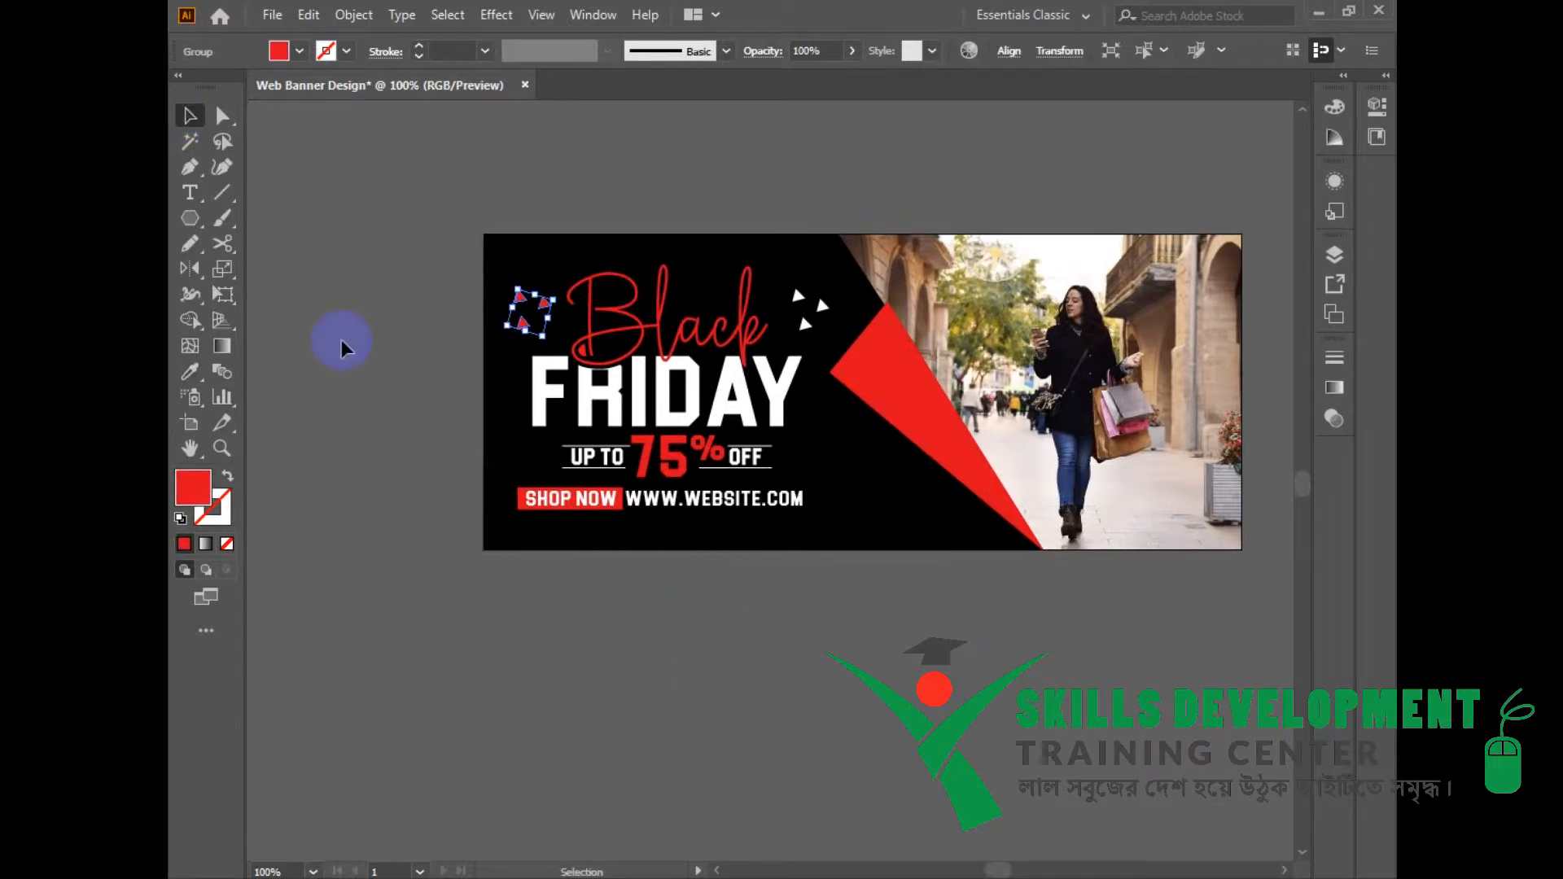
left_click(389, 444)
left_click_drag(396, 464, 339, 396)
left_click_drag(466, 257, 443, 430)
Step: Draw a small circle below the banner with the Ellipse tool, with a red fill and no stroke
key("l")
left_click_drag(542, 647, 539, 648)
left_click(191, 128)
left_click(228, 477)
left_click(482, 605)
left_click(535, 636)
left_click(228, 476)
left_click(598, 638)
Step: Repeat copies of the red circle into a row and stack the rows into a dot grid, and group it
scroll(598, 638, "up", 1)
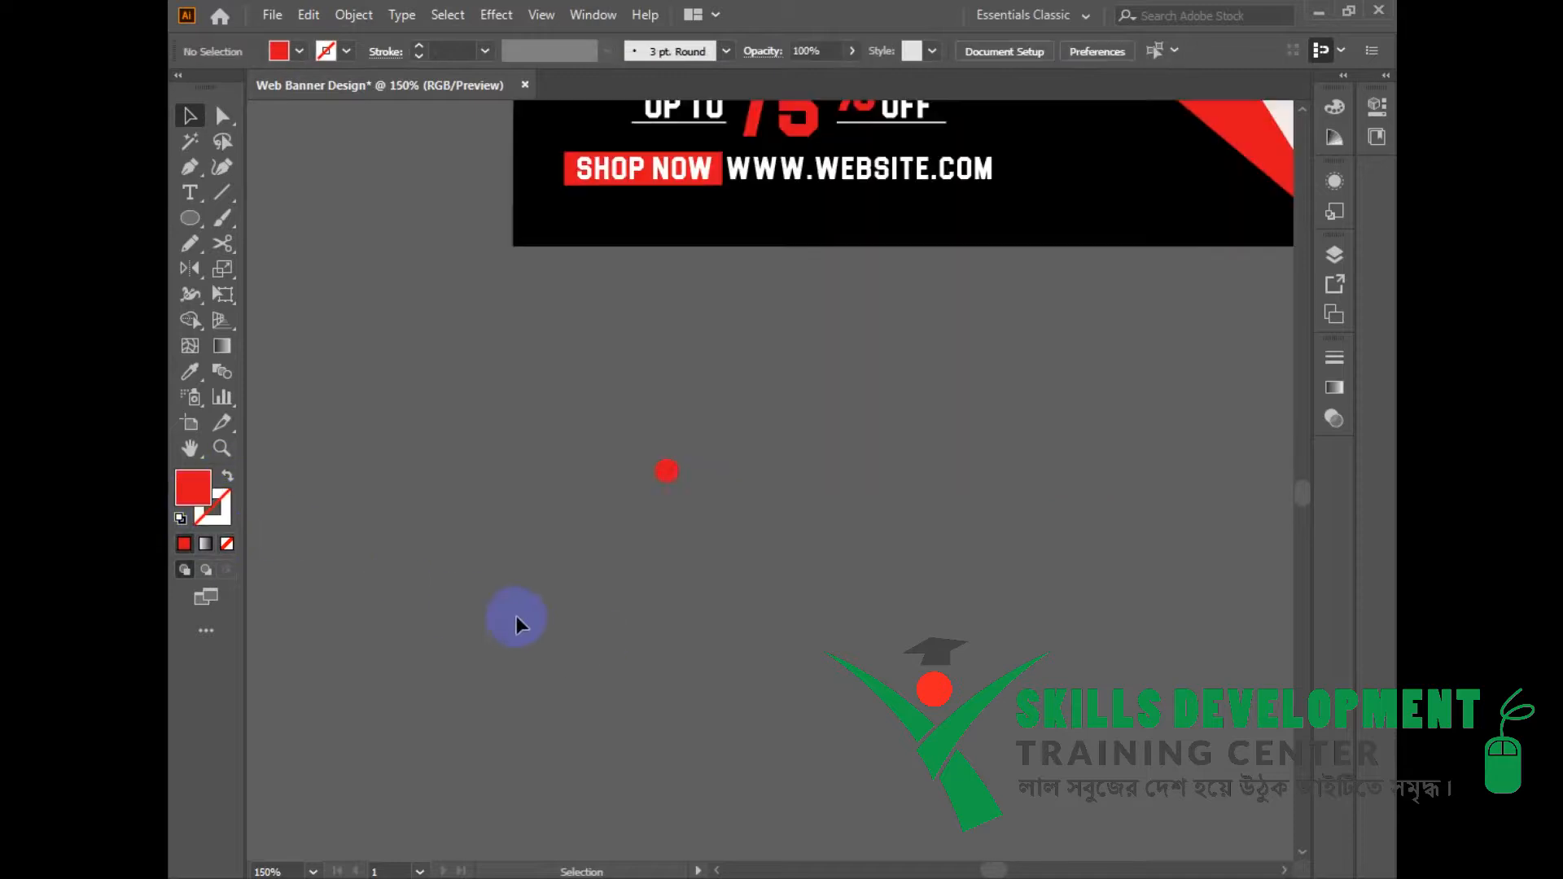
left_click_drag(699, 476, 708, 479)
key("ctrl+d")
left_click_drag(564, 431, 998, 515)
left_click_drag(830, 513, 829, 514)
key("ctrl+d")
key("ctrl+g")
Step: Scale the dot grid down and place it on the banner's black area below the red slanted shape
left_click_drag(834, 552, 757, 514)
left_click_drag(778, 517, 776, 644)
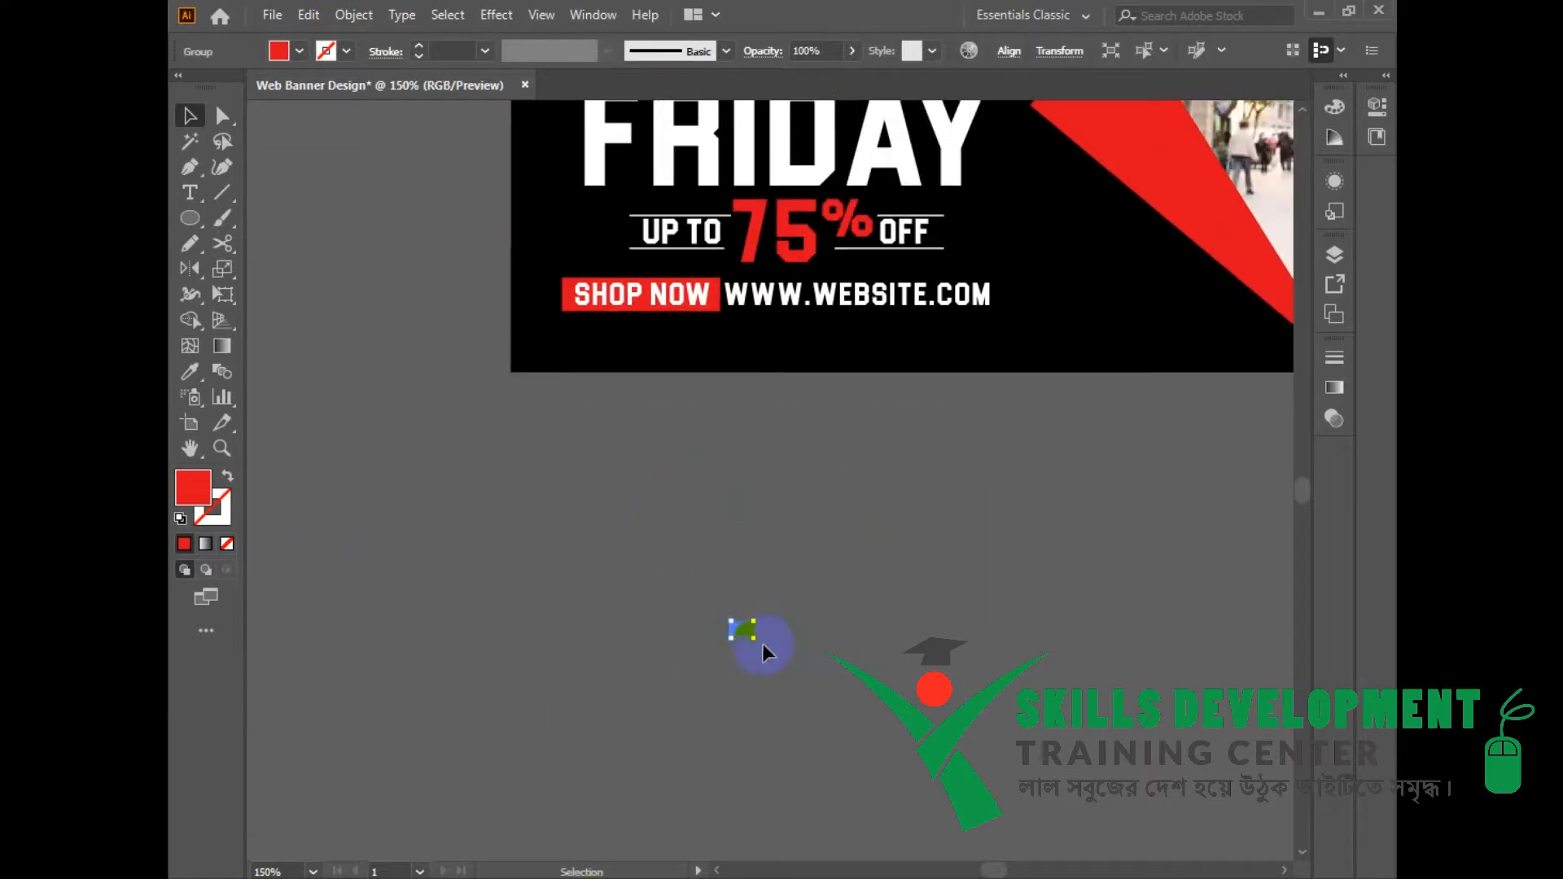
left_click_drag(788, 671, 789, 667)
left_click_drag(796, 603, 777, 700)
left_click_drag(771, 631, 1068, 437)
key("ctrl+minus")
left_click(799, 565)
left_click_drag(799, 565, 966, 665)
left_click_drag(927, 478, 846, 435)
left_click(1043, 651)
left_click_drag(1006, 671, 1038, 673)
Step: Try other placements for the dot grid on the banner and undo them
left_click_drag(877, 441, 628, 443)
key("ctrl+z")
key("ctrl+z")
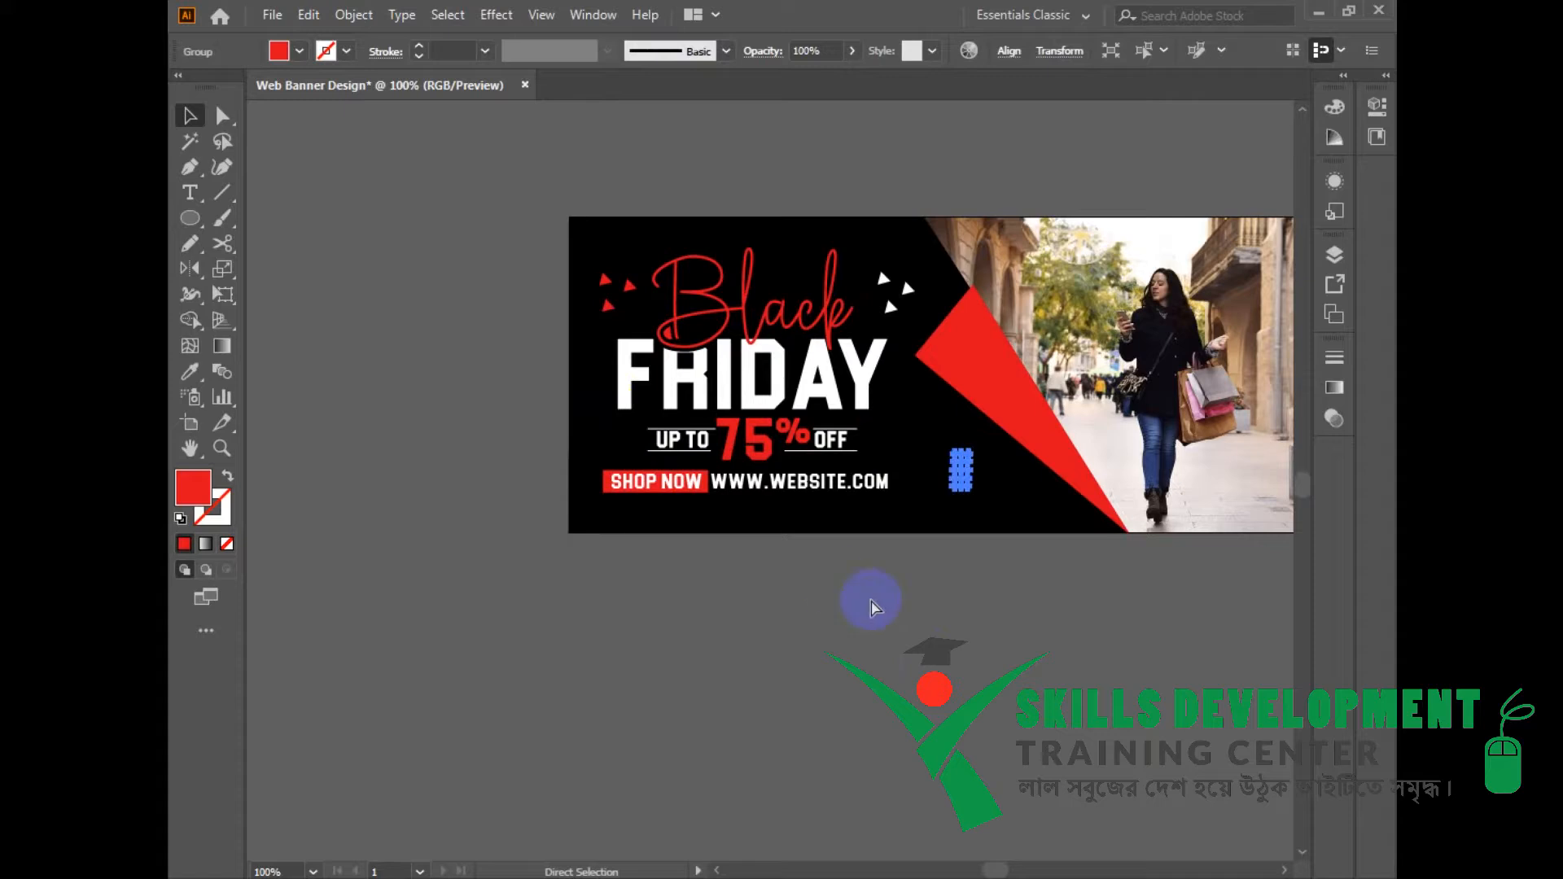
left_click(983, 539)
left_click_drag(1104, 513, 973, 511)
left_click_drag(988, 639, 1013, 629)
key("ctrl+z")
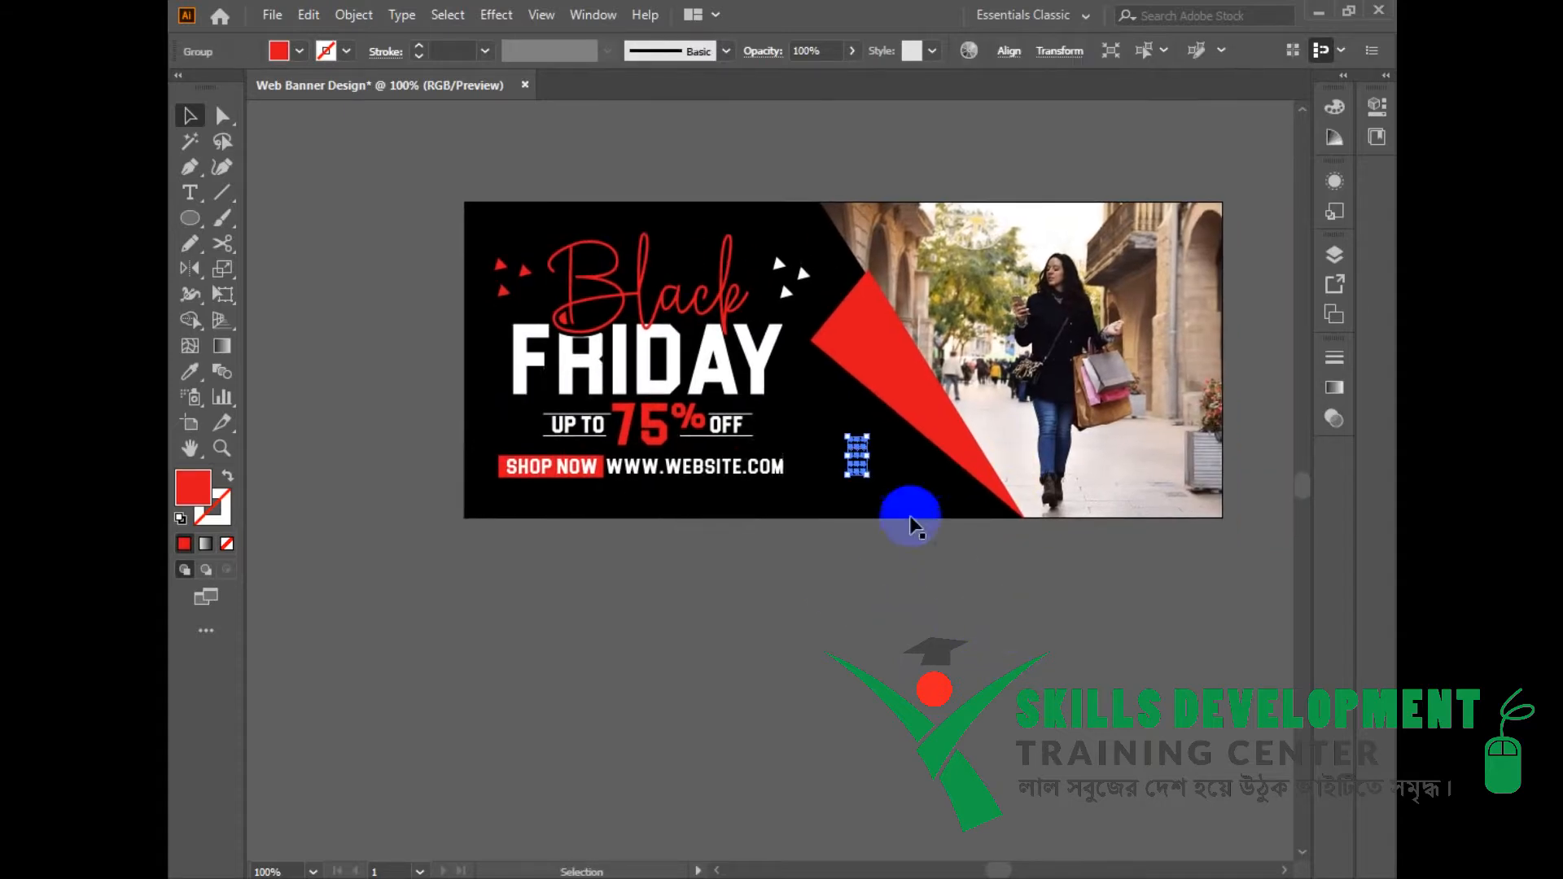
Step: Rotate the dot grid to follow the red shape's lower slanted edge and position it beside that edge
left_click_drag(870, 477, 972, 585)
left_click(917, 588)
left_click(976, 636)
left_click(943, 538)
left_click(995, 652)
left_click(924, 533)
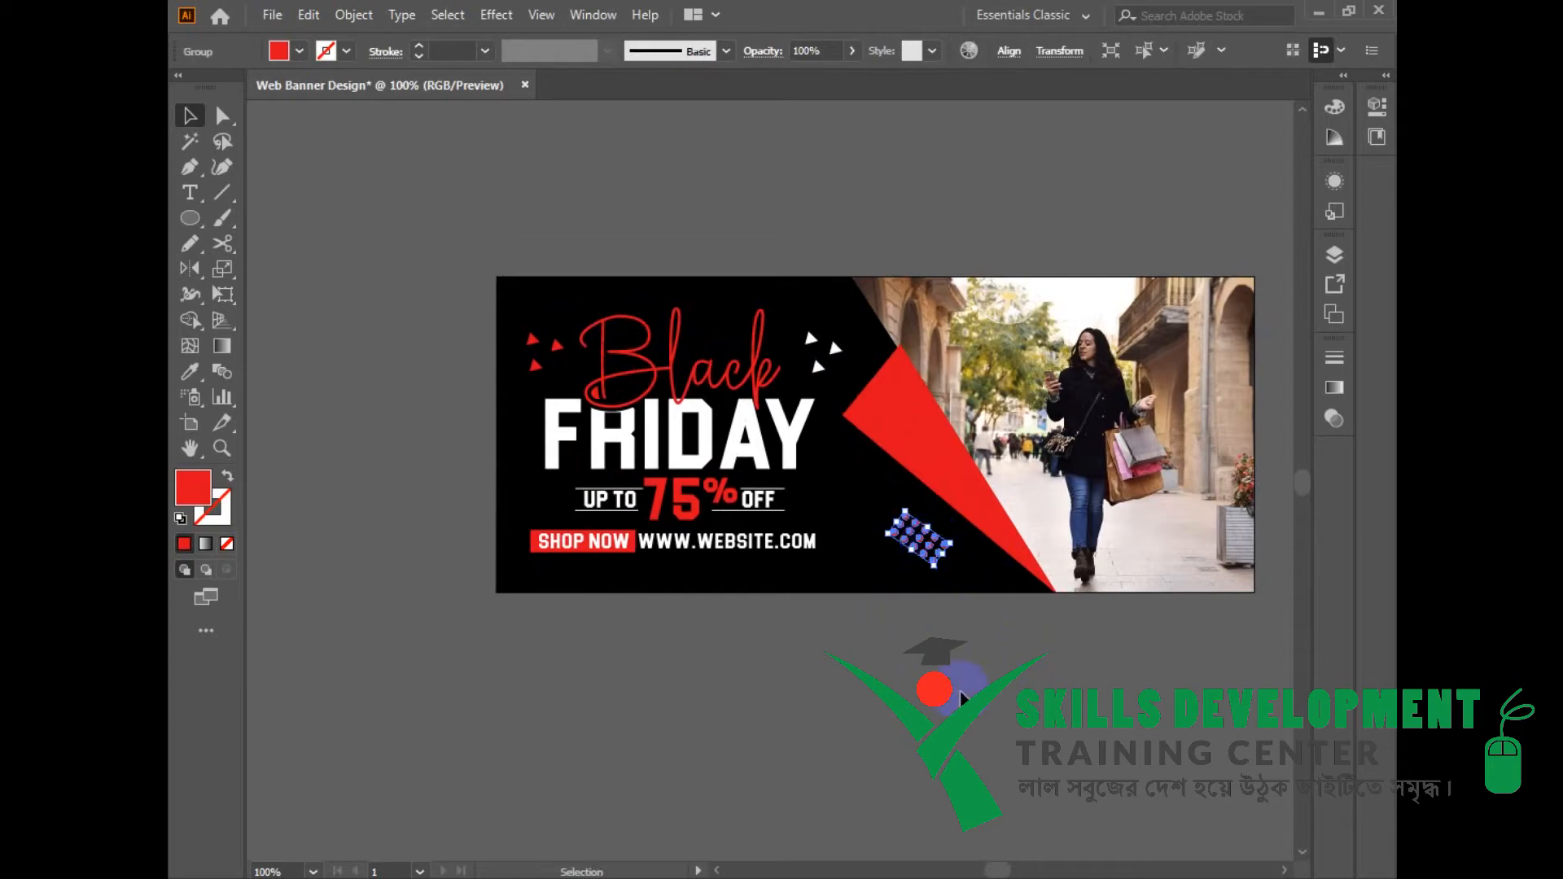
Step: Change the dot grid's fill colour to white (ffffff)
key("i")
left_click(1006, 515)
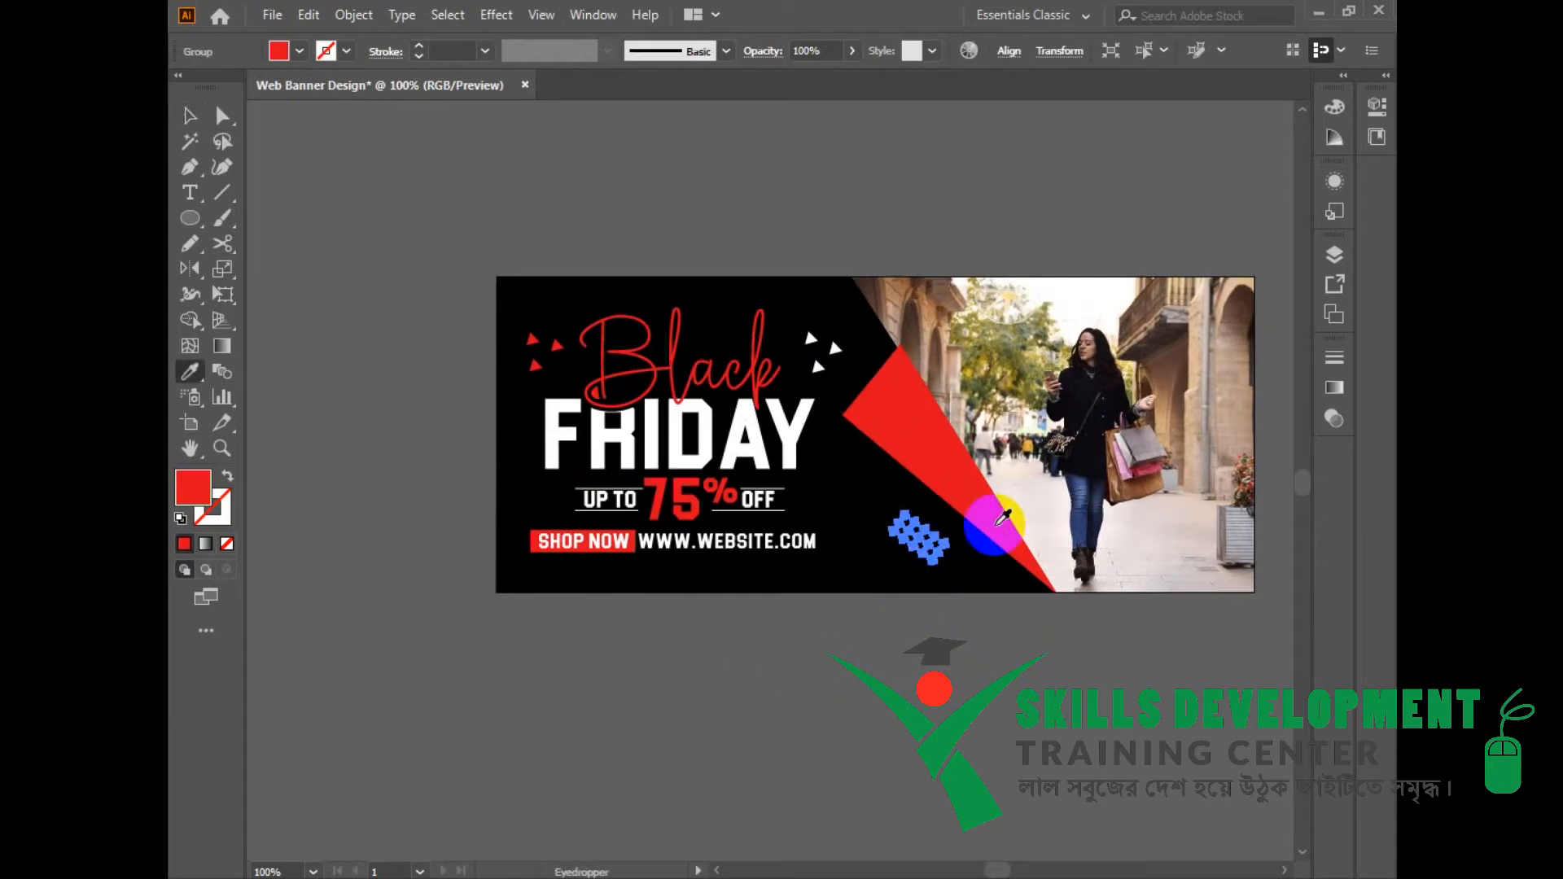
double_click(187, 493)
left_click(451, 544)
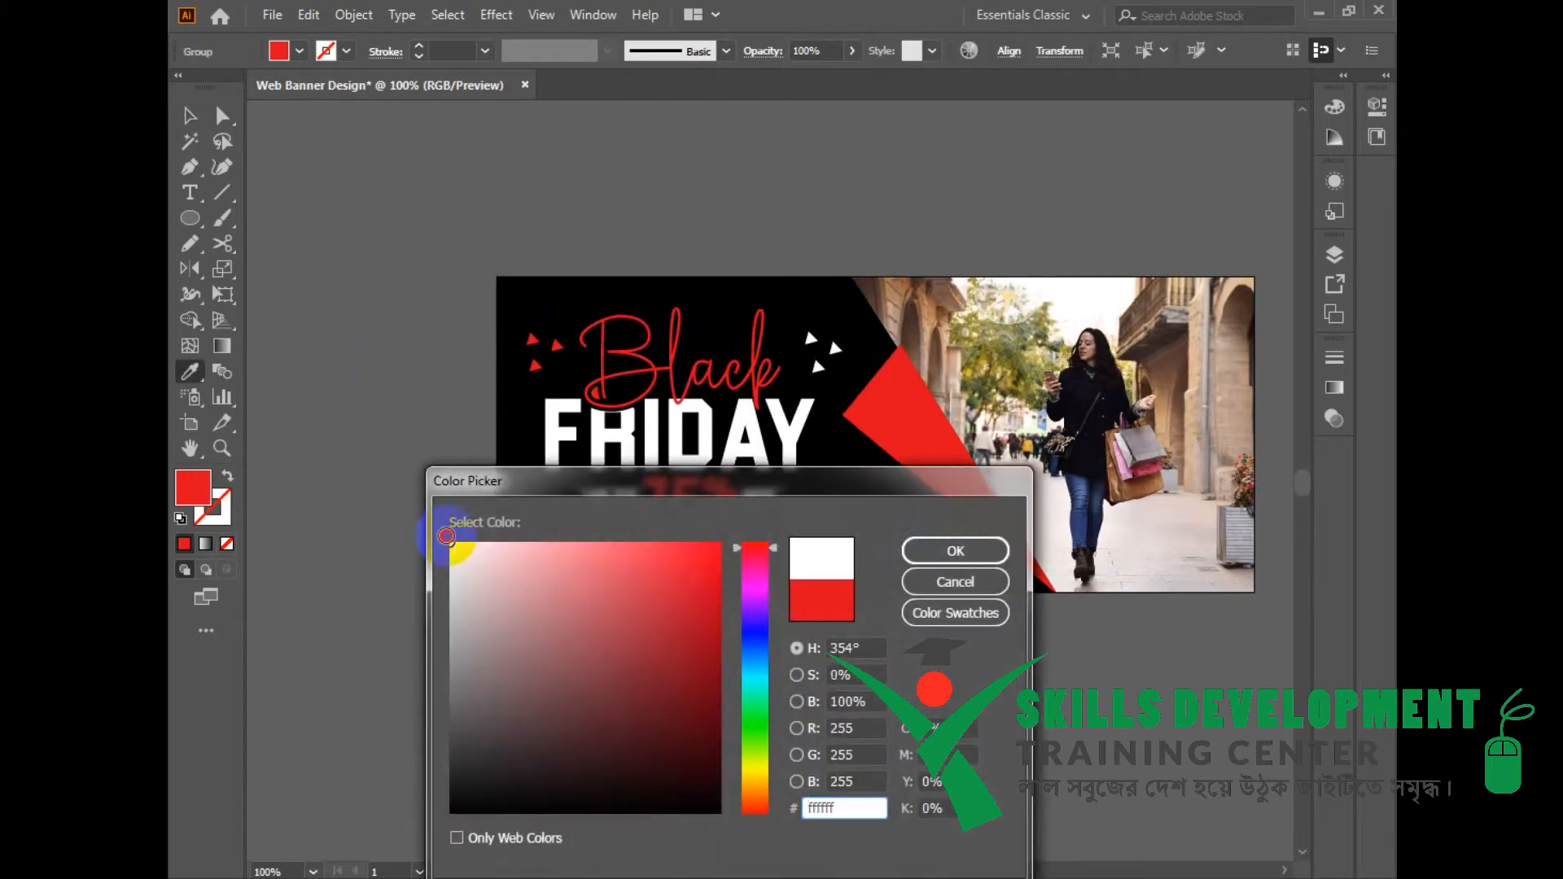
left_click(935, 548)
left_click(190, 116)
left_click(789, 667)
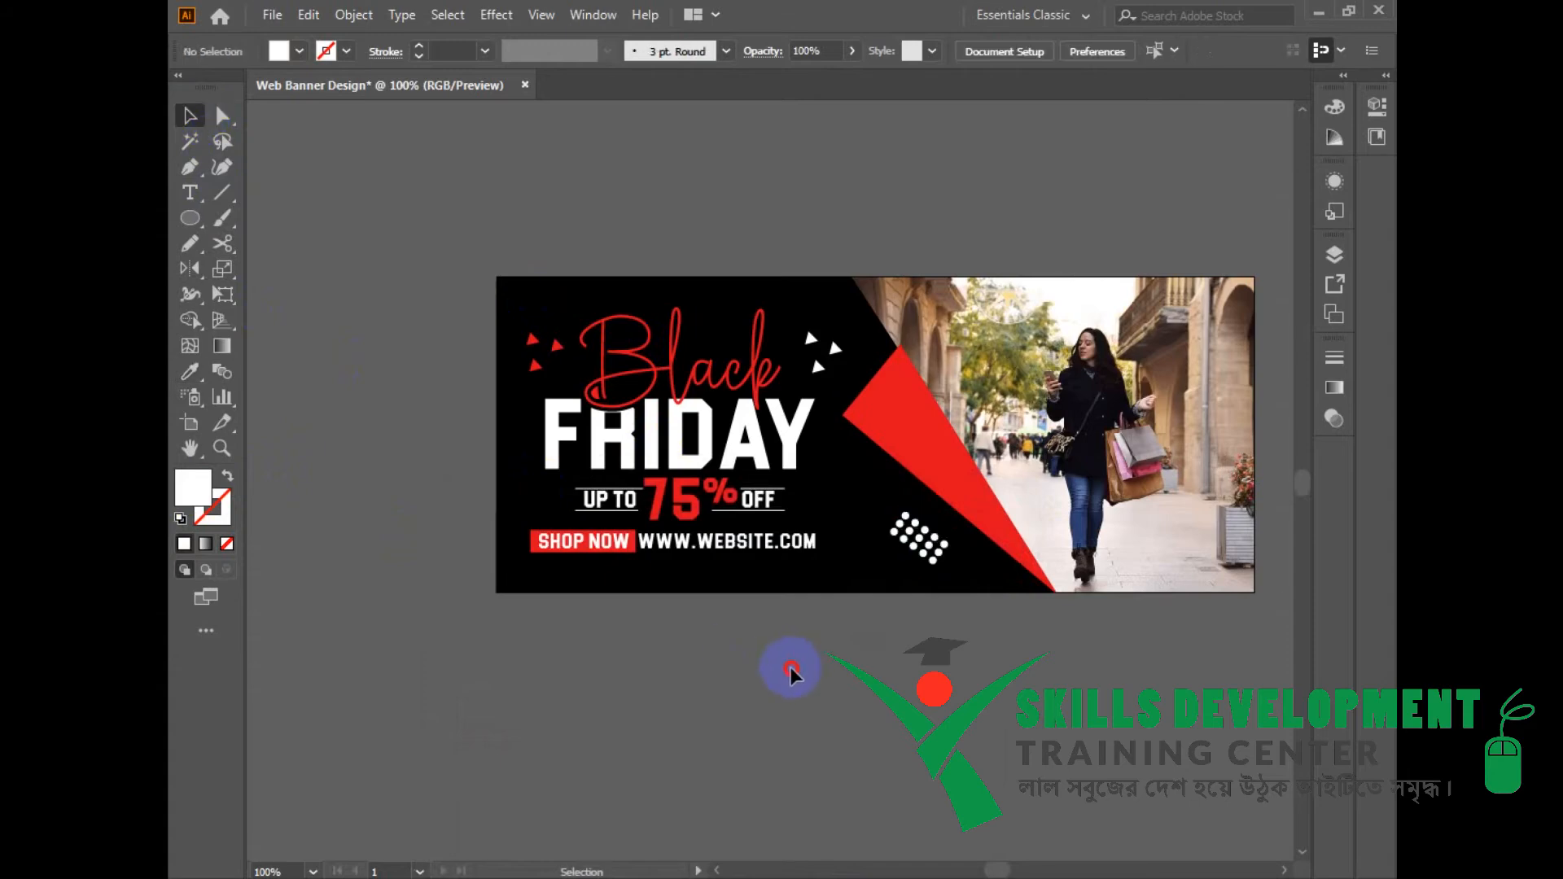
Step: Scale the dot grid down slightly, rotate it to lean the other way and move it beside the word OFF
left_click(936, 547)
left_click_drag(938, 563, 934, 555)
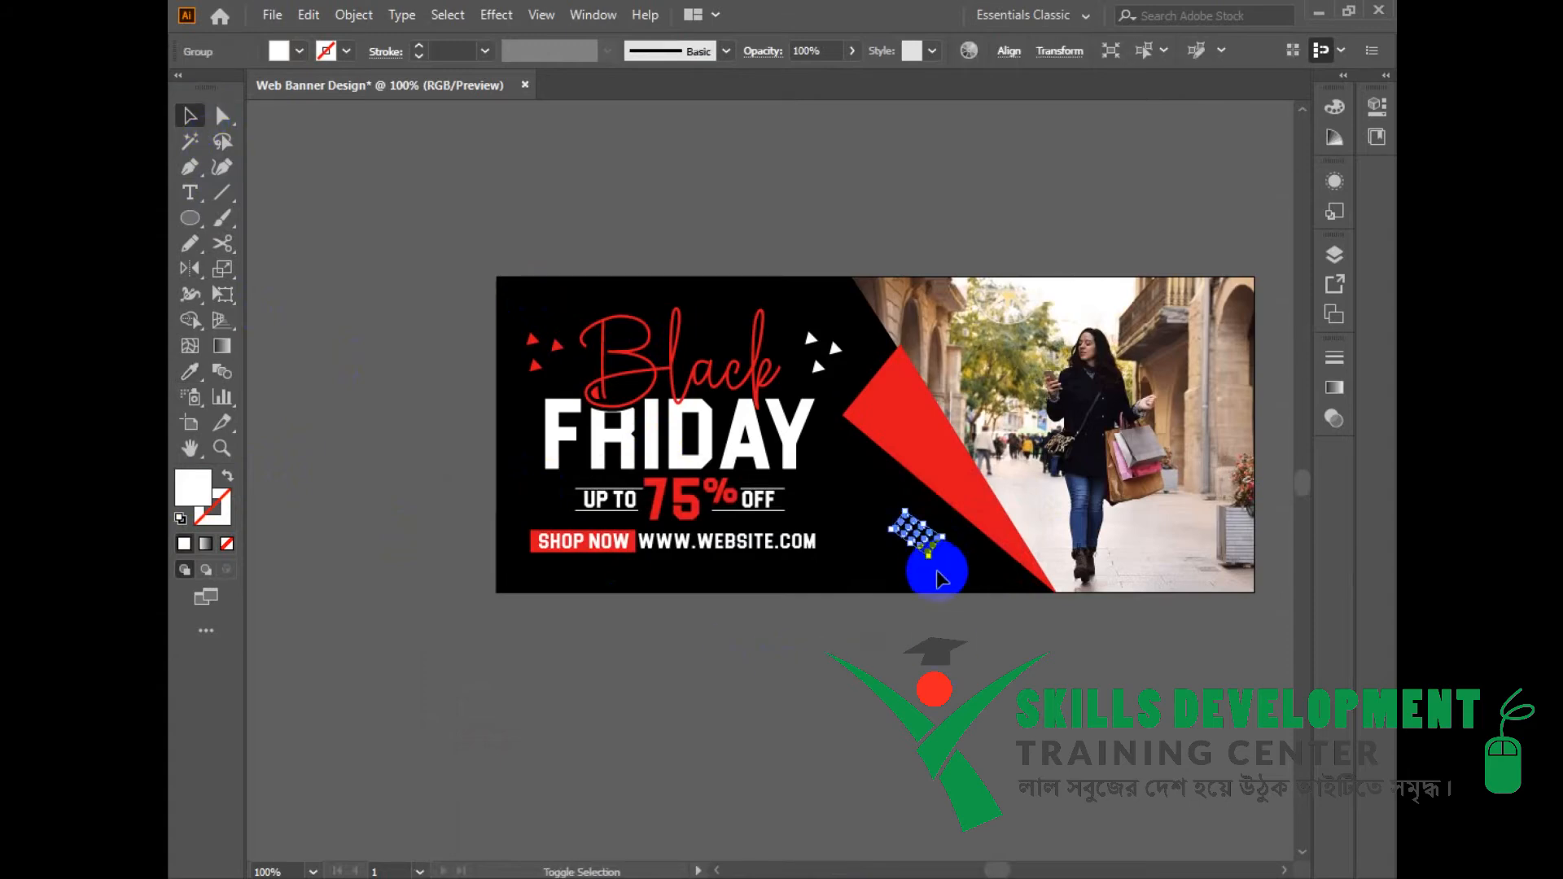
left_click(974, 662)
left_click_drag(974, 661, 991, 659)
left_click_drag(936, 535, 844, 542)
mouse_move(863, 485)
left_mouse_down()
mouse_move(848, 483)
mouse_move(877, 473)
left_mouse_up()
left_click(937, 668)
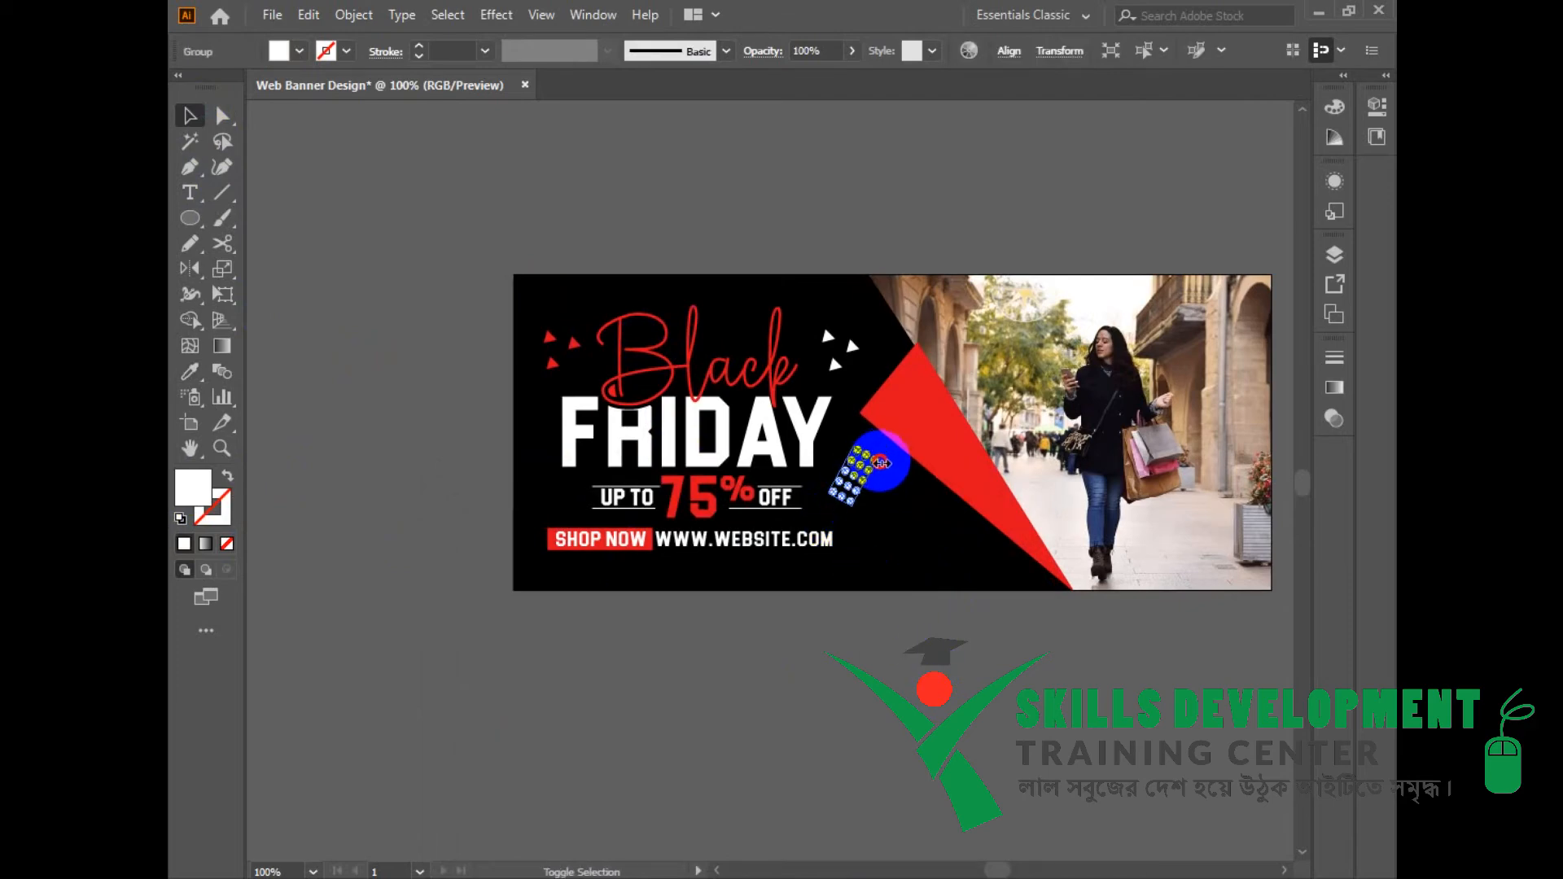
left_click(960, 682)
mouse_move(963, 680)
left_mouse_down()
mouse_move(1003, 694)
mouse_move(994, 708)
mouse_move(932, 664)
left_mouse_up()
Step: Swap the dot grid's fill and stroke to make white outlined circles without a fill
left_click(906, 491)
left_click(227, 476)
left_click(358, 575)
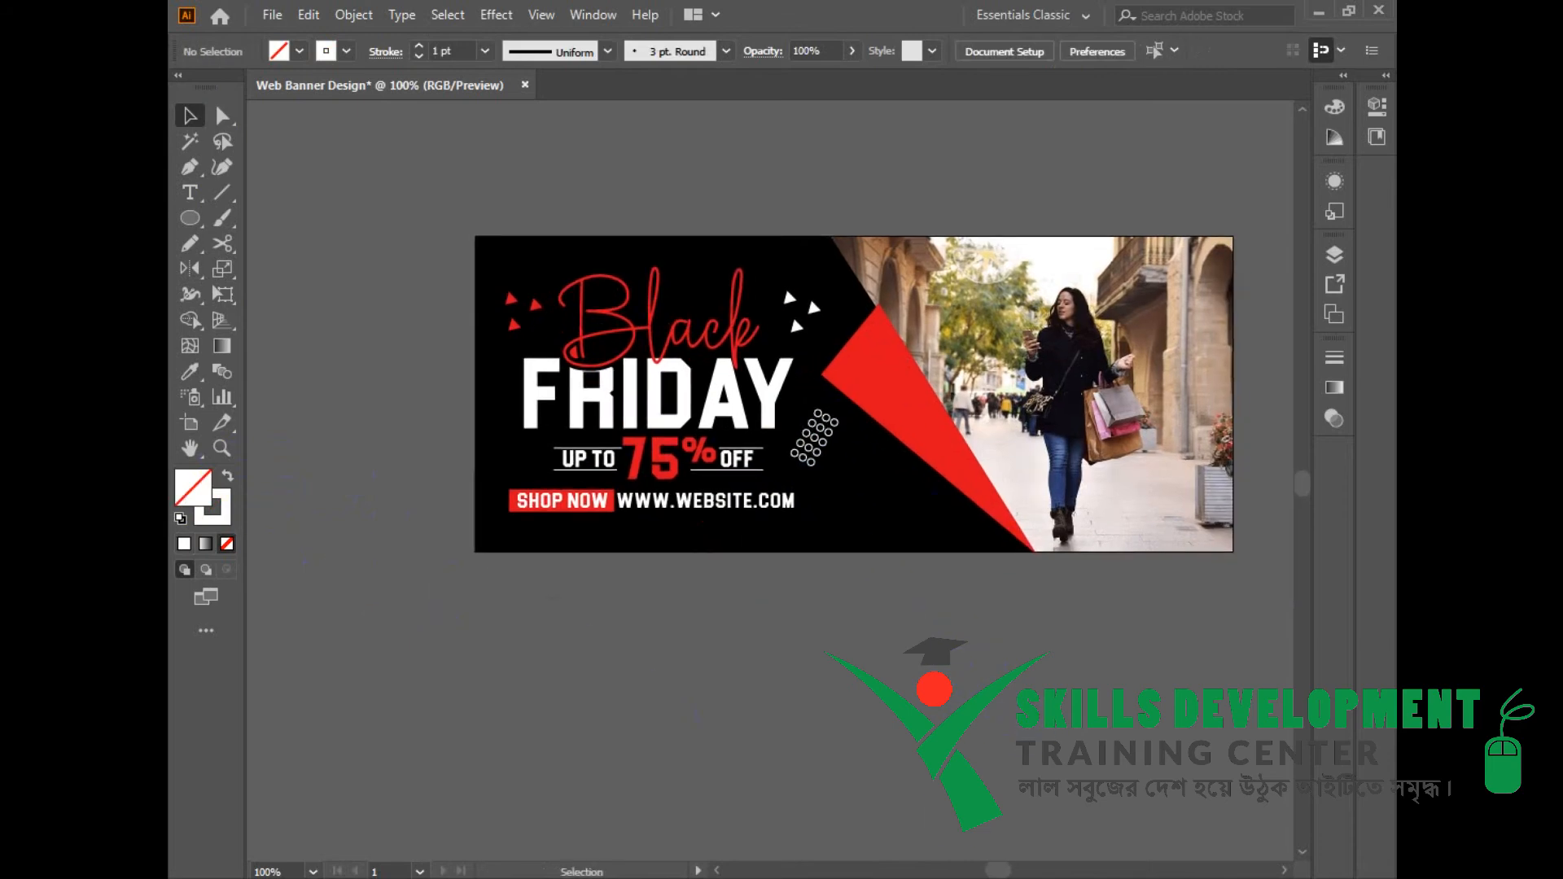